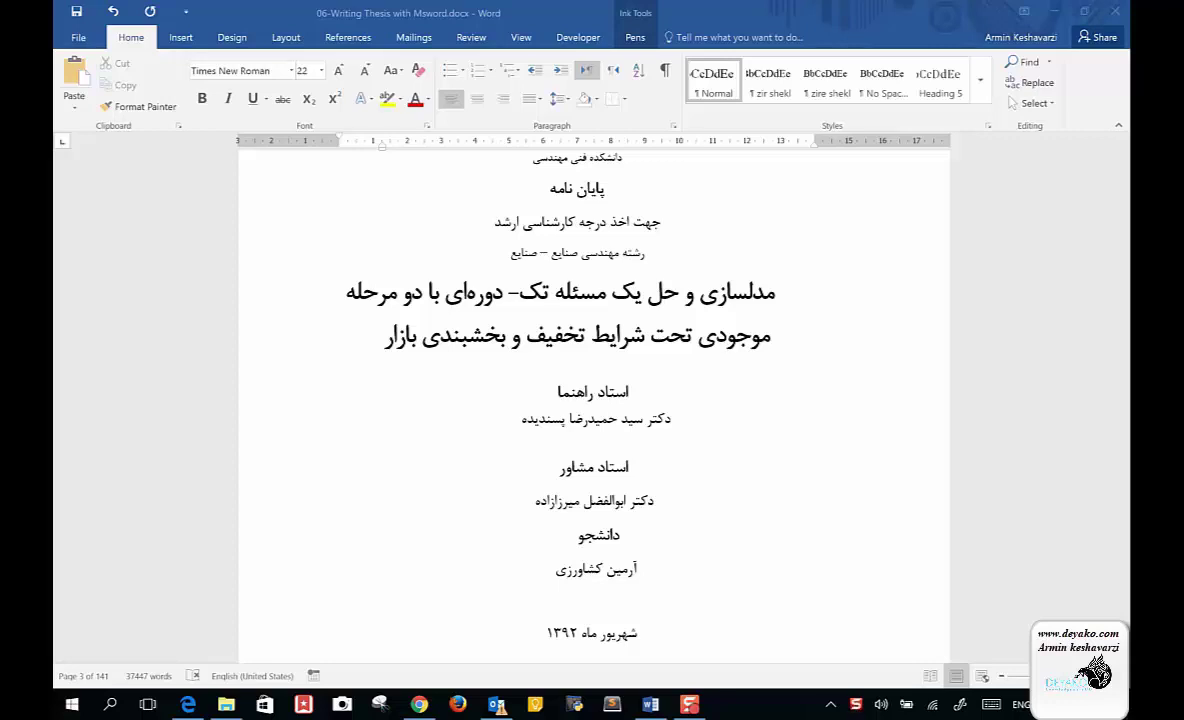
Inspect the title page's university logo, پایان نامه line, field-of-study line and thesis title formatting.
scroll(594, 400, "up", 2)
scroll(594, 400, "up", 1)
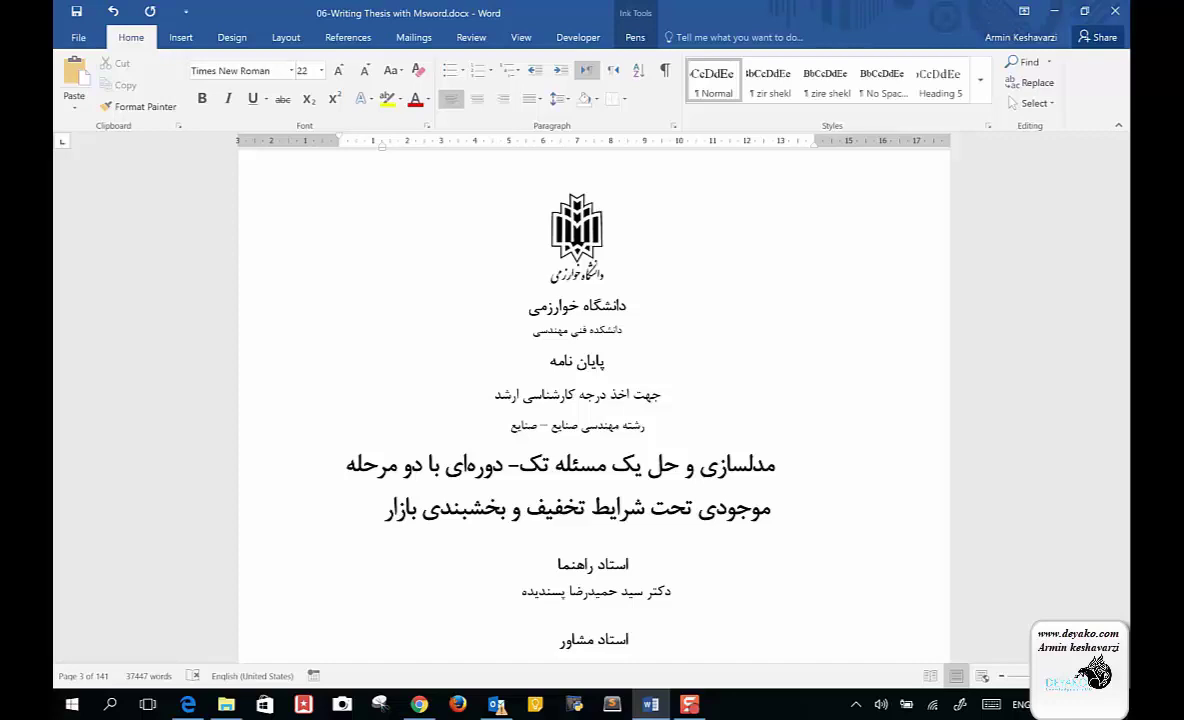
scroll(594, 400, "down", 5)
scroll(594, 400, "down", 5)
scroll(594, 400, "up", 1)
scroll(594, 400, "up", 2)
scroll(594, 400, "down", 1)
scroll(594, 400, "down", 1)
scroll(594, 400, "up", 4)
scroll(594, 400, "up", 4)
scroll(594, 400, "up", 6)
scroll(594, 400, "up", 2)
scroll(594, 400, "up", 2)
scroll(594, 400, "up", 4)
scroll(594, 400, "up", 3)
scroll(594, 400, "up", 2)
scroll(594, 400, "up", 1)
scroll(594, 400, "up", 3)
scroll(594, 400, "down", 6)
scroll(594, 400, "down", 3)
scroll(594, 400, "down", 4)
scroll(594, 400, "down", 3)
scroll(594, 400, "down", 2)
scroll(594, 400, "down", 3)
scroll(594, 400, "down", 4)
scroll(594, 400, "down", 1)
scroll(594, 400, "down", 3)
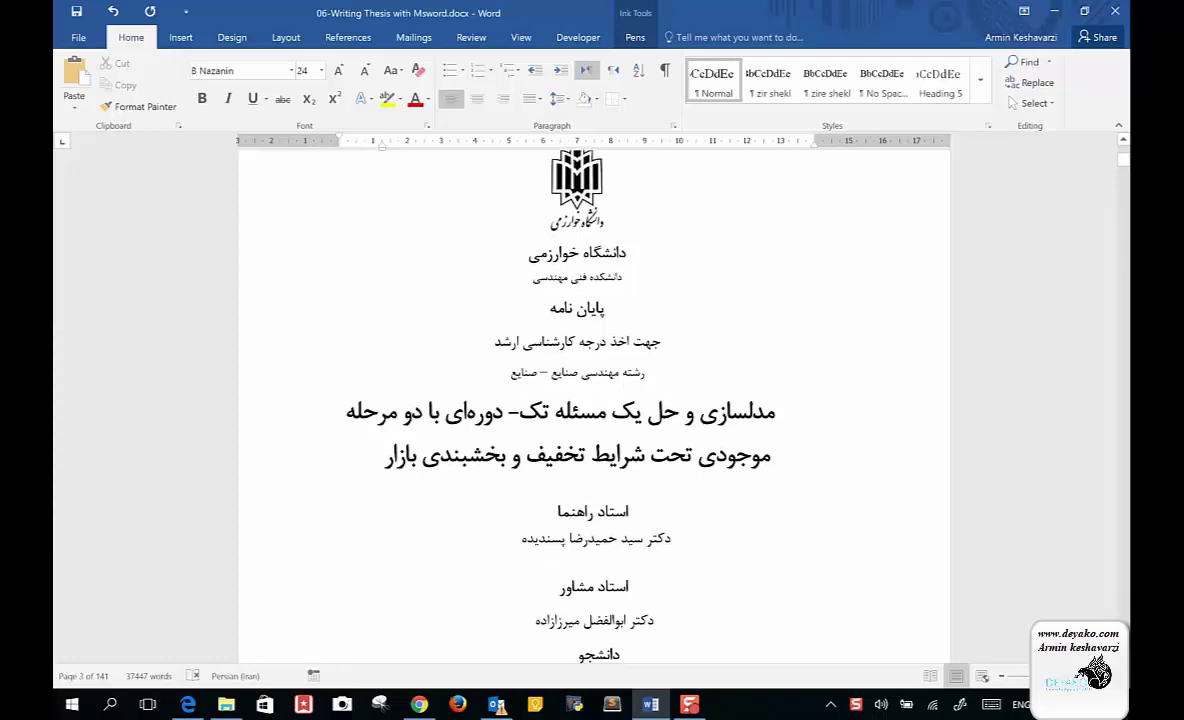
scroll(594, 400, "down", 3)
scroll(594, 400, "up", 3)
scroll(594, 400, "down", 10)
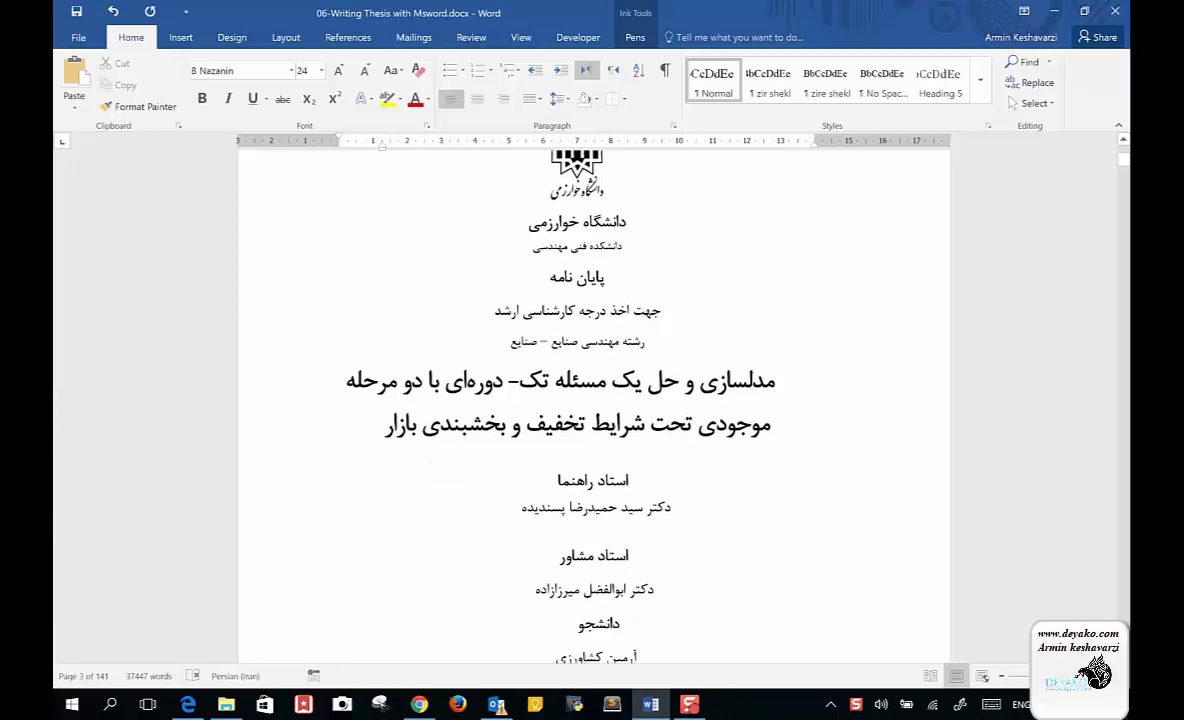
scroll(594, 400, "down", 1)
scroll(594, 400, "down", 6)
scroll(594, 400, "down", 5)
scroll(594, 400, "down", 4)
scroll(594, 400, "down", 5)
scroll(594, 400, "down", 2)
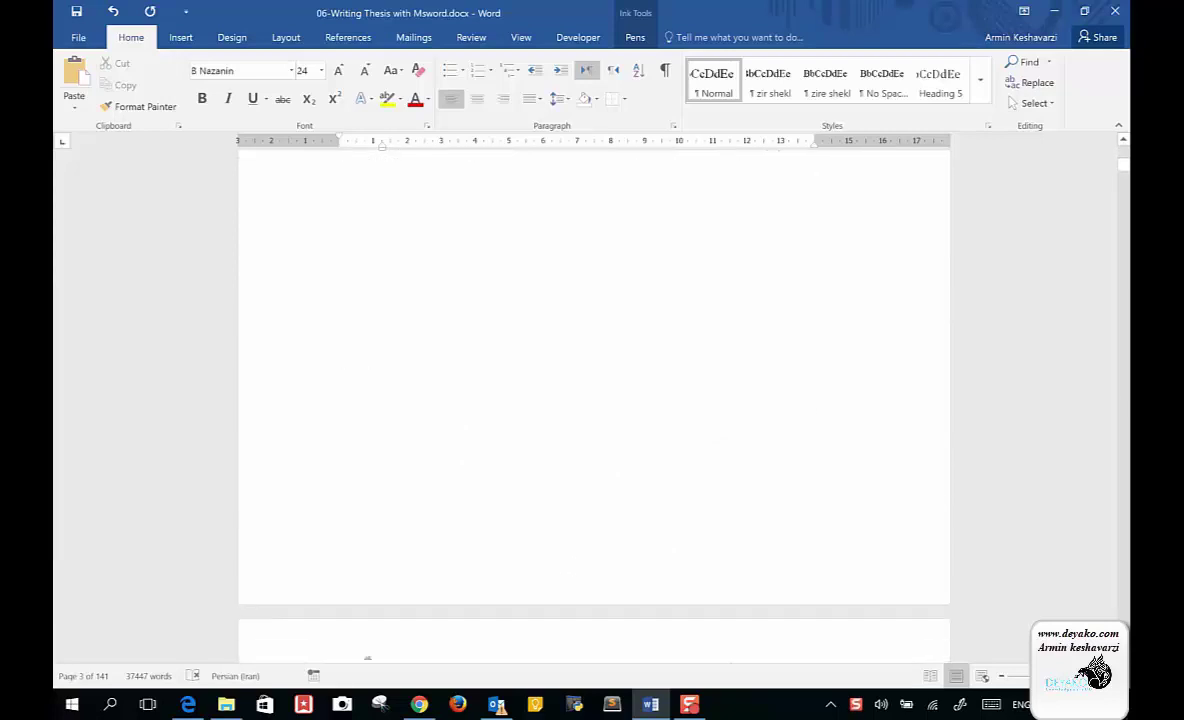
scroll(594, 400, "up", 2)
scroll(594, 400, "up", 8)
scroll(594, 400, "up", 4)
scroll(594, 400, "up", 4)
scroll(594, 400, "up", 1)
scroll(594, 400, "up", 5)
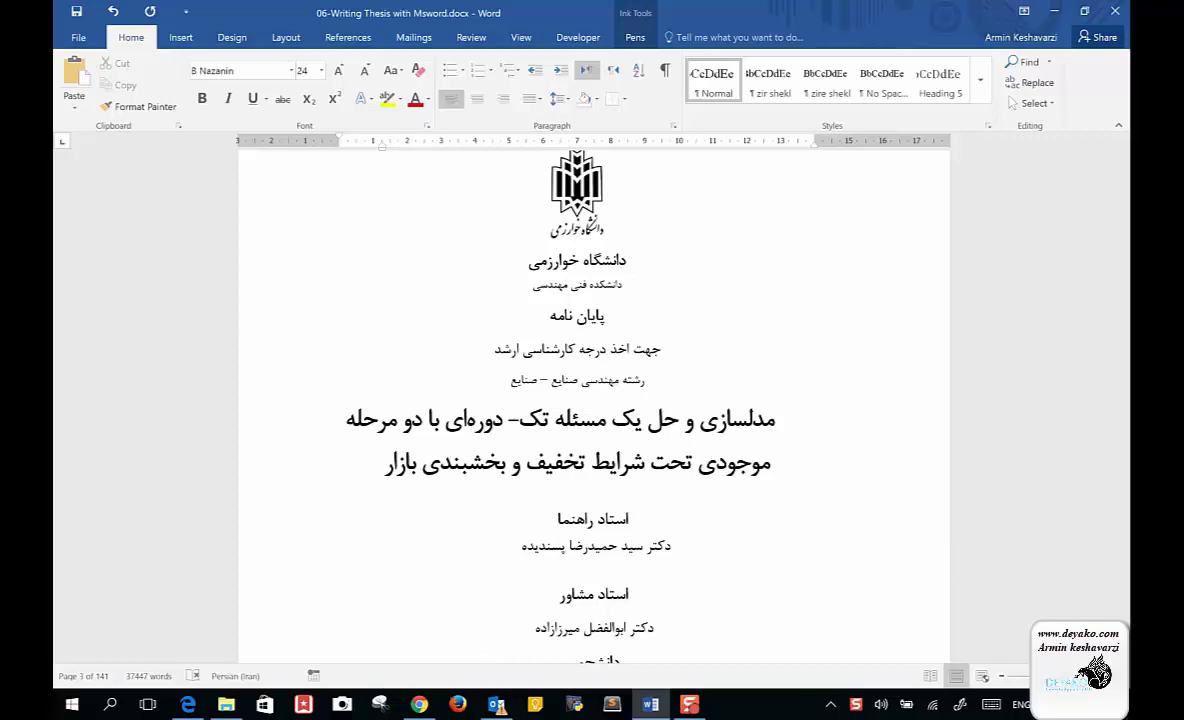
scroll(594, 400, "up", 3)
scroll(594, 400, "up", 6)
scroll(594, 400, "up", 6)
scroll(594, 400, "up", 3)
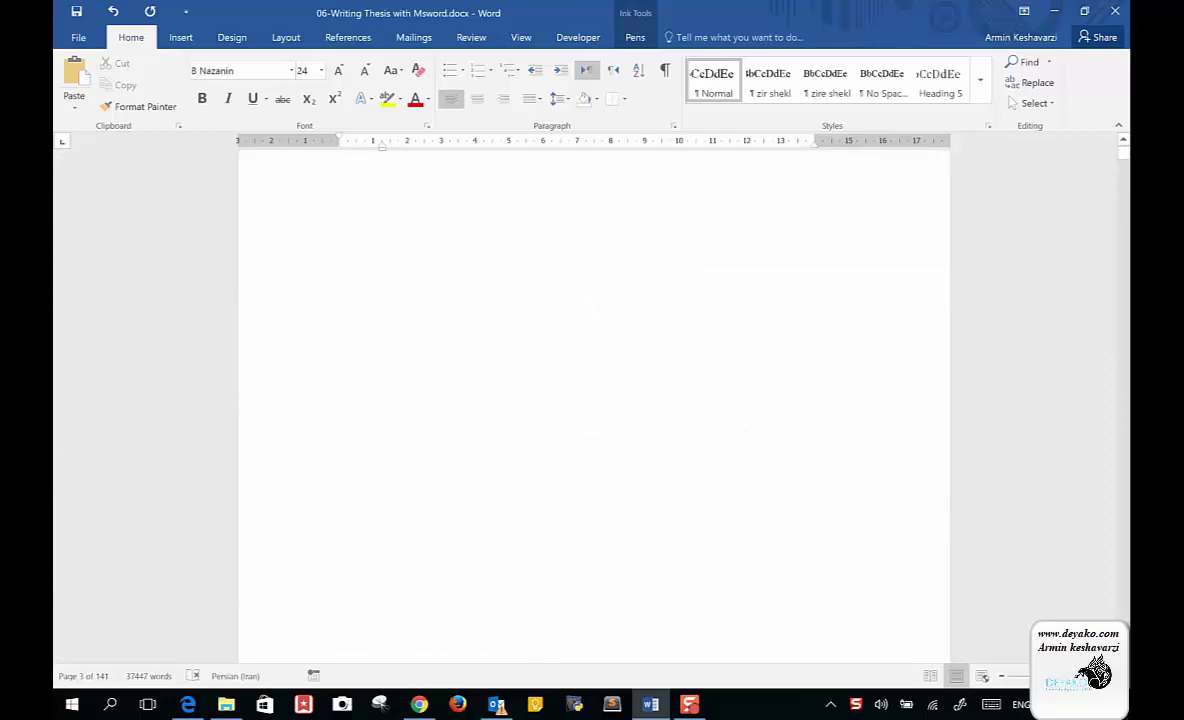
scroll(594, 400, "down", 3)
scroll(594, 400, "down", 3)
scroll(594, 400, "up", 3)
scroll(594, 400, "up", 2)
scroll(594, 400, "down", 2)
scroll(594, 400, "down", 3)
scroll(594, 400, "down", 1)
scroll(594, 400, "up", 1)
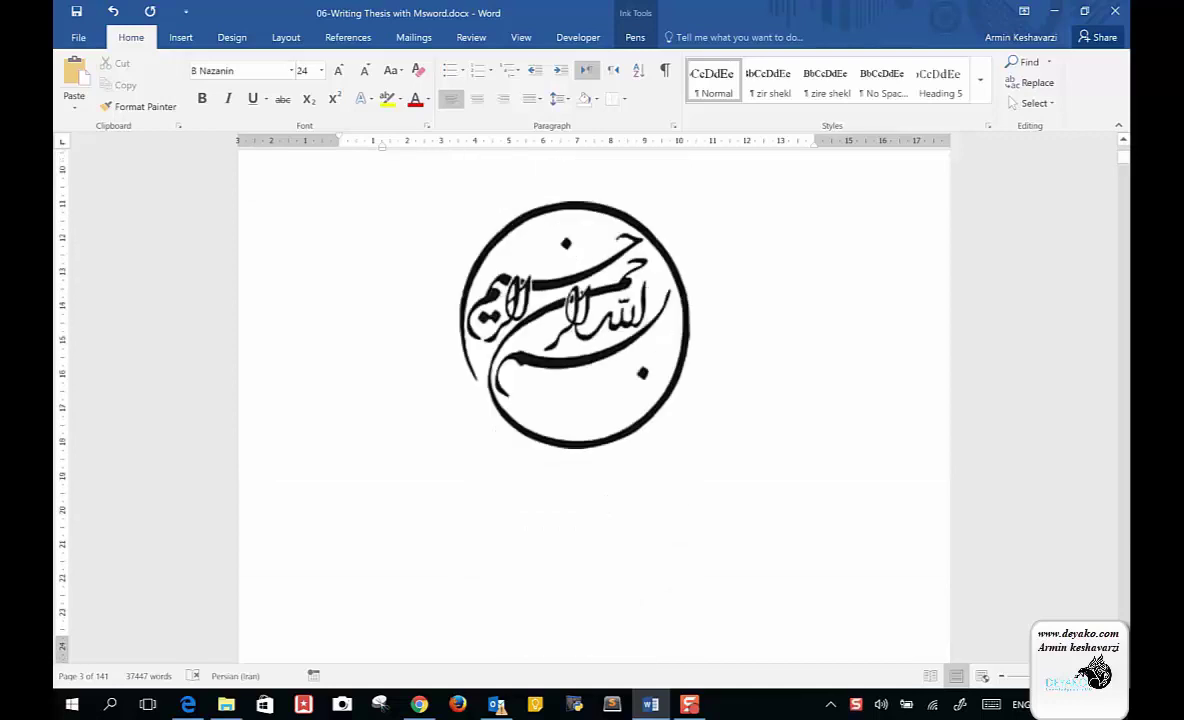
scroll(594, 400, "down", 2)
scroll(594, 400, "down", 2)
scroll(594, 400, "down", 2)
scroll(594, 400, "down", 2)
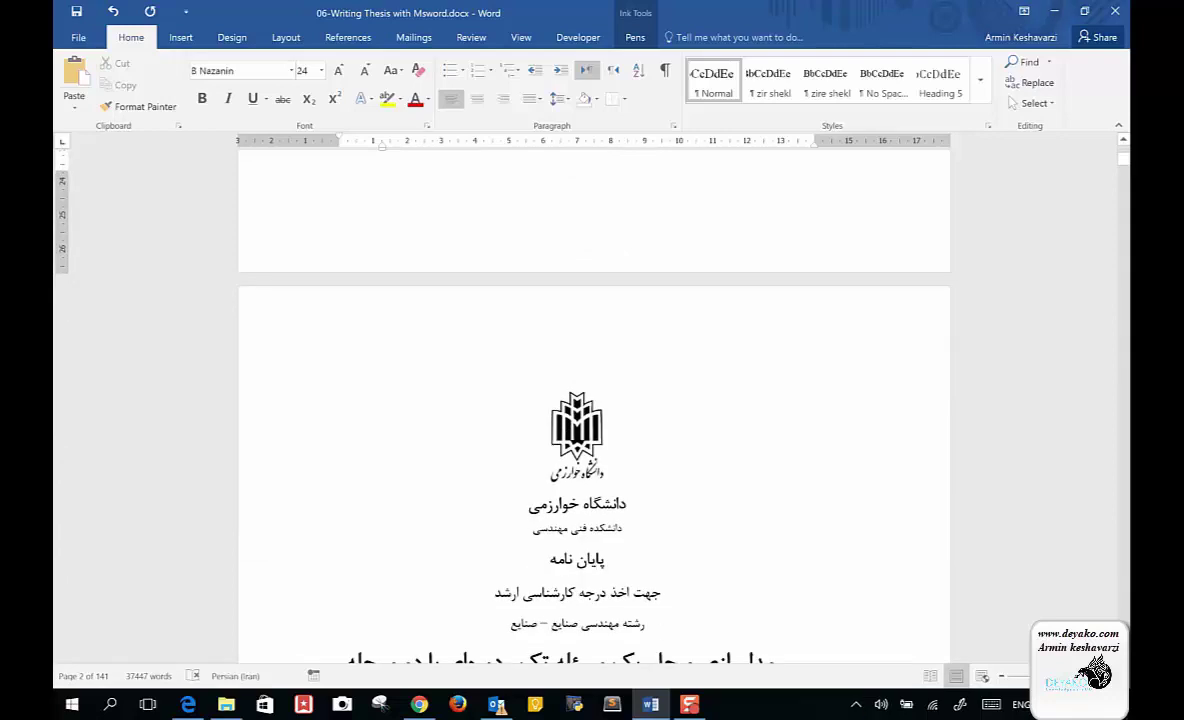
scroll(594, 400, "down", 3)
scroll(594, 400, "down", 2)
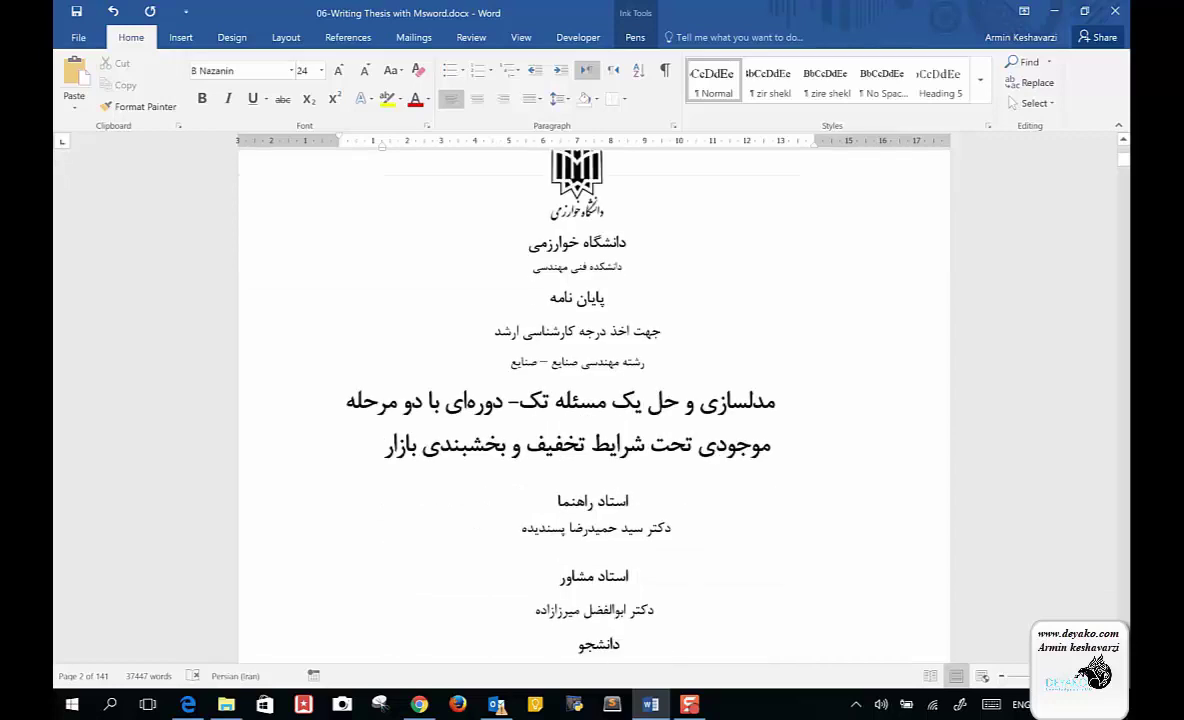
scroll(594, 400, "down", 1)
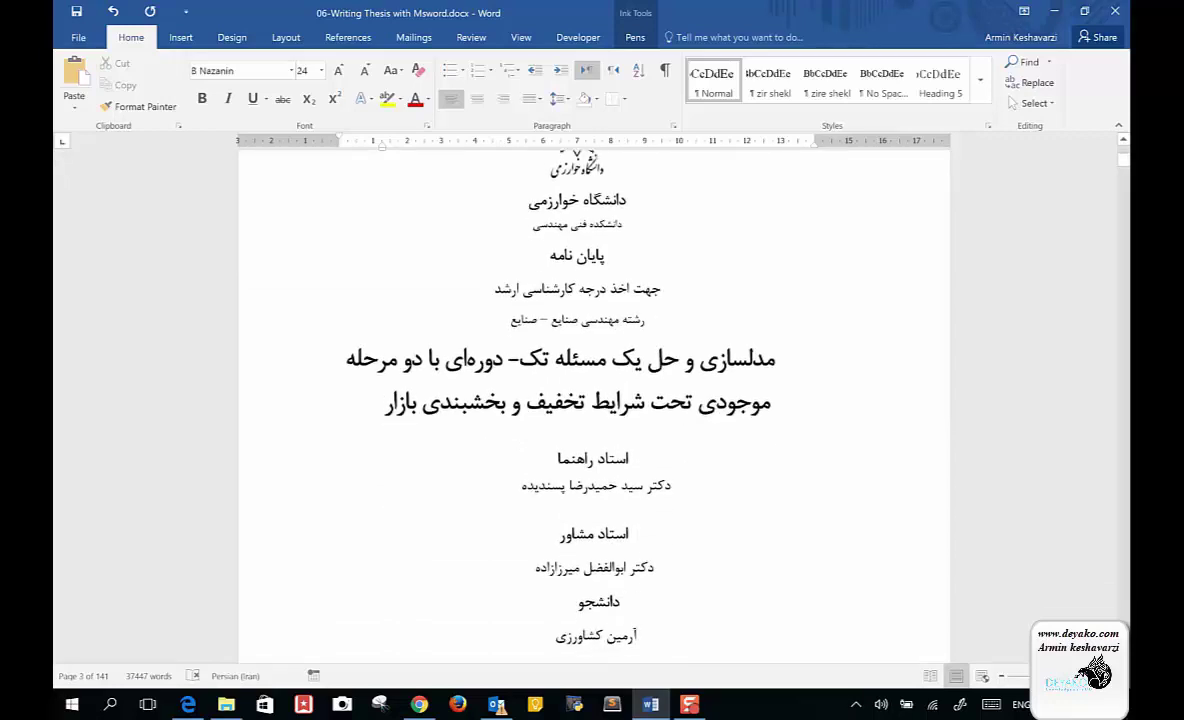
scroll(594, 400, "up", 2)
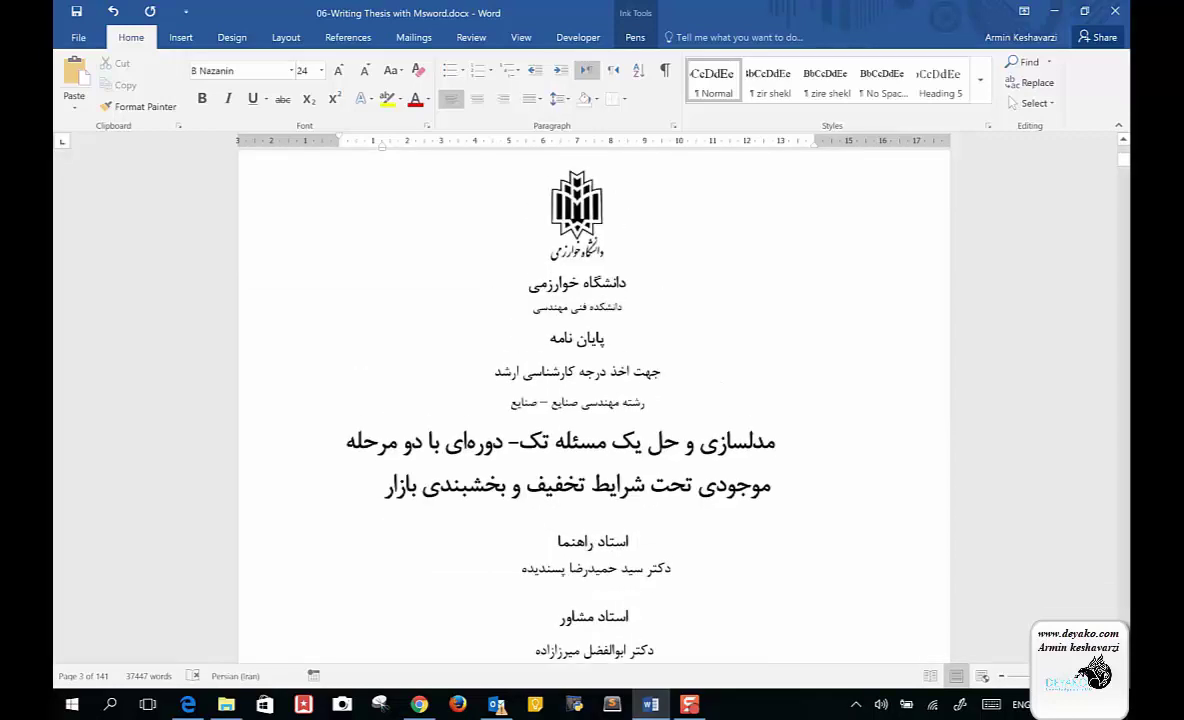
left_click(577, 205)
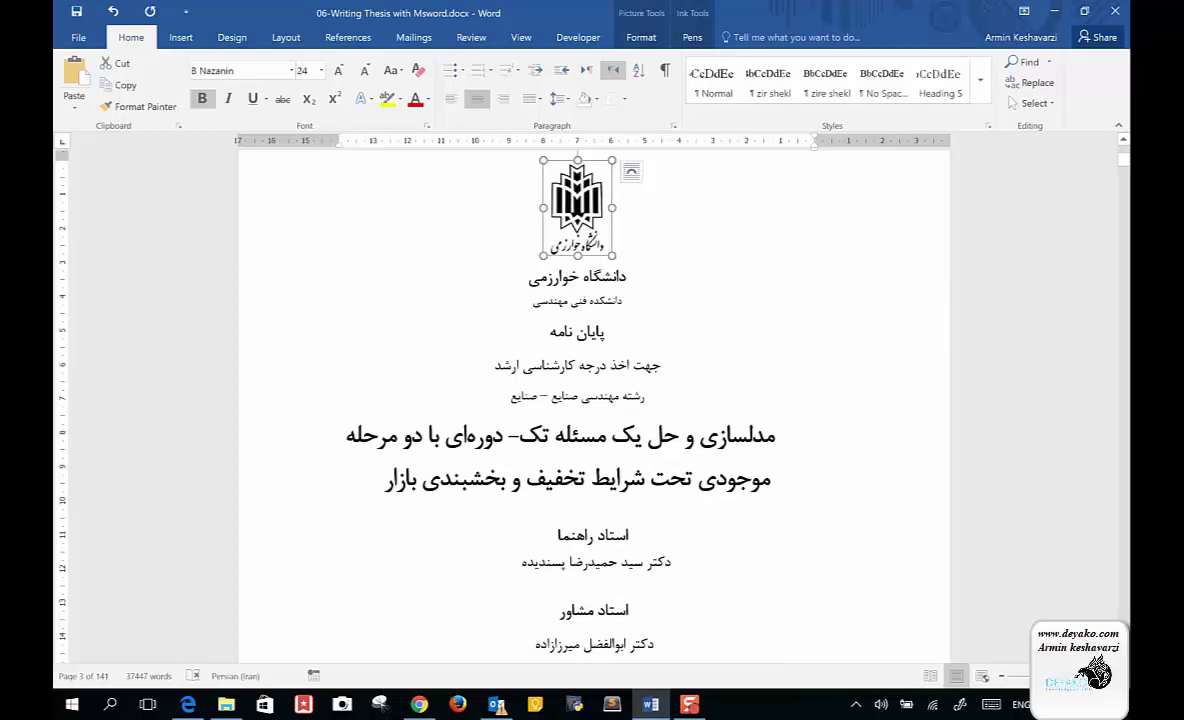
left_click(576, 350)
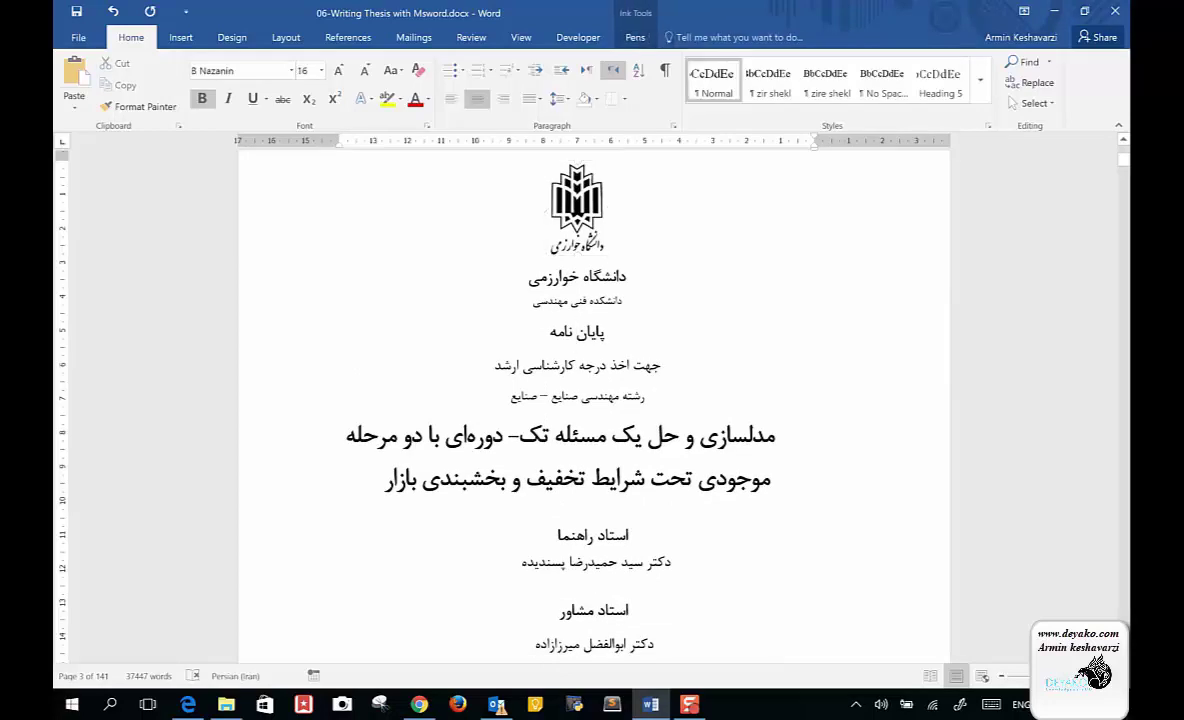
left_click(580, 396)
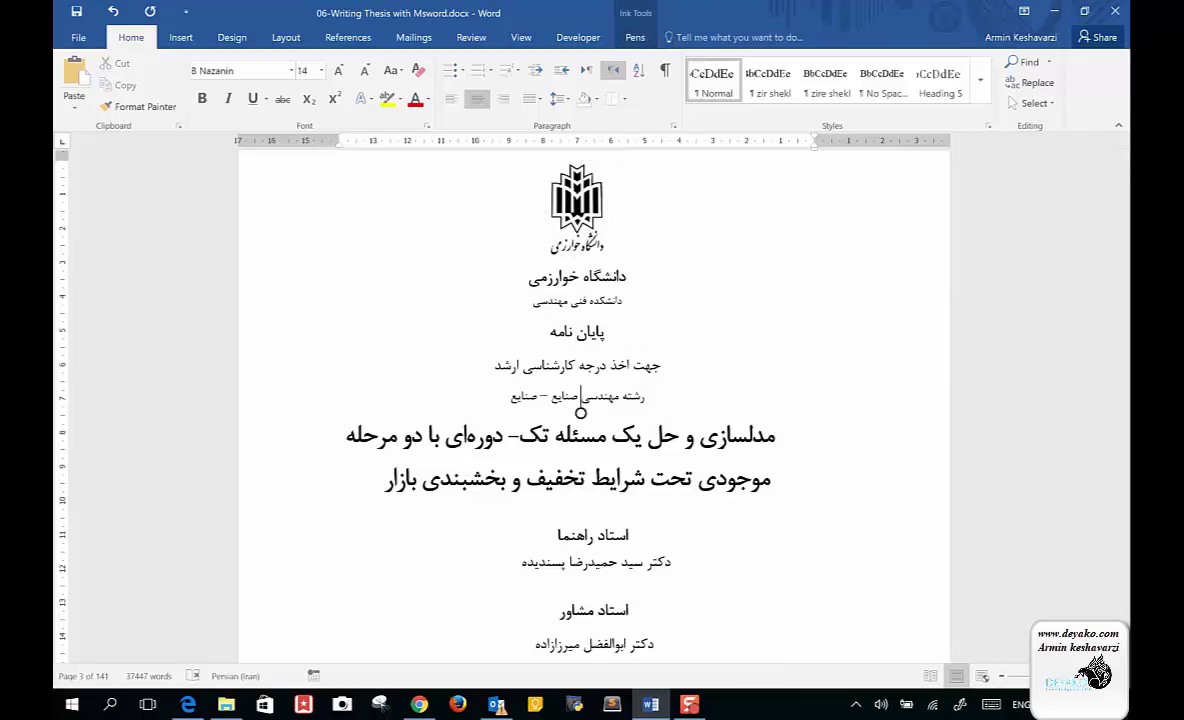
left_click(773, 437)
scroll(774, 299, "down", 3)
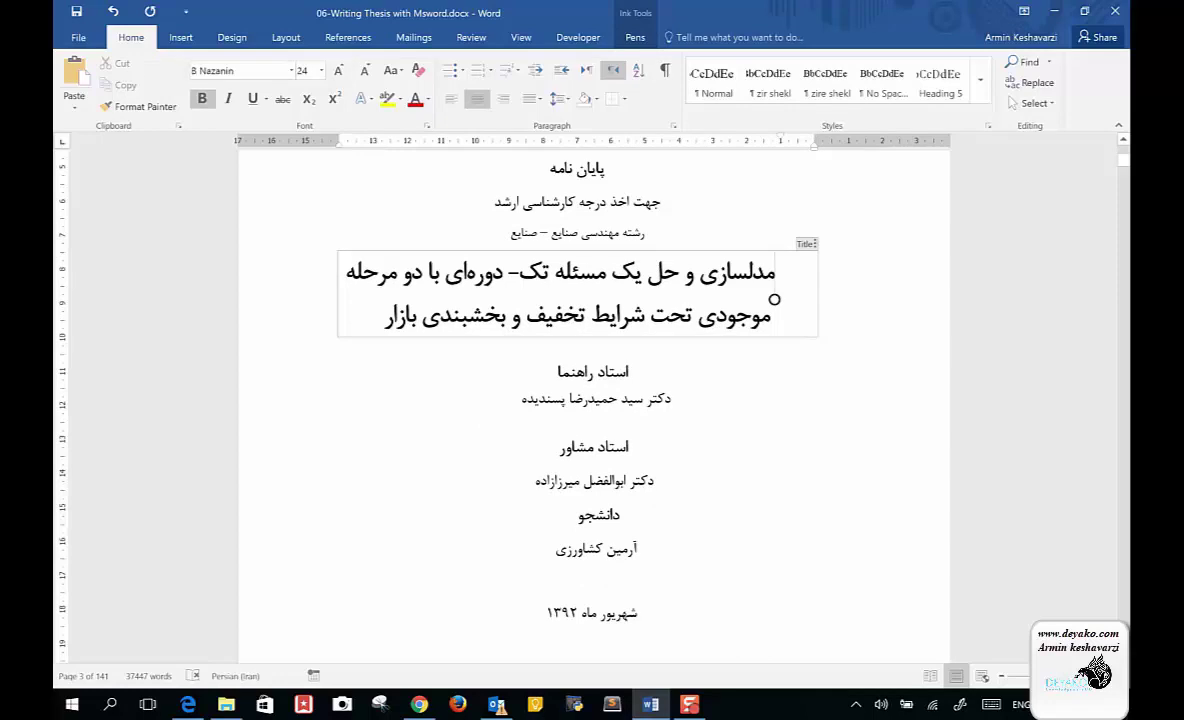
Select the two-line thesis title and check which paragraph style it uses.
left_click_drag(774, 299, 370, 342)
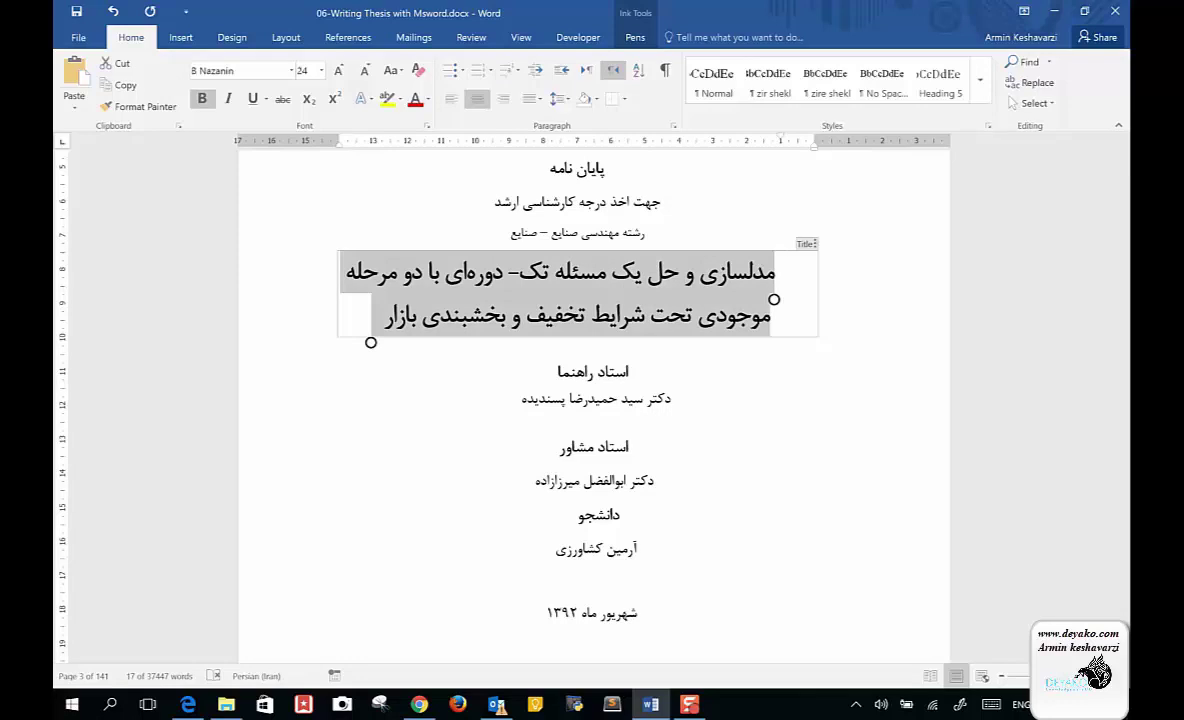
left_click(648, 272)
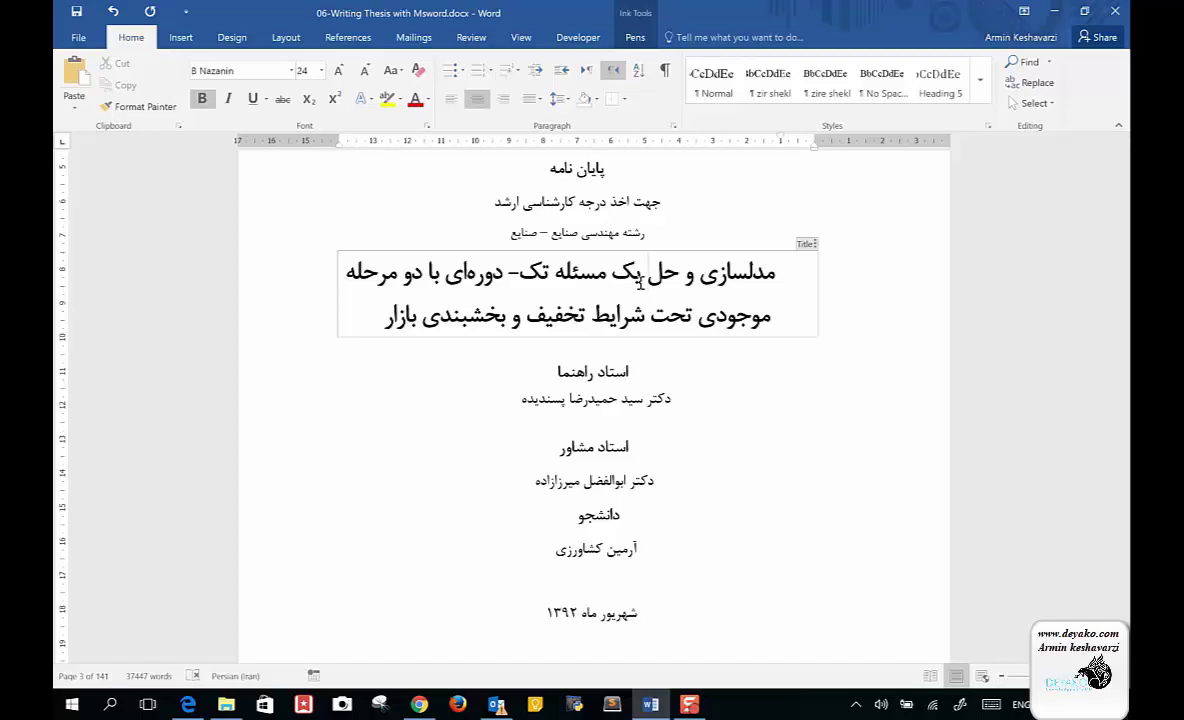
left_click_drag(776, 271, 385, 316)
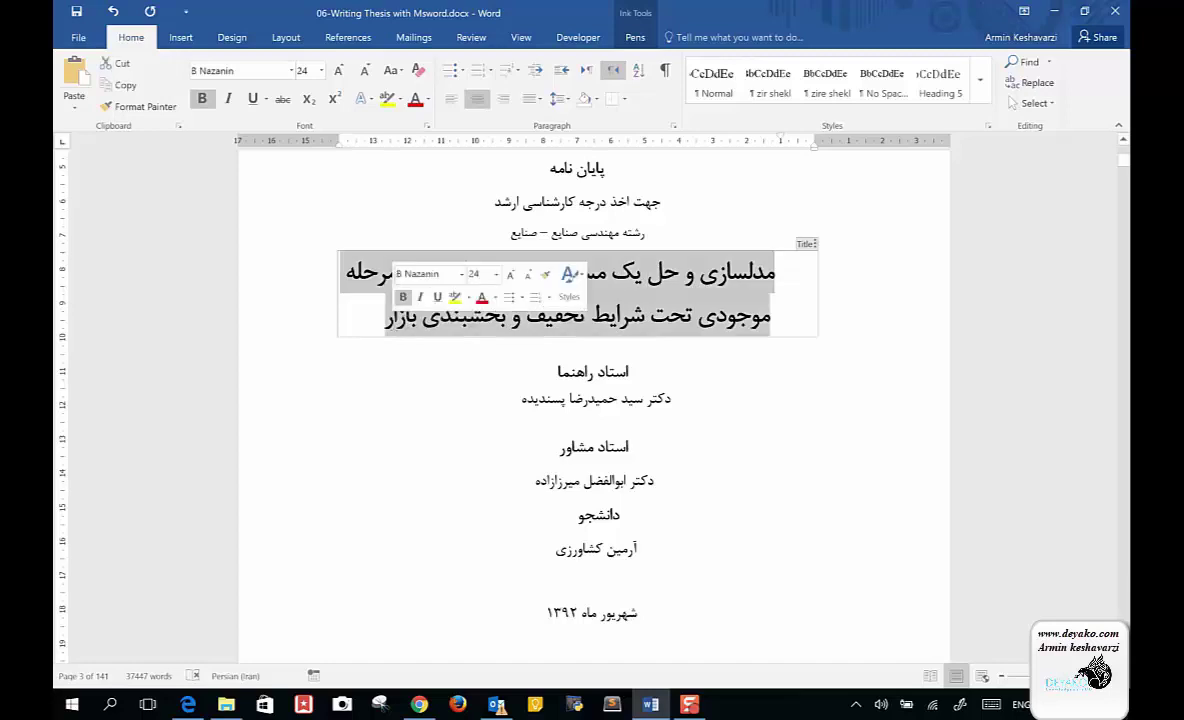
left_click(615, 347)
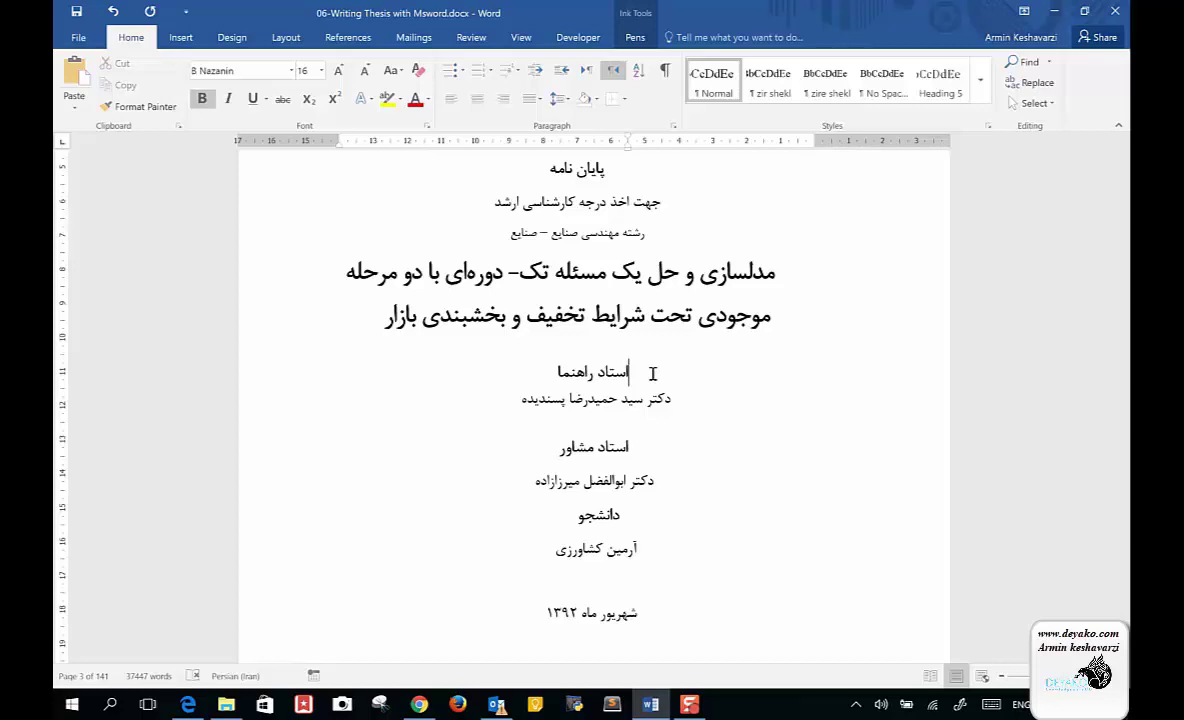
left_click(679, 271)
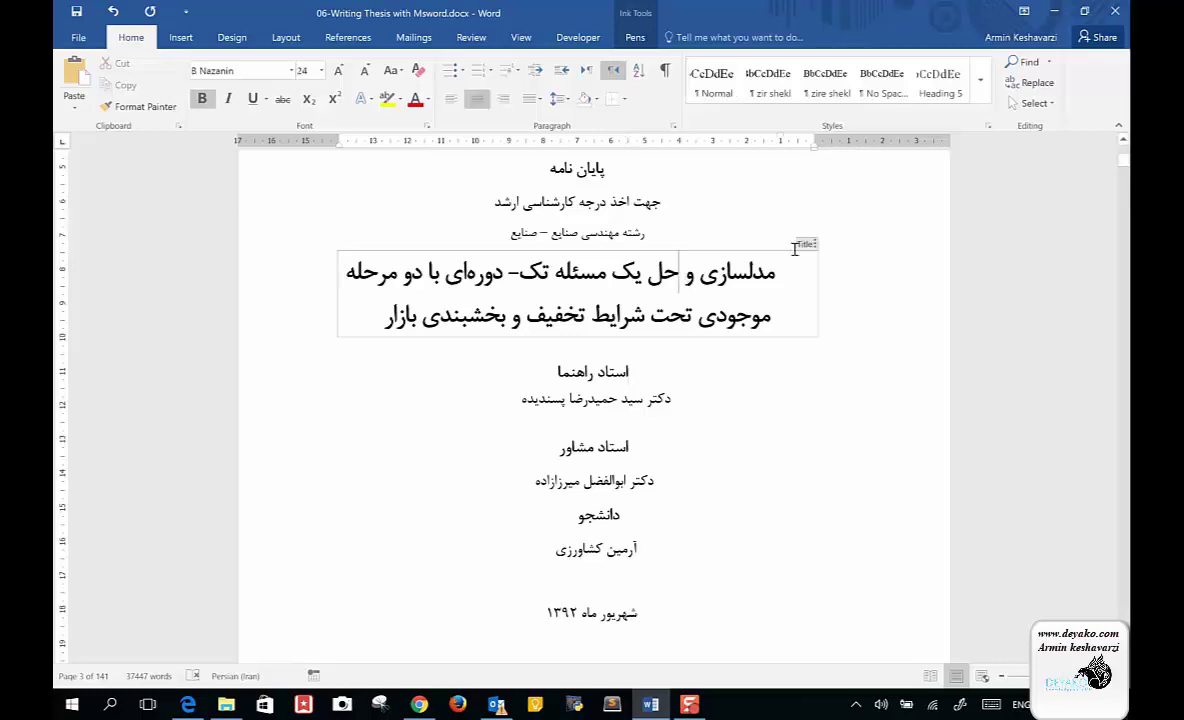
left_click(980, 79)
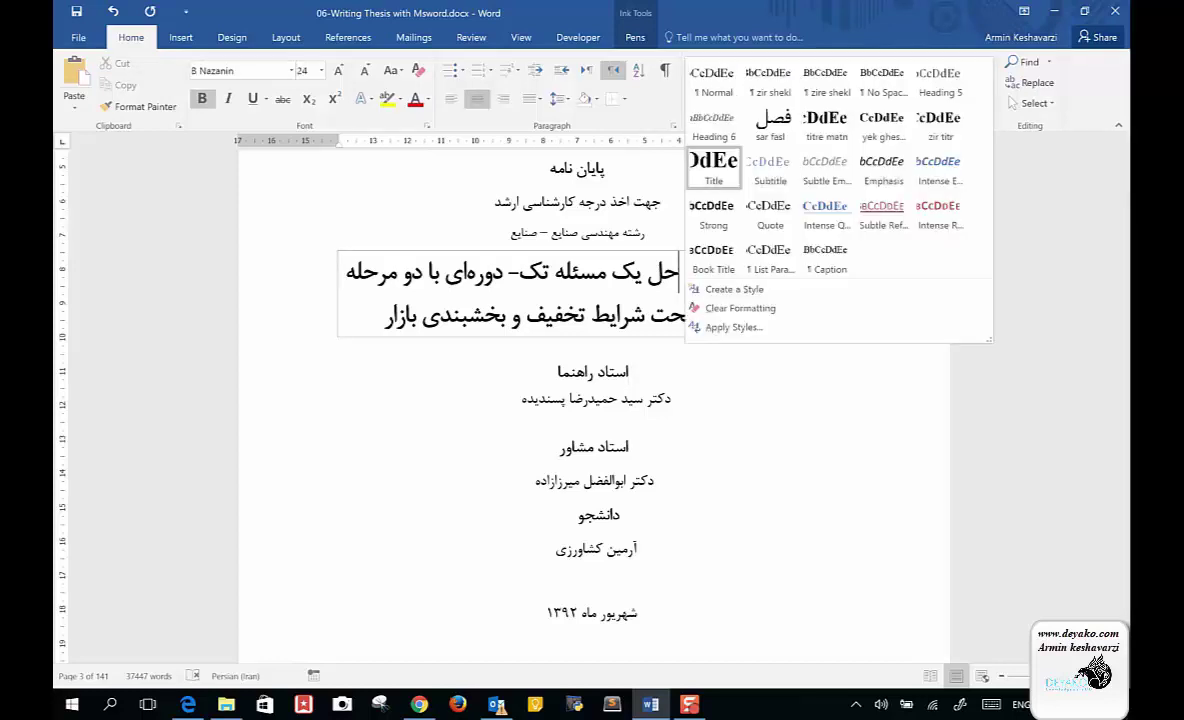
left_click(611, 370)
In the section 2 header, select the thesis title field and activate the Author document-property field.
scroll(611, 368, "down", 1)
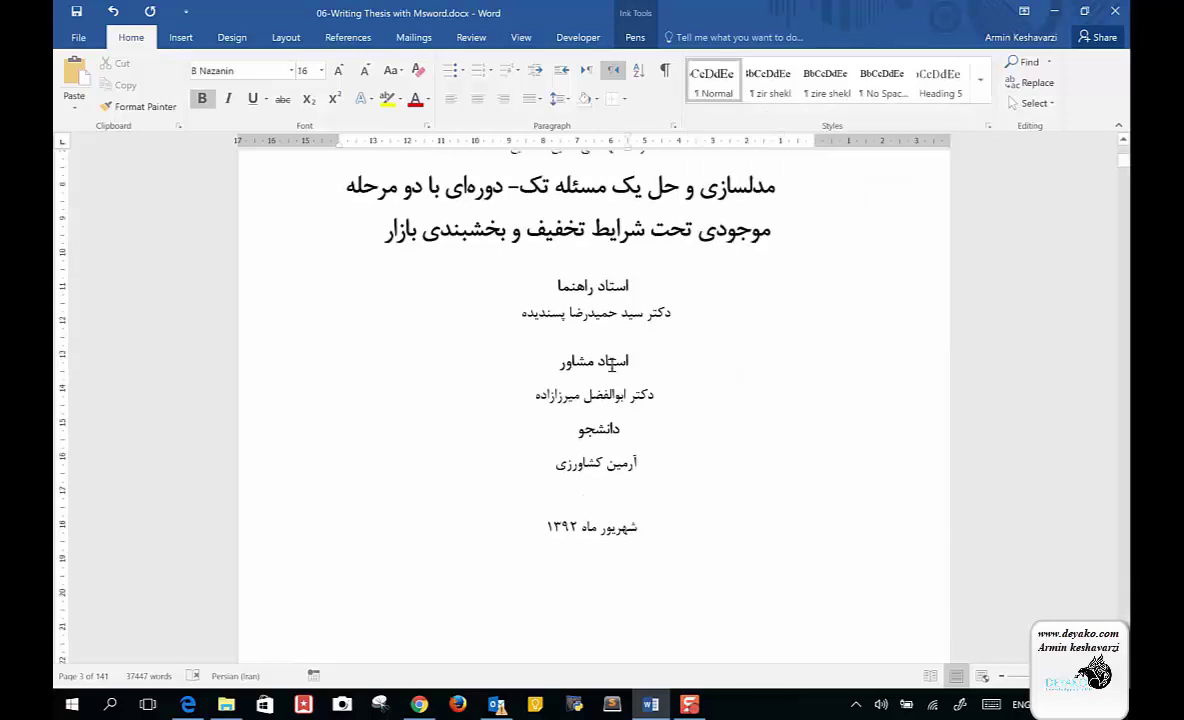
scroll(611, 368, "down", 2)
scroll(612, 365, "down", 2)
scroll(612, 365, "down", 1)
scroll(612, 365, "up", 2)
scroll(612, 365, "down", 1)
scroll(612, 365, "down", 1)
scroll(612, 365, "up", 1)
scroll(612, 365, "down", 1)
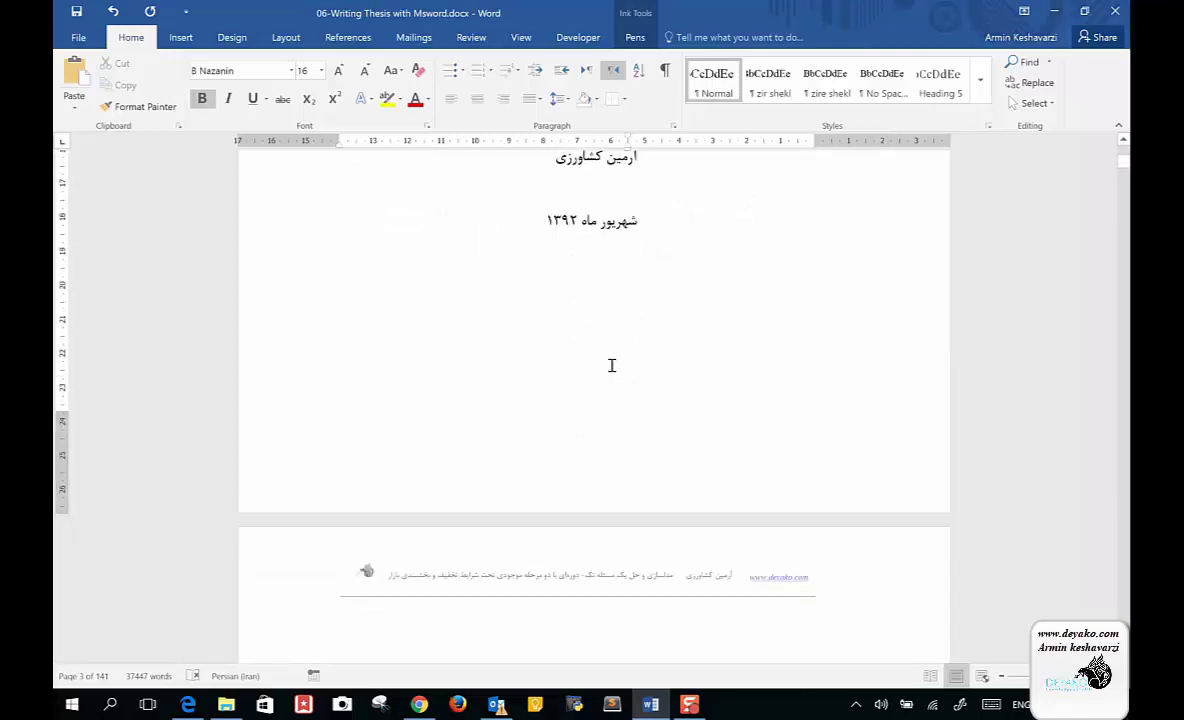
scroll(612, 365, "down", 2)
scroll(612, 365, "down", 2)
scroll(612, 365, "down", 1)
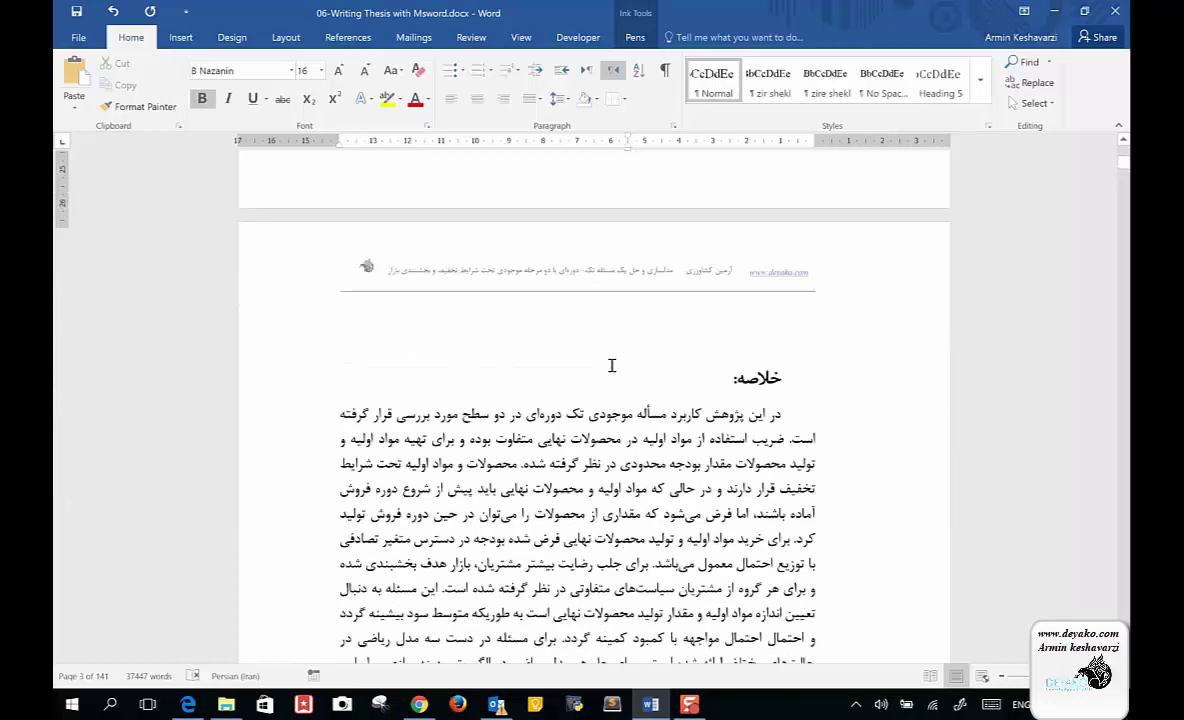
scroll(612, 365, "down", 1)
scroll(612, 365, "up", 1)
double_click(591, 222)
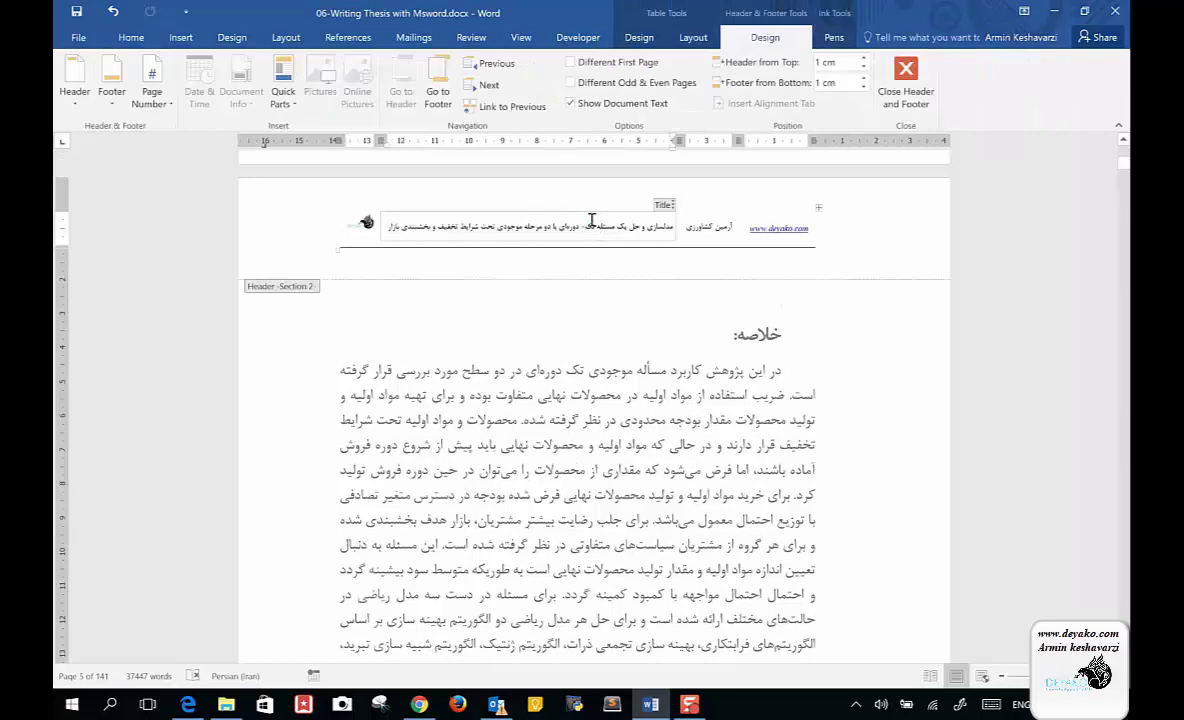
left_click(663, 204)
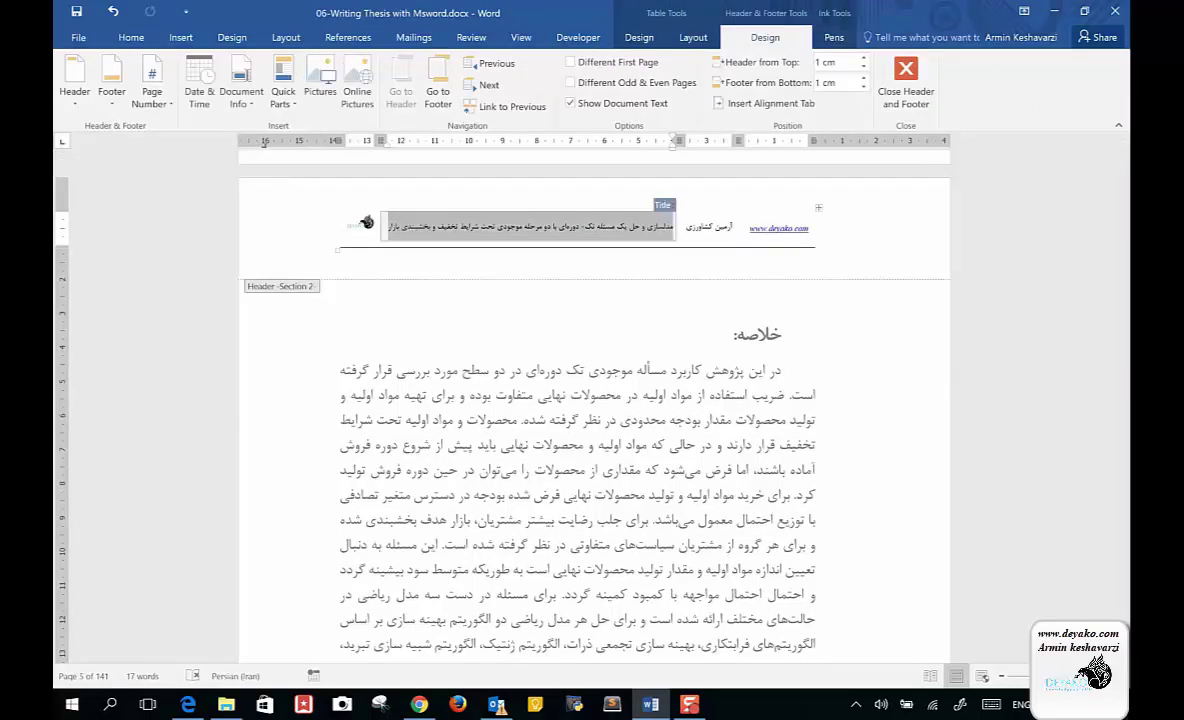
left_click(180, 37)
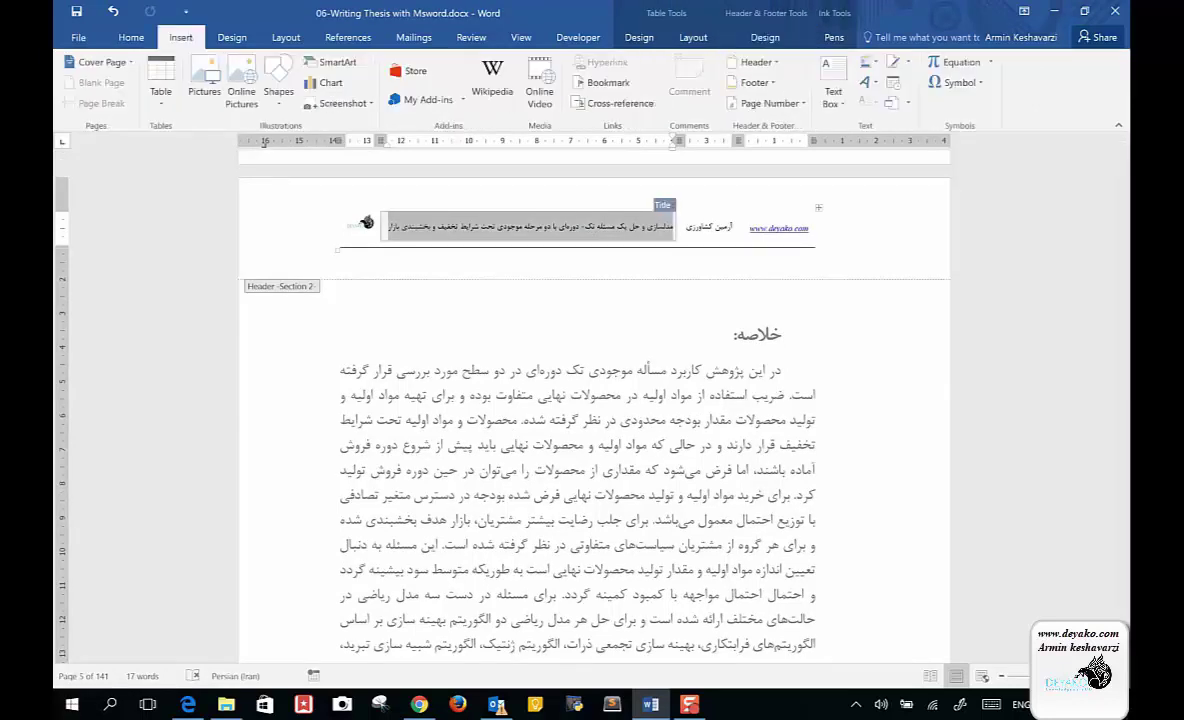
left_click(870, 60)
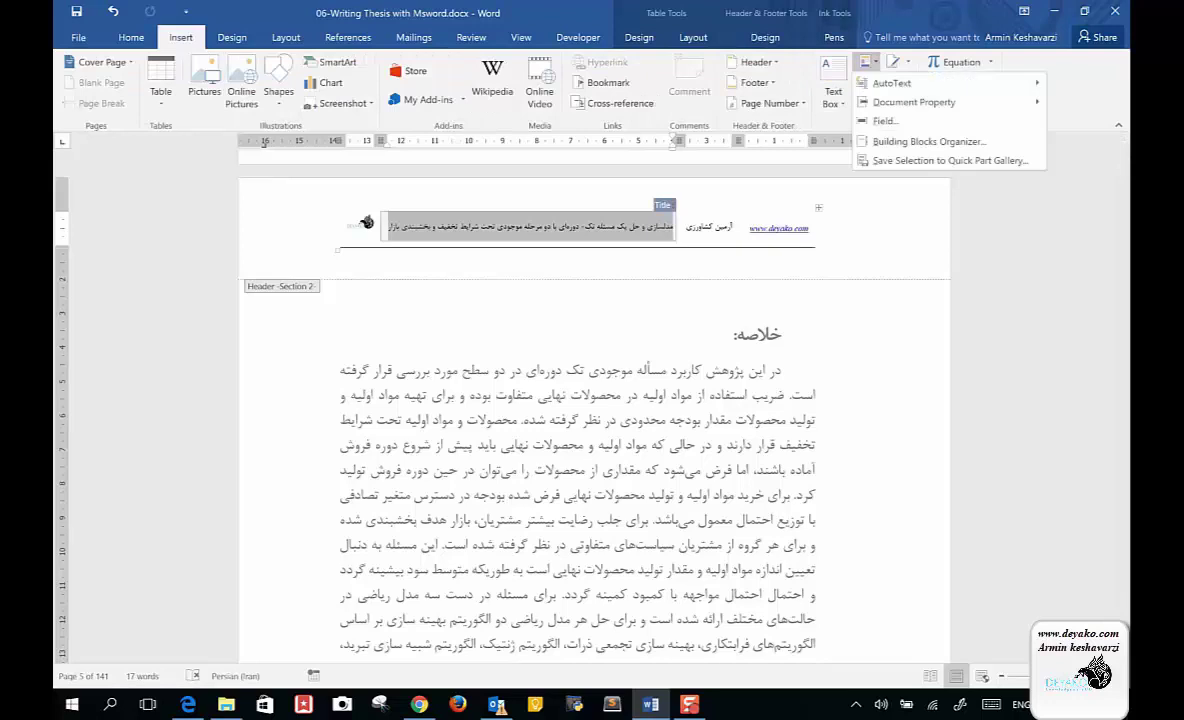
left_click(713, 227)
Dismiss the Quick Parts list, leave the Author field, and exit the header to the abstract.
left_click(866, 62)
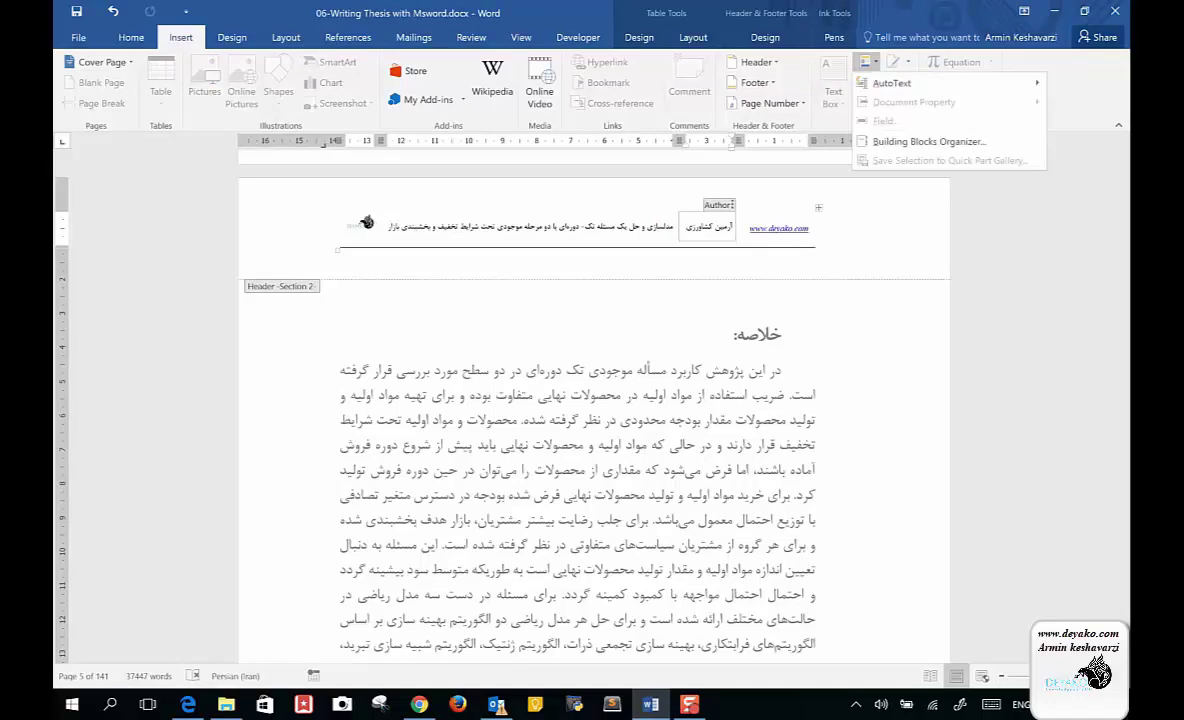
left_click(830, 479)
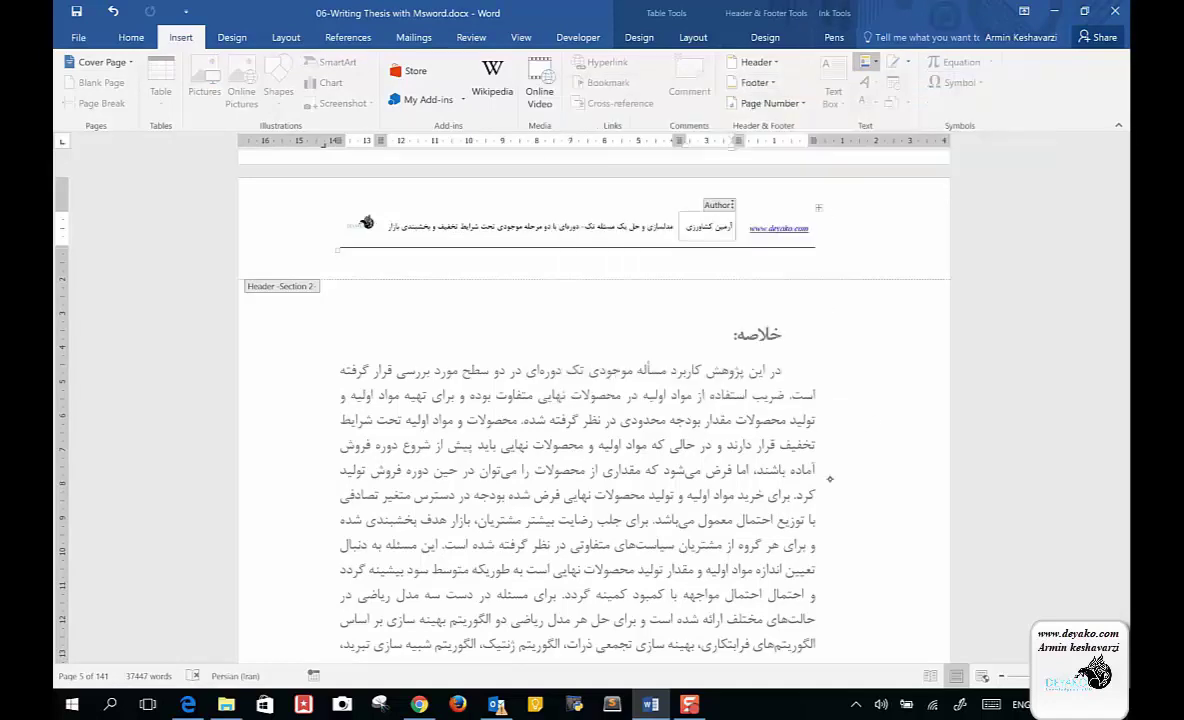
left_click(742, 235)
left_click(866, 62)
mouse_move(913, 102)
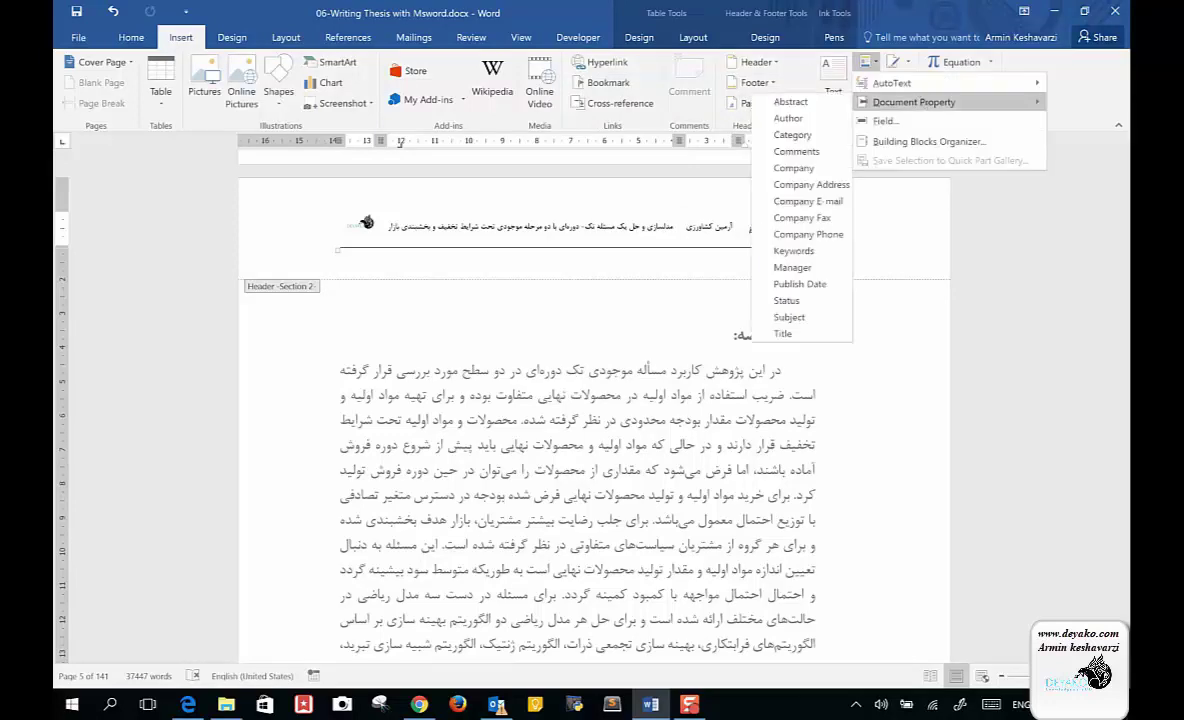
left_click(617, 364)
double_click(717, 394)
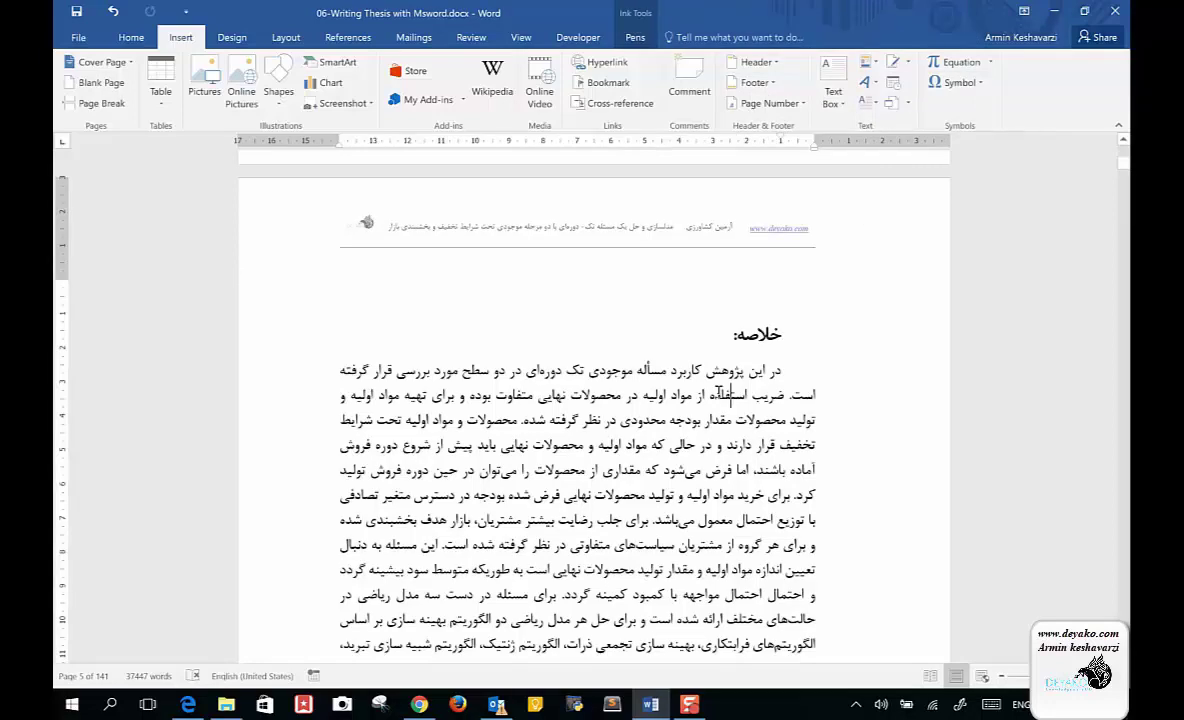
Select the whole abstract paragraph, then clear the selection.
scroll(717, 394, "up", 3)
scroll(717, 392, "down", 2)
scroll(717, 390, "down", 1)
scroll(717, 389, "down", 3)
left_click(598, 595)
left_click_drag(598, 595, 782, 263)
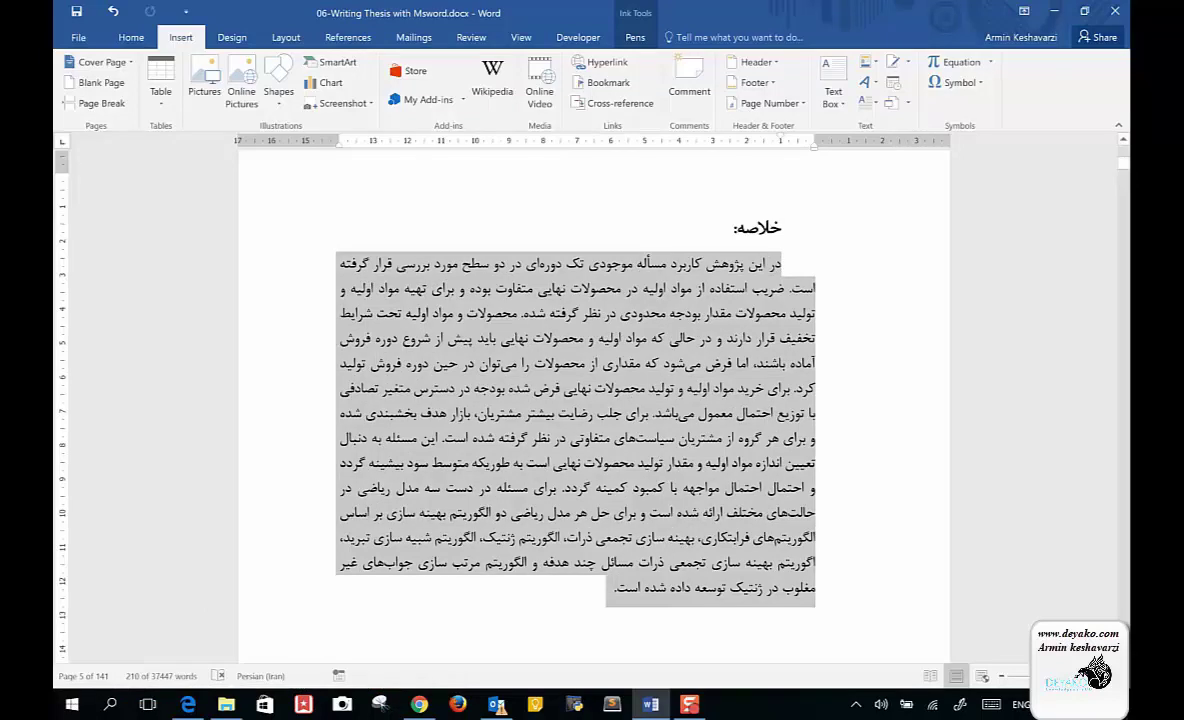
left_click(750, 400)
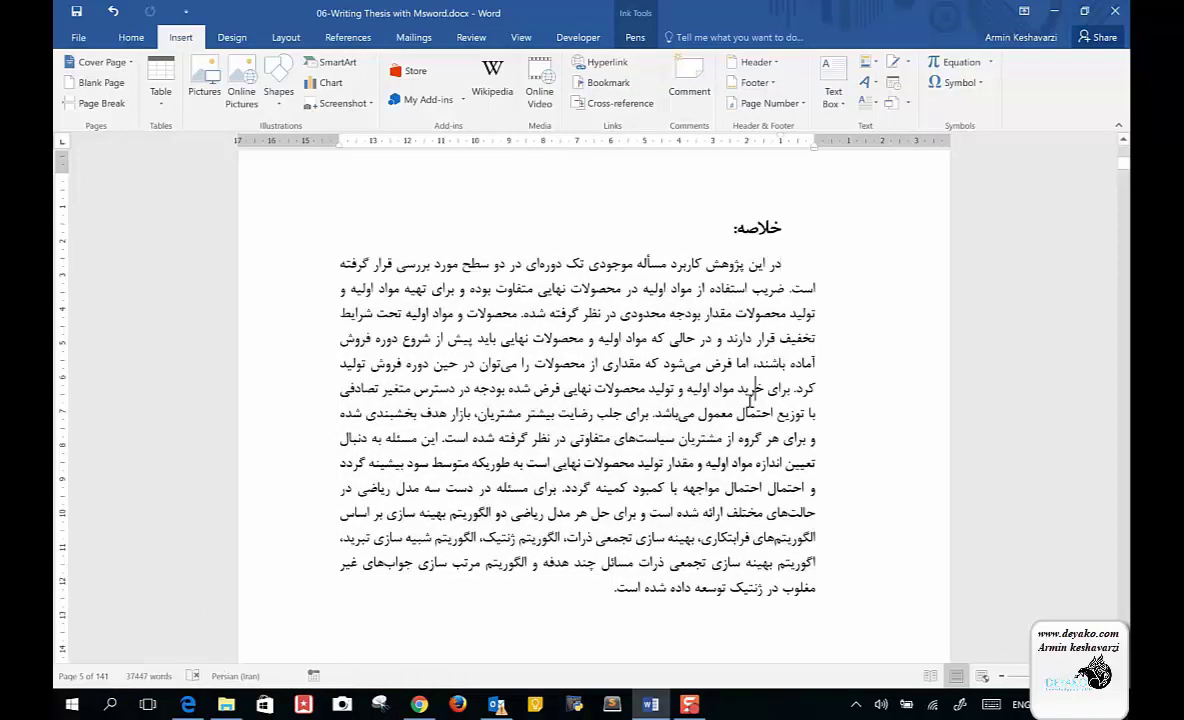
Scroll back and forth through the abstract and the table-of-contents page to review them.
scroll(750, 400, "down", 3)
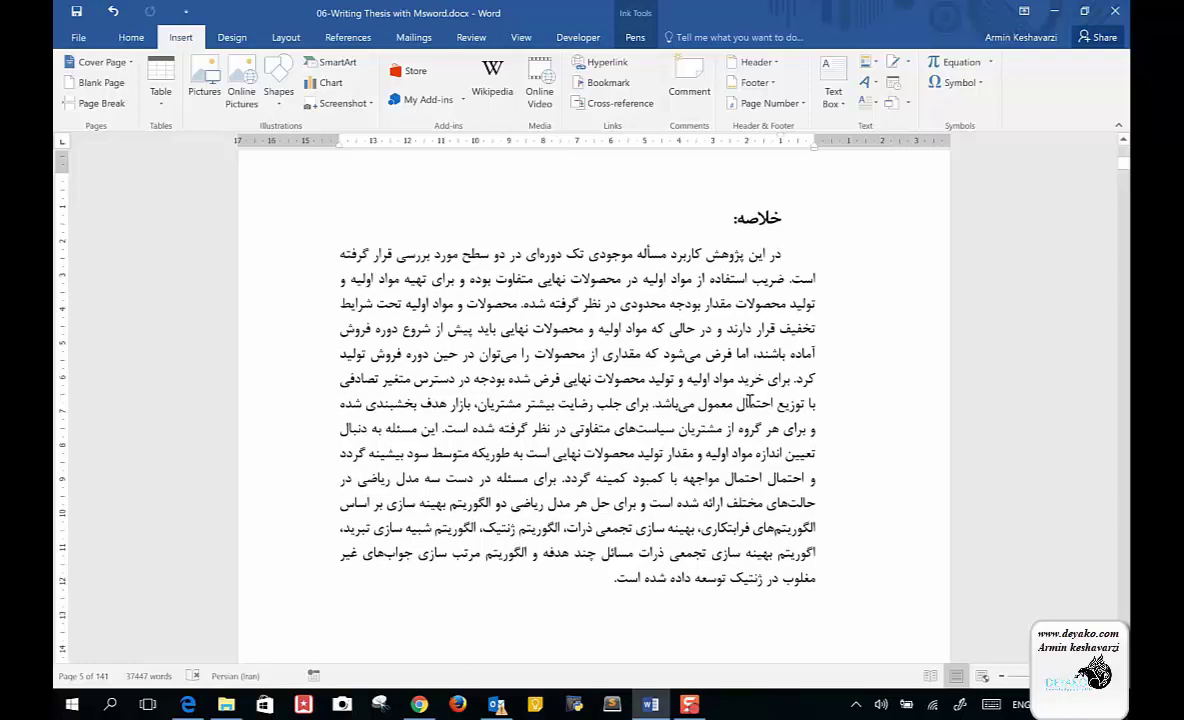
scroll(750, 400, "down", 2)
scroll(750, 400, "down", 5)
scroll(750, 400, "down", 3)
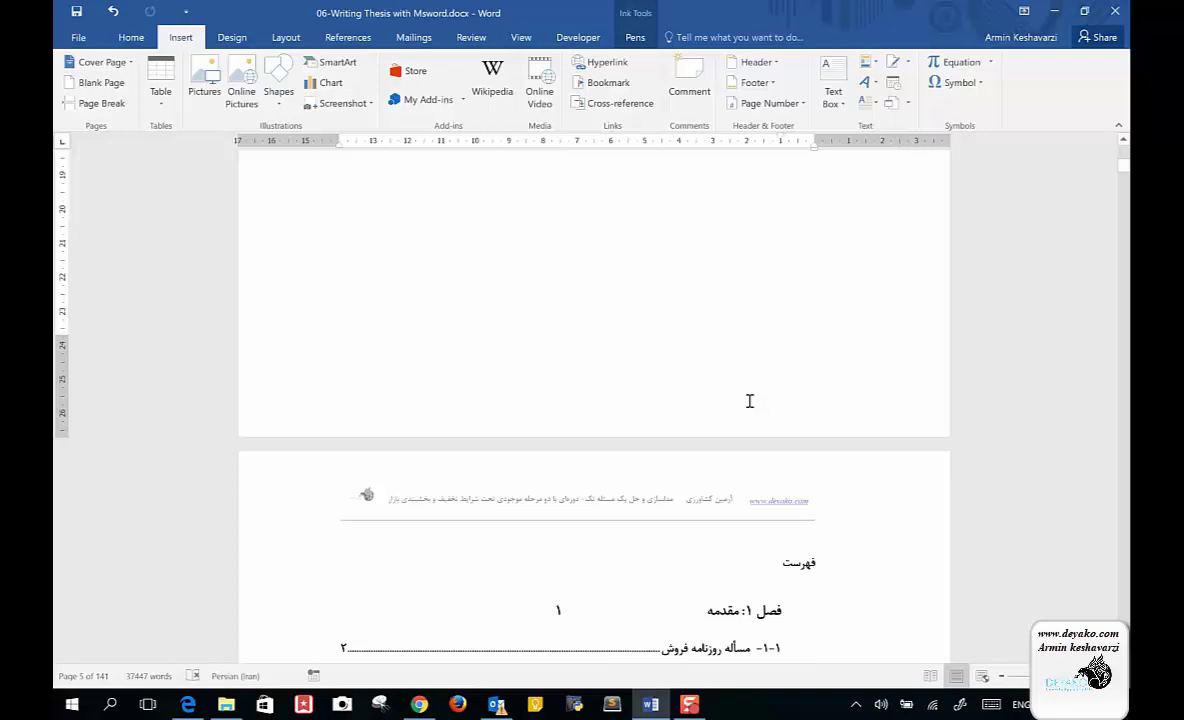
scroll(750, 401, "down", 3)
scroll(750, 401, "down", 5)
scroll(750, 401, "down", 1)
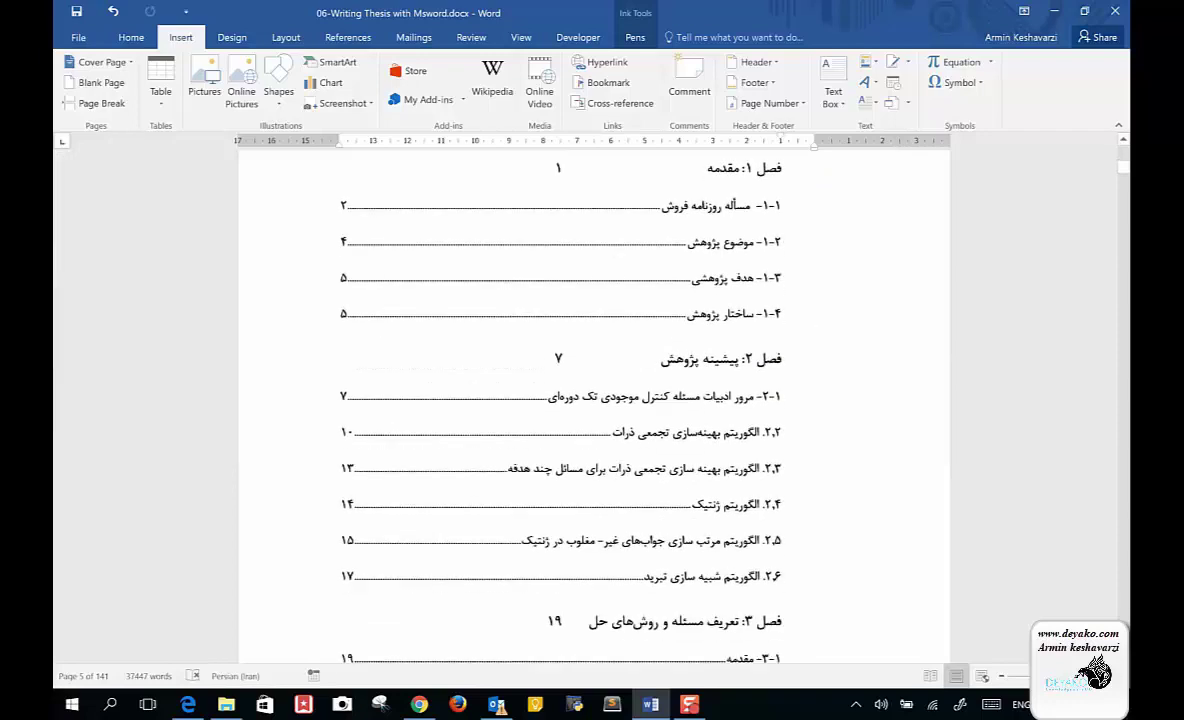
scroll(750, 401, "up", 3)
scroll(750, 401, "up", 8)
scroll(750, 401, "up", 3)
scroll(750, 401, "up", 8)
scroll(750, 401, "up", 10)
scroll(750, 401, "up", 3)
scroll(750, 401, "up", 5)
scroll(750, 401, "up", 4)
scroll(750, 401, "down", 7)
scroll(750, 401, "up", 3)
scroll(750, 401, "up", 5)
scroll(750, 401, "up", 2)
scroll(750, 401, "up", 1)
scroll(748, 400, "down", 2)
scroll(748, 400, "down", 4)
scroll(748, 400, "down", 4)
scroll(748, 400, "down", 1)
scroll(748, 400, "down", 4)
scroll(748, 400, "down", 15)
scroll(748, 400, "down", 6)
scroll(748, 400, "up", 3)
scroll(748, 400, "down", 4)
scroll(748, 400, "down", 4)
scroll(748, 400, "down", 6)
scroll(748, 400, "down", 1)
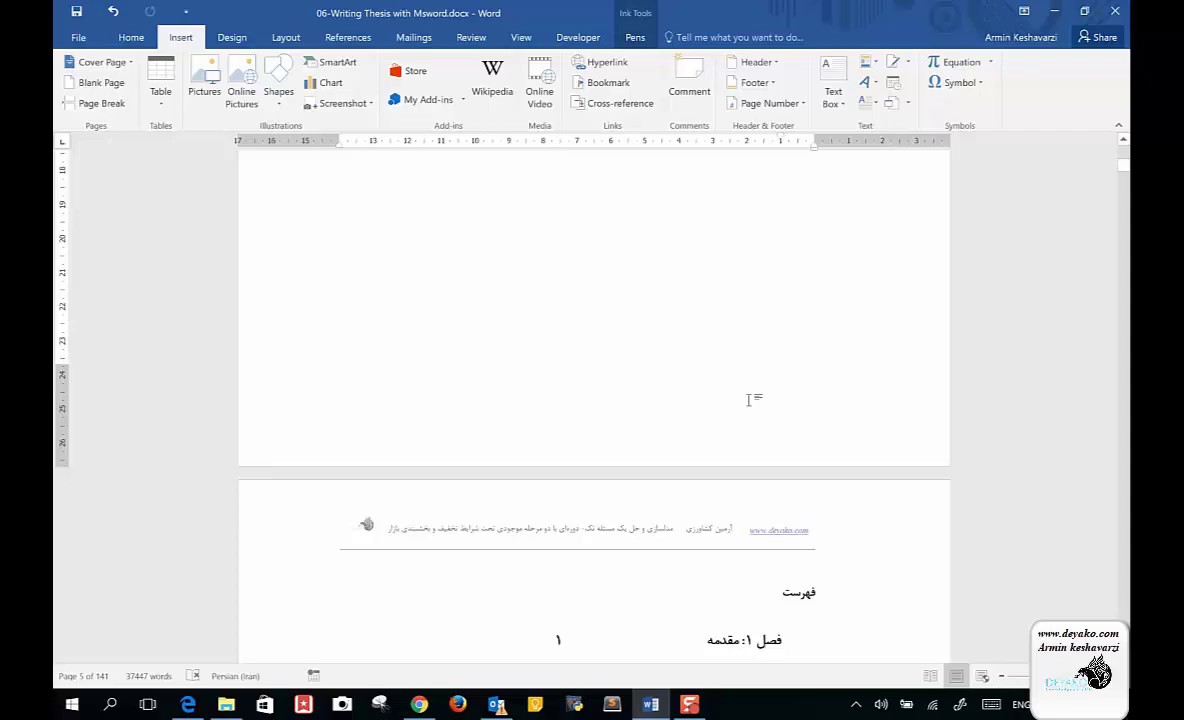
scroll(829, 283, "up", 1)
scroll(829, 283, "up", 2)
scroll(829, 283, "down", 4)
scroll(829, 283, "up", 1)
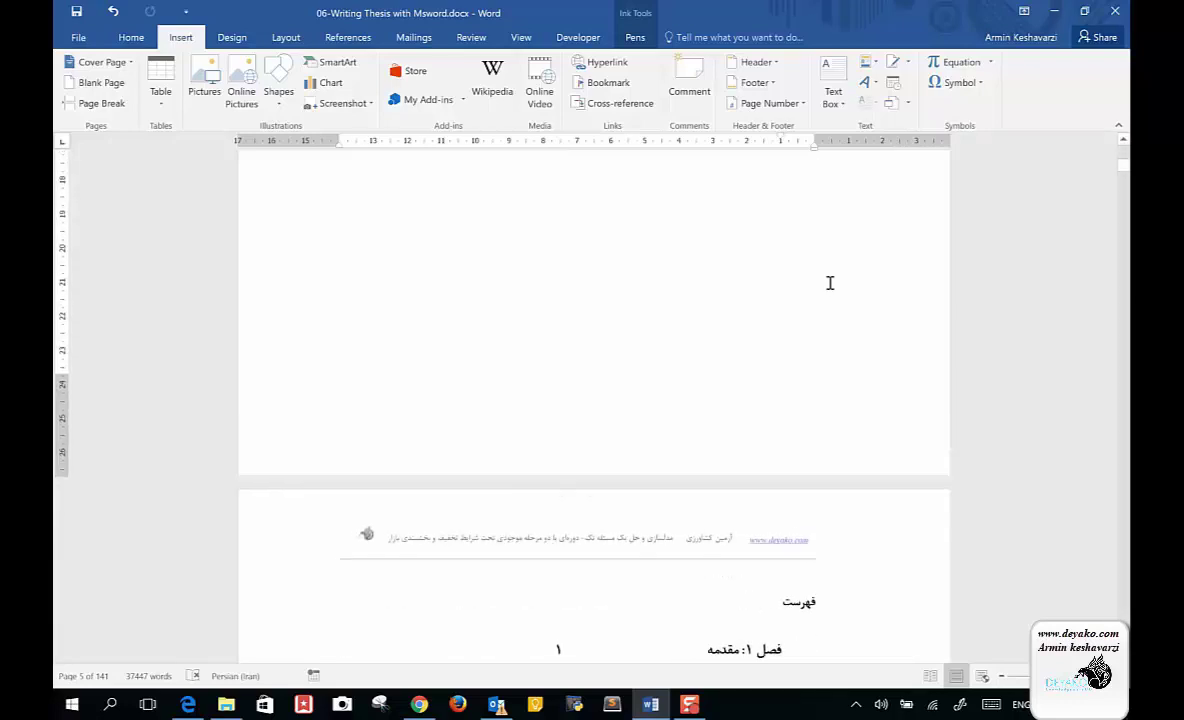
scroll(735, 75, "down", 2)
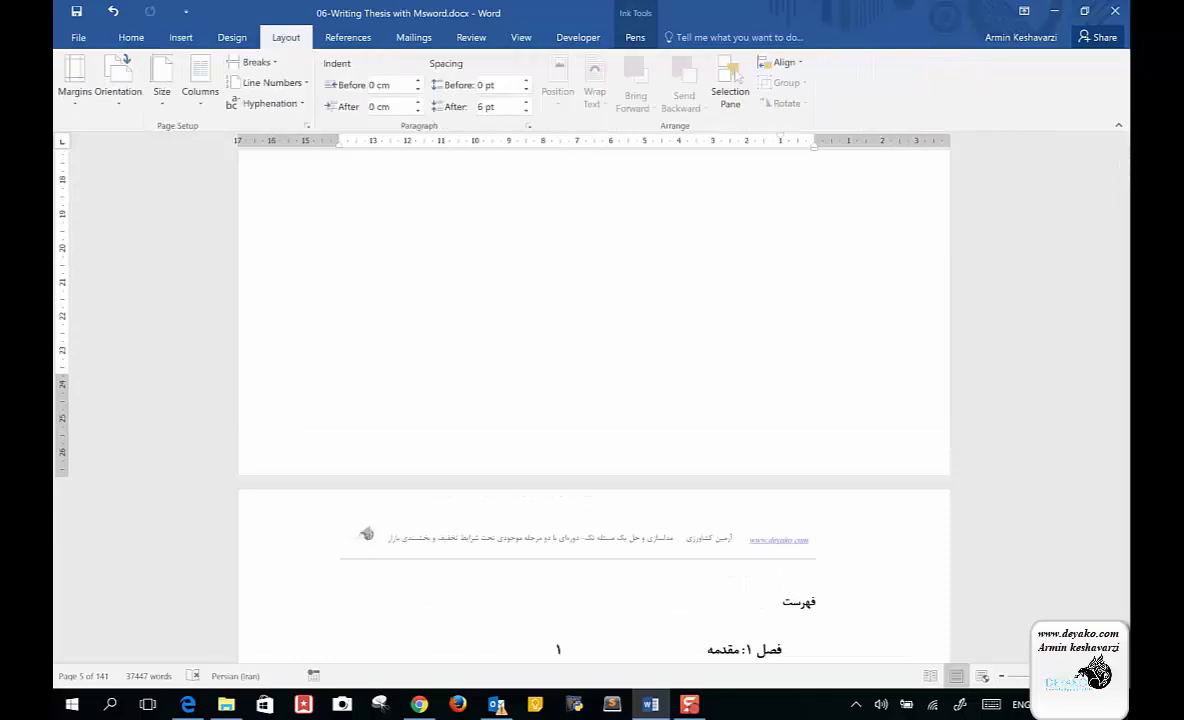
Look over the page and section break types in the Layout Breaks list, then go to View.
left_click(266, 62)
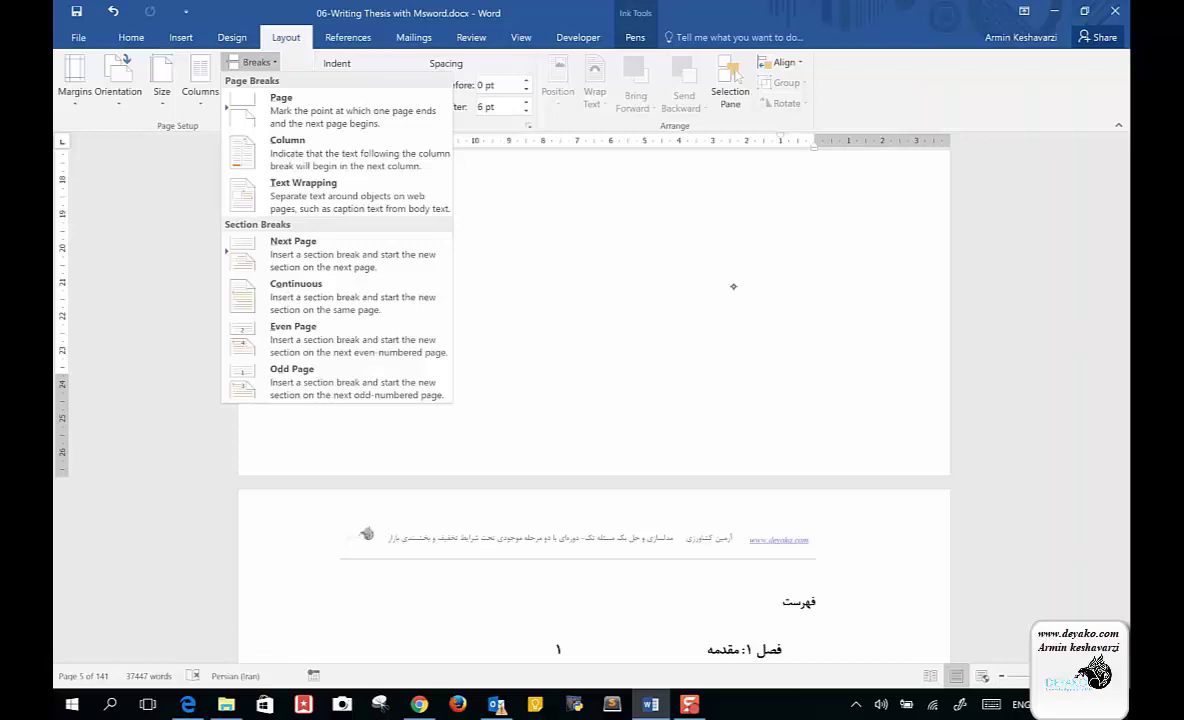
scroll(788, 238, "up", 2)
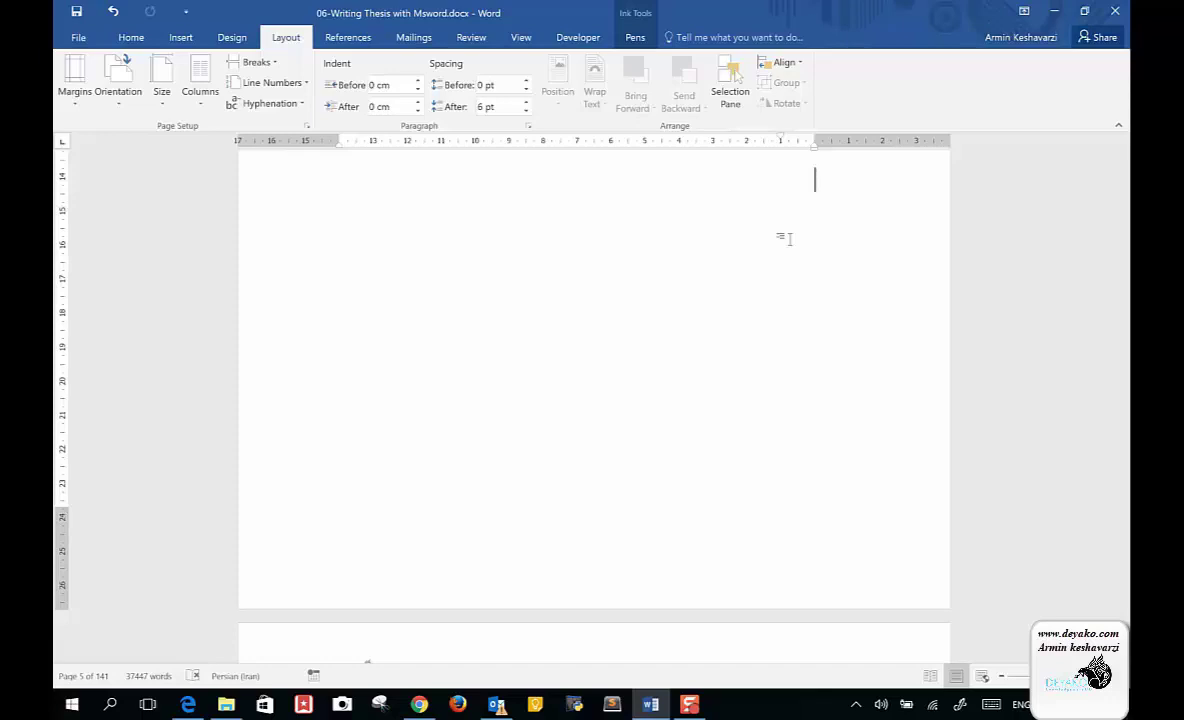
left_click(521, 37)
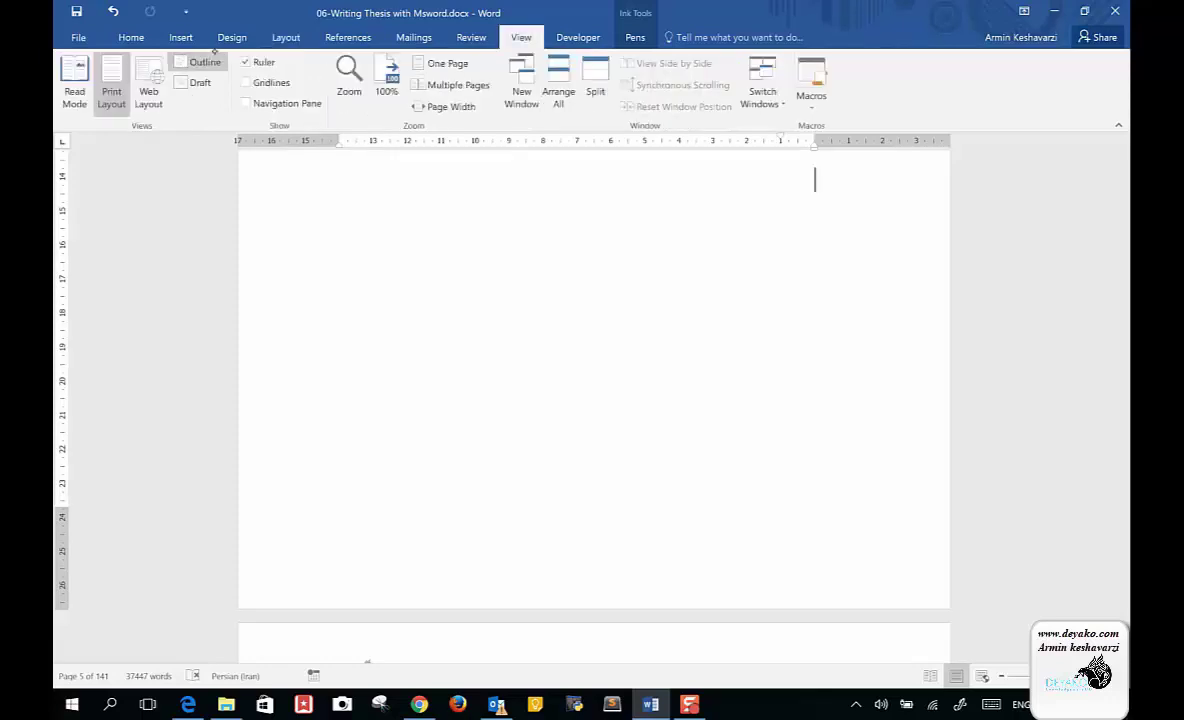
left_click(202, 62)
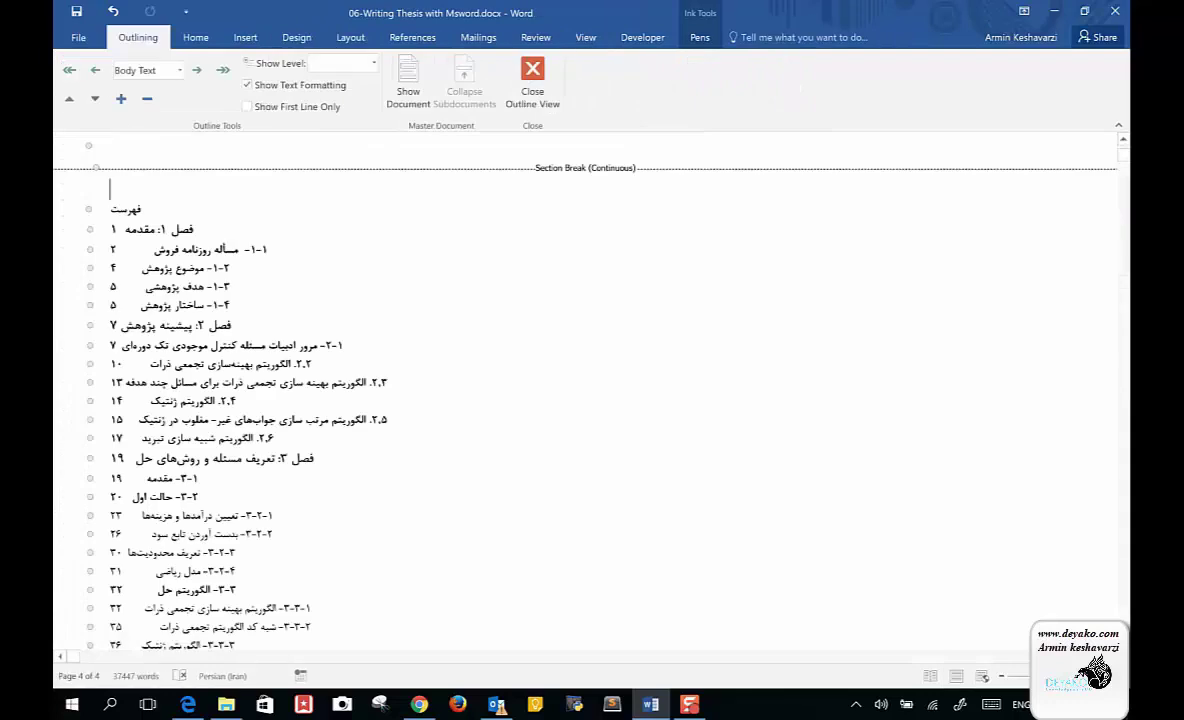
left_click(110, 207)
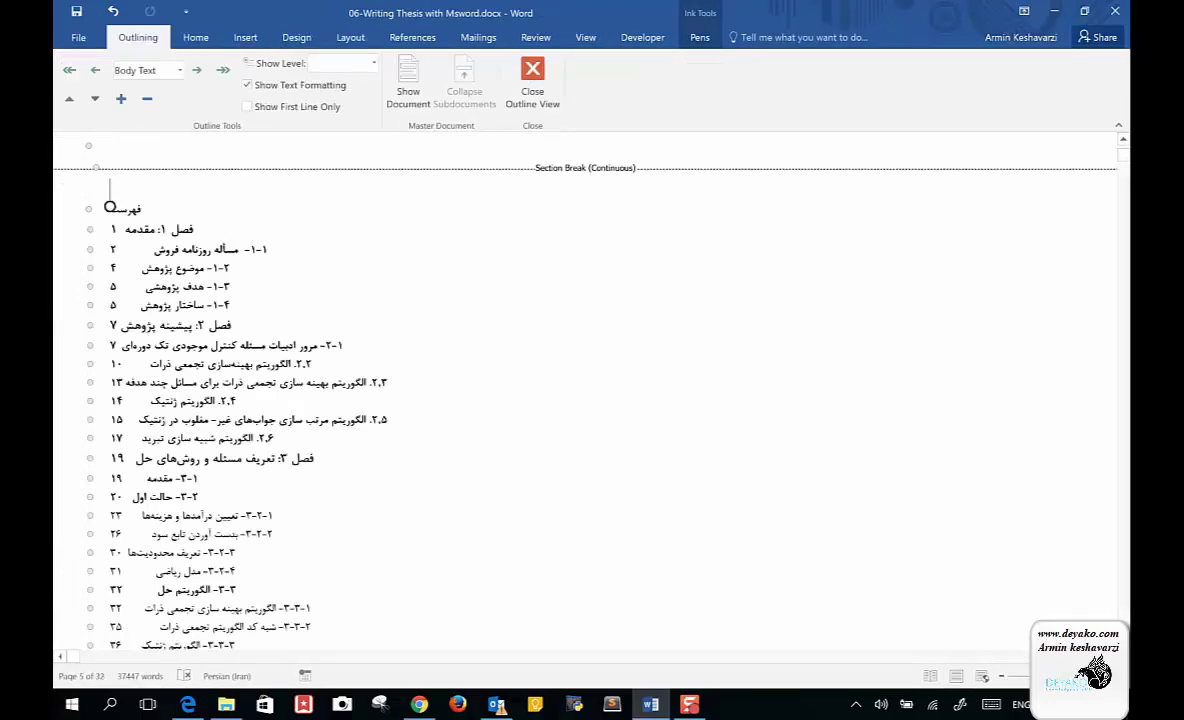
left_click(1119, 126)
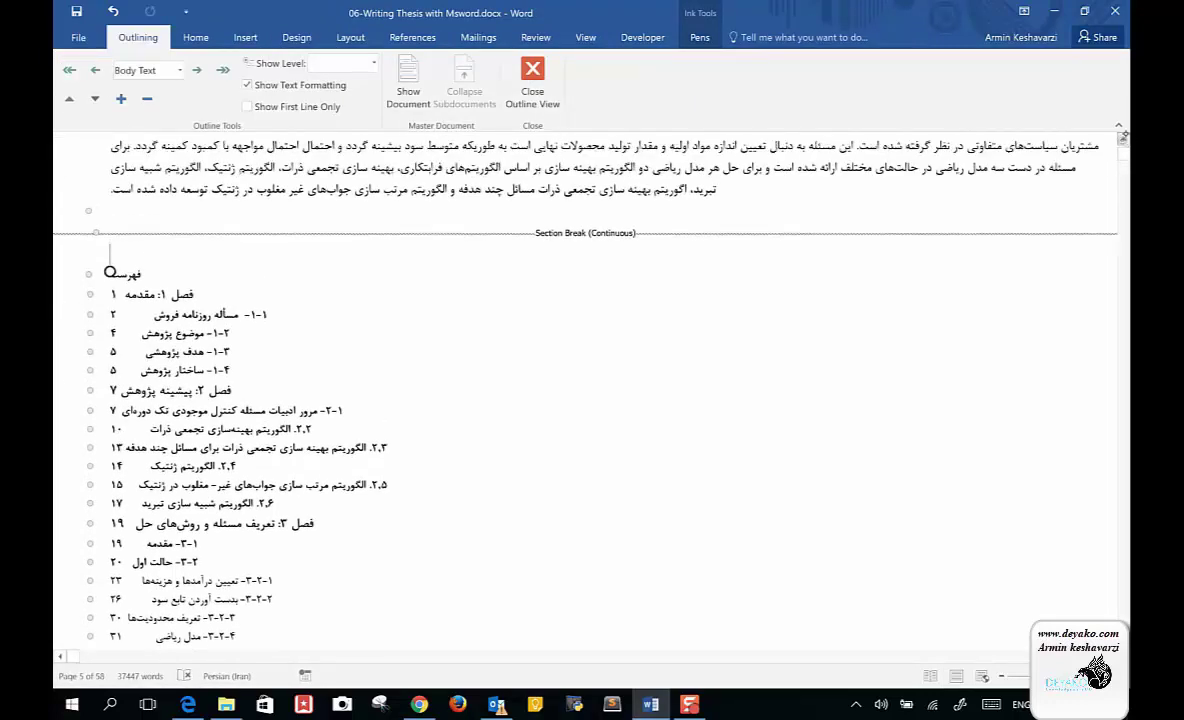
left_click(1119, 126)
left_click(1119, 126)
left_click(1119, 126)
left_click(1119, 126)
left_click(1122, 140)
left_click(1122, 140)
left_click(1122, 140)
left_click(1122, 140)
left_click(1122, 140)
left_click(1122, 140)
left_click(1122, 140)
left_click(1122, 140)
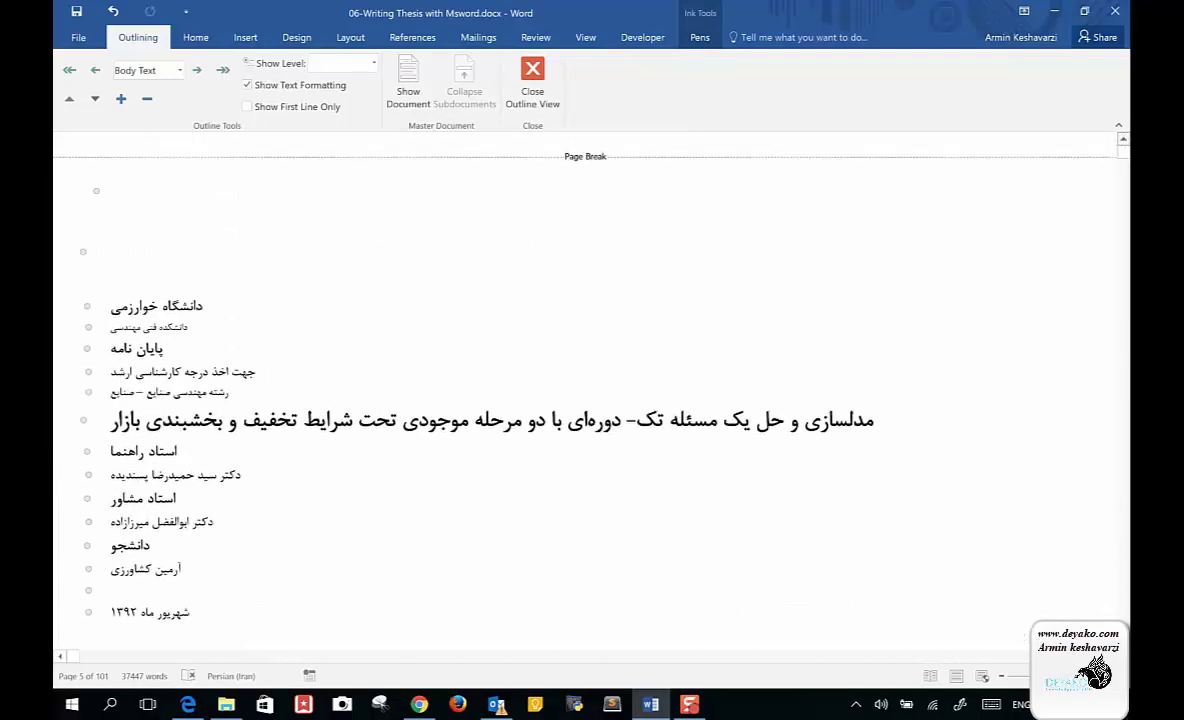
scroll(585, 390, "down", 1)
scroll(585, 390, "down", 1)
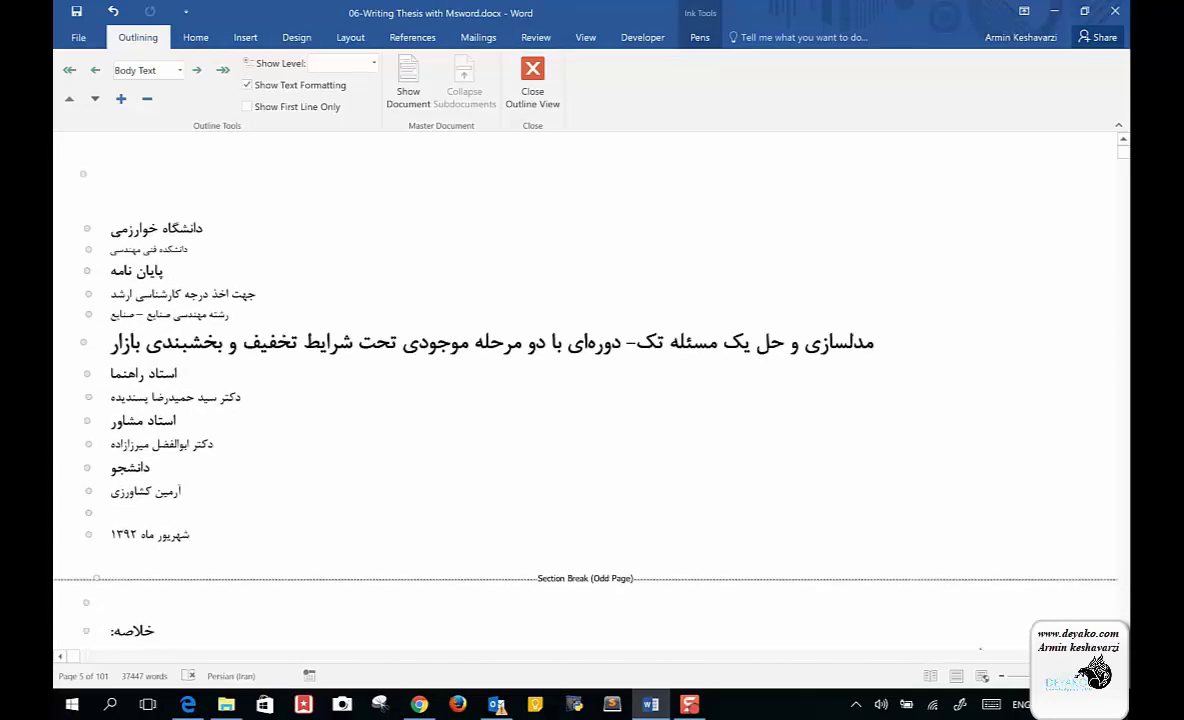
scroll(585, 390, "down", 2)
scroll(585, 390, "down", 1)
scroll(585, 390, "down", 1)
scroll(585, 390, "down", 1)
scroll(585, 390, "down", 2)
scroll(585, 390, "down", 1)
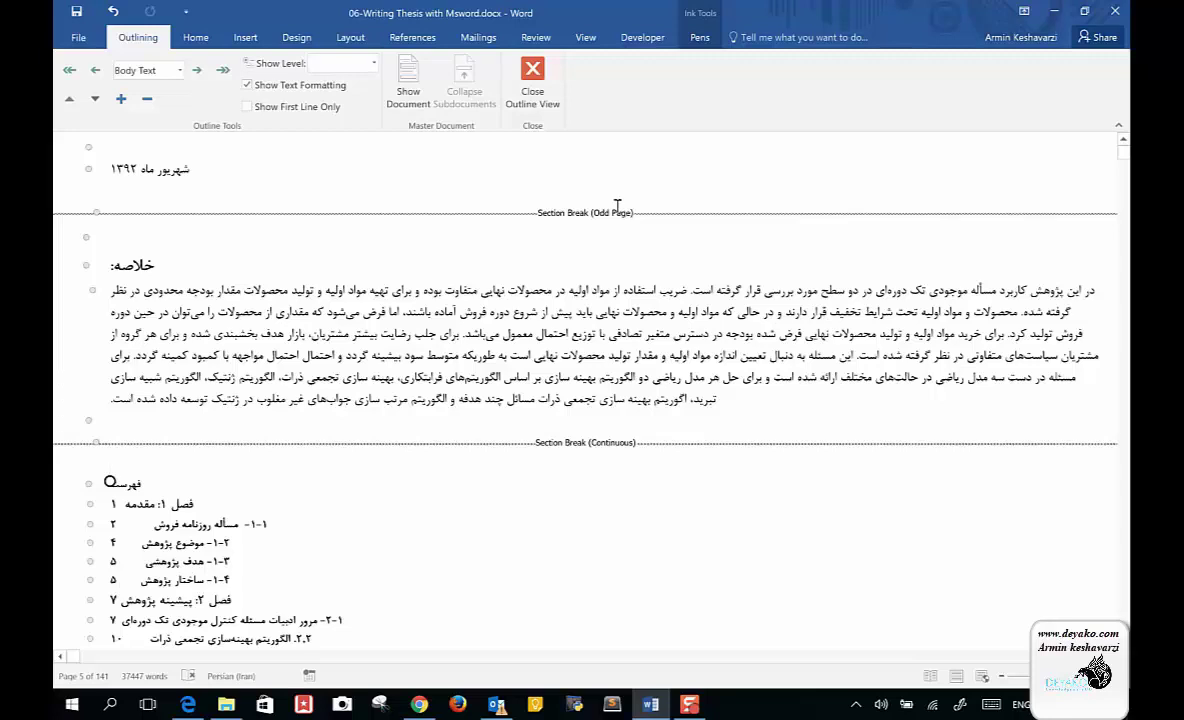
scroll(617, 205, "up", 1)
scroll(617, 205, "up", 1)
scroll(617, 205, "up", 2)
scroll(590, 400, "down", 2)
scroll(590, 400, "down", 1)
scroll(590, 400, "down", 1)
scroll(590, 400, "down", 2)
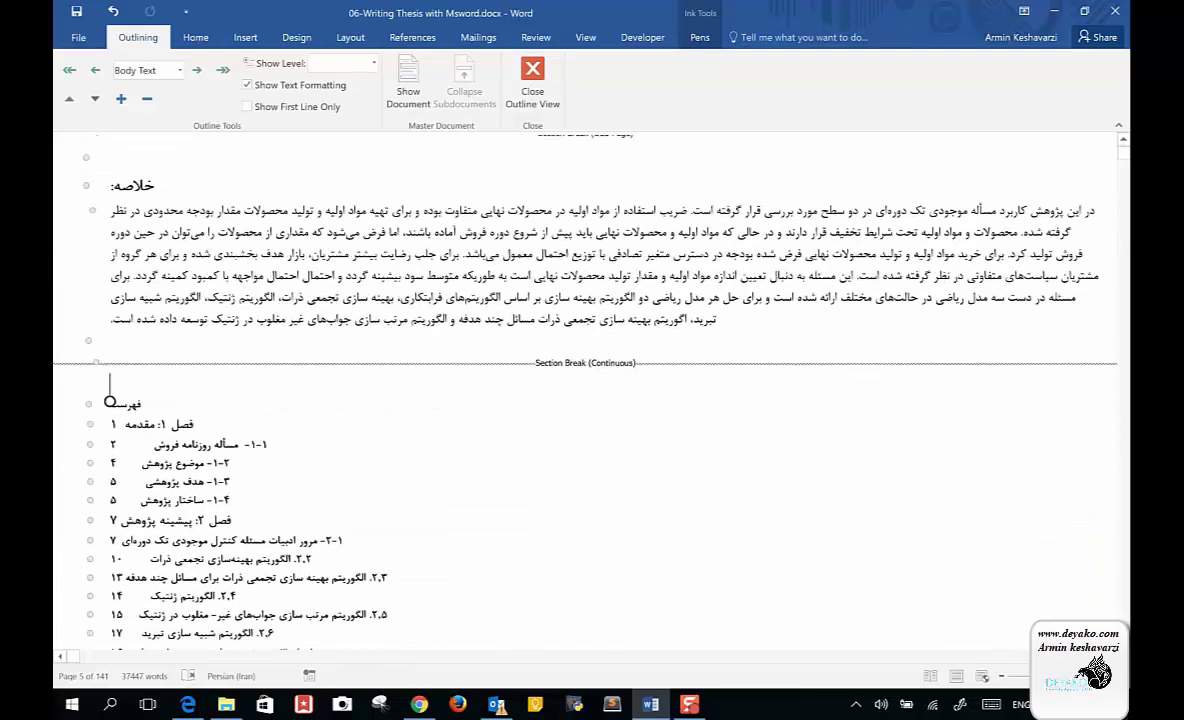
Leave outline view for print layout and scroll up toward the title pages.
key("ctrl+alt+p")
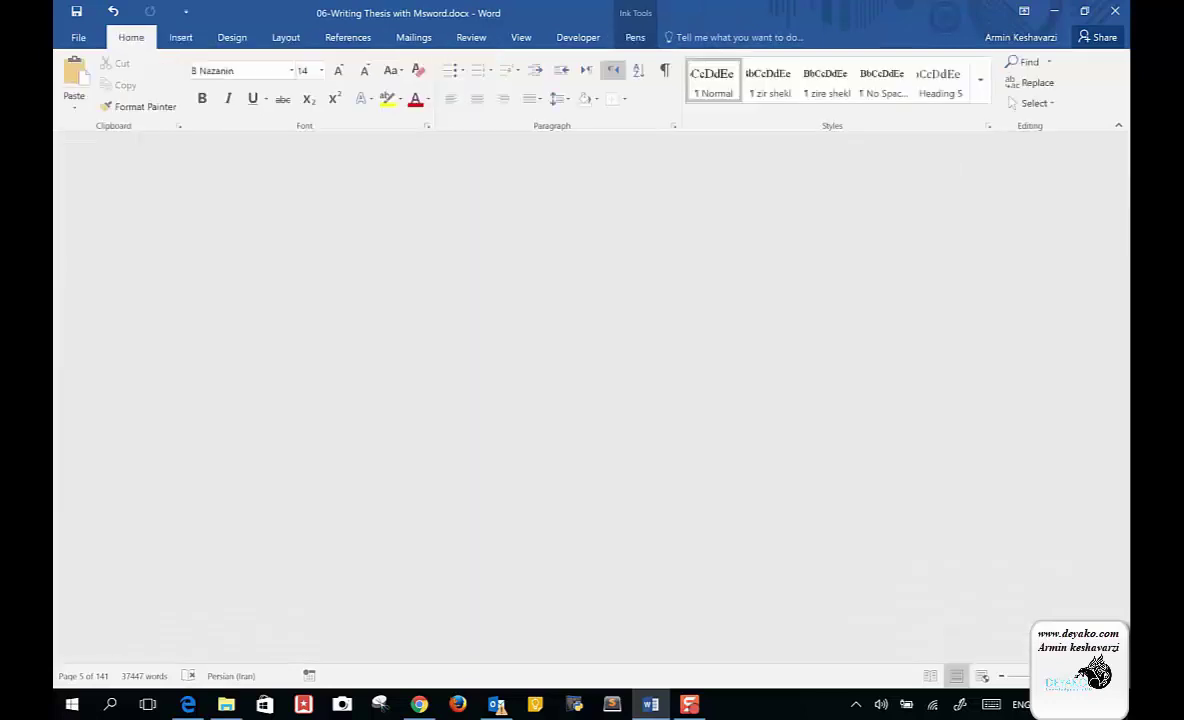
scroll(815, 649, "up", 5)
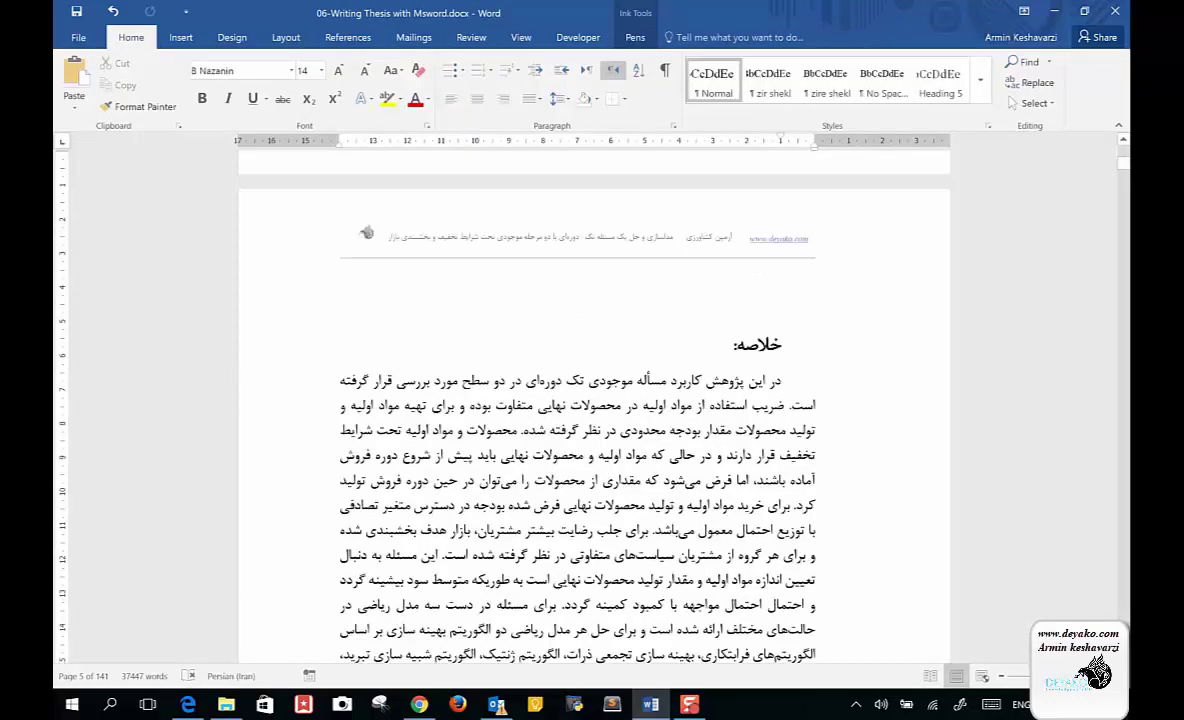
scroll(815, 649, "up", 4)
scroll(594, 400, "up", 5)
scroll(594, 400, "up", 1)
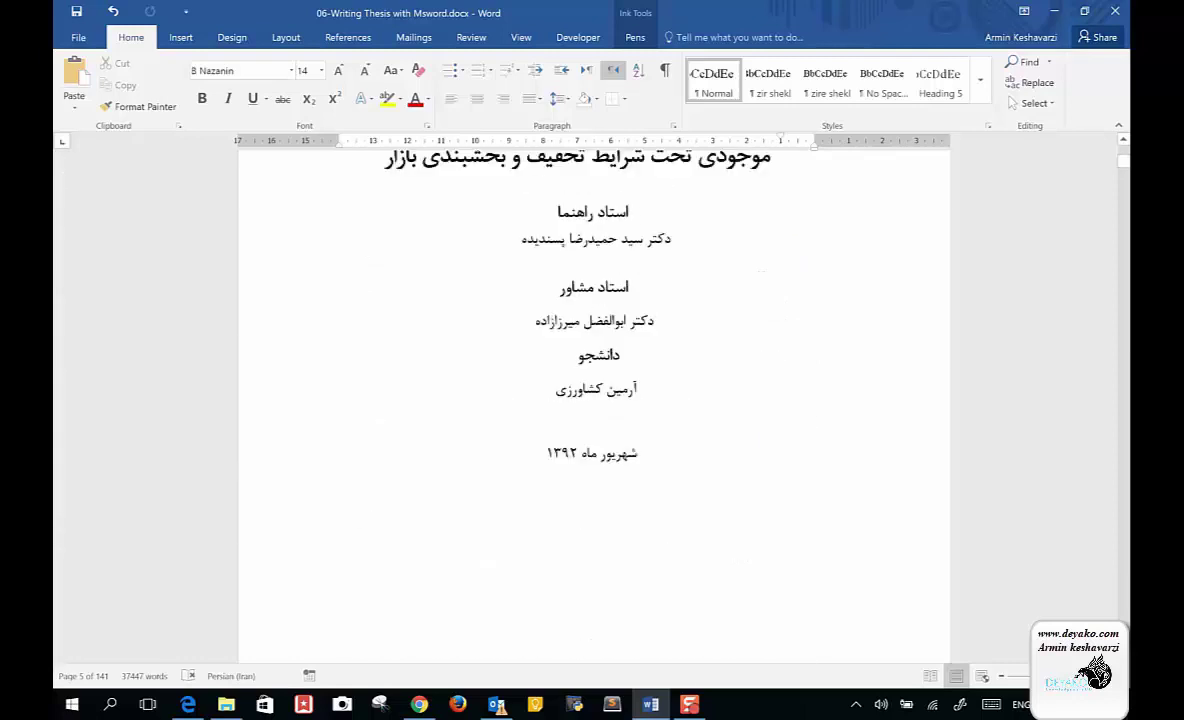
scroll(594, 400, "up", 4)
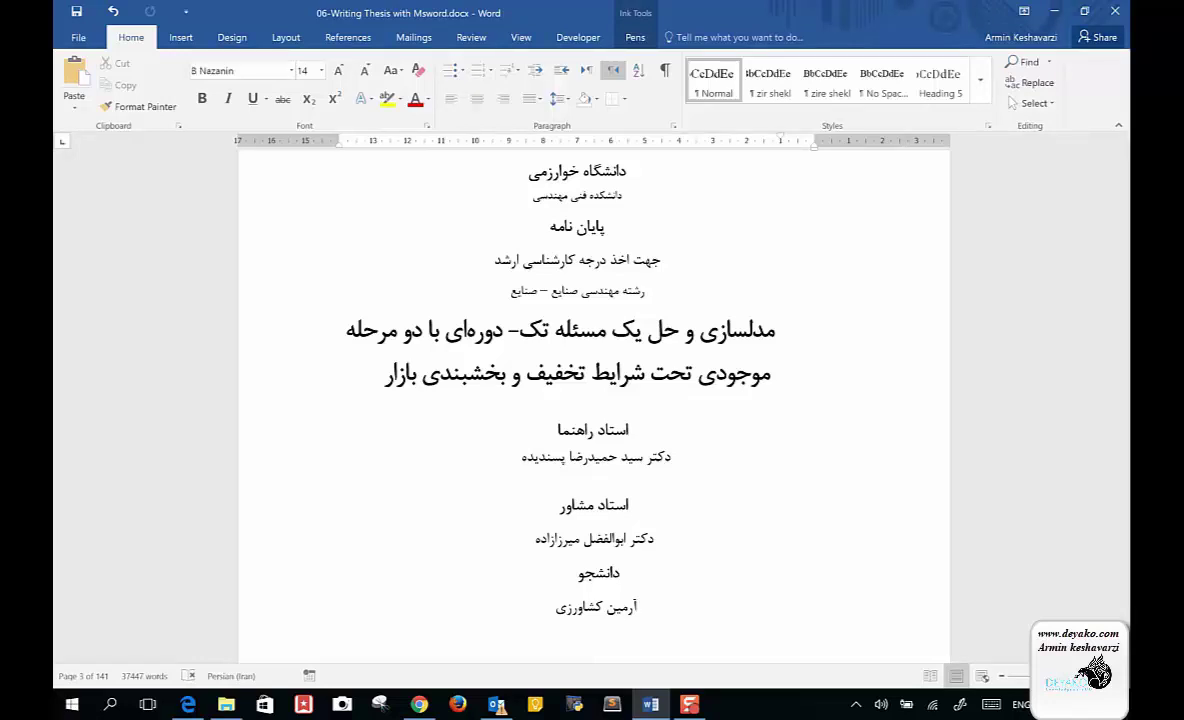
Turn on the Navigation Pane to list chapters 1–3 and their subsections beside the pages.
scroll(594, 400, "down", 3)
scroll(594, 400, "up", 5)
scroll(594, 400, "up", 5)
scroll(594, 400, "up", 5)
scroll(594, 400, "up", 1)
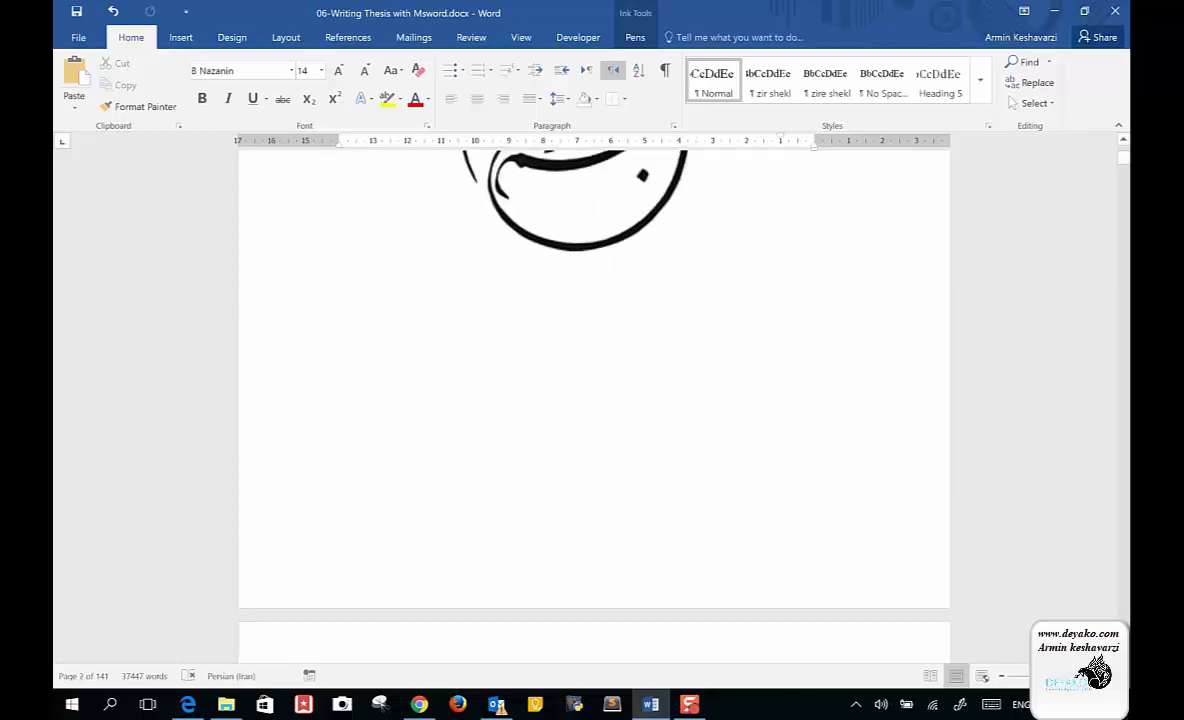
scroll(594, 400, "up", 7)
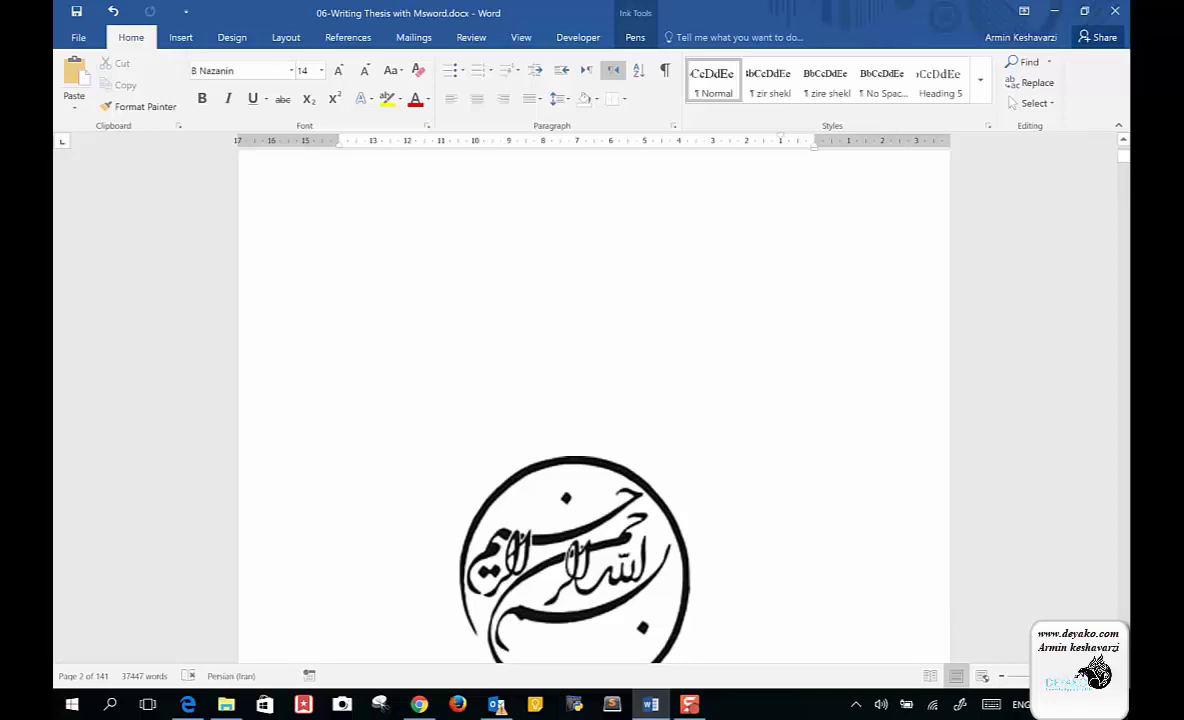
left_click(521, 37)
left_click(246, 103)
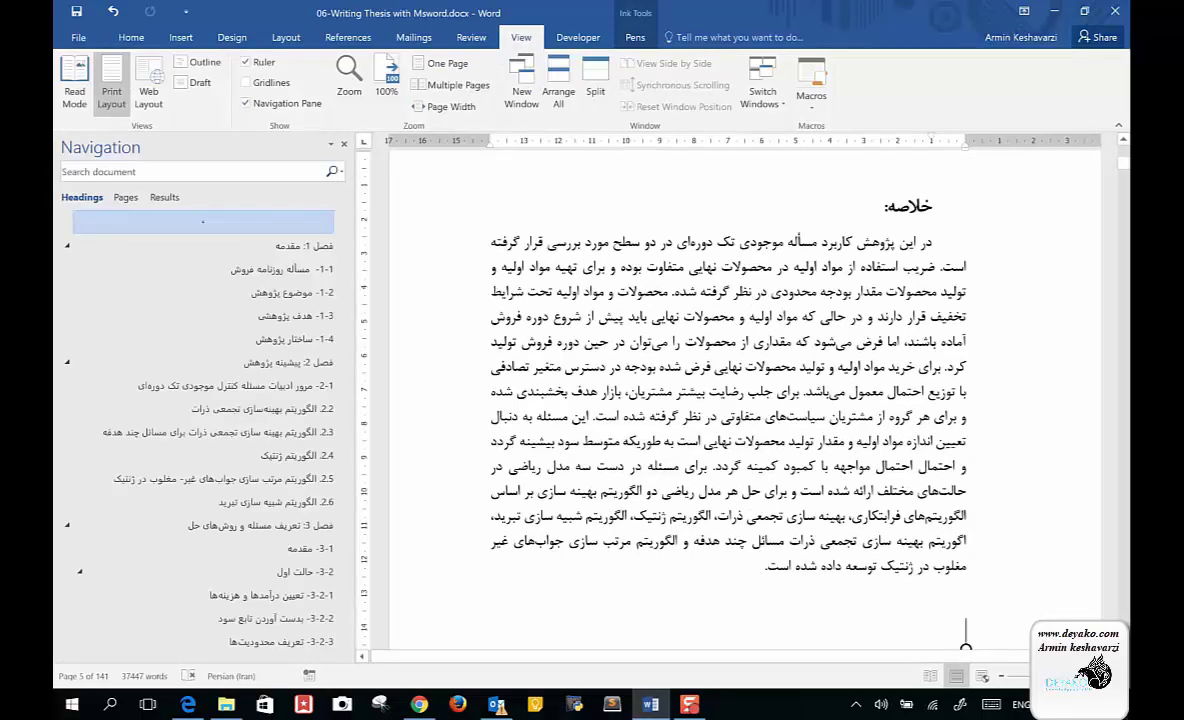
Scroll to the Bismillah page and locate the calligraphy picture below the date line.
scroll(965, 632, "up", 1)
scroll(745, 400, "up", 5)
scroll(745, 400, "down", 1)
scroll(745, 400, "up", 1)
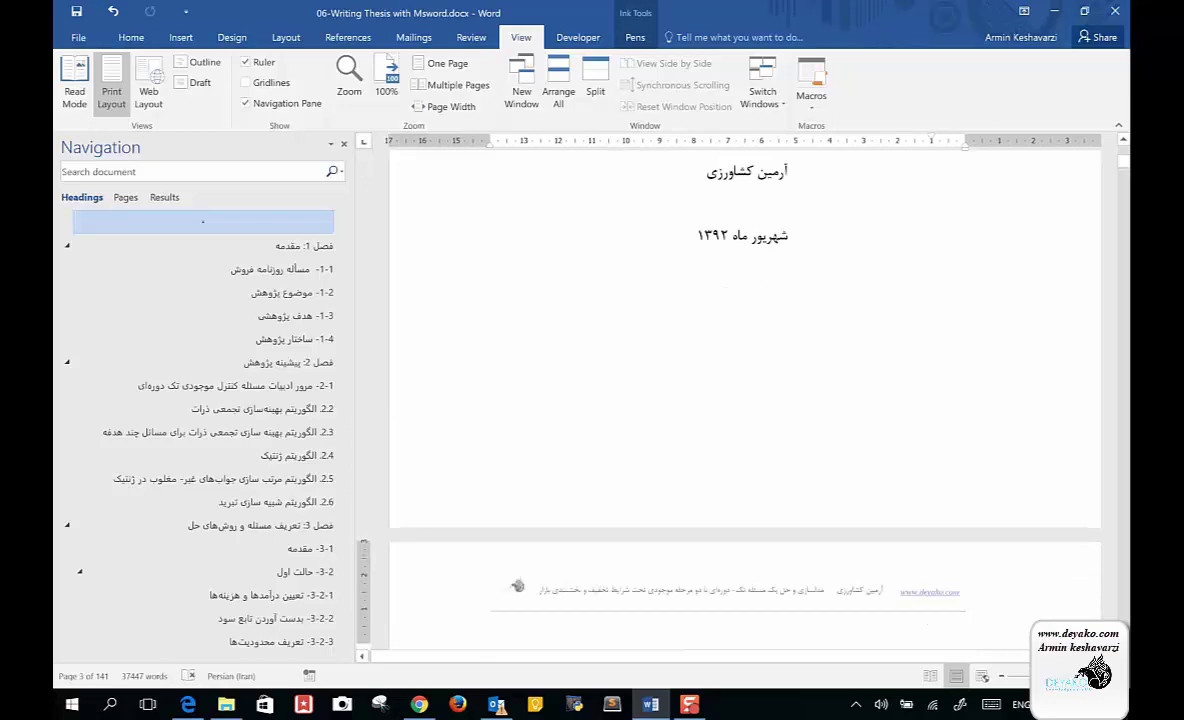
left_click(869, 289)
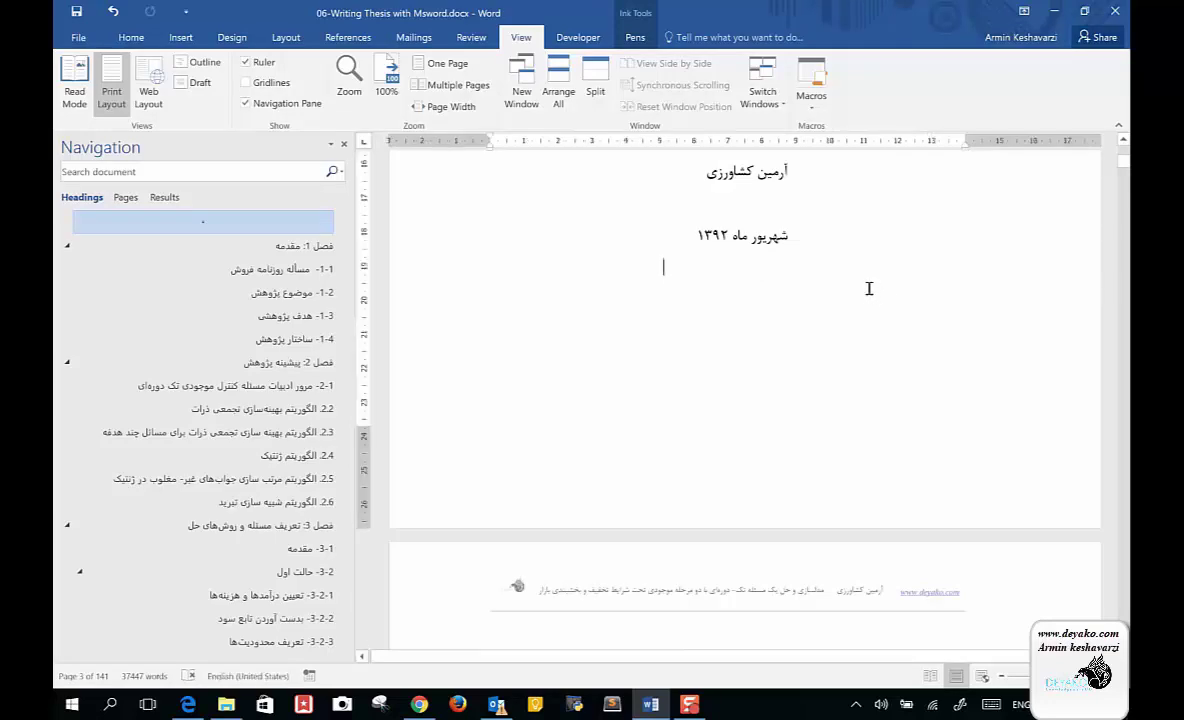
scroll(869, 289, "up", 2)
scroll(869, 289, "up", 5)
scroll(869, 289, "up", 5)
scroll(869, 289, "up", 3)
scroll(869, 289, "down", 2)
scroll(869, 289, "down", 3)
scroll(869, 289, "down", 5)
scroll(869, 289, "down", 2)
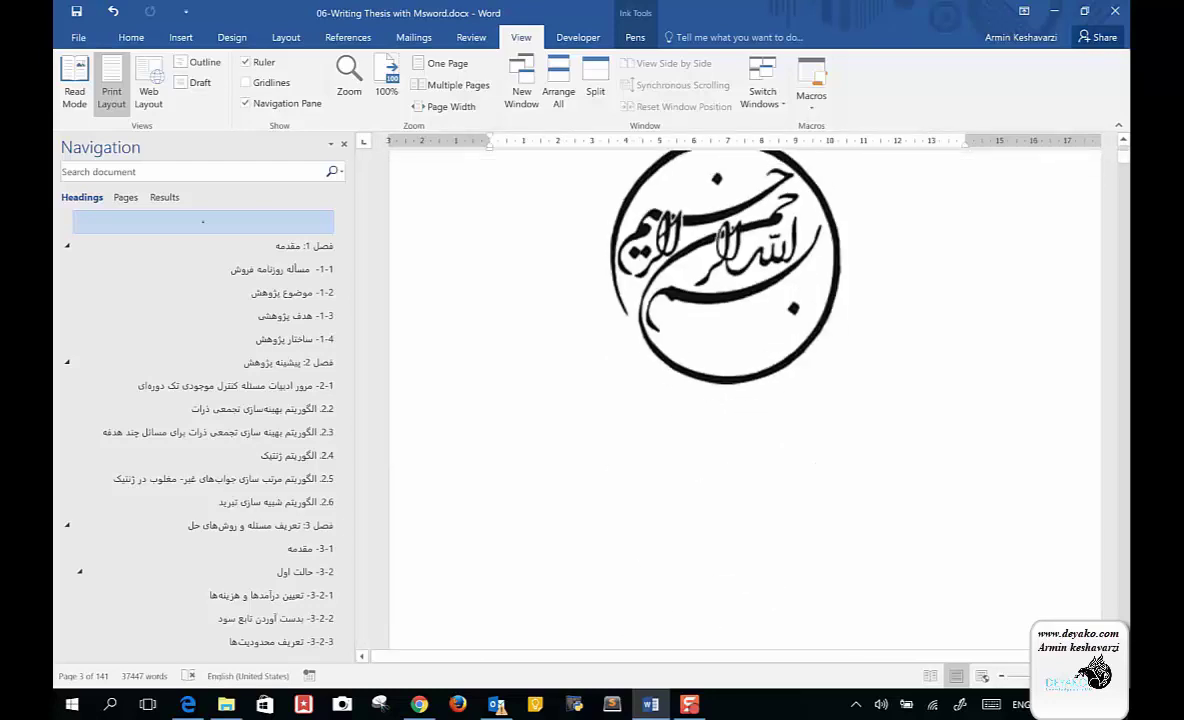
Select the calligraphy picture and switch the typing language to Arabic.
left_click(869, 289)
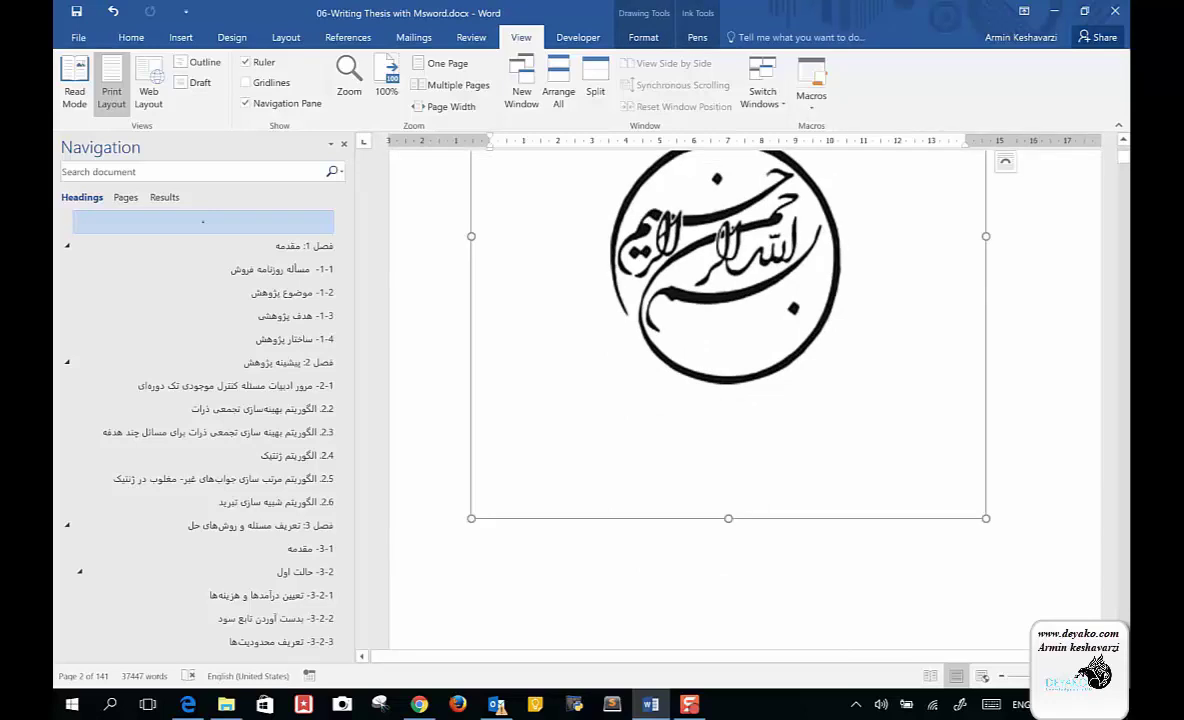
scroll(745, 400, "down", 2)
scroll(745, 400, "down", 1)
scroll(745, 400, "down", 2)
scroll(745, 400, "down", 2)
scroll(869, 289, "down", 2)
key("alt+shift")
Reselect the Bismillah calligraphy picture and delete it, leaving page 1 blank.
scroll(869, 289, "up", 1)
scroll(869, 289, "up", 5)
scroll(869, 289, "up", 1)
scroll(869, 289, "up", 1)
left_click(869, 289)
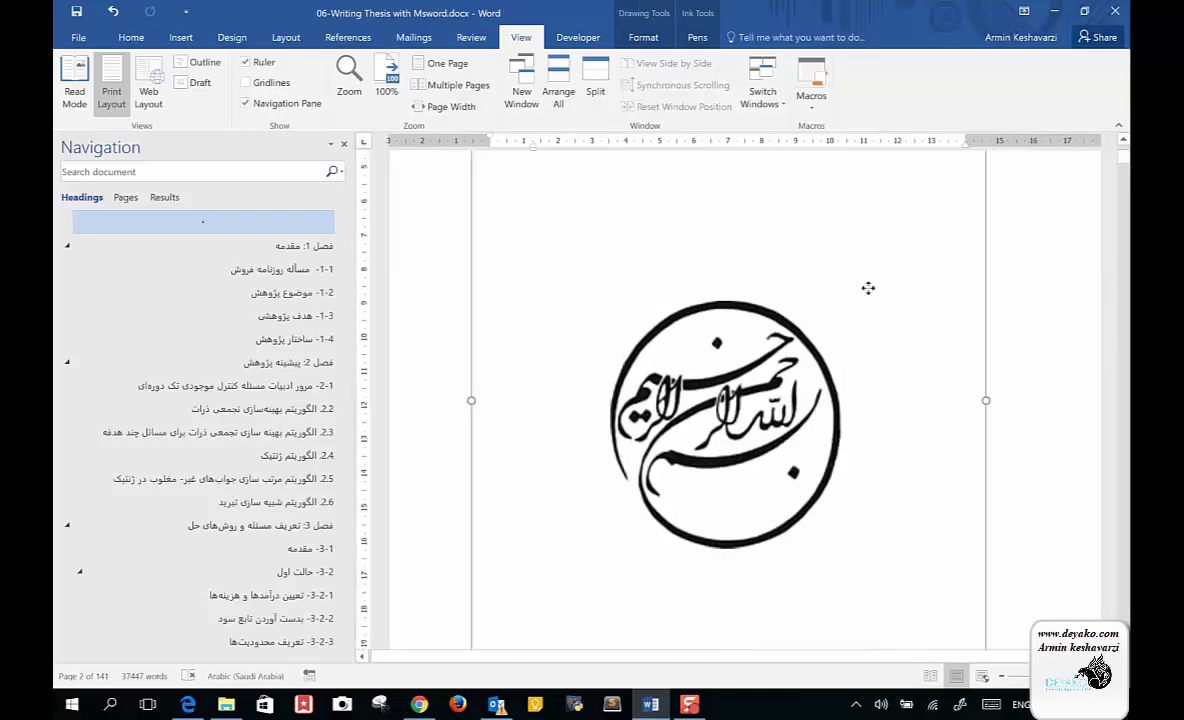
key("Delete")
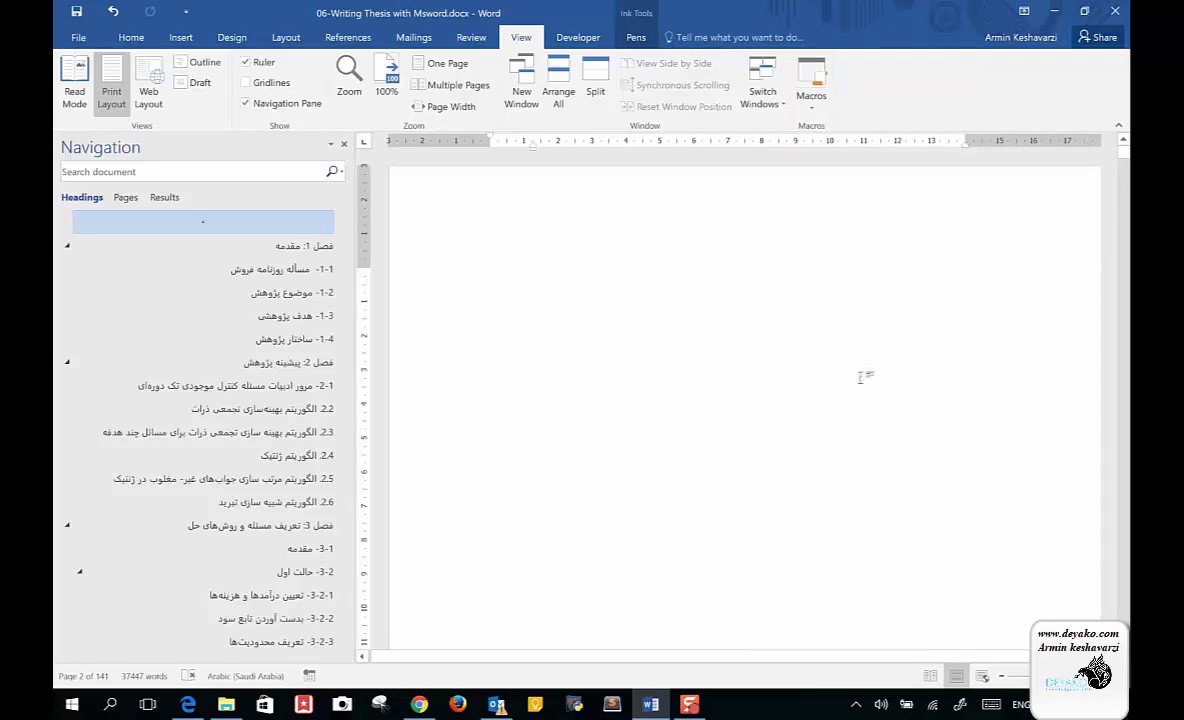
scroll(729, 70, "up", 4)
Insert a page break, paste the Bismillah picture onto the new page and move it lower.
left_click(250, 62)
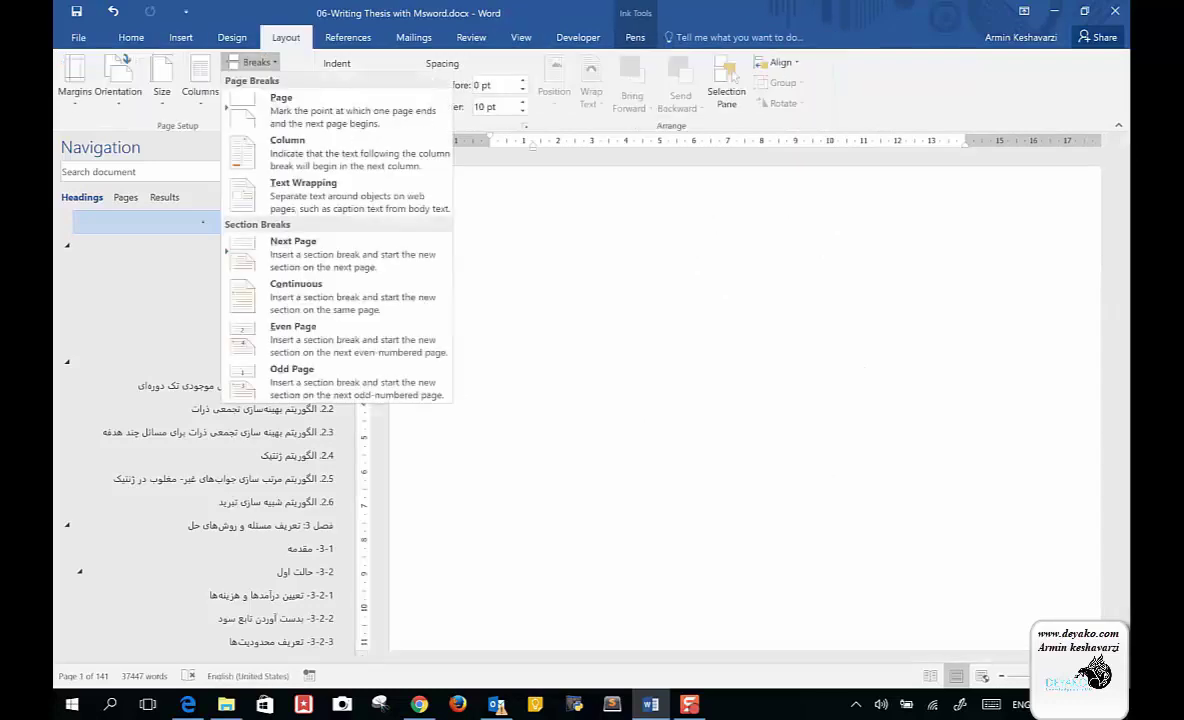
key("Return")
key("ctrl+v")
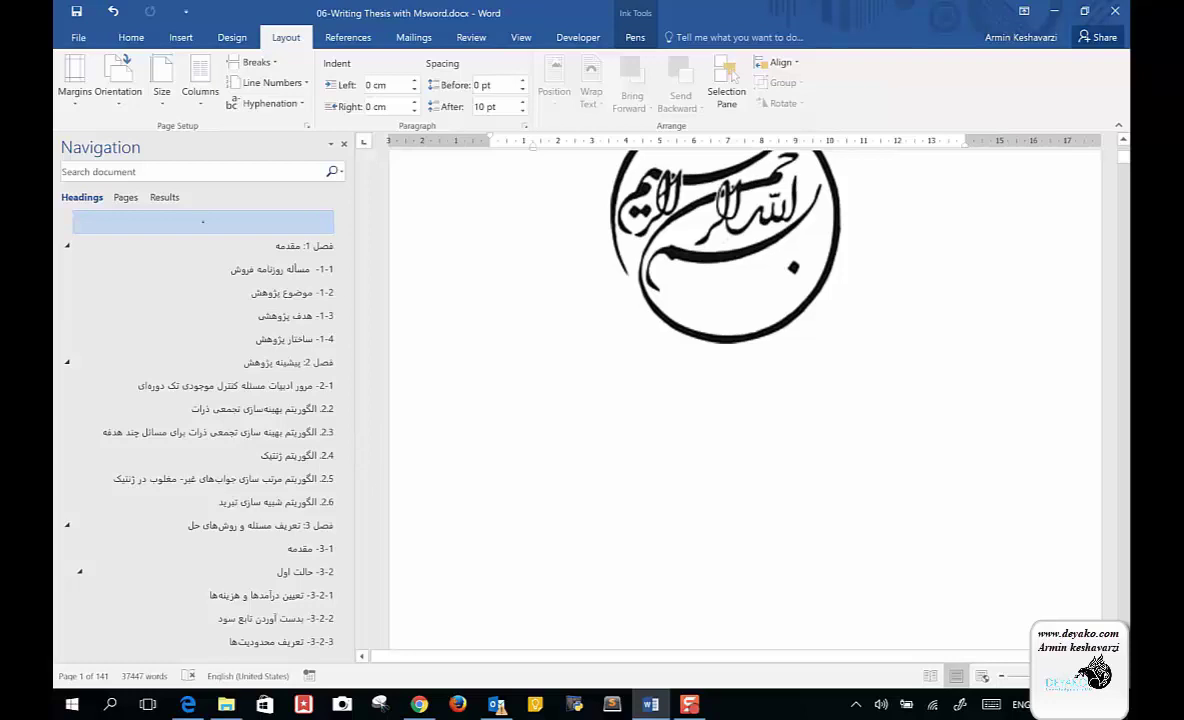
left_click_drag(708, 291, 680, 541)
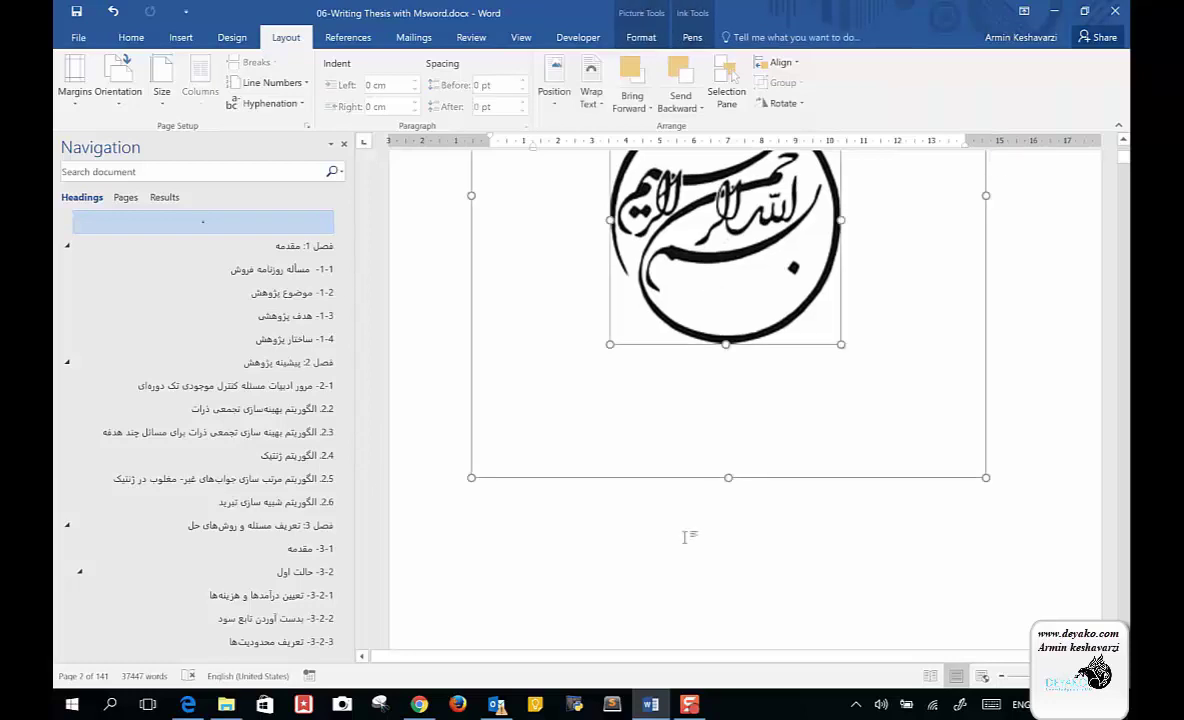
key("Page_Down")
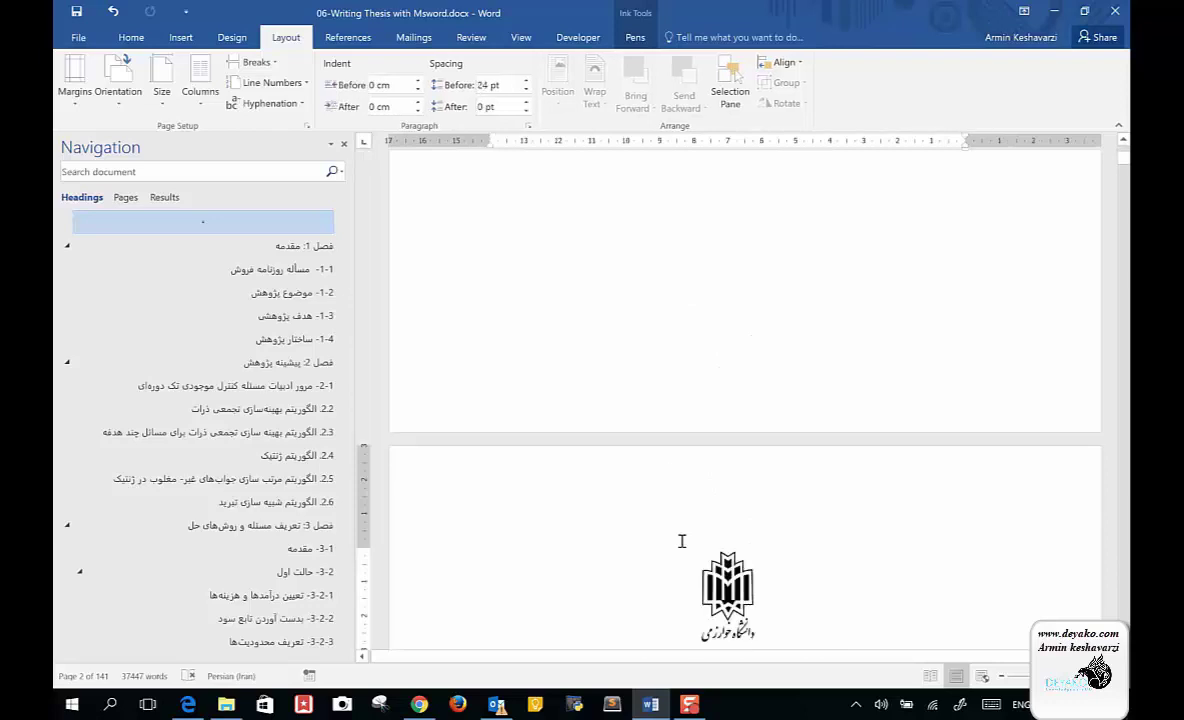
key("Page_Up")
Check the picture and its line on the calligraphy page, then switch to Outline view.
scroll(862, 266, "down", 2)
scroll(862, 266, "down", 2)
scroll(862, 266, "down", 1)
scroll(862, 266, "down", 1)
left_click(575, 274)
left_click(411, 380)
left_click(471, 308)
left_click(441, 428)
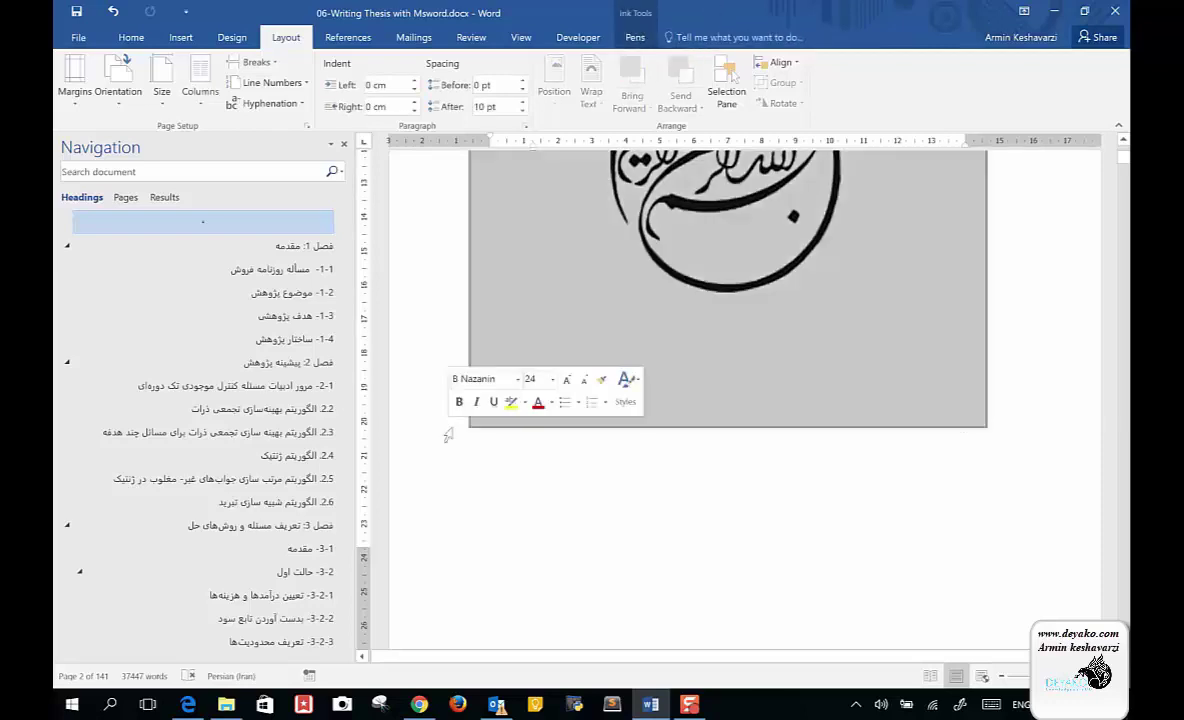
left_click(440, 464)
left_click(521, 37)
left_click(199, 62)
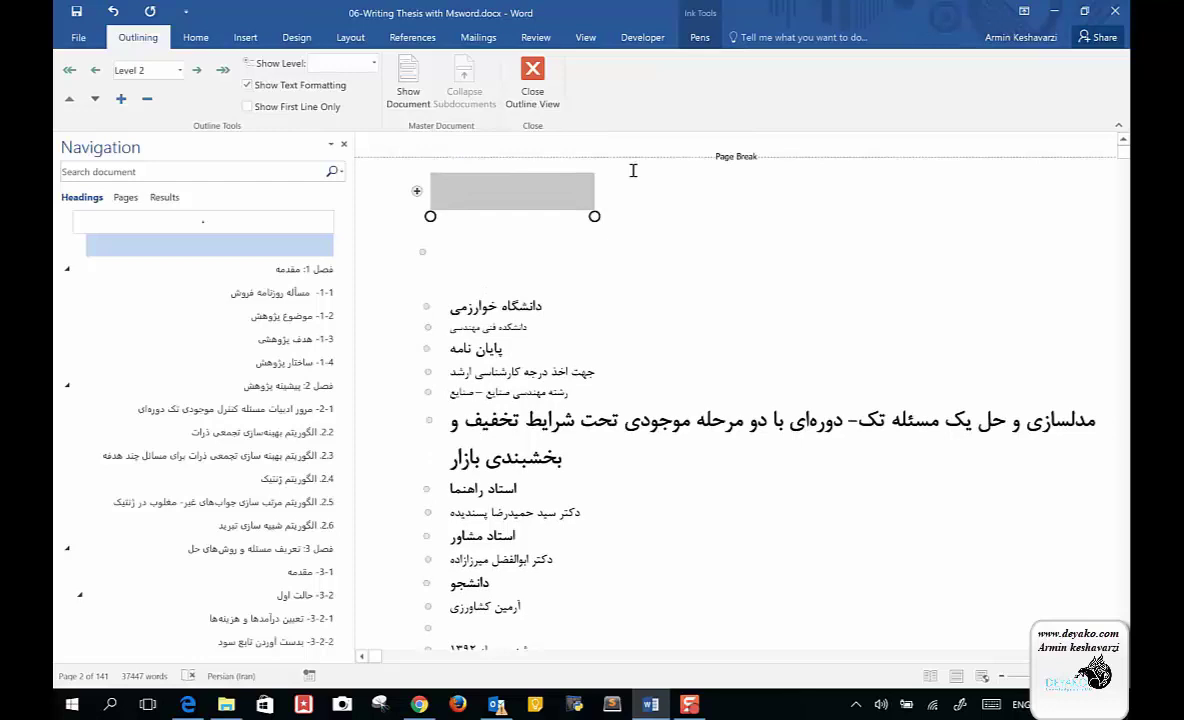
Delete the empty grey picture above the title page and close Outline view.
key("Delete")
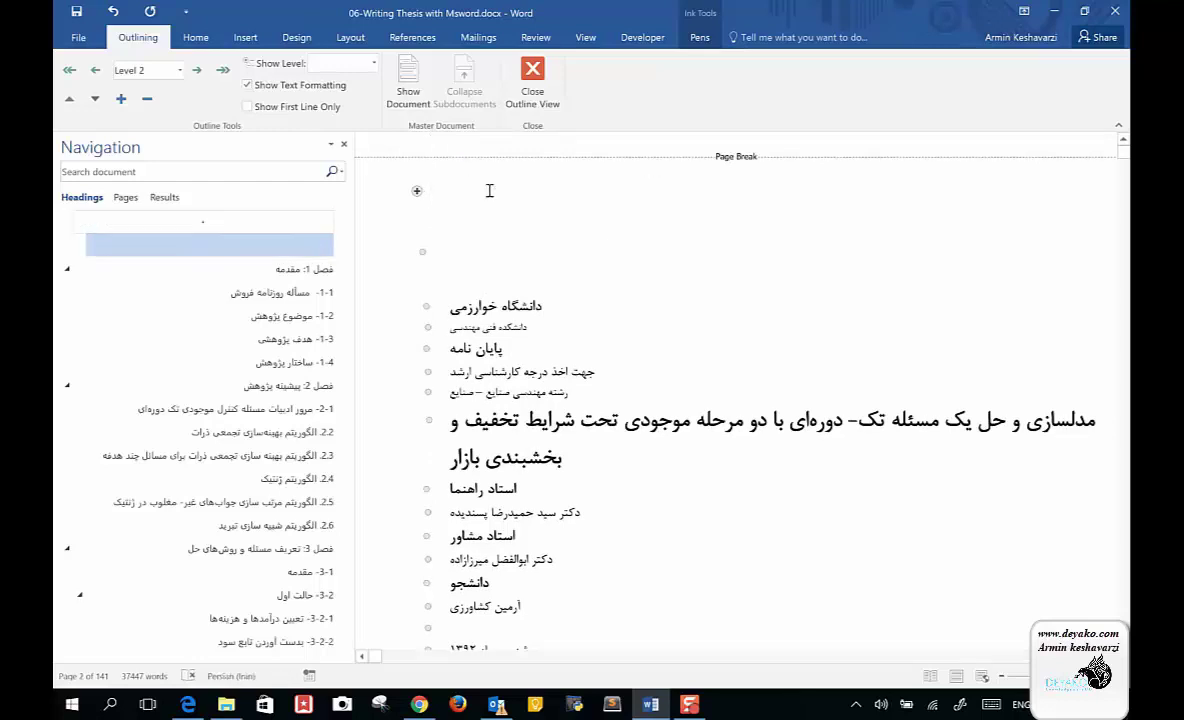
left_click(532, 75)
scroll(745, 400, "down", 5)
scroll(745, 400, "down", 5)
scroll(745, 400, "down", 5)
scroll(745, 400, "down", 3)
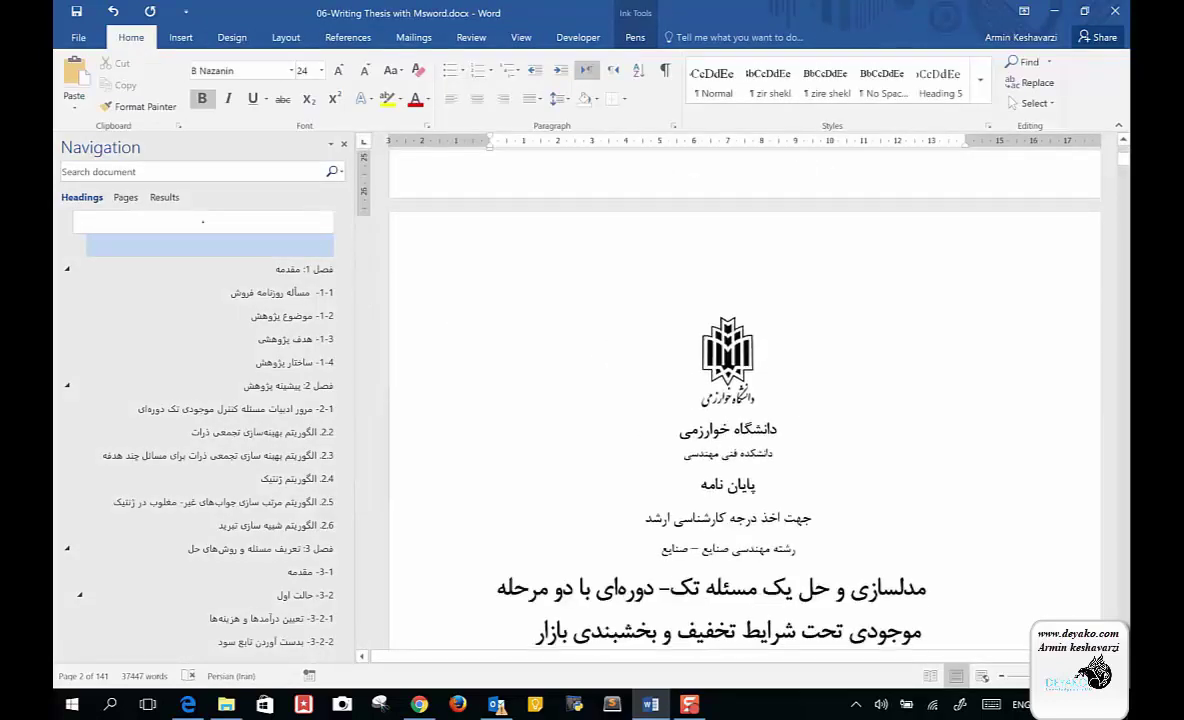
Review the university title page, placing the cursor in its text and date line.
left_click(740, 471)
scroll(740, 471, "down", 4)
scroll(740, 471, "down", 3)
scroll(740, 471, "down", 3)
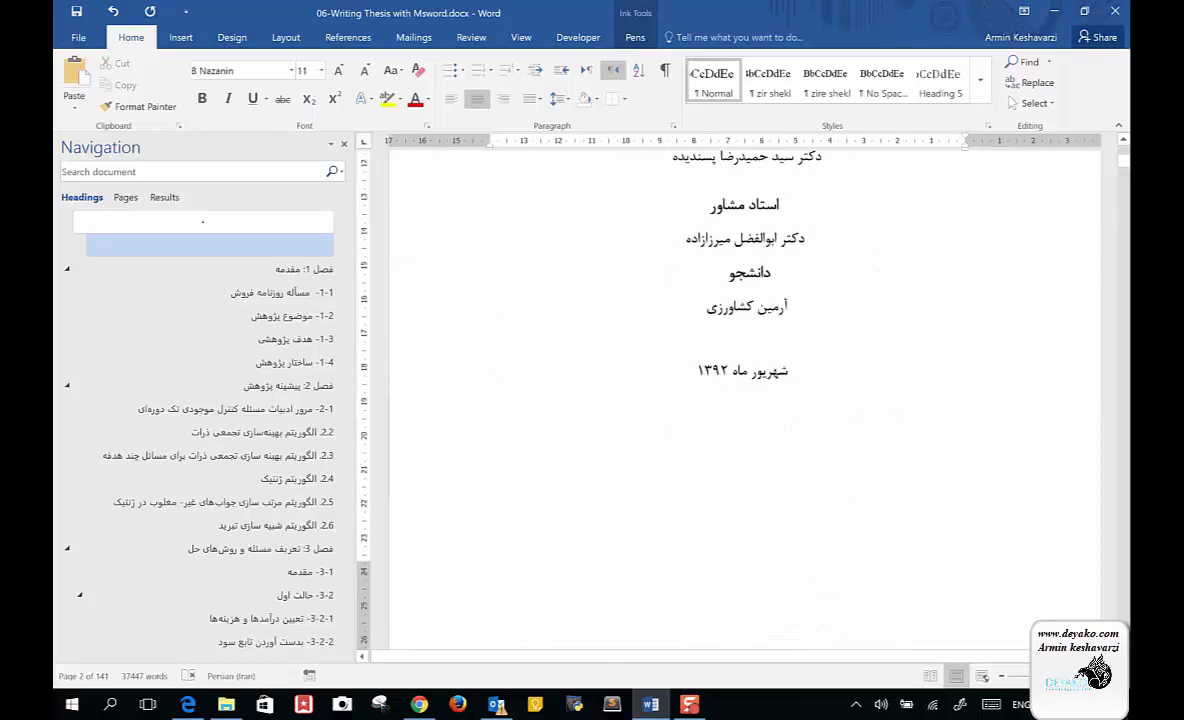
left_click(695, 380)
scroll(695, 386, "down", 3)
scroll(695, 386, "down", 3)
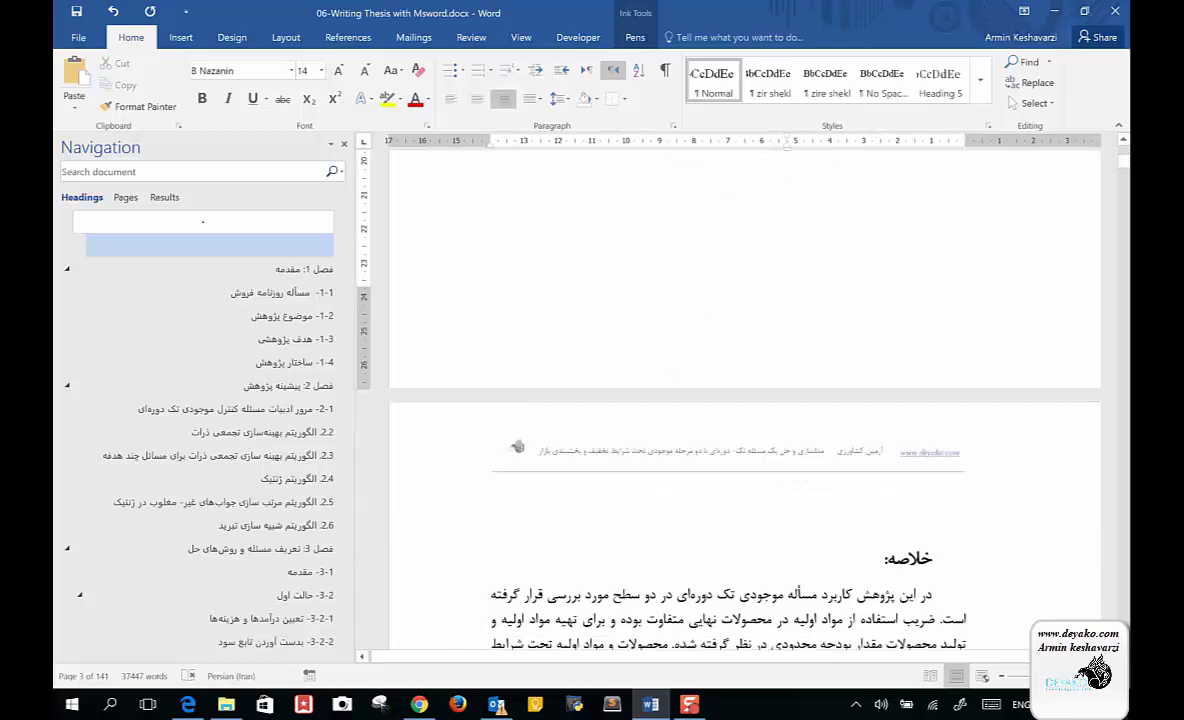
scroll(695, 386, "up", 5)
scroll(695, 386, "up", 2)
scroll(695, 386, "up", 3)
scroll(695, 386, "up", 2)
Review the خلاصه abstract page down to the start of the contents page.
scroll(695, 386, "down", 3)
scroll(695, 386, "down", 2)
scroll(695, 386, "down", 5)
scroll(695, 386, "down", 3)
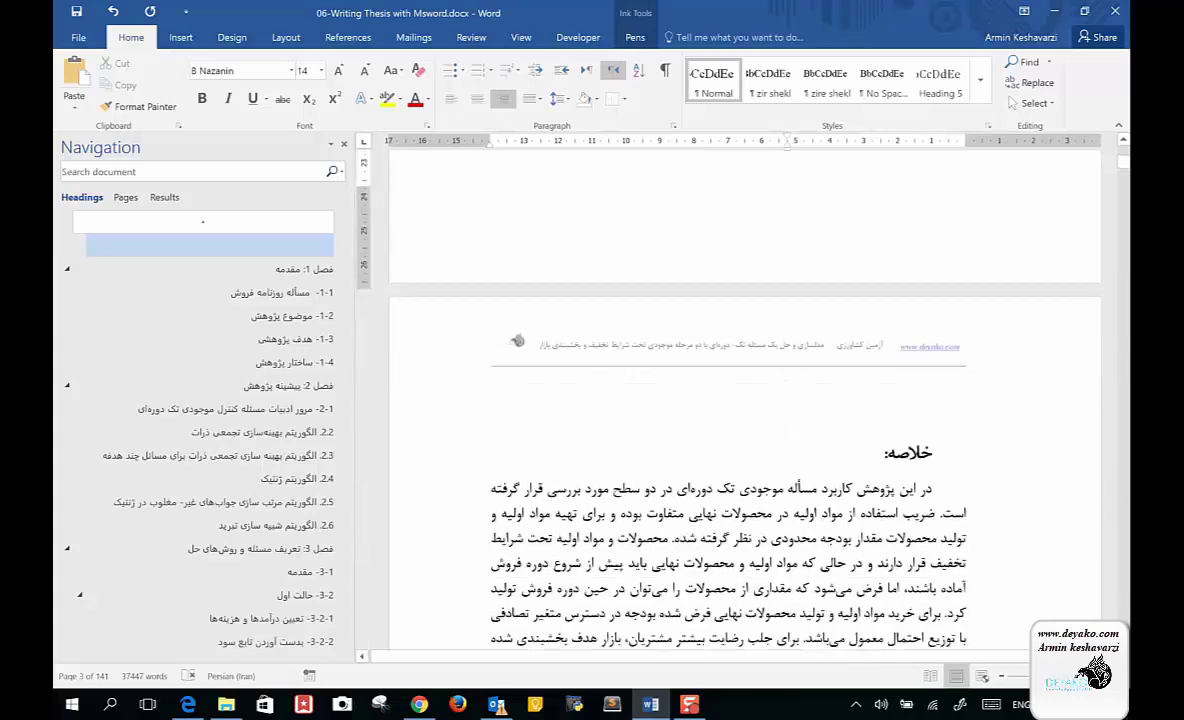
scroll(695, 400, "down", 2)
scroll(695, 400, "up", 8)
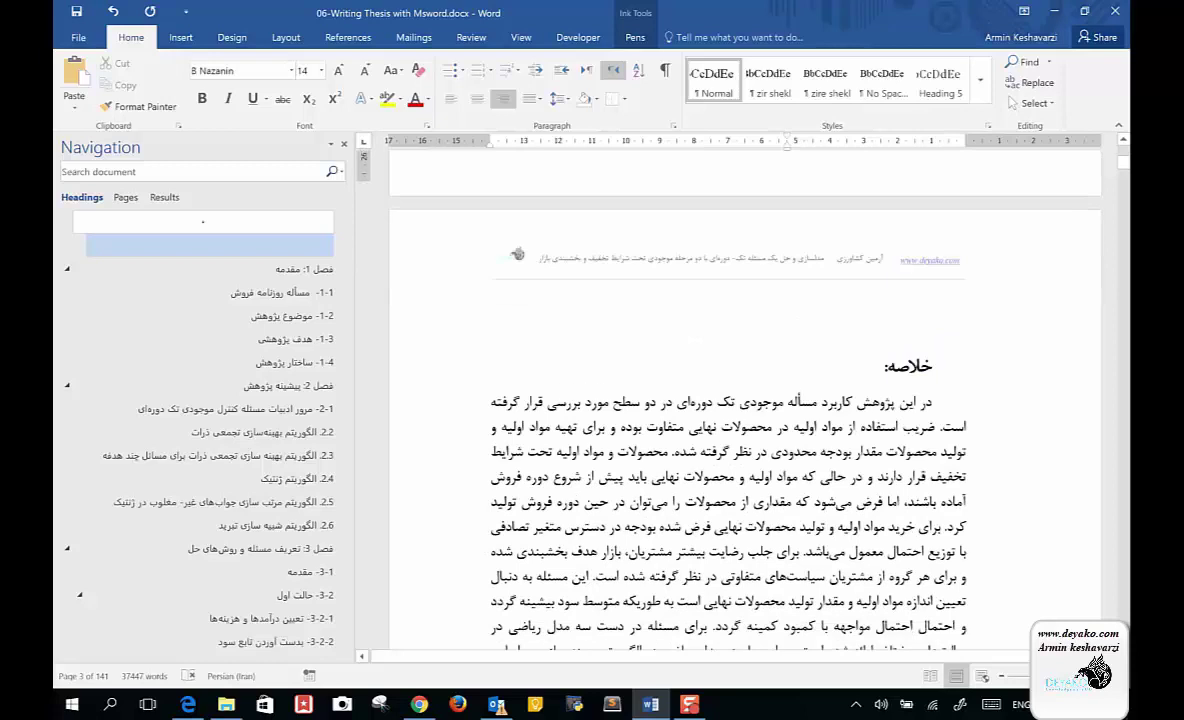
scroll(695, 400, "down", 7)
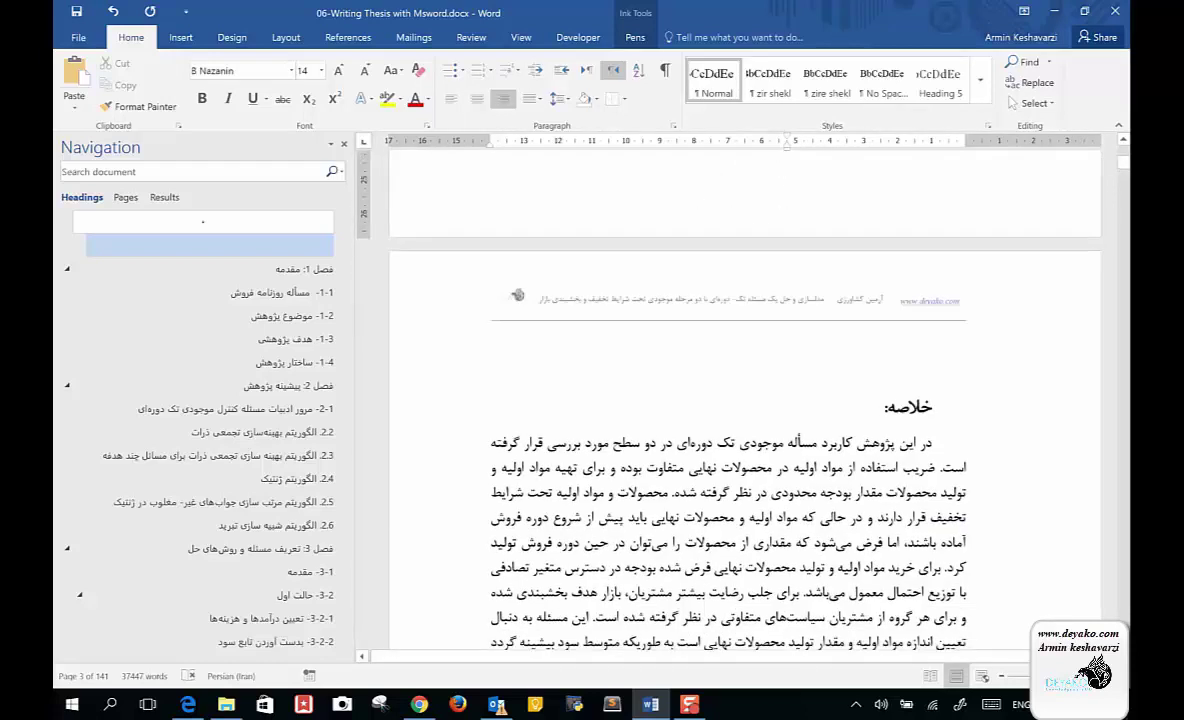
left_click(929, 406)
scroll(929, 406, "down", 7)
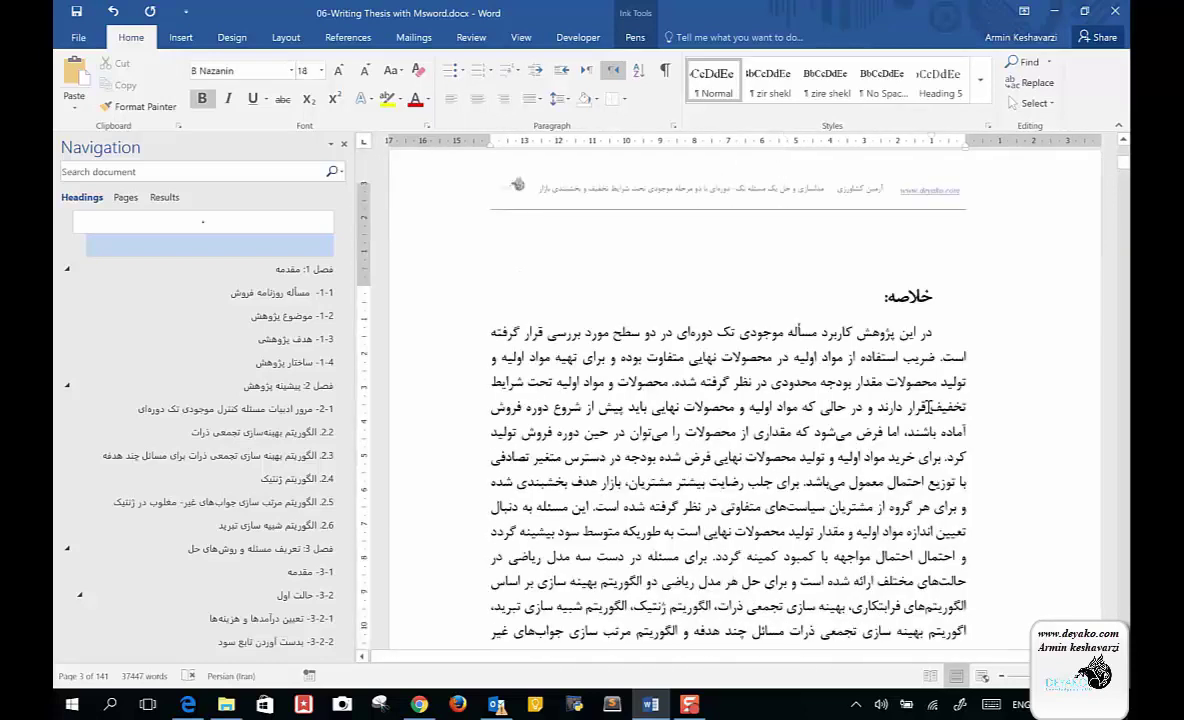
left_click(900, 440)
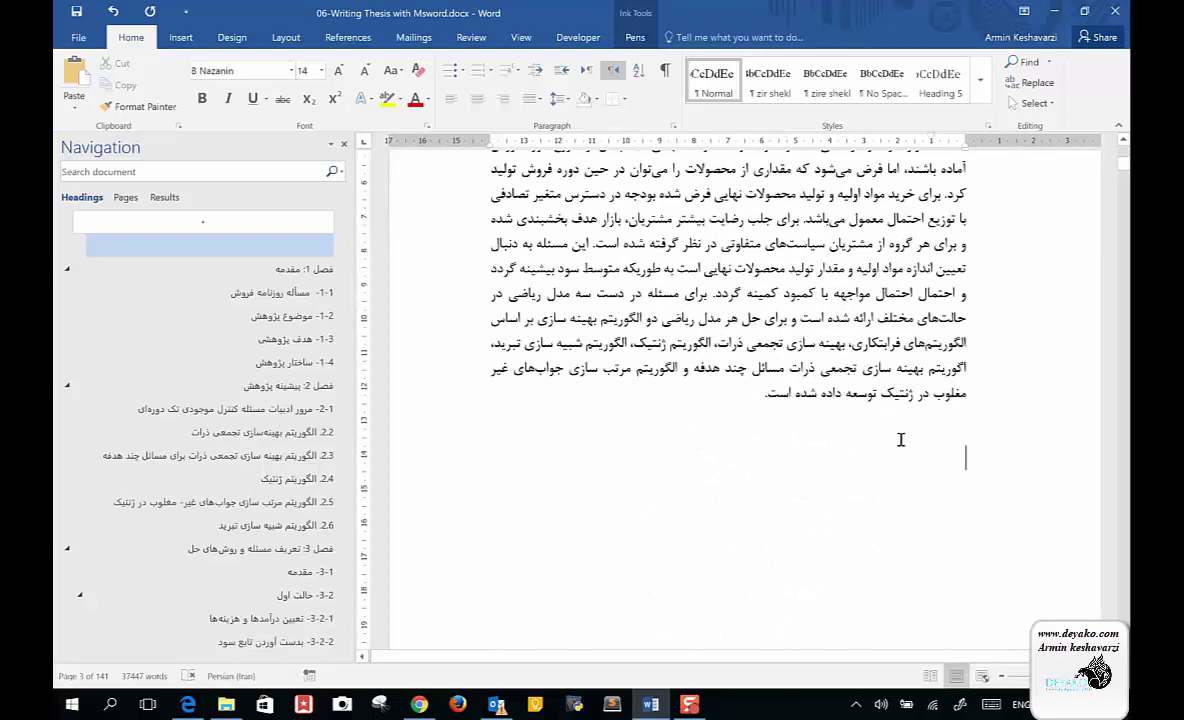
scroll(900, 440, "down", 3)
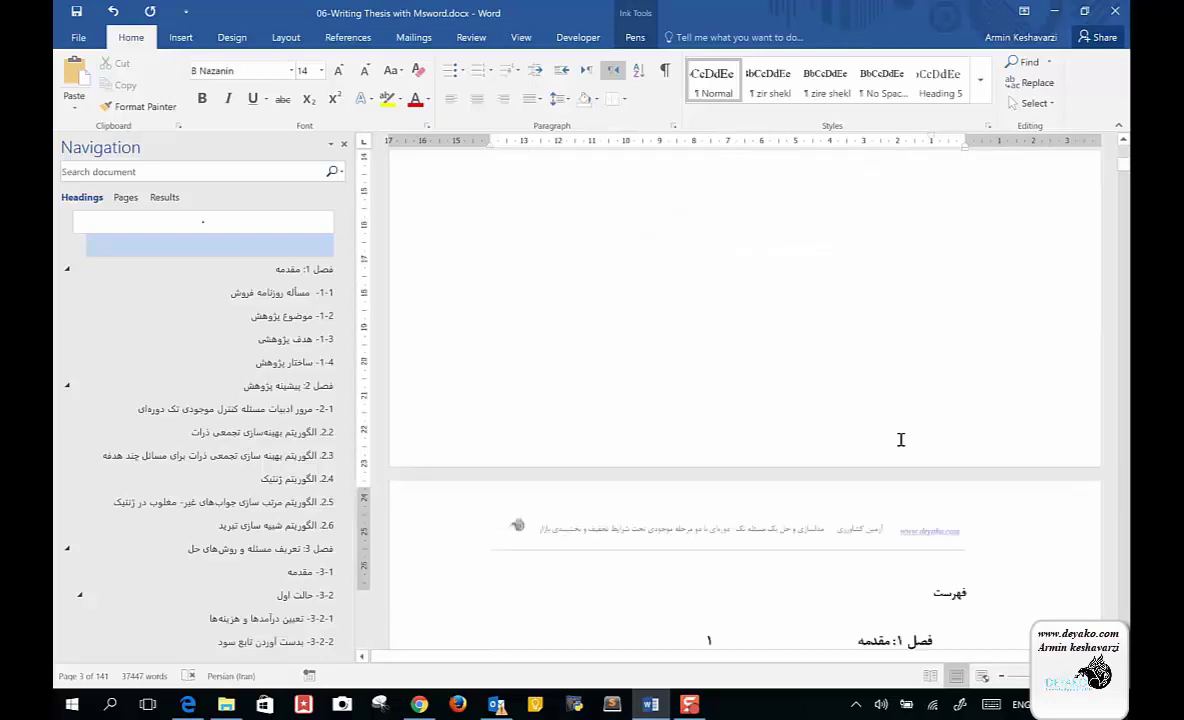
scroll(900, 440, "up", 1)
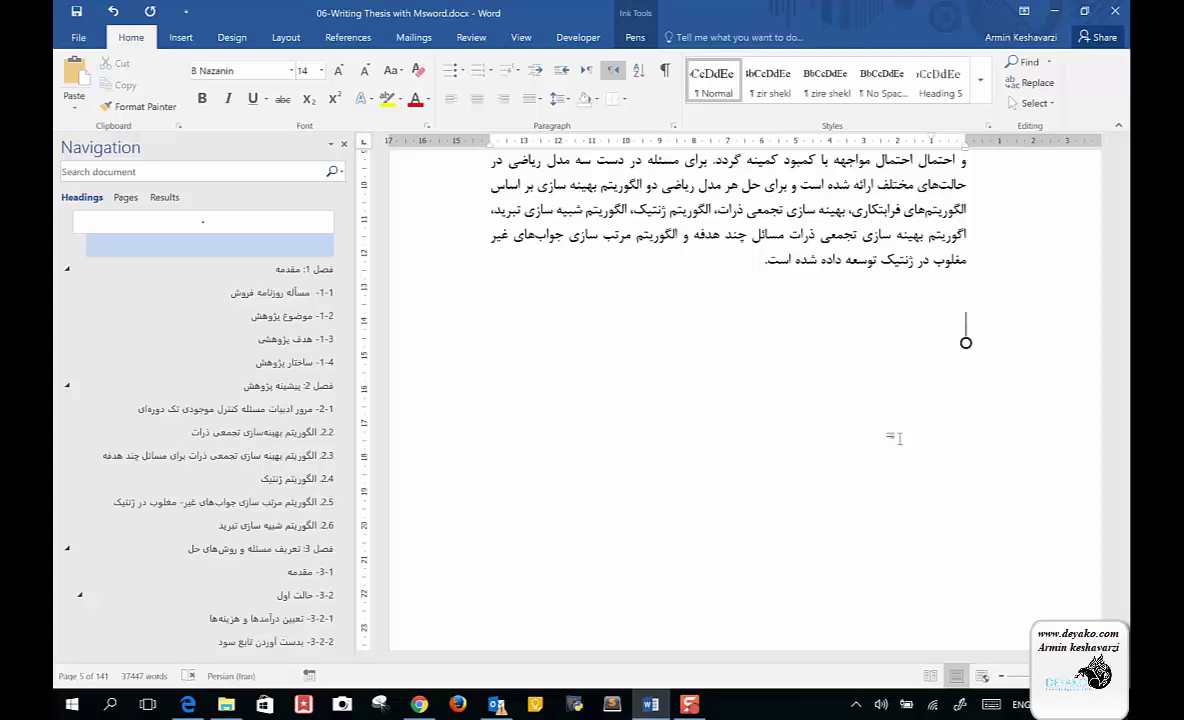
scroll(898, 437, "down", 1)
scroll(898, 437, "down", 2)
scroll(898, 437, "down", 1)
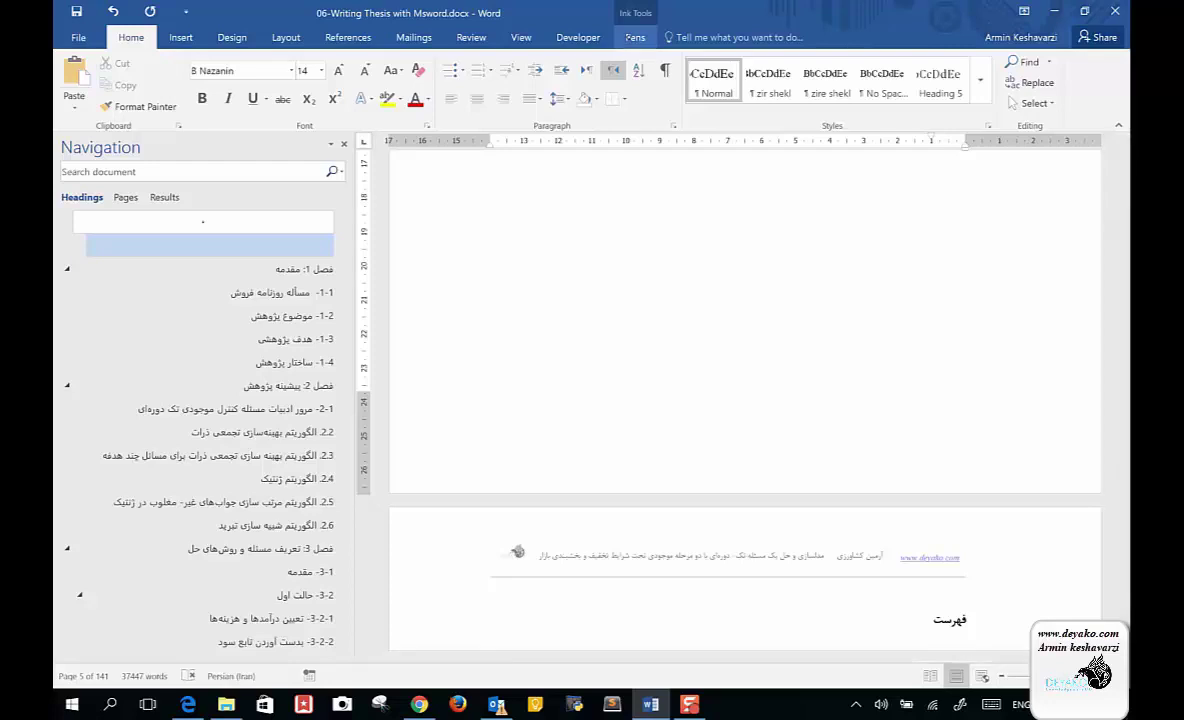
With the black pen, sketch a book outline with a spine mark and an arcing arrow.
left_click(635, 37)
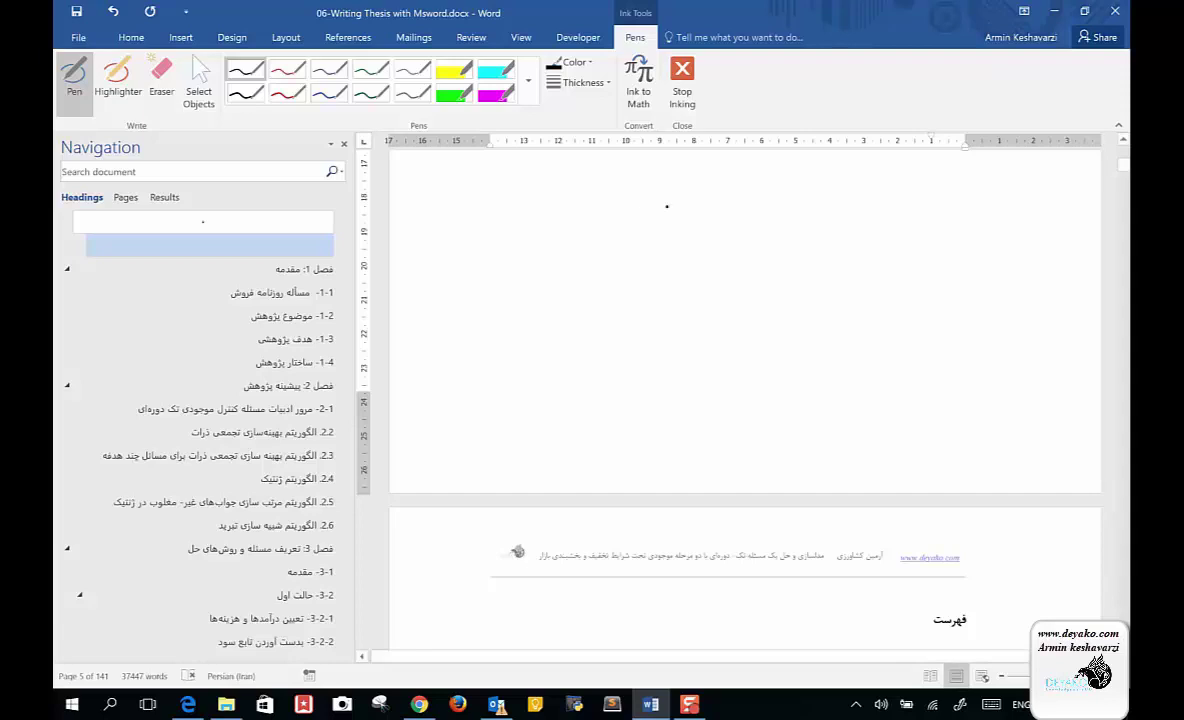
mouse_move(623, 212)
left_mouse_down()
mouse_move(635, 282)
mouse_move(701, 276)
mouse_move(635, 284)
left_mouse_up()
left_click_drag(622, 215, 628, 285)
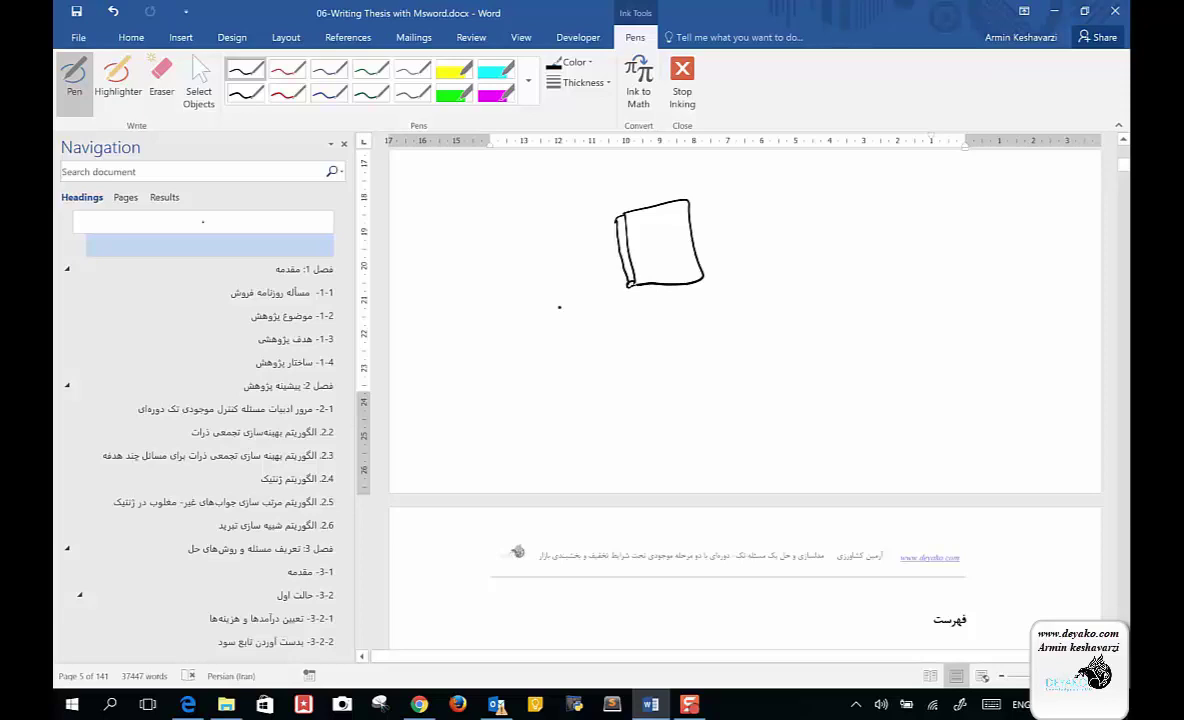
mouse_move(618, 221)
left_mouse_down()
mouse_move(626, 250)
mouse_move(656, 256)
left_mouse_up()
left_click_drag(629, 214, 708, 185)
Sketch an open book to the right, with marks, a leading line and an arc above it.
mouse_move(814, 200)
left_mouse_down()
mouse_move(814, 251)
mouse_move(860, 235)
mouse_move(880, 252)
mouse_move(760, 241)
mouse_move(760, 269)
mouse_move(813, 252)
left_mouse_up()
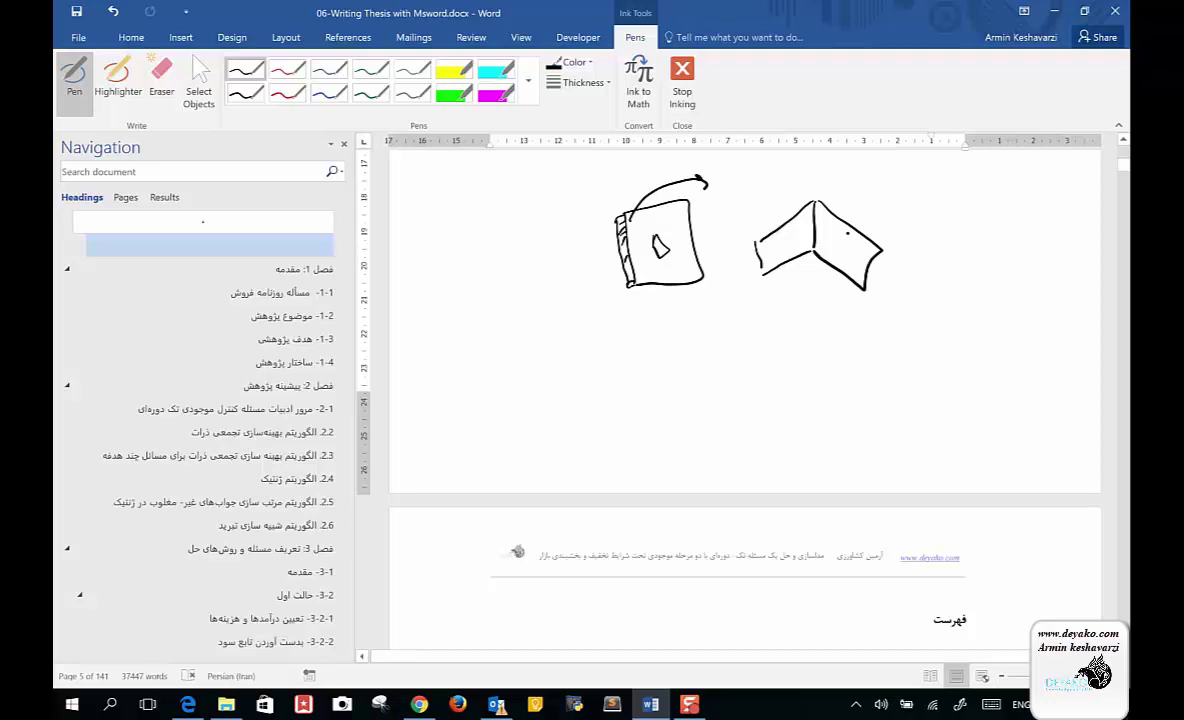
mouse_move(840, 243)
left_mouse_down()
mouse_move(774, 252)
mouse_move(853, 217)
mouse_move(874, 226)
mouse_move(852, 226)
left_mouse_up()
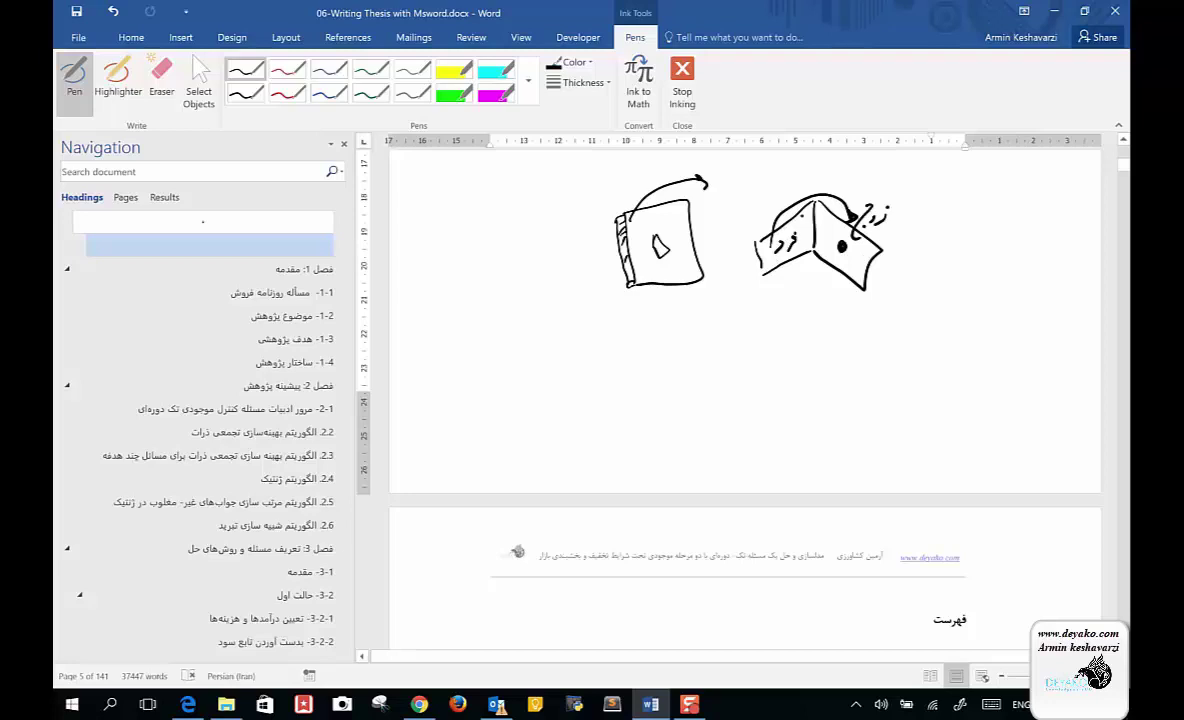
left_click_drag(760, 269, 690, 300)
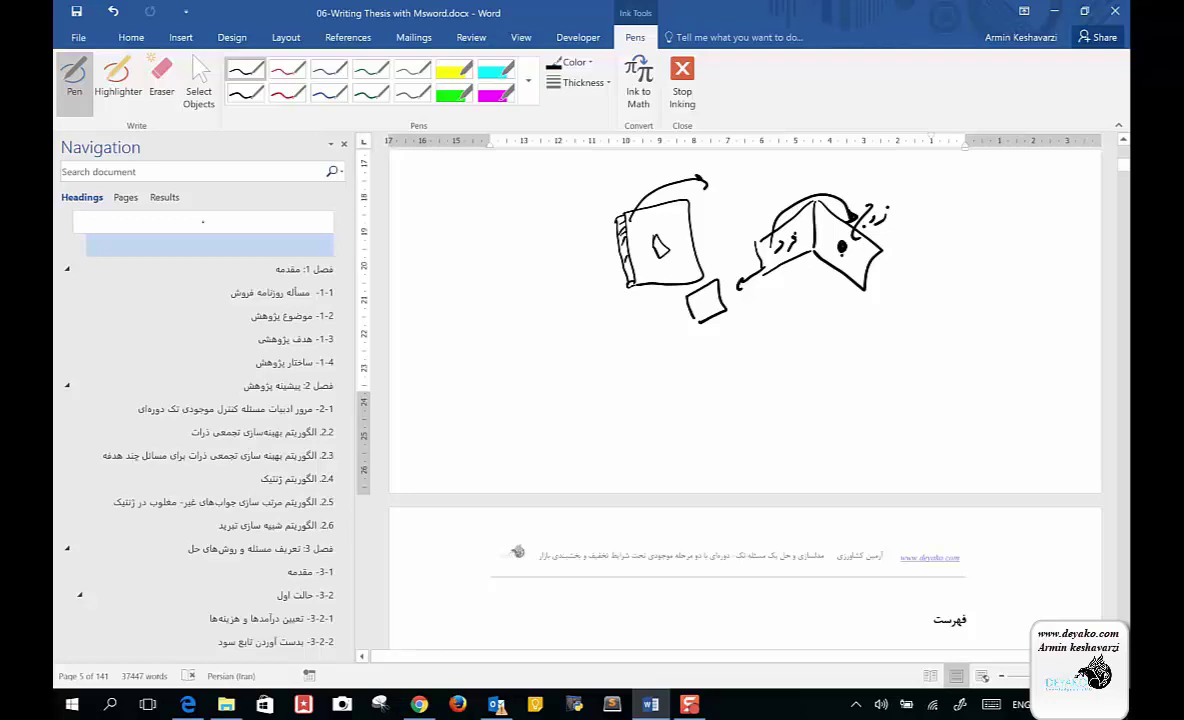
mouse_move(775, 215)
left_mouse_down()
mouse_move(878, 200)
mouse_move(884, 210)
left_mouse_up()
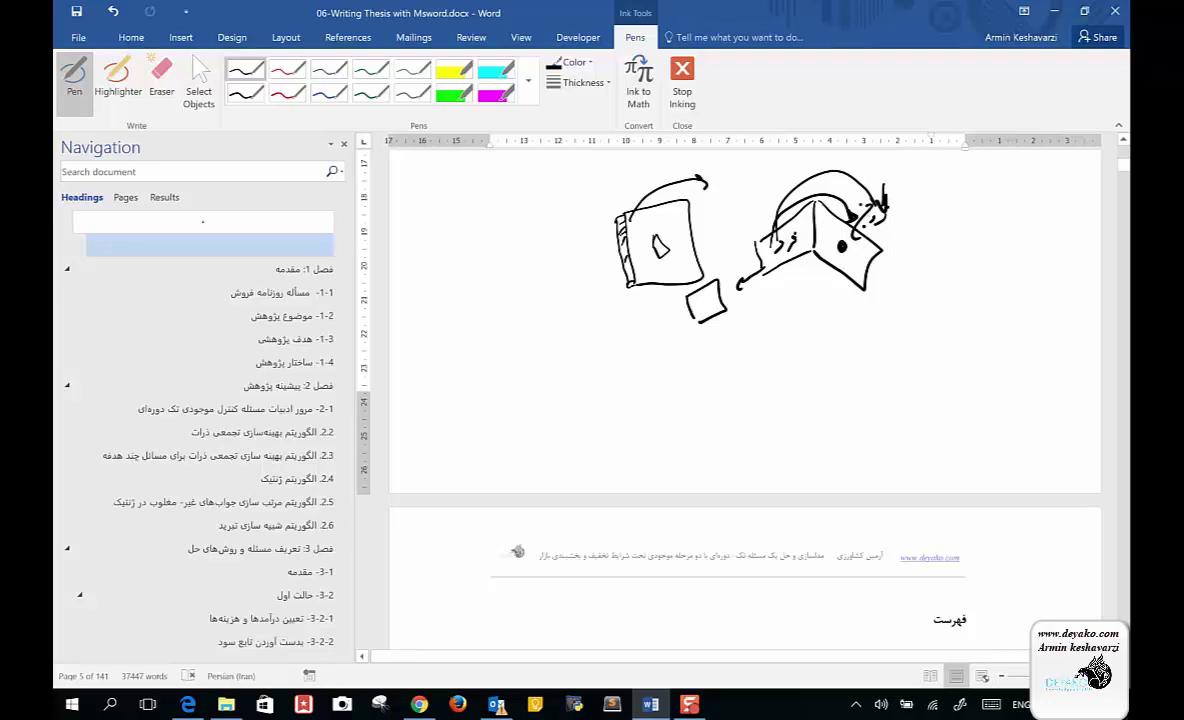
Handwrite a word beneath the right-hand sketch, then circle and underline it in ink.
mouse_move(864, 322)
left_mouse_down()
mouse_move(848, 346)
mouse_move(824, 348)
left_mouse_up()
mouse_move(818, 328)
left_mouse_down()
mouse_move(782, 355)
mouse_move(760, 345)
mouse_move(712, 362)
mouse_move(737, 330)
mouse_move(742, 342)
mouse_move(688, 362)
left_mouse_up()
mouse_move(790, 345)
left_mouse_down()
mouse_move(690, 392)
mouse_move(740, 393)
left_mouse_up()
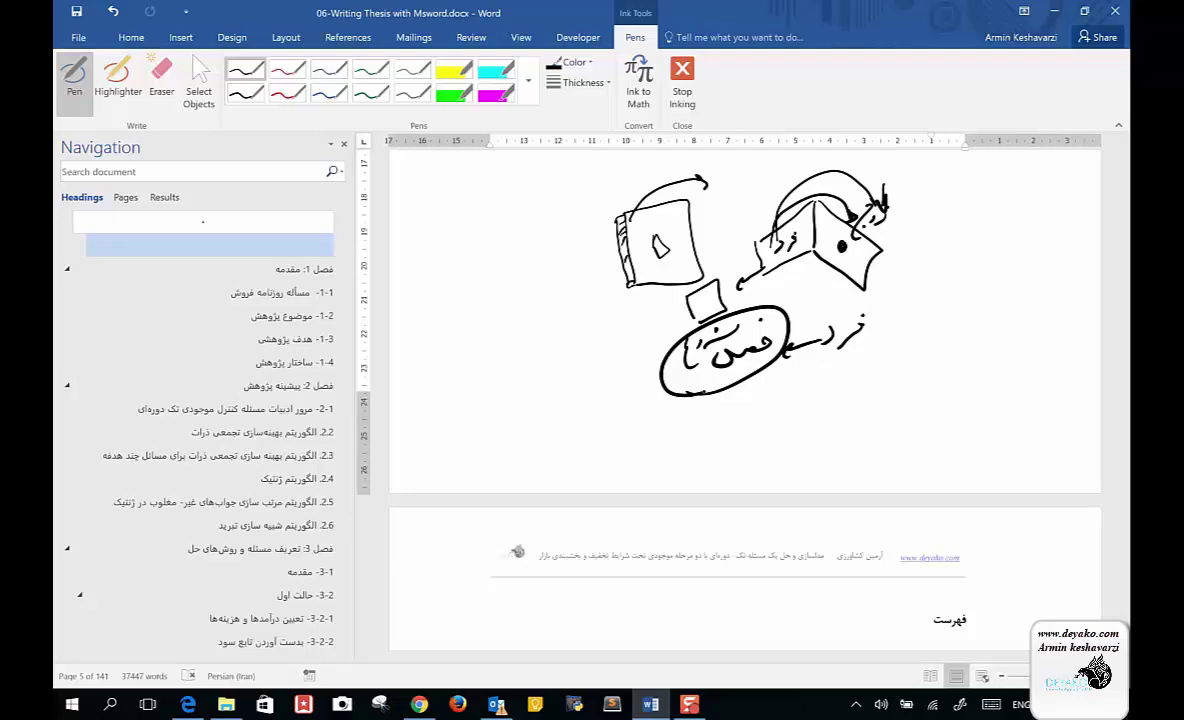
mouse_move(770, 383)
left_mouse_down()
mouse_move(797, 387)
mouse_move(663, 411)
left_mouse_up()
Handwrite two lines of notes on the left and draw a zigzagged vertical line on the right.
mouse_move(620, 306)
left_mouse_down()
mouse_move(560, 334)
mouse_move(535, 330)
mouse_move(527, 305)
mouse_move(520, 322)
mouse_move(494, 320)
left_mouse_up()
mouse_move(612, 368)
left_mouse_down()
mouse_move(572, 400)
mouse_move(530, 386)
mouse_move(488, 398)
left_mouse_up()
left_click(461, 403)
left_click_drag(959, 450, 990, 264)
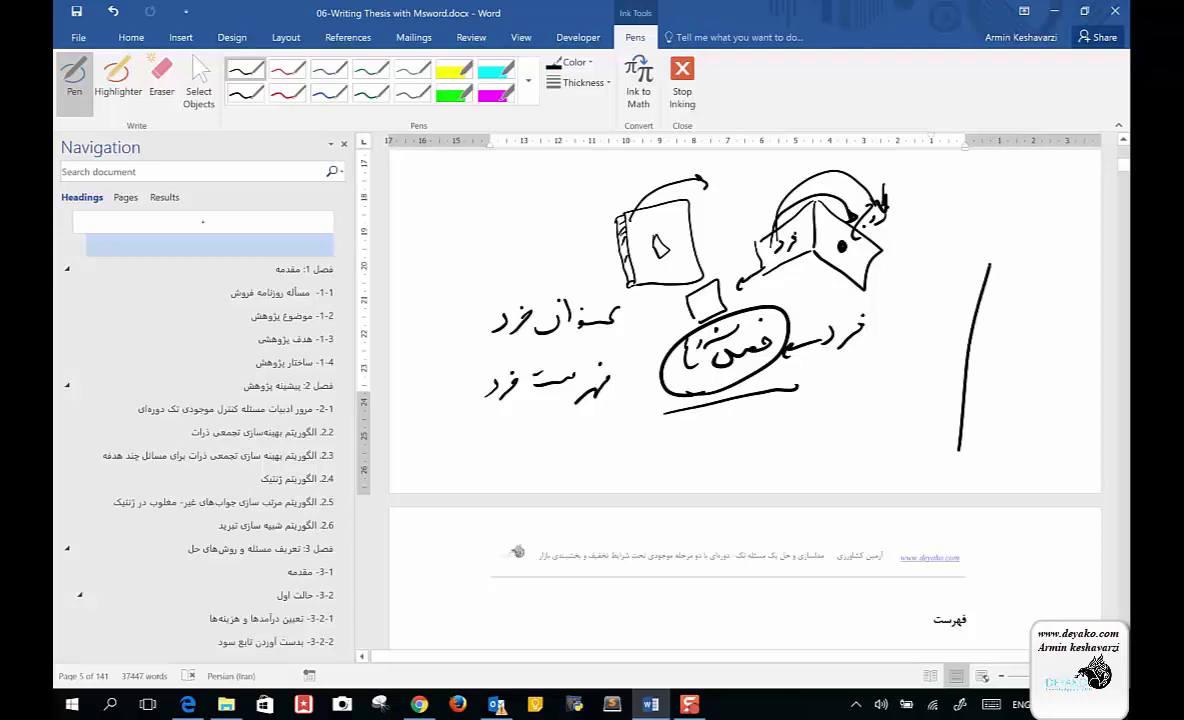
mouse_move(955, 328)
left_mouse_down()
mouse_move(983, 347)
mouse_move(925, 425)
left_mouse_up()
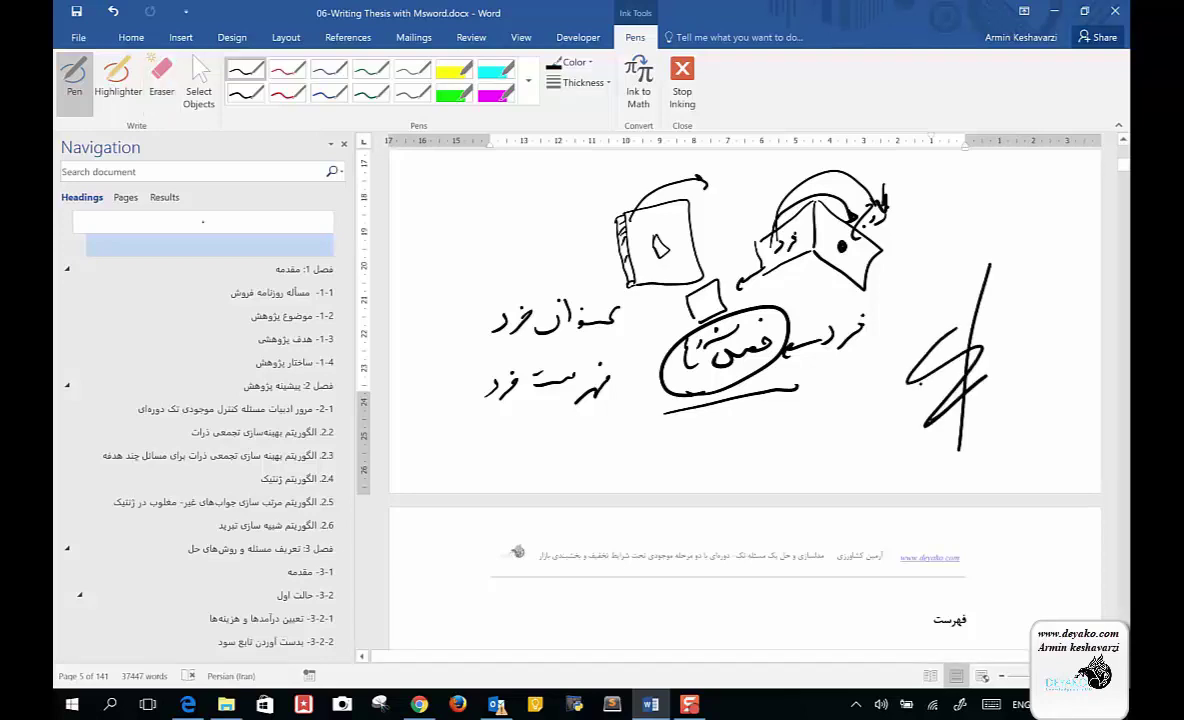
Erase the zigzags, circled drawing and most sketches, leaving two short handwritten lines.
left_click(161, 80)
left_click_drag(985, 300, 965, 410)
mouse_move(758, 391)
left_mouse_down()
mouse_move(836, 200)
mouse_move(756, 204)
mouse_move(753, 333)
mouse_move(764, 344)
mouse_move(864, 346)
left_mouse_up()
mouse_move(708, 205)
left_mouse_down()
mouse_move(617, 212)
mouse_move(568, 340)
mouse_move(537, 374)
left_mouse_up()
Stop inking and open the section 3 page header to inspect its contents row.
left_click(682, 80)
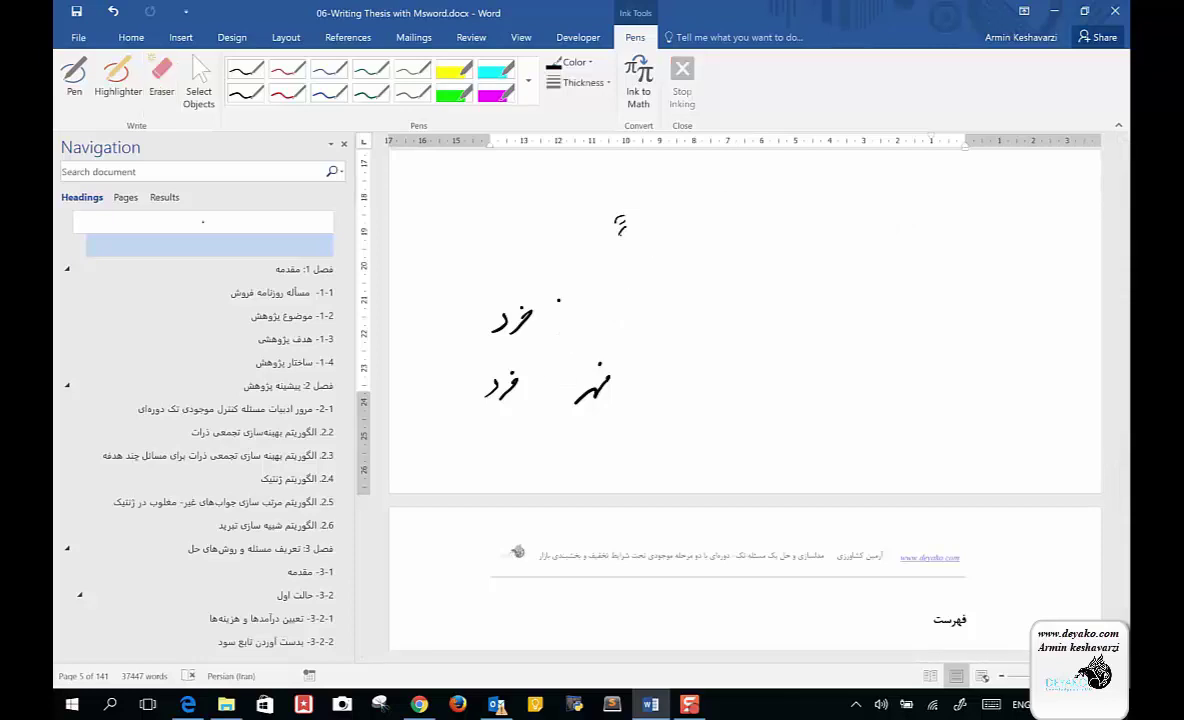
left_click(131, 37)
scroll(745, 400, "down", 2)
scroll(745, 400, "down", 1)
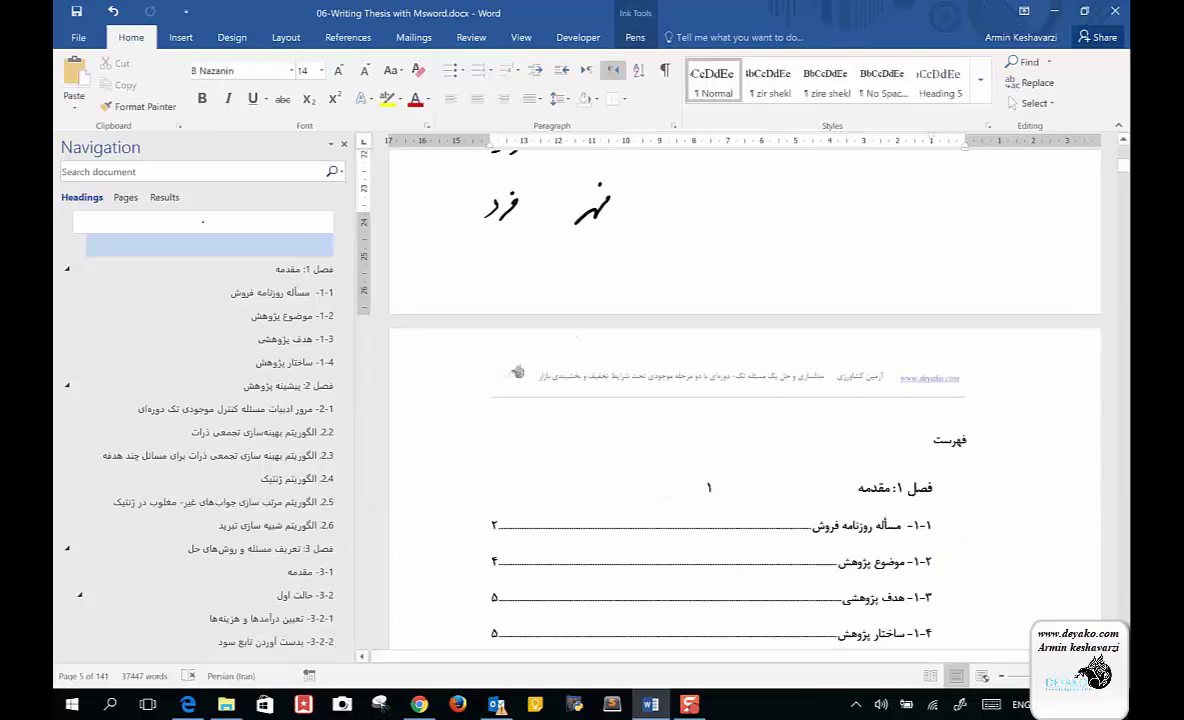
scroll(745, 400, "down", 2)
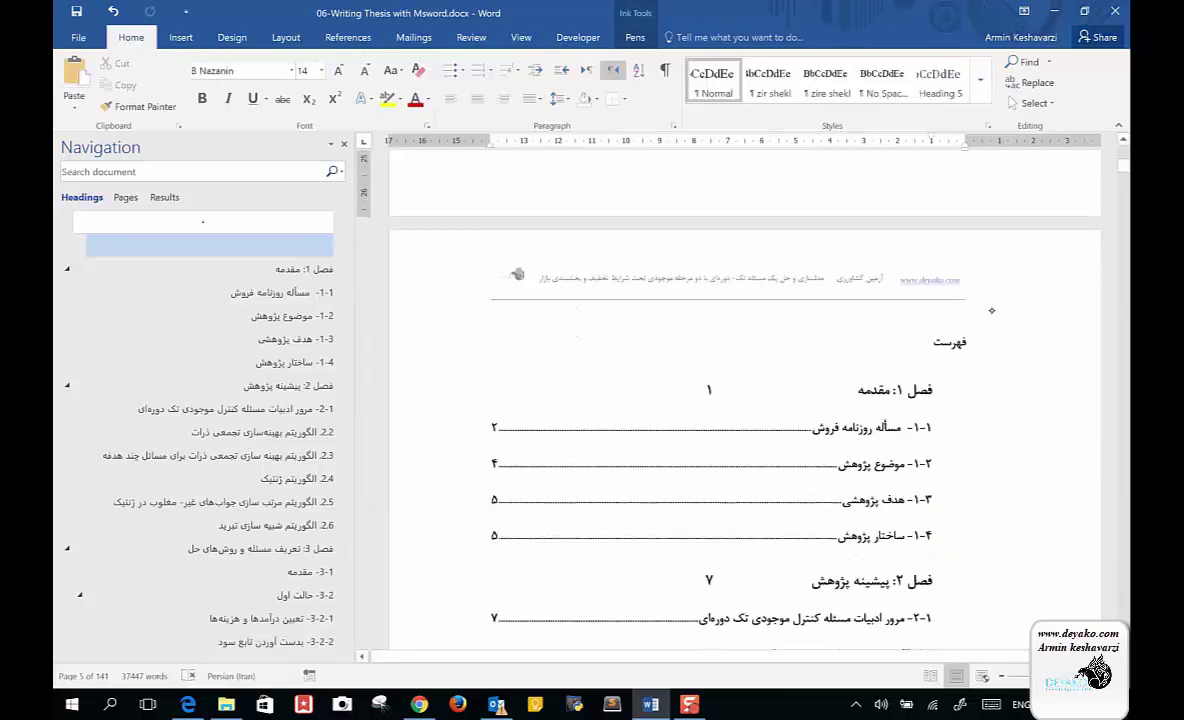
double_click(740, 258)
left_click(967, 280)
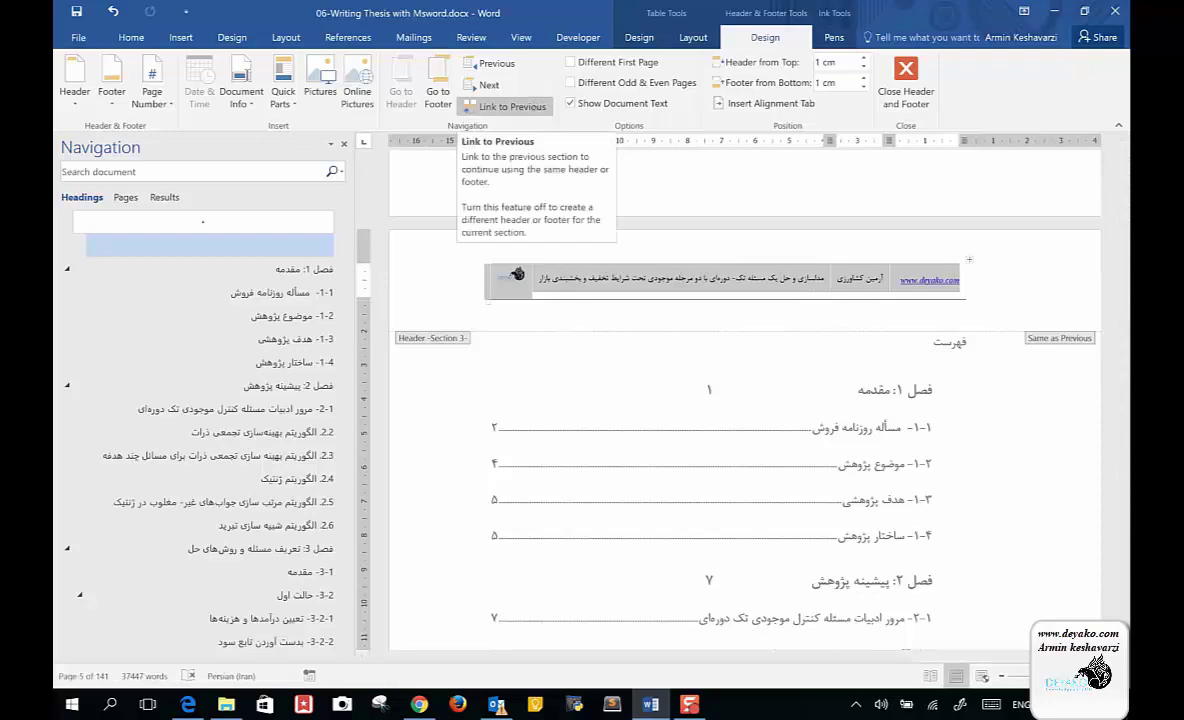
Step back through the section 2 and section 1 headers, checking the title field and website link.
left_click(490, 63)
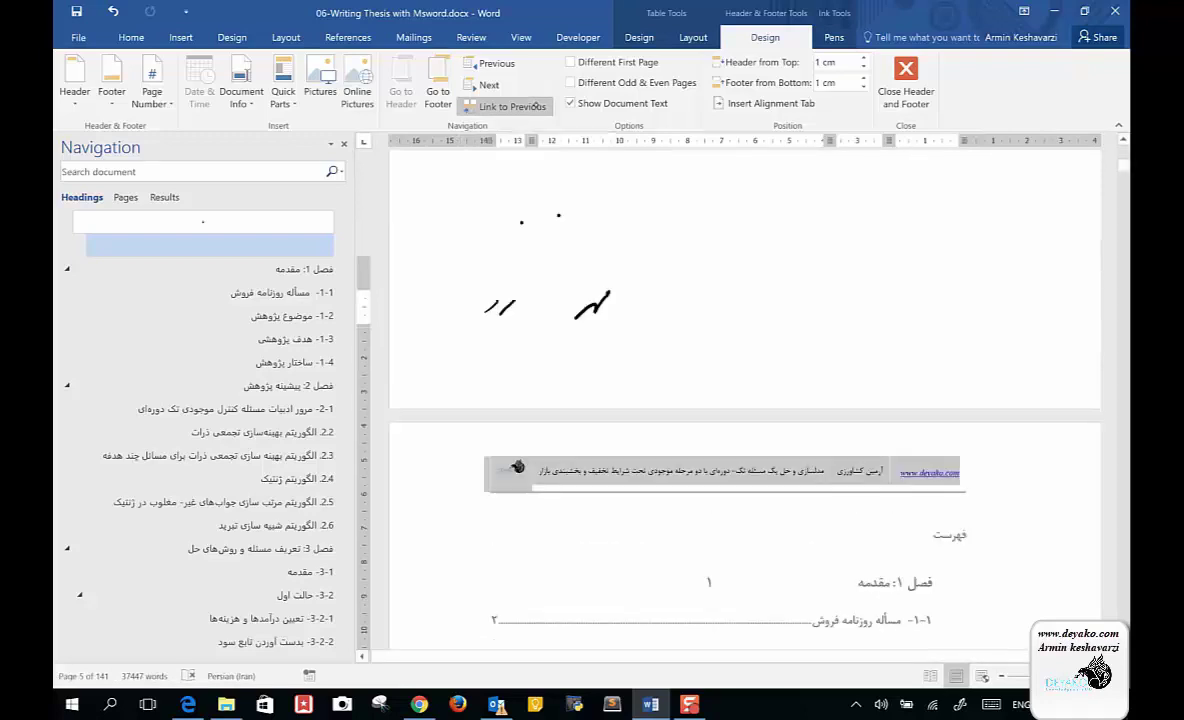
scroll(750, 450, "up", 3)
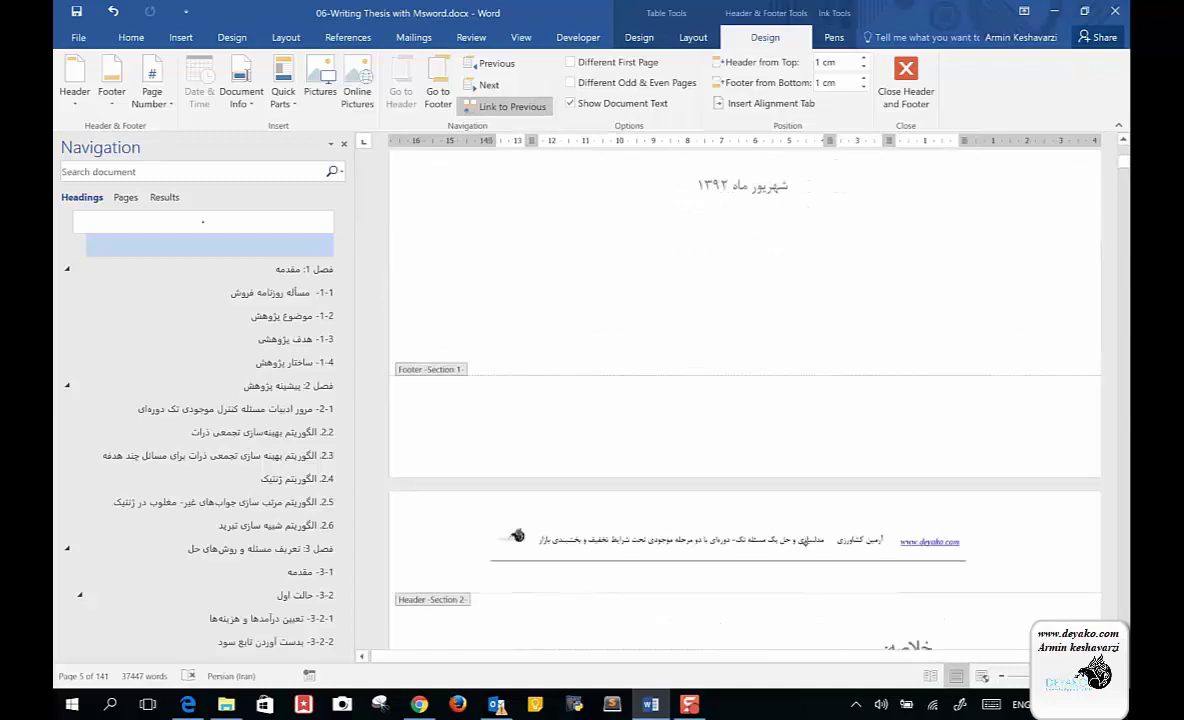
left_click(829, 545)
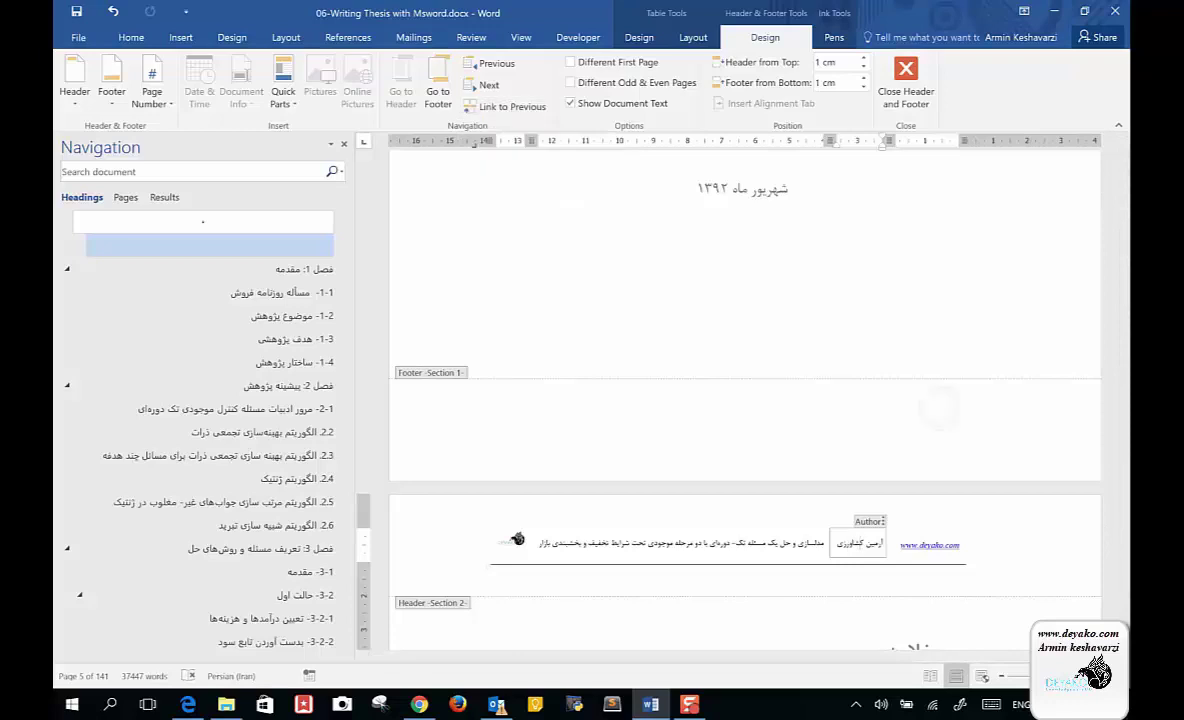
scroll(745, 400, "up", 10)
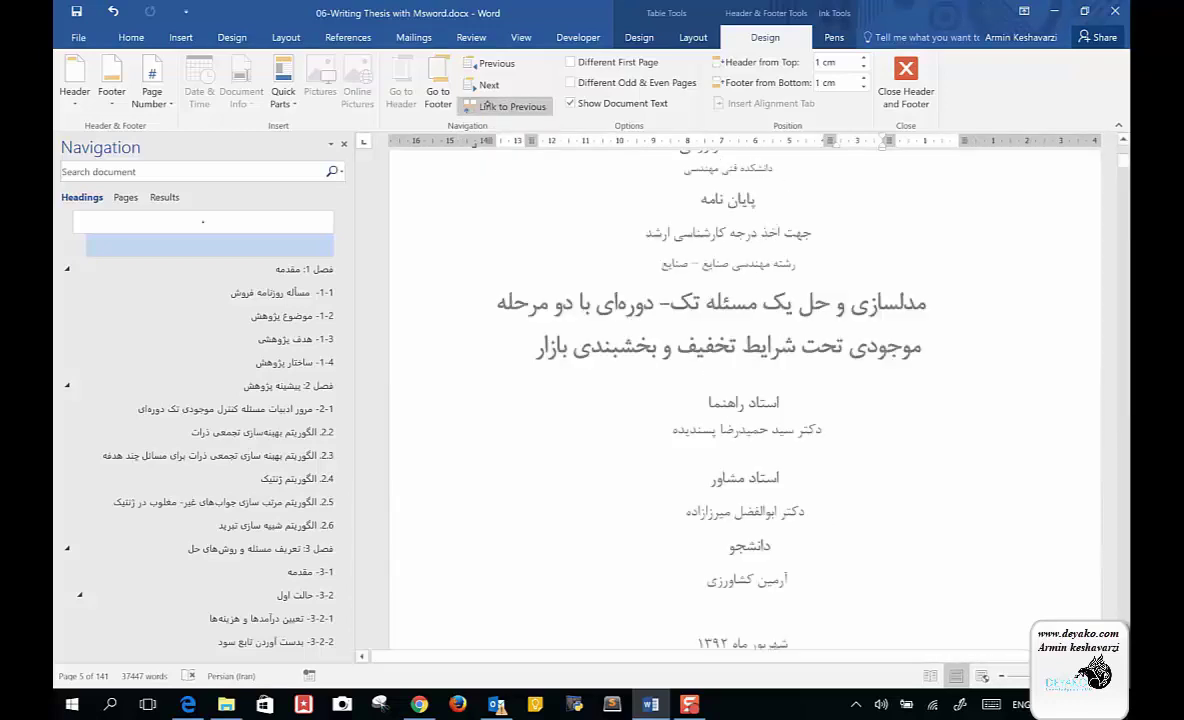
left_click(762, 264)
scroll(762, 264, "down", 8)
scroll(761, 264, "down", 3)
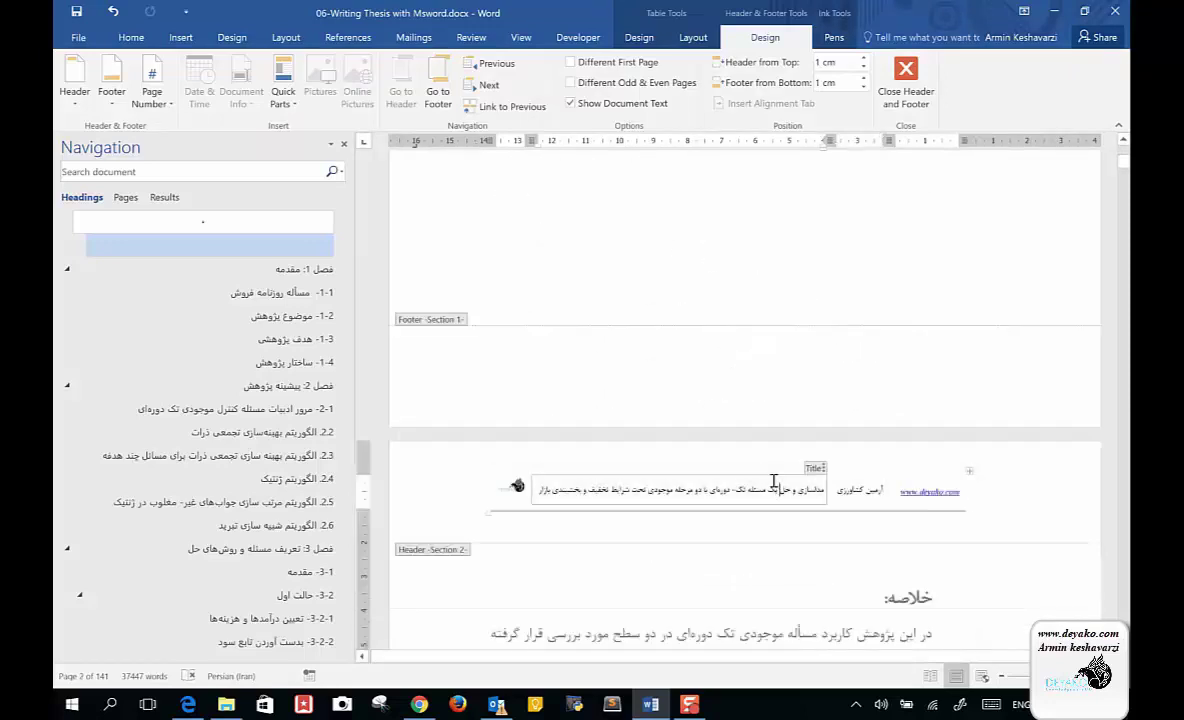
left_click(965, 480)
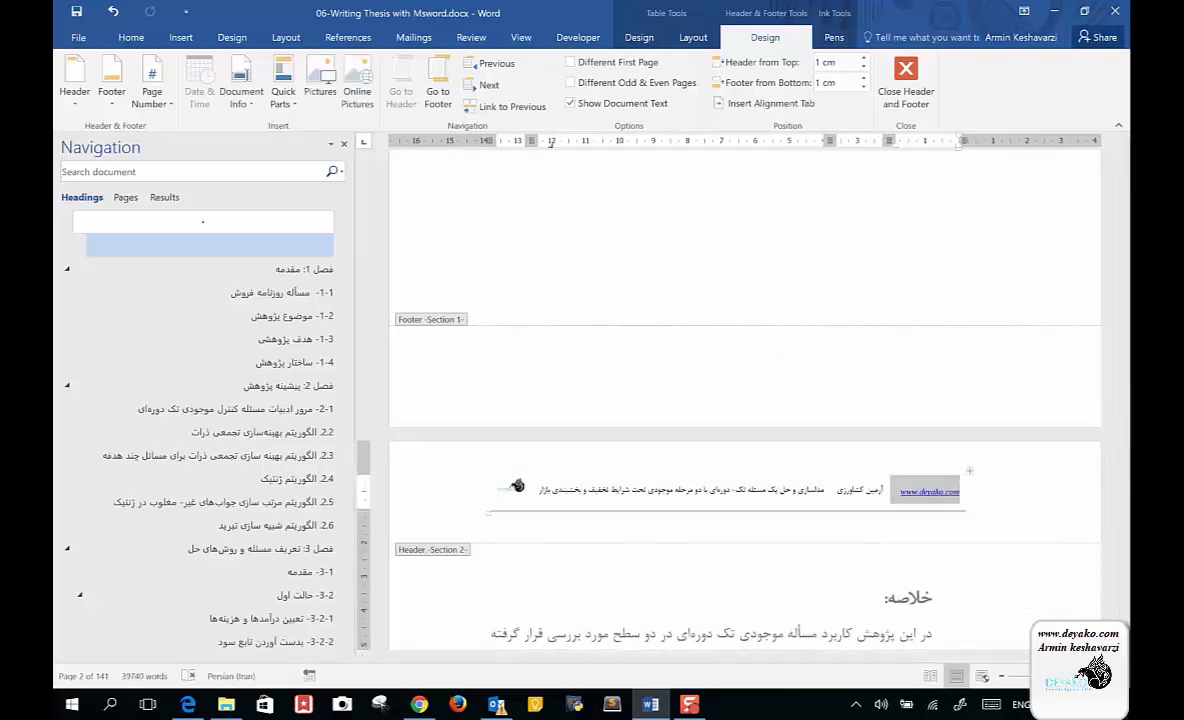
left_click(966, 467)
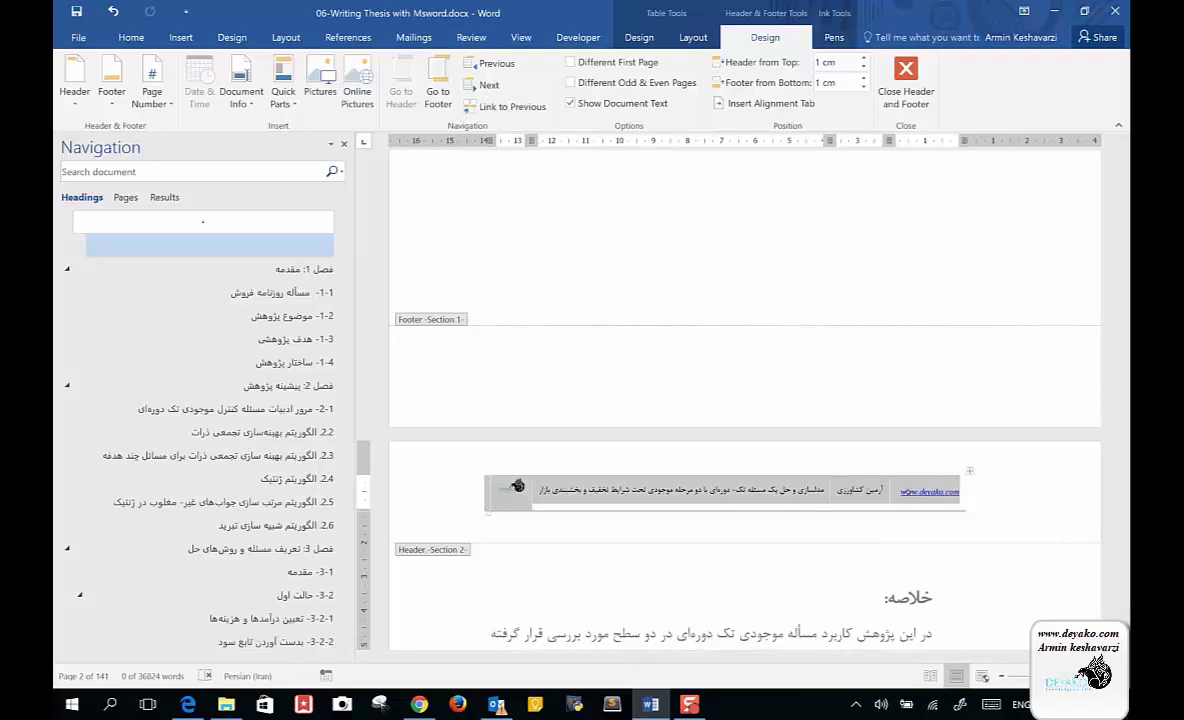
Close header editing and return to the table of contents page.
scroll(882, 514, "down", 4)
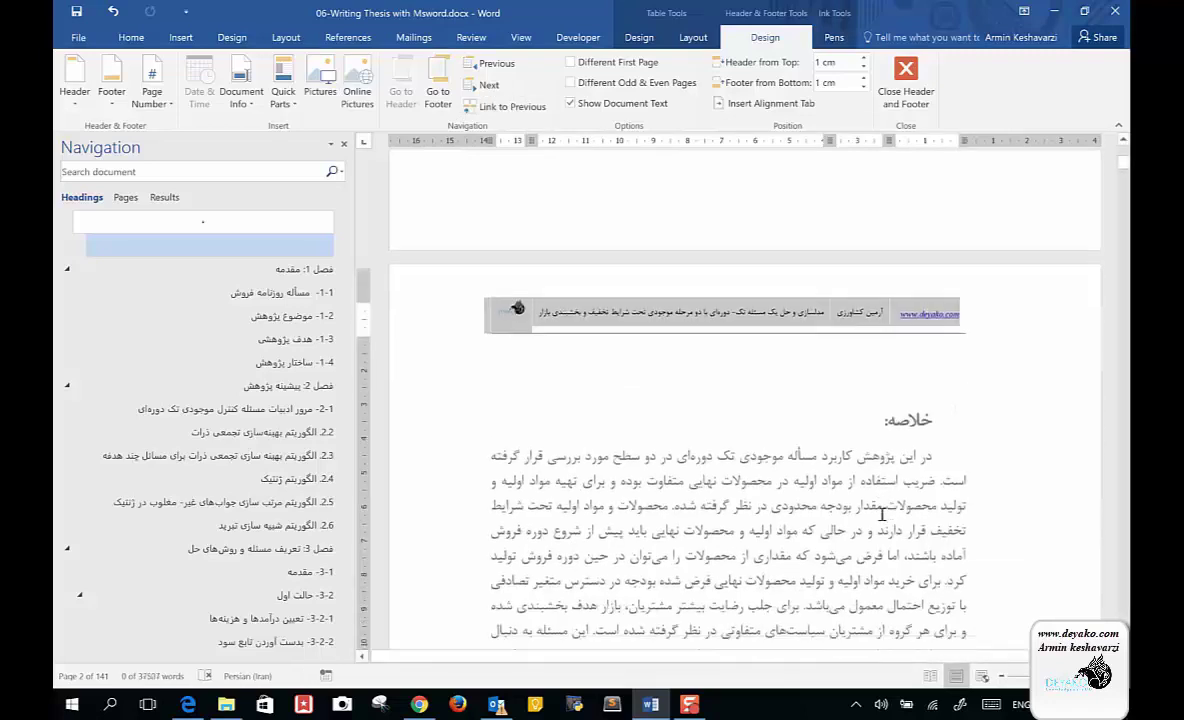
double_click(843, 433)
scroll(836, 432, "down", 5)
scroll(836, 432, "down", 9)
scroll(836, 432, "down", 7)
scroll(836, 432, "down", 3)
scroll(836, 432, "down", 1)
scroll(836, 432, "up", 4)
Check the contents page header, then scroll through the table of contents.
scroll(836, 432, "down", 1)
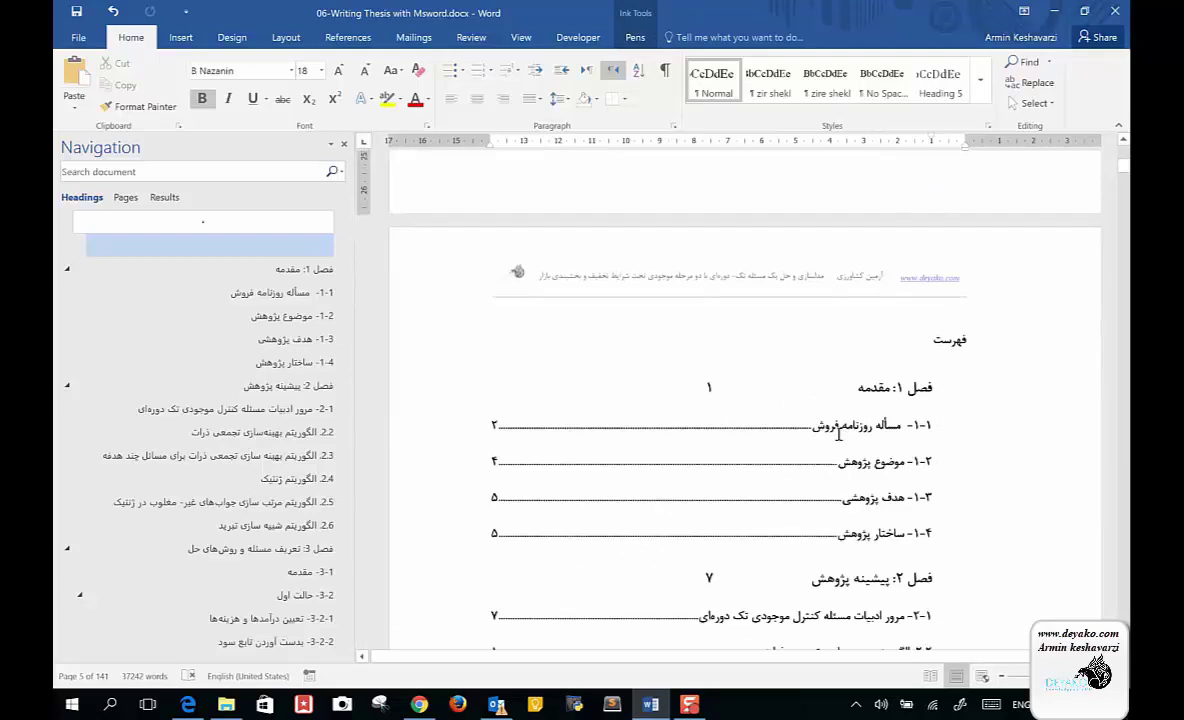
double_click(744, 289)
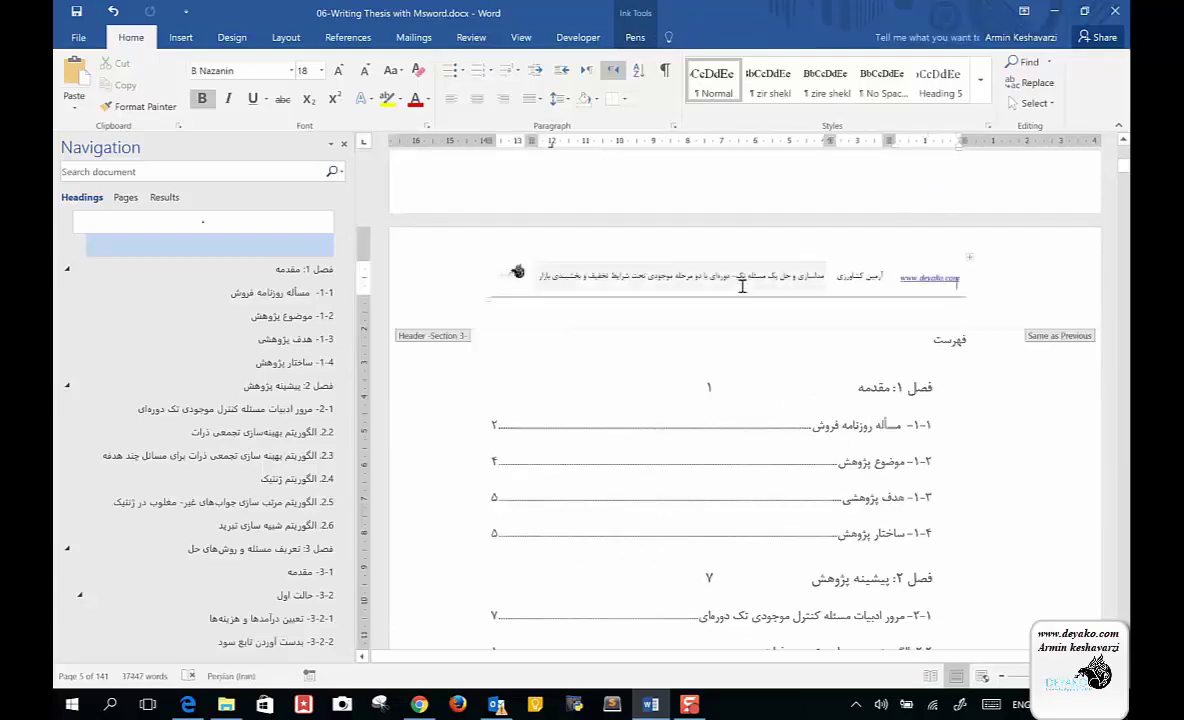
left_click(953, 255)
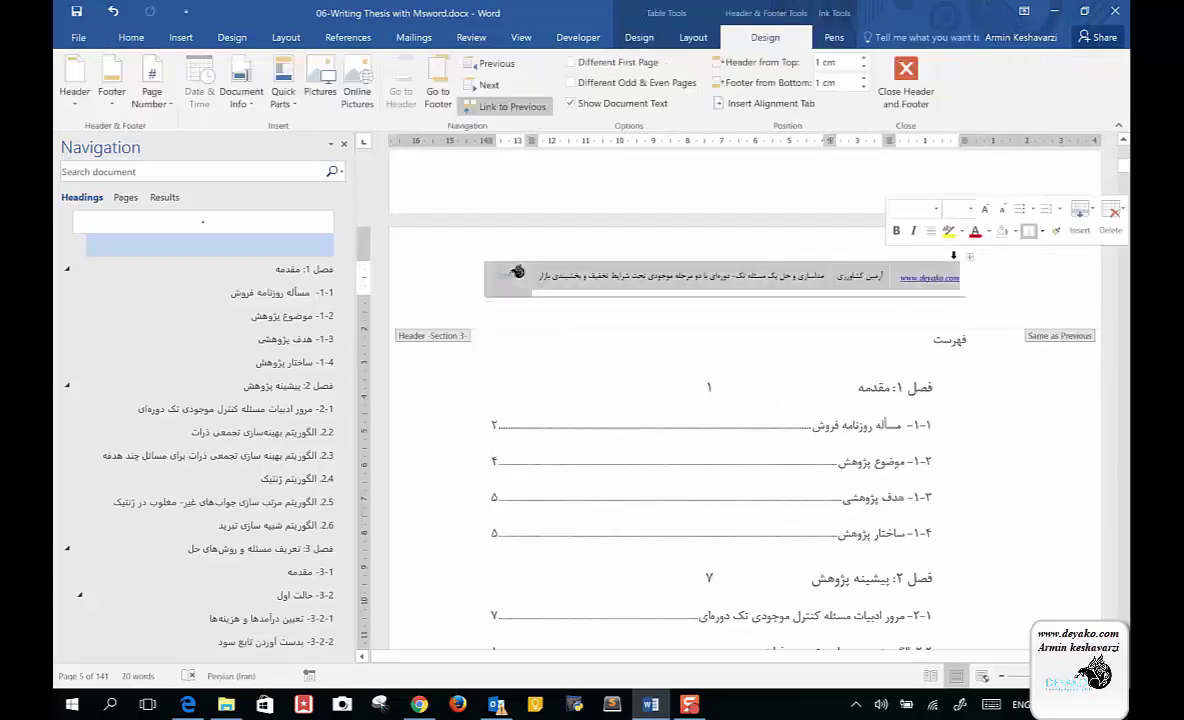
double_click(895, 346)
scroll(895, 346, "down", 2)
scroll(895, 346, "down", 4)
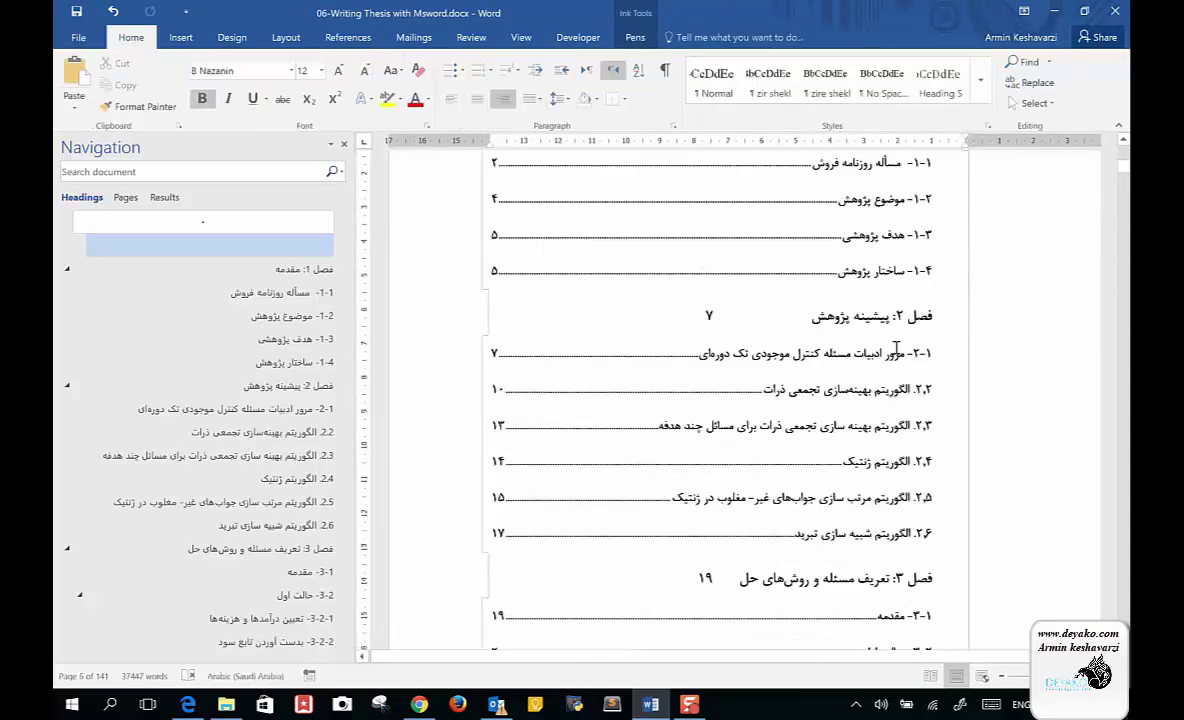
scroll(895, 346, "up", 5)
scroll(895, 346, "down", 10)
scroll(895, 346, "down", 8)
scroll(895, 346, "down", 5)
scroll(895, 346, "down", 1)
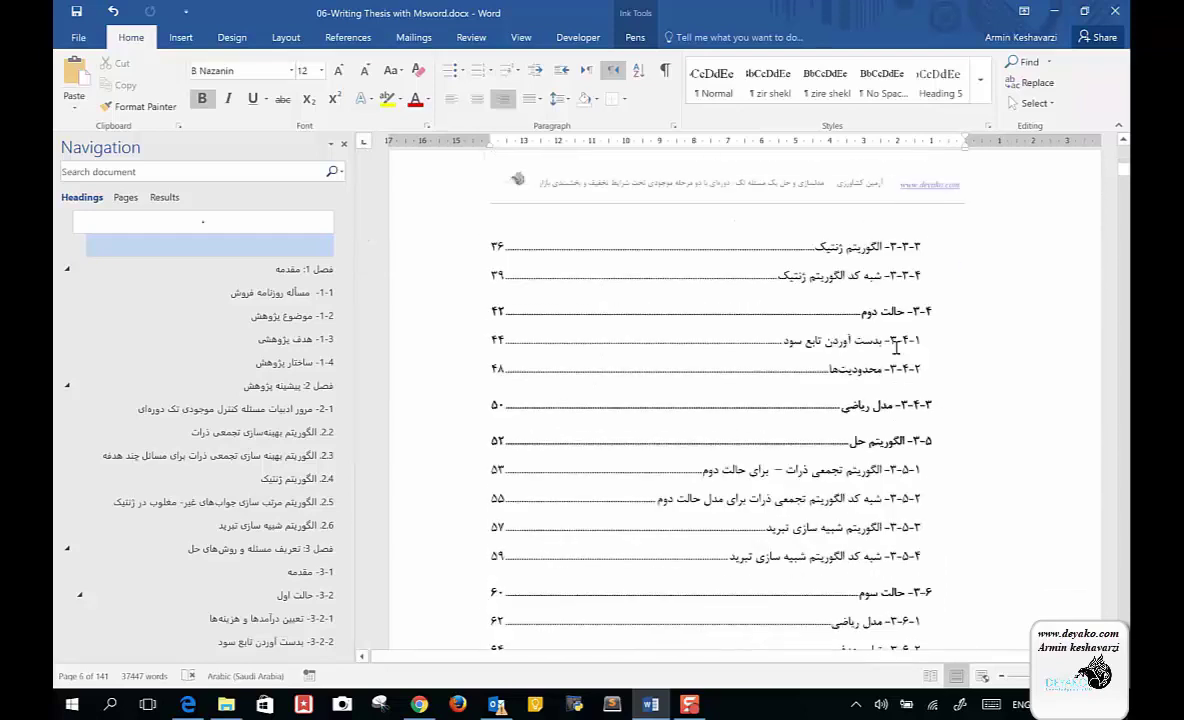
Look at the Table of Contents options under References without changing them.
left_click(347, 37)
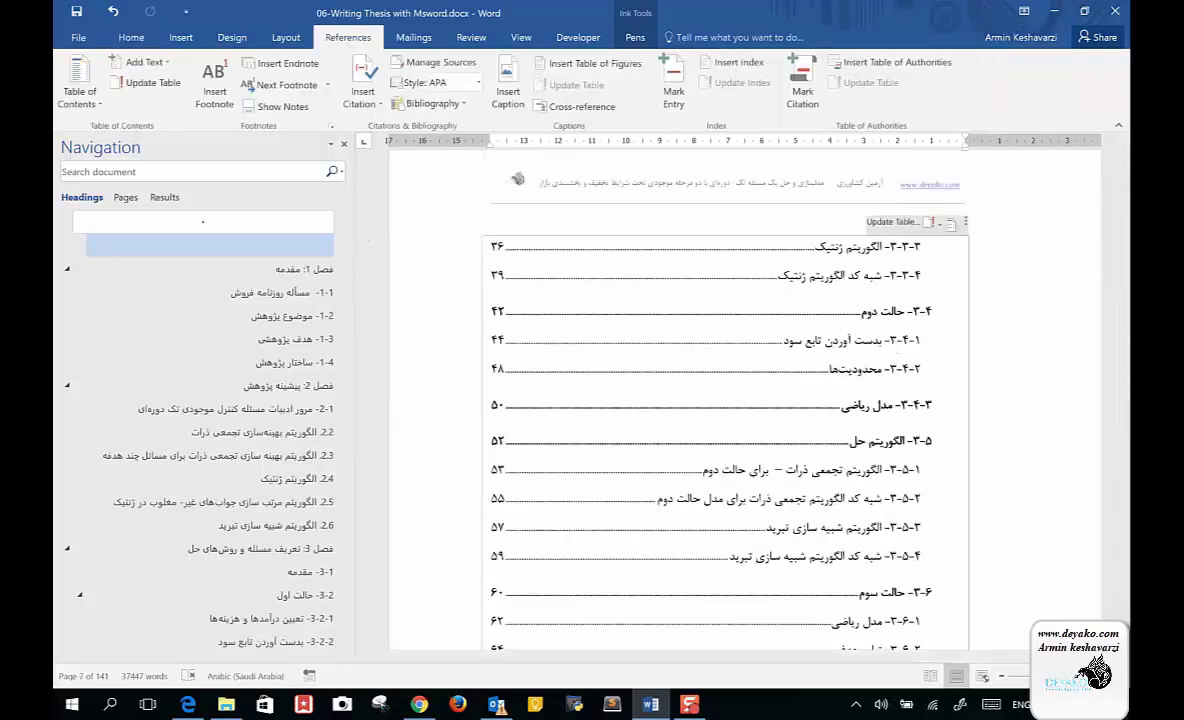
left_click(80, 90)
left_click(927, 357)
left_click(927, 357)
Scroll to the list of tables on page 9 and check its entries through Table 6-3.
scroll(927, 357, "down", 5)
scroll(927, 357, "down", 3)
scroll(927, 357, "down", 3)
scroll(927, 357, "down", 4)
scroll(927, 357, "down", 2)
scroll(927, 357, "down", 2)
scroll(927, 357, "down", 5)
scroll(927, 357, "up", 1)
scroll(927, 357, "down", 3)
scroll(927, 357, "down", 1)
scroll(655, 487, "down", 4)
scroll(655, 487, "down", 4)
scroll(655, 487, "down", 1)
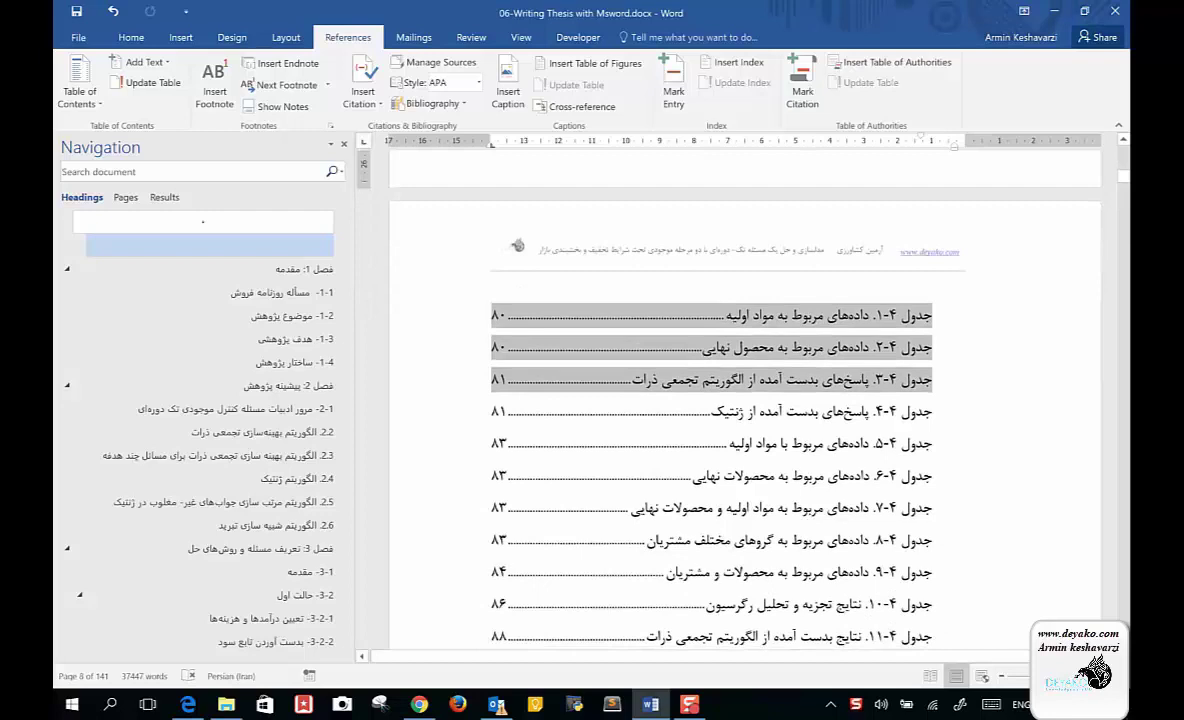
left_click_drag(640, 385, 645, 478)
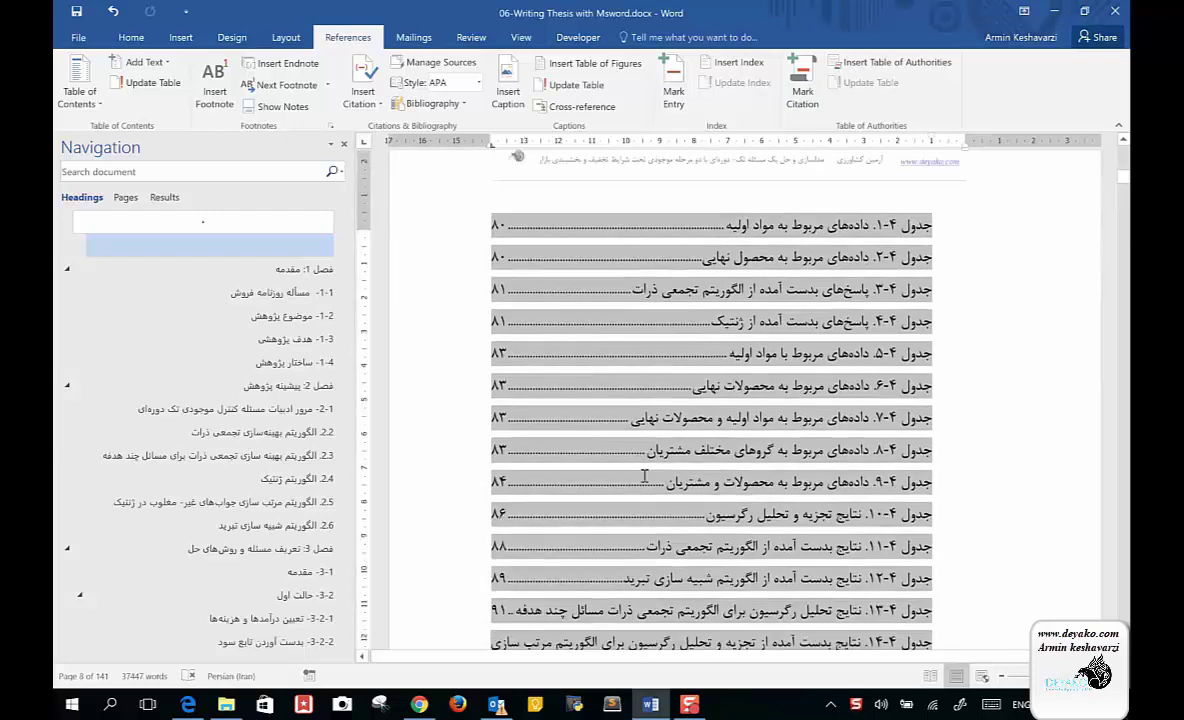
double_click(848, 224)
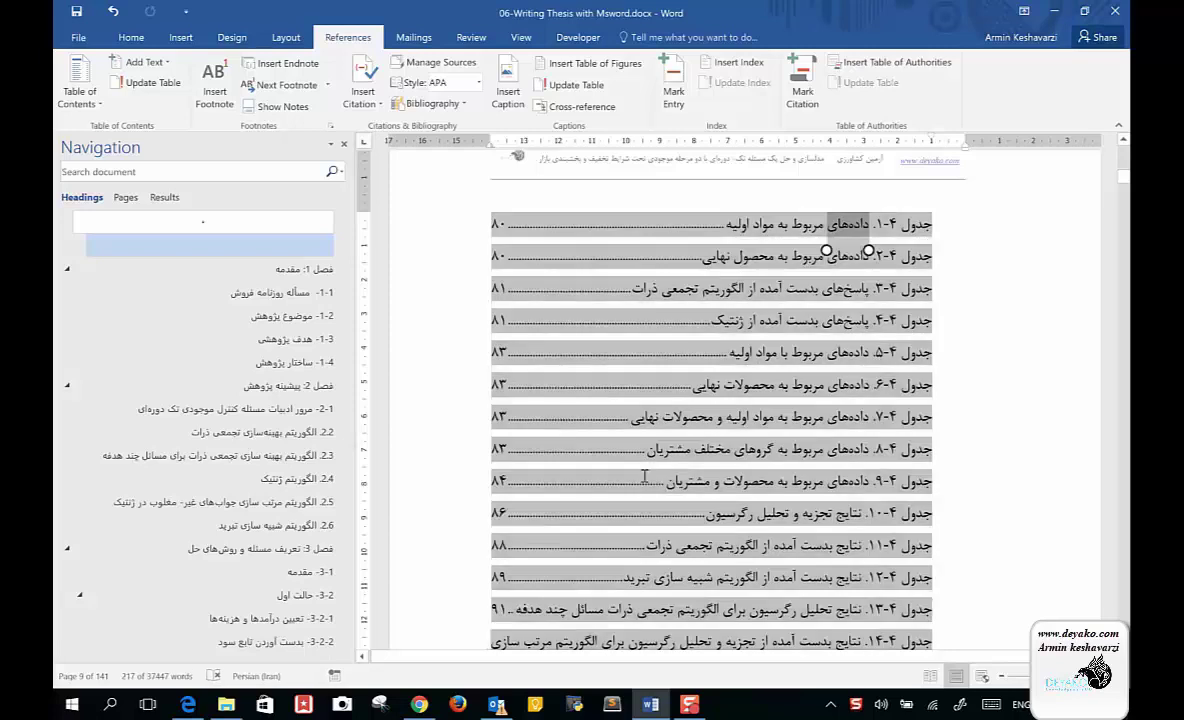
key("End")
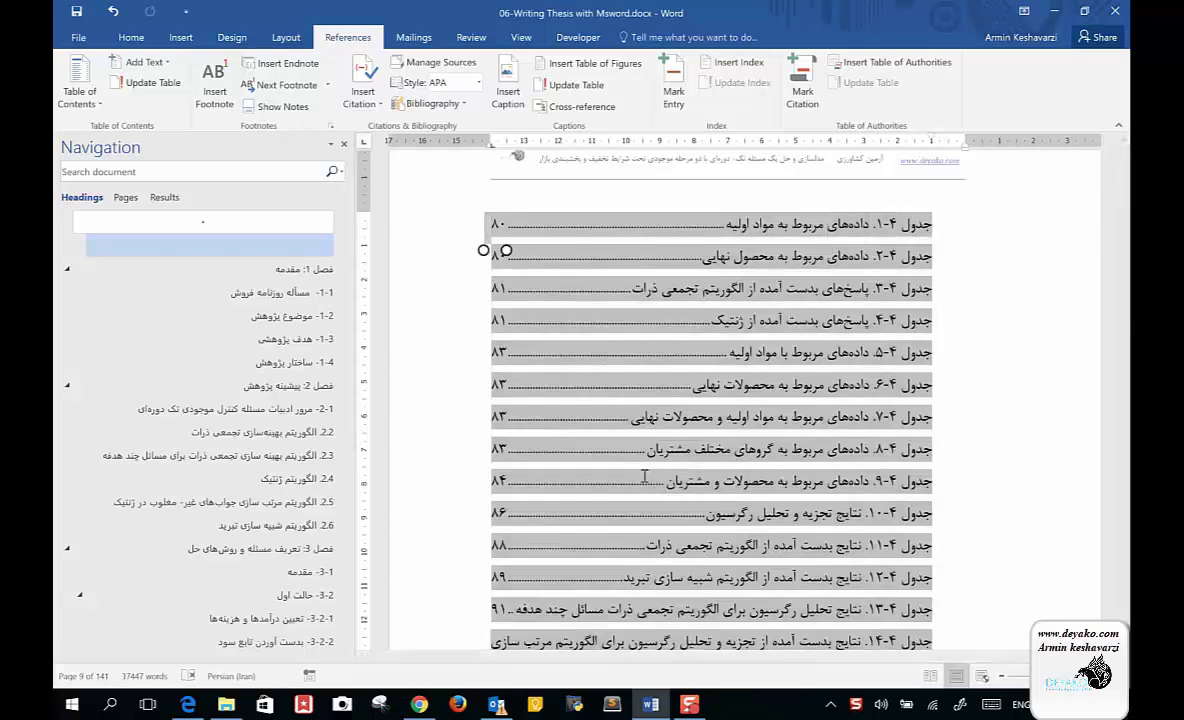
scroll(645, 477, "down", 1)
scroll(645, 477, "down", 2)
scroll(645, 477, "down", 2)
scroll(645, 477, "down", 2)
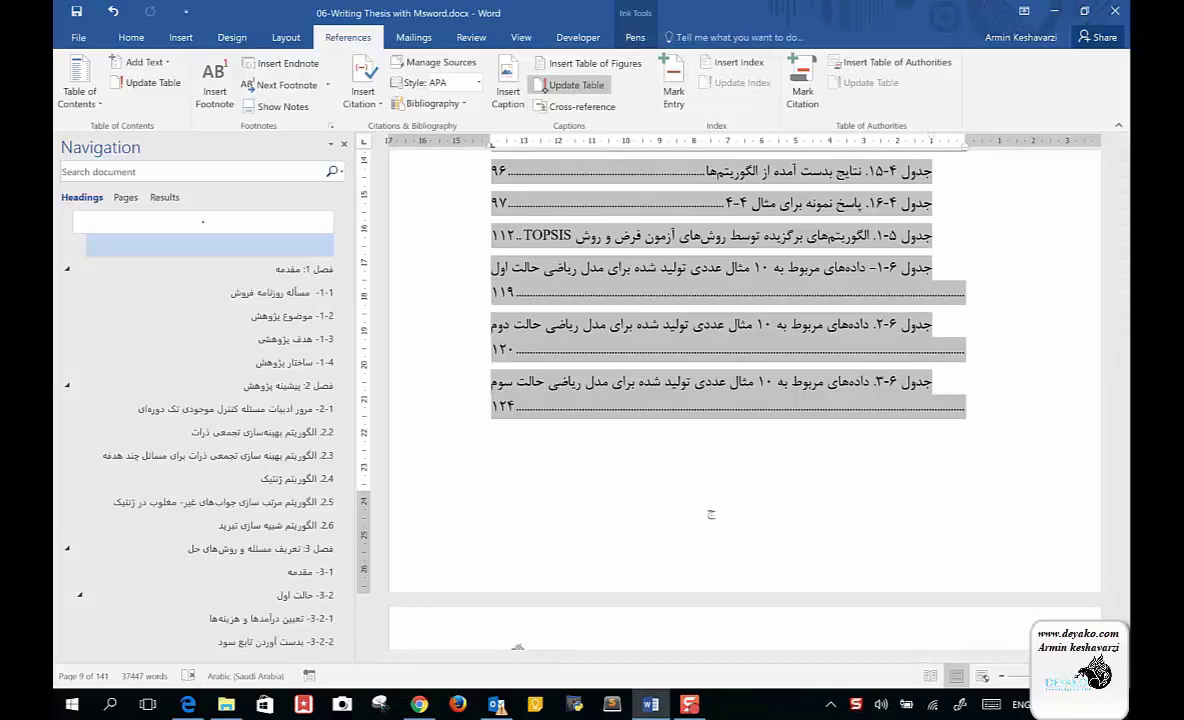
Regenerate the list of tables using the جدول caption label.
left_click(590, 63)
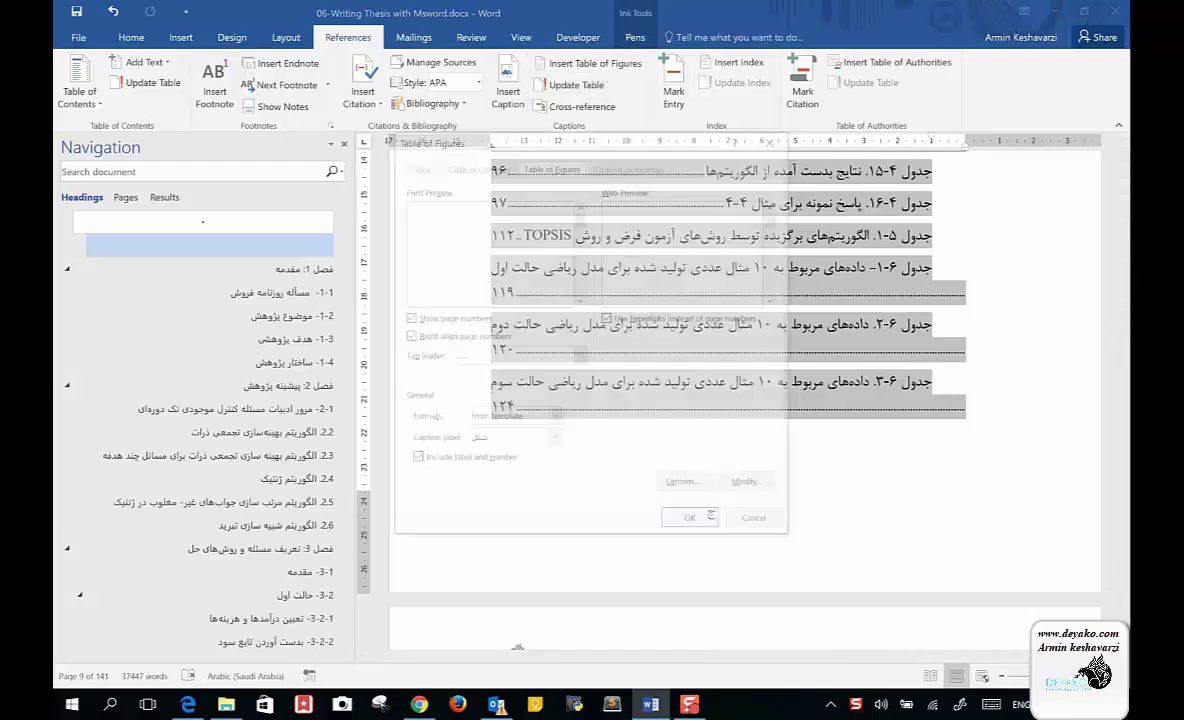
left_click(552, 440)
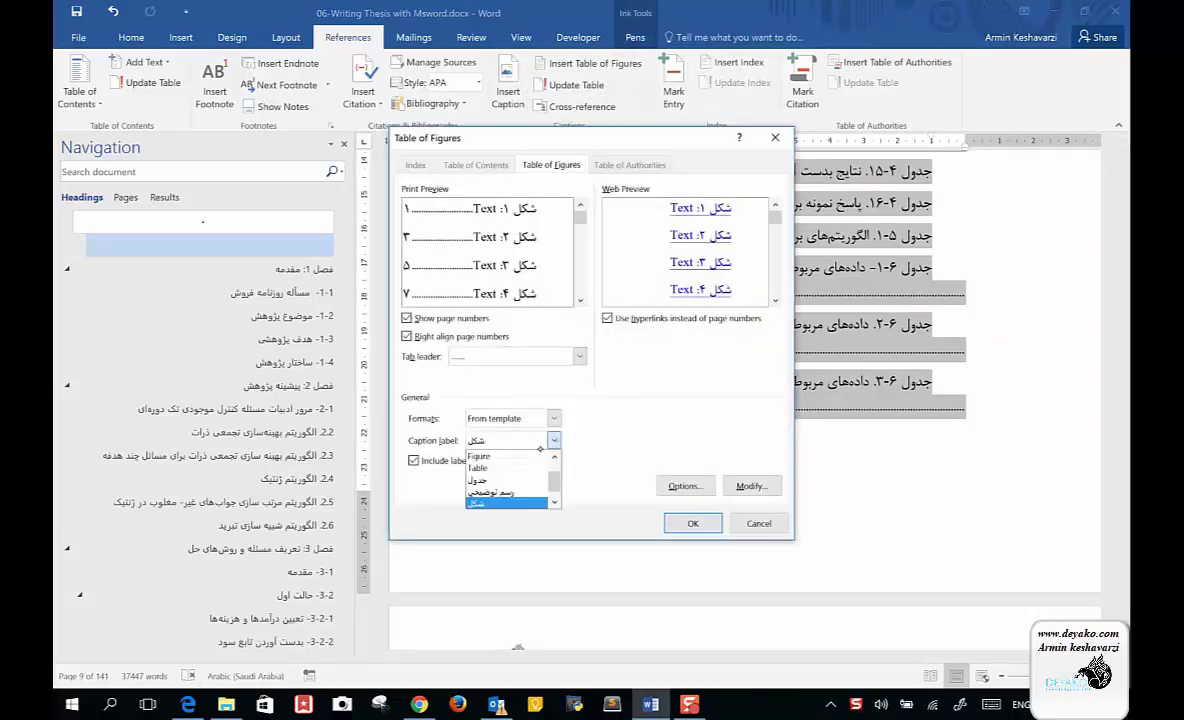
left_click(478, 480)
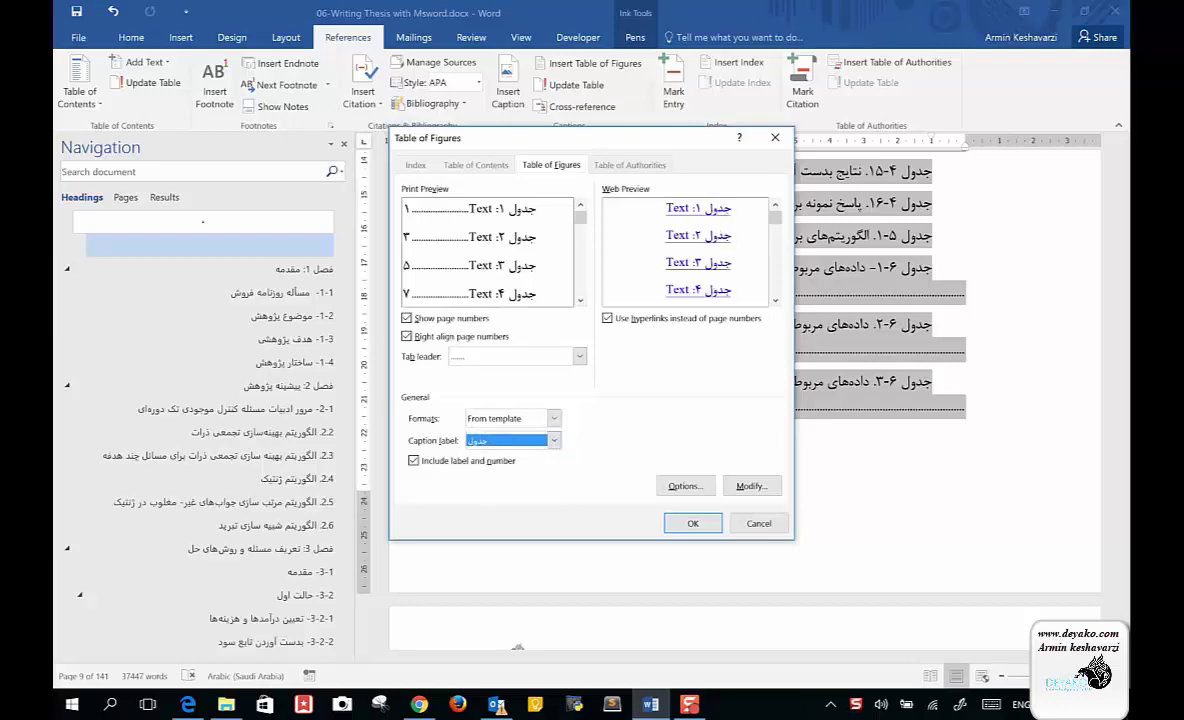
left_click(711, 516)
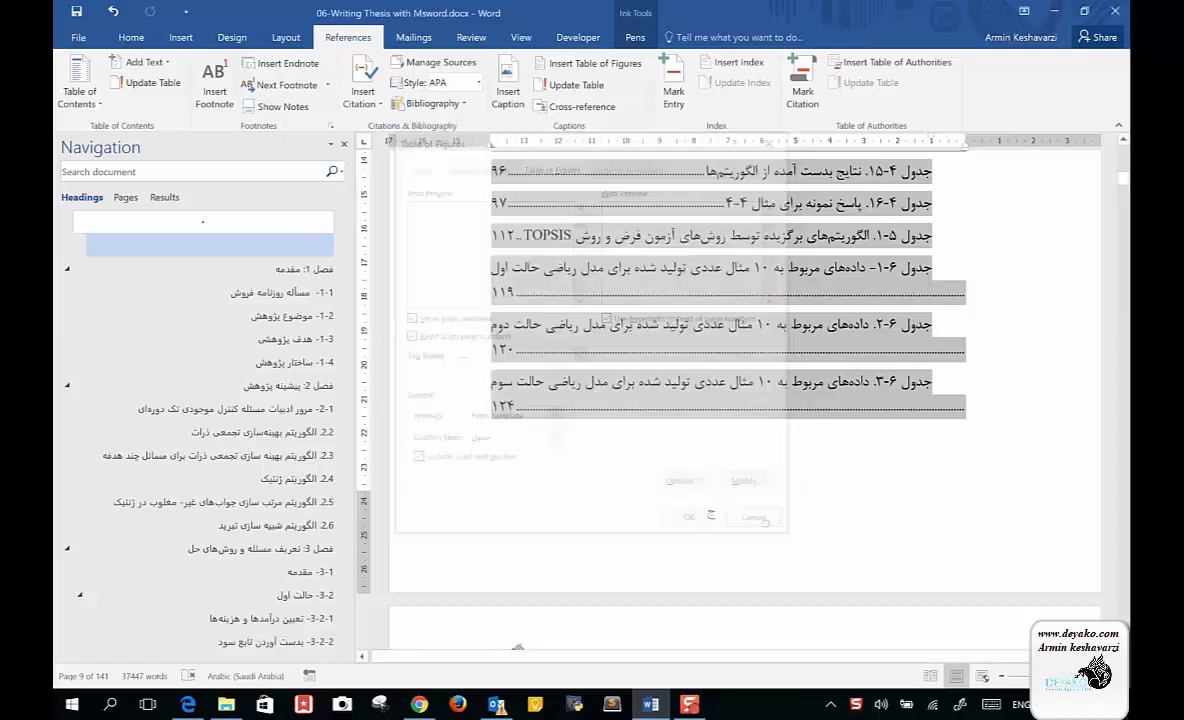
scroll(752, 543, "down", 3)
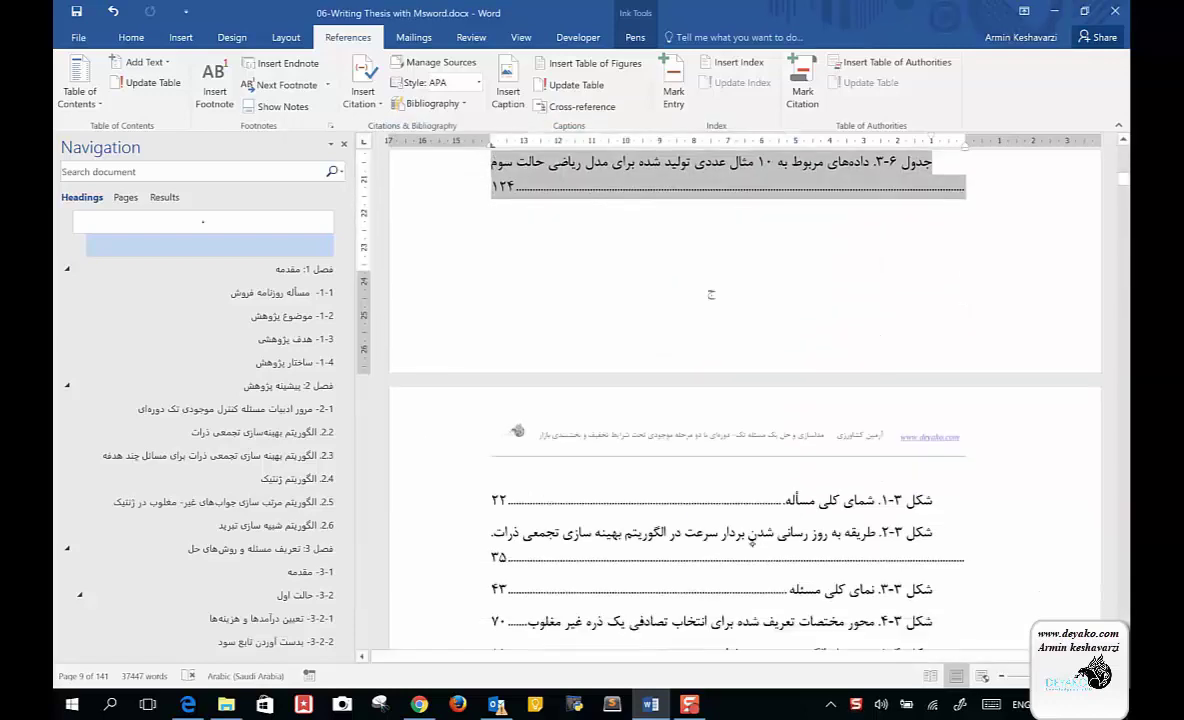
left_click(752, 543)
scroll(884, 520, "down", 2)
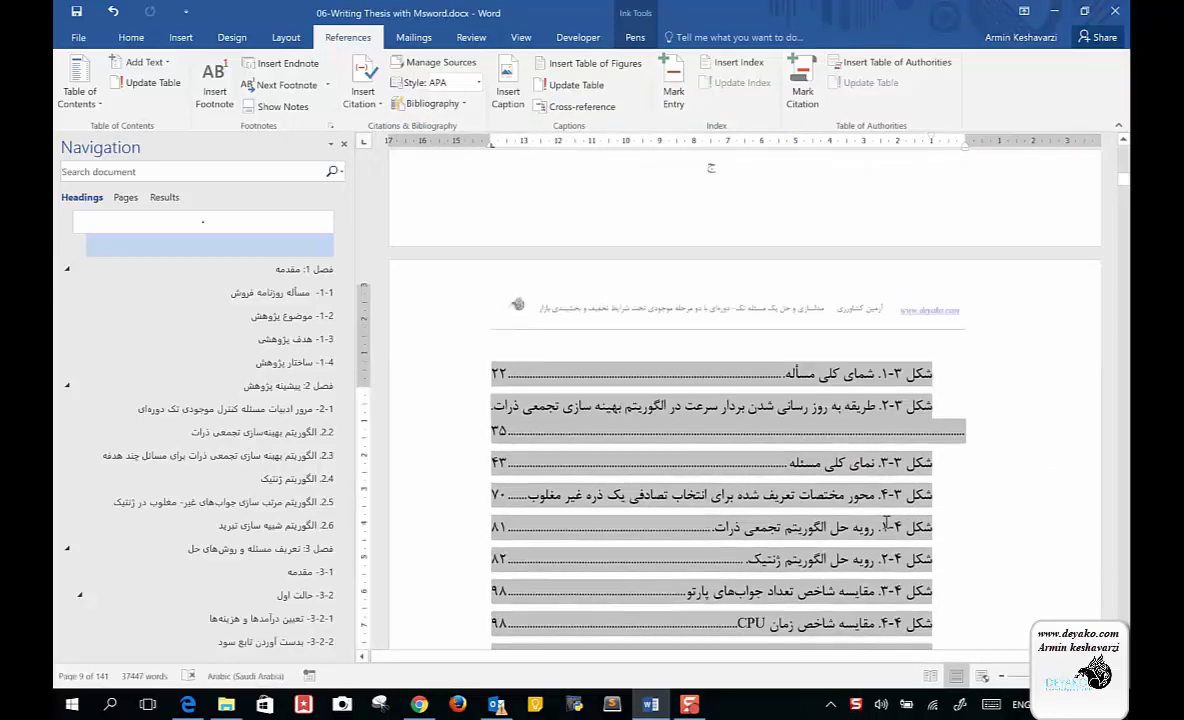
scroll(885, 521, "down", 1)
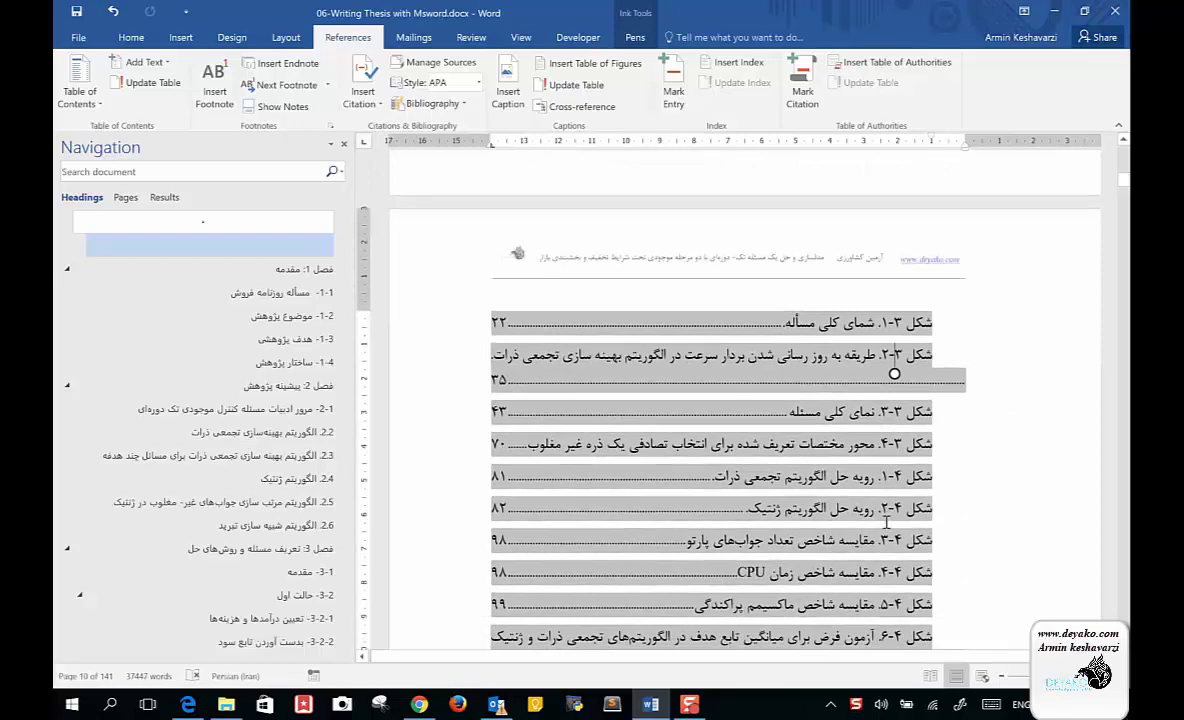
scroll(885, 521, "down", 2)
scroll(885, 521, "down", 2)
scroll(885, 521, "up", 1)
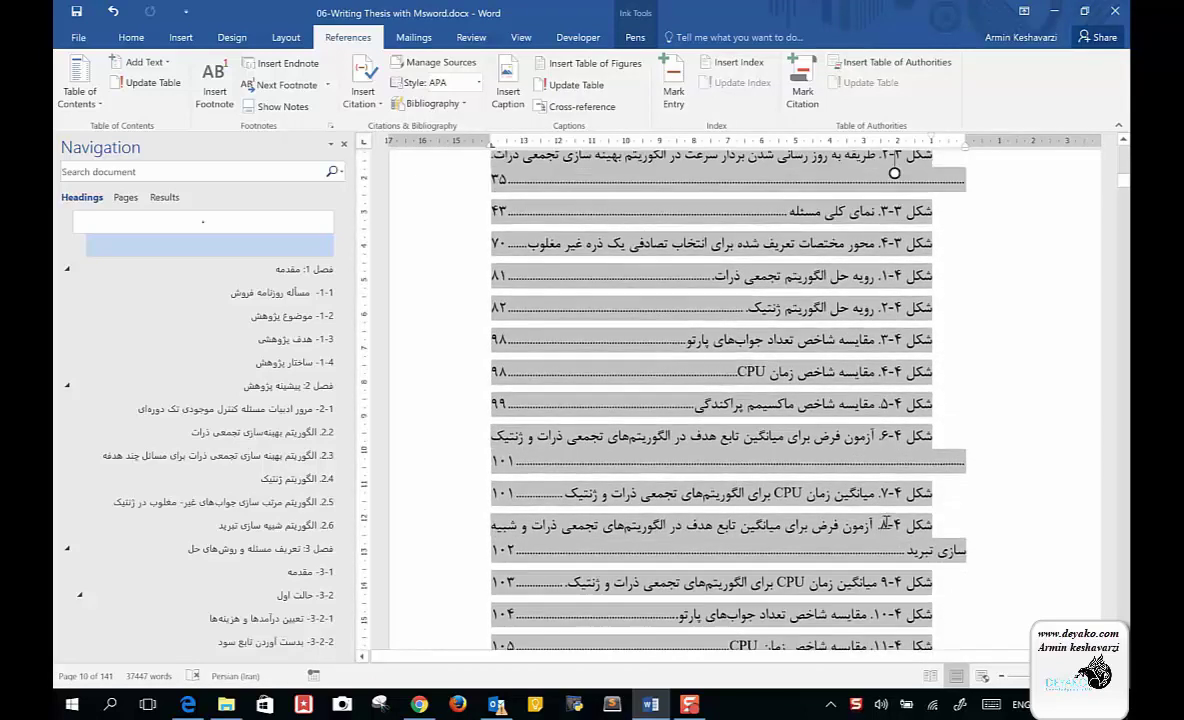
Regenerate the list of figures using the شکل caption label.
left_click(621, 65)
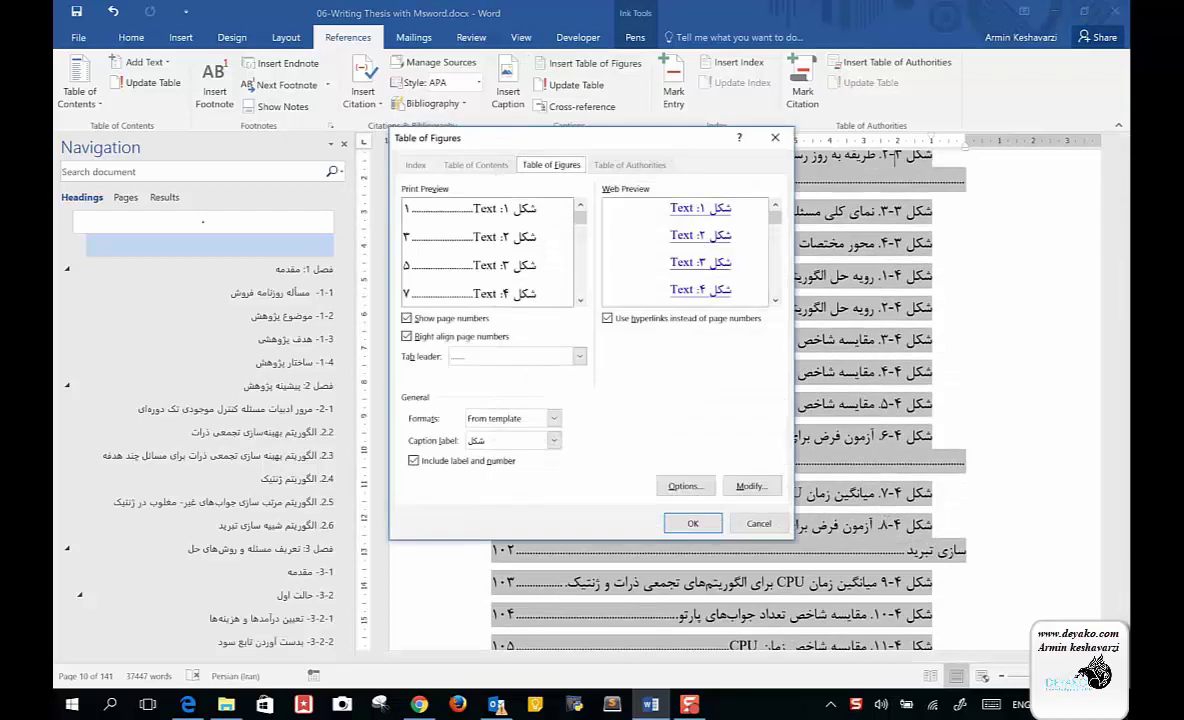
left_click(515, 440)
left_click(511, 503)
left_click(692, 523)
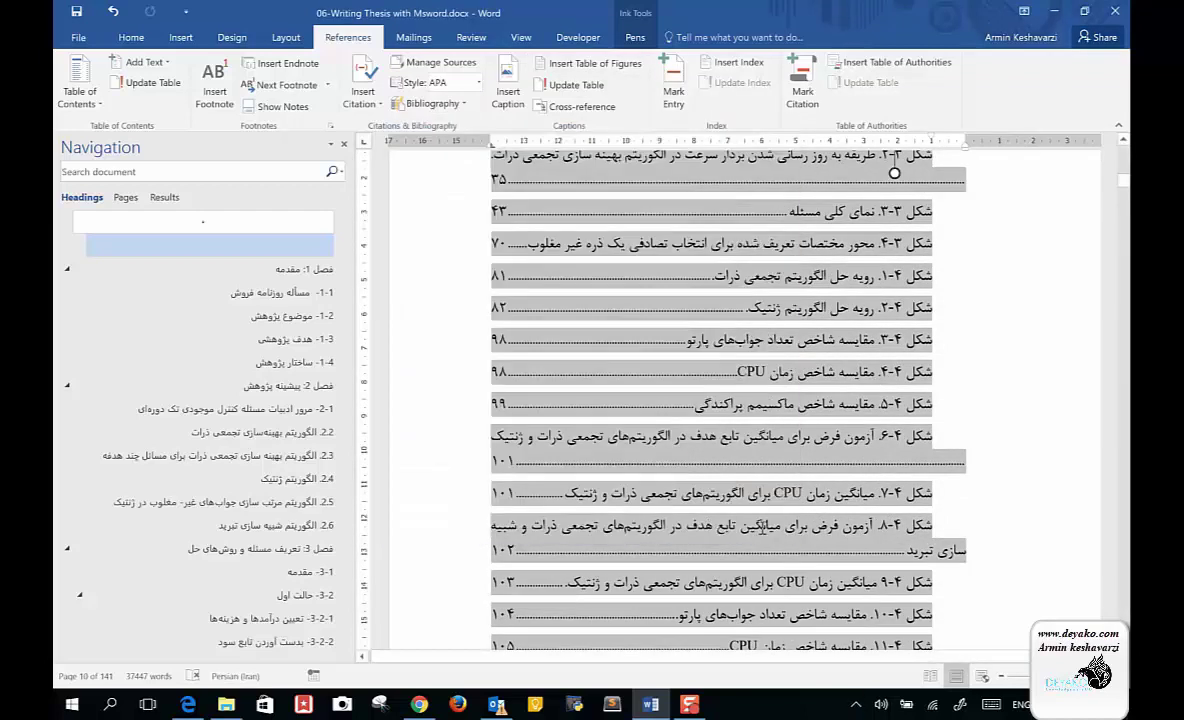
scroll(762, 527, "up", 5)
scroll(762, 527, "up", 3)
scroll(762, 527, "up", 1)
scroll(762, 527, "up", 2)
Refresh the list of tables with F9.
scroll(762, 527, "up", 1)
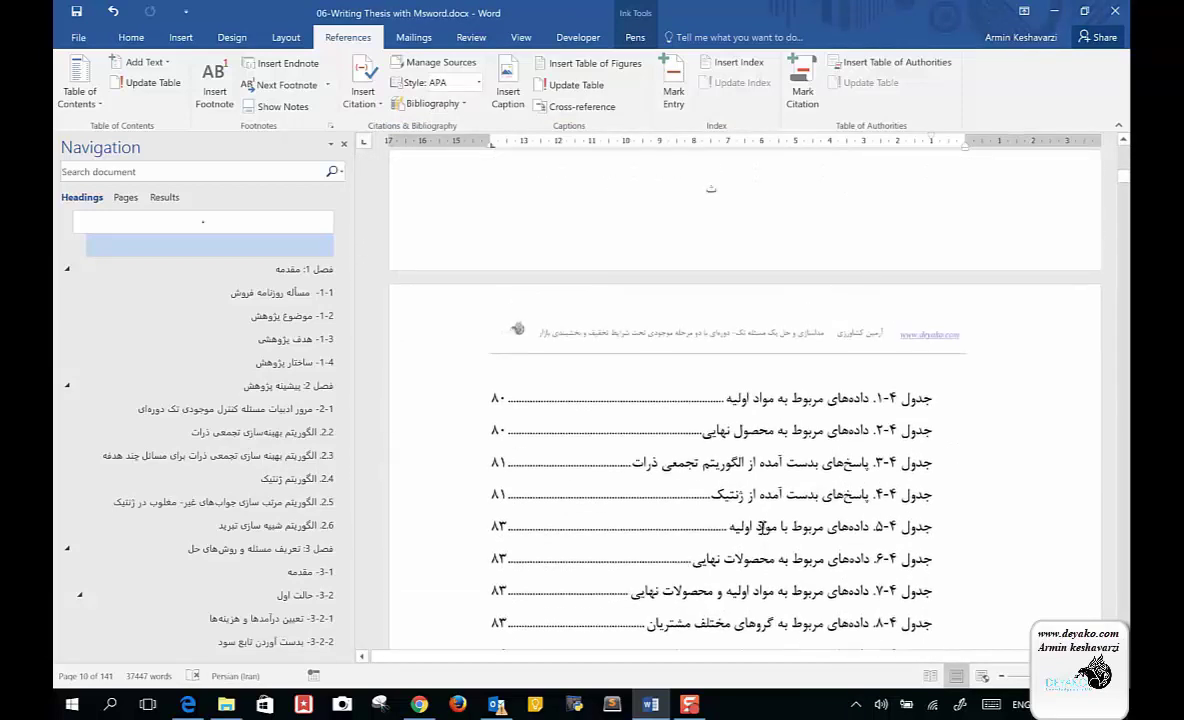
left_click(873, 438)
key("F9")
Open the Section 3 footer on the table-of-contents page for editing.
scroll(880, 416, "down", 1)
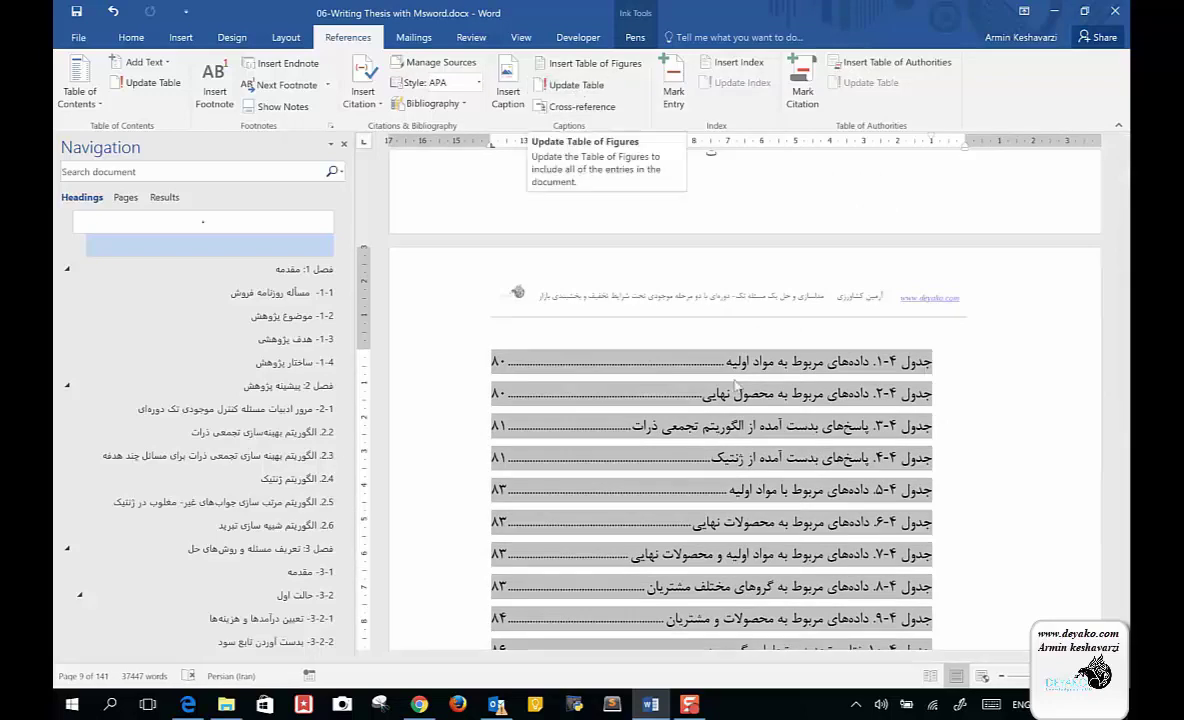
scroll(779, 464, "down", 2)
scroll(779, 464, "down", 4)
scroll(779, 464, "down", 3)
scroll(779, 464, "down", 1)
scroll(779, 464, "down", 3)
scroll(780, 467, "down", 2)
scroll(779, 470, "down", 2)
scroll(558, 480, "down", 4)
scroll(560, 482, "down", 1)
scroll(561, 484, "down", 6)
scroll(561, 484, "down", 5)
scroll(561, 485, "down", 1)
scroll(562, 487, "up", 2)
scroll(561, 490, "up", 3)
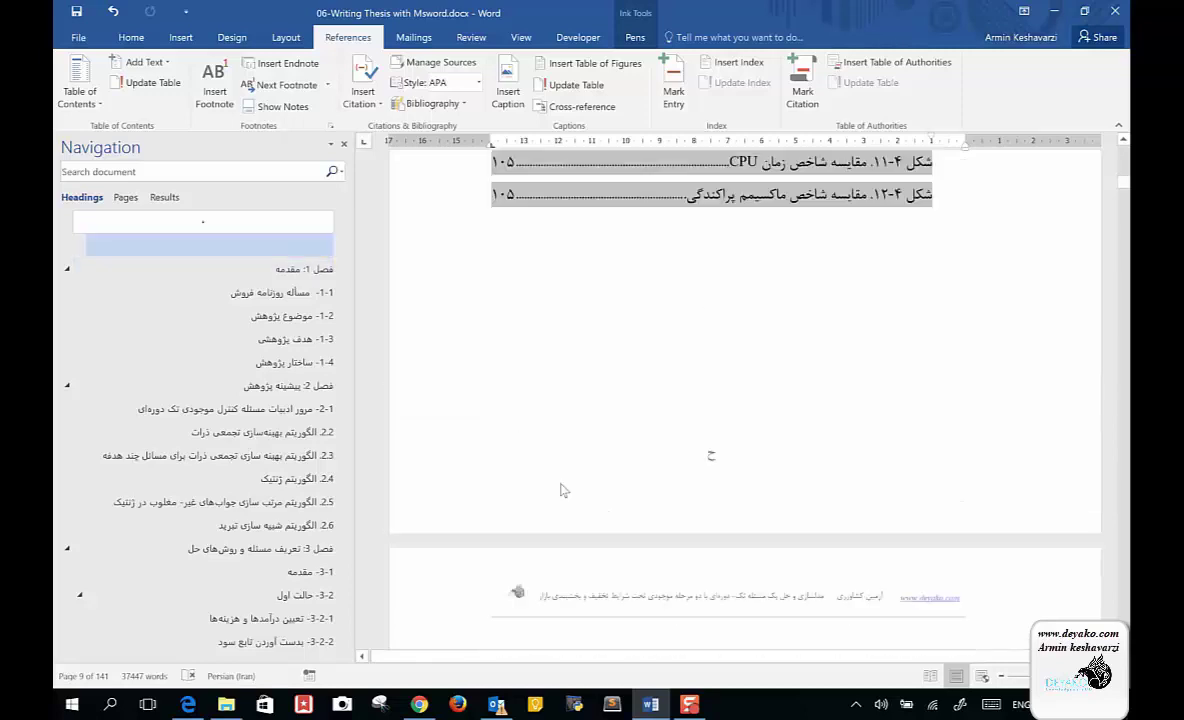
scroll(712, 462, "up", 5)
scroll(712, 462, "up", 5)
scroll(712, 462, "up", 8)
scroll(713, 463, "up", 5)
scroll(712, 462, "up", 5)
scroll(712, 462, "up", 5)
scroll(712, 462, "up", 5)
scroll(711, 461, "up", 2)
scroll(711, 461, "down", 3)
scroll(711, 461, "up", 10)
scroll(711, 461, "up", 10)
scroll(711, 461, "up", 10)
scroll(711, 461, "up", 8)
scroll(711, 461, "up", 10)
scroll(711, 461, "up", 1)
scroll(711, 461, "down", 4)
scroll(708, 455, "up", 2)
scroll(766, 439, "down", 1)
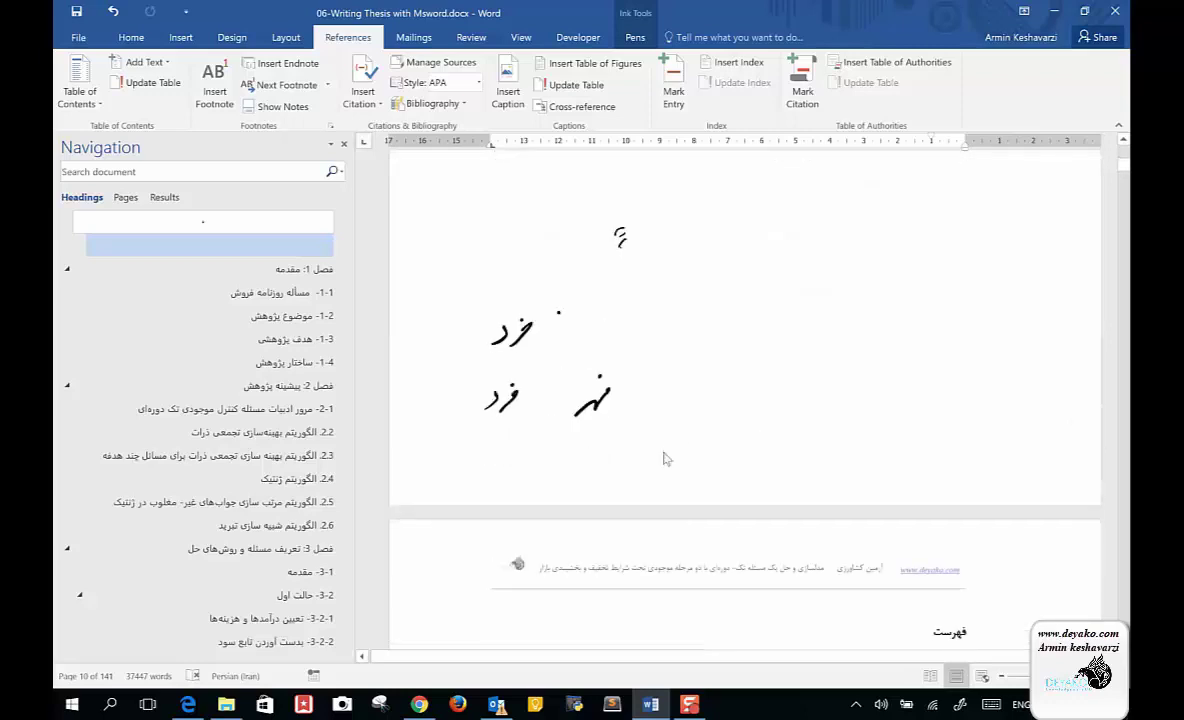
scroll(734, 468, "up", 15)
scroll(735, 466, "up", 2)
scroll(735, 465, "up", 2)
scroll(733, 465, "up", 5)
scroll(733, 465, "up", 3)
scroll(733, 465, "down", 12)
scroll(732, 467, "down", 8)
scroll(732, 467, "down", 4)
scroll(732, 466, "down", 1)
scroll(733, 465, "down", 2)
scroll(733, 464, "down", 4)
scroll(734, 466, "down", 5)
double_click(711, 426)
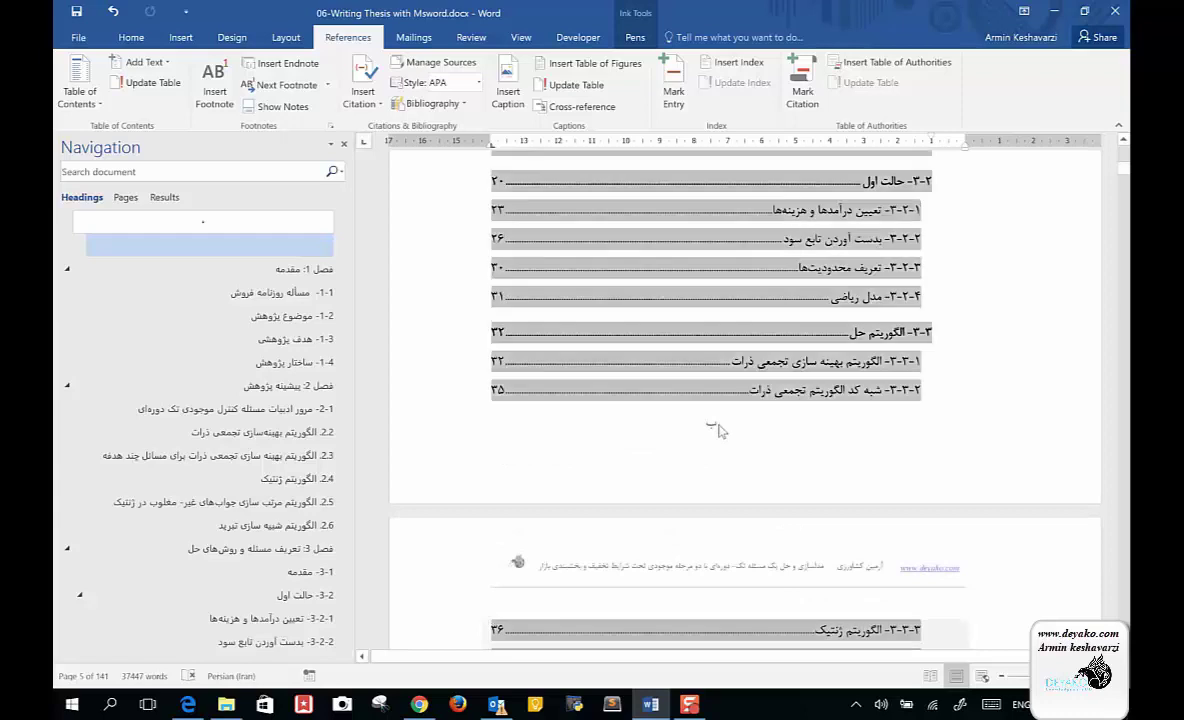
scroll(839, 457, "up", 5)
scroll(839, 457, "up", 7)
scroll(839, 458, "up", 7)
scroll(839, 459, "up", 3)
scroll(839, 457, "up", 3)
scroll(839, 457, "up", 1)
scroll(839, 457, "down", 3)
scroll(839, 457, "down", 8)
scroll(839, 457, "down", 1)
scroll(839, 457, "down", 6)
scroll(839, 457, "down", 1)
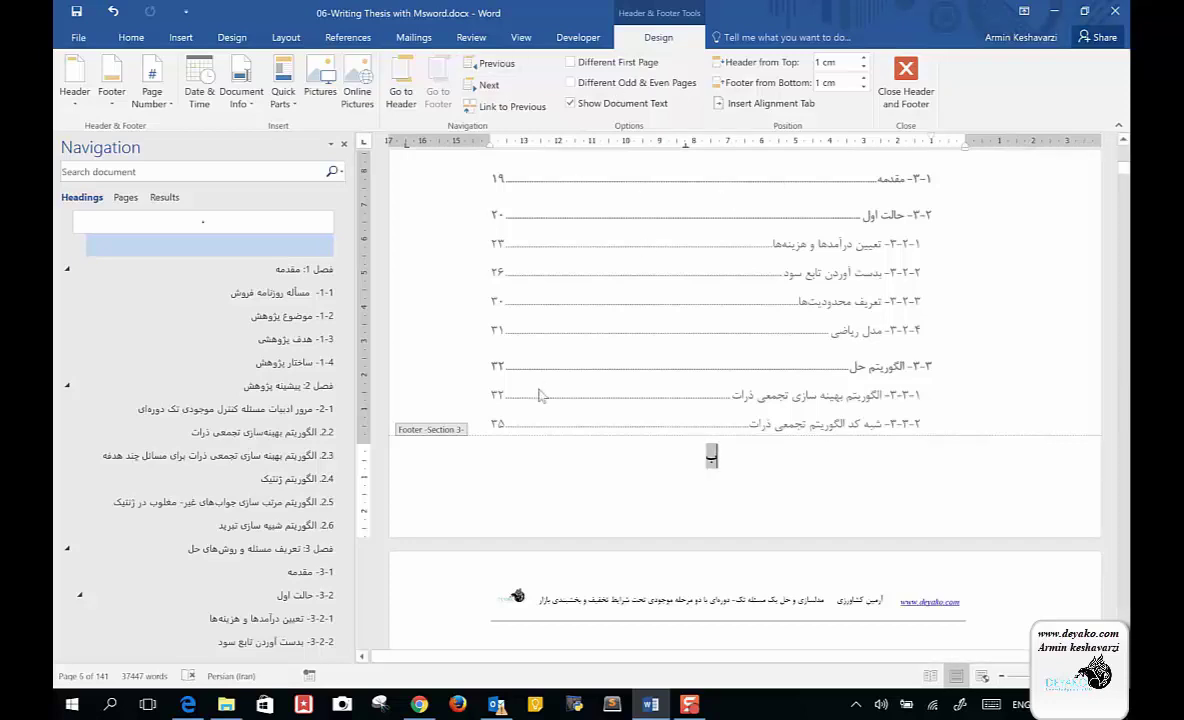
Put a Plain Number 3 page number at the bottom of the contents-section footer.
left_click(138, 72)
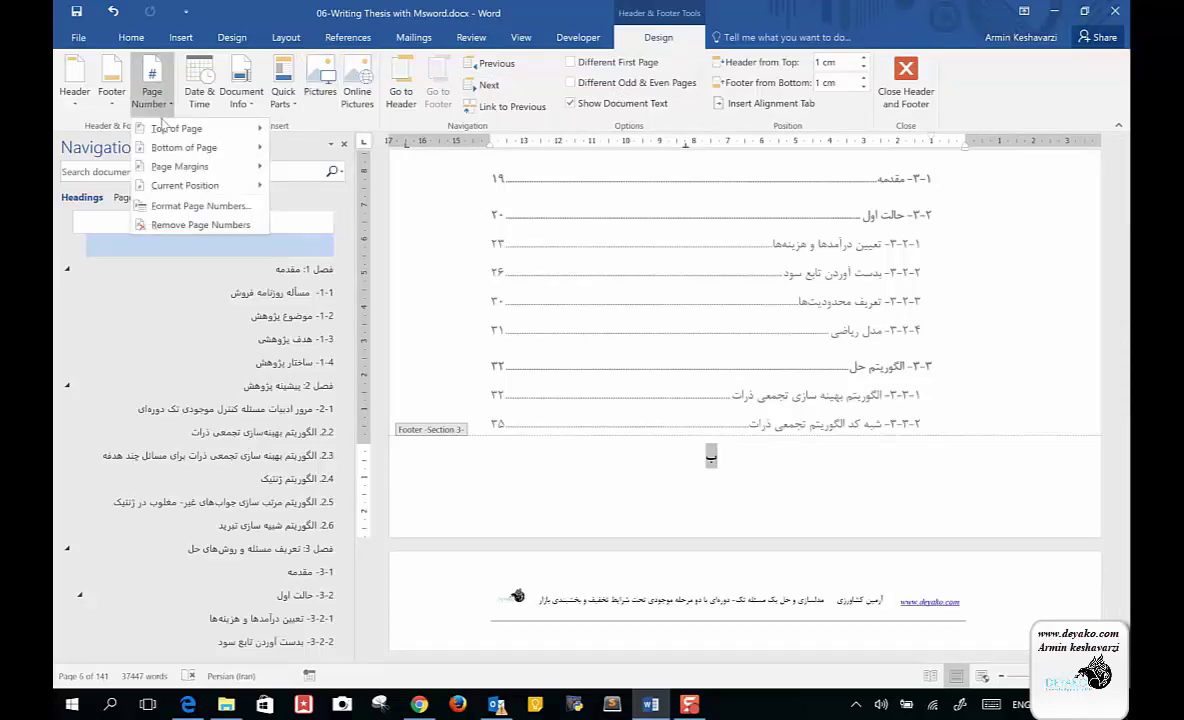
mouse_move(176, 128)
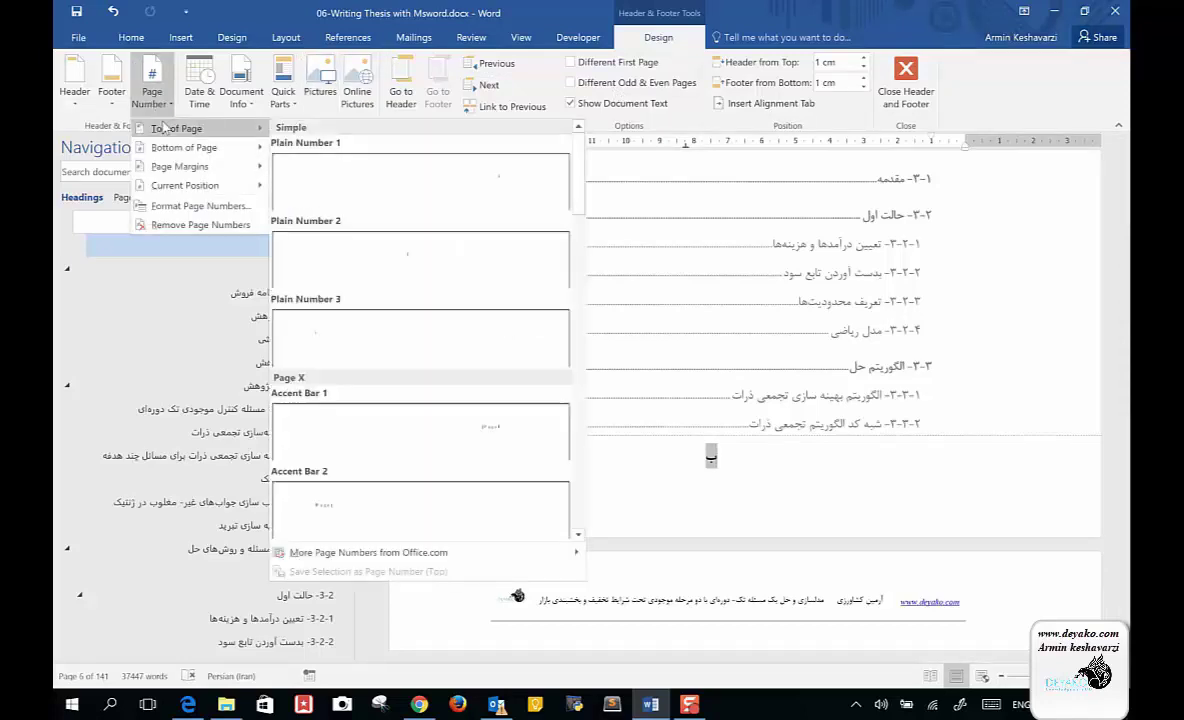
left_click(345, 320)
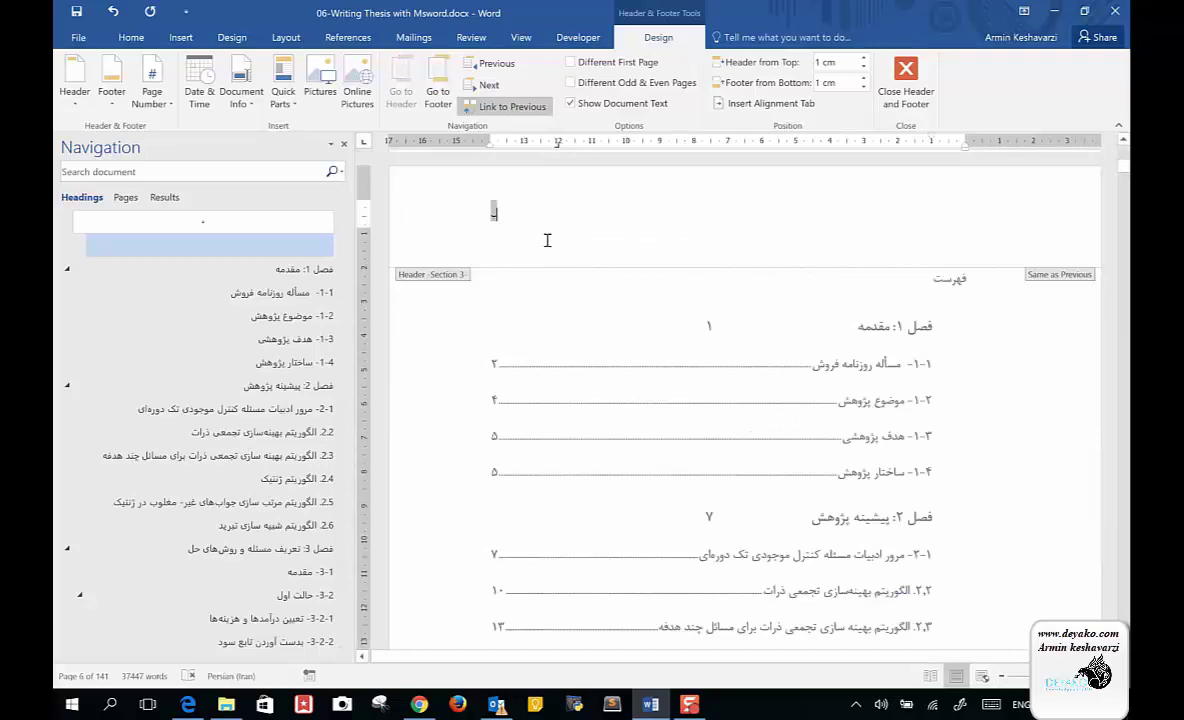
left_click(152, 75)
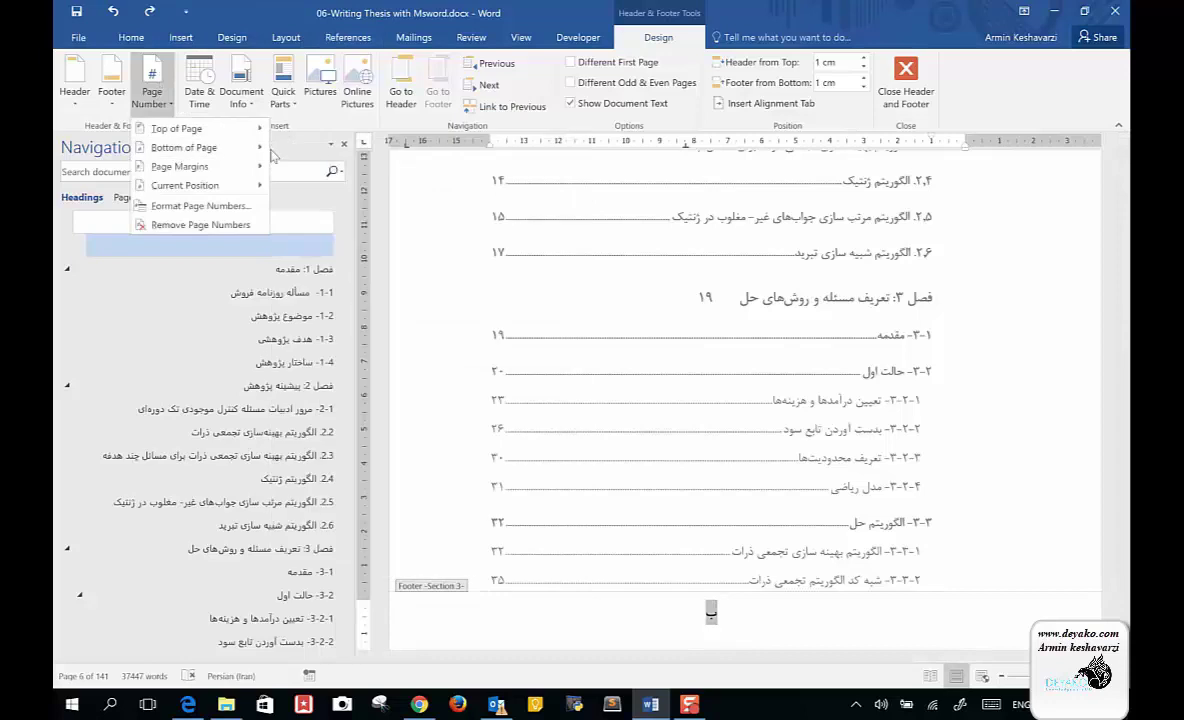
mouse_move(184, 147)
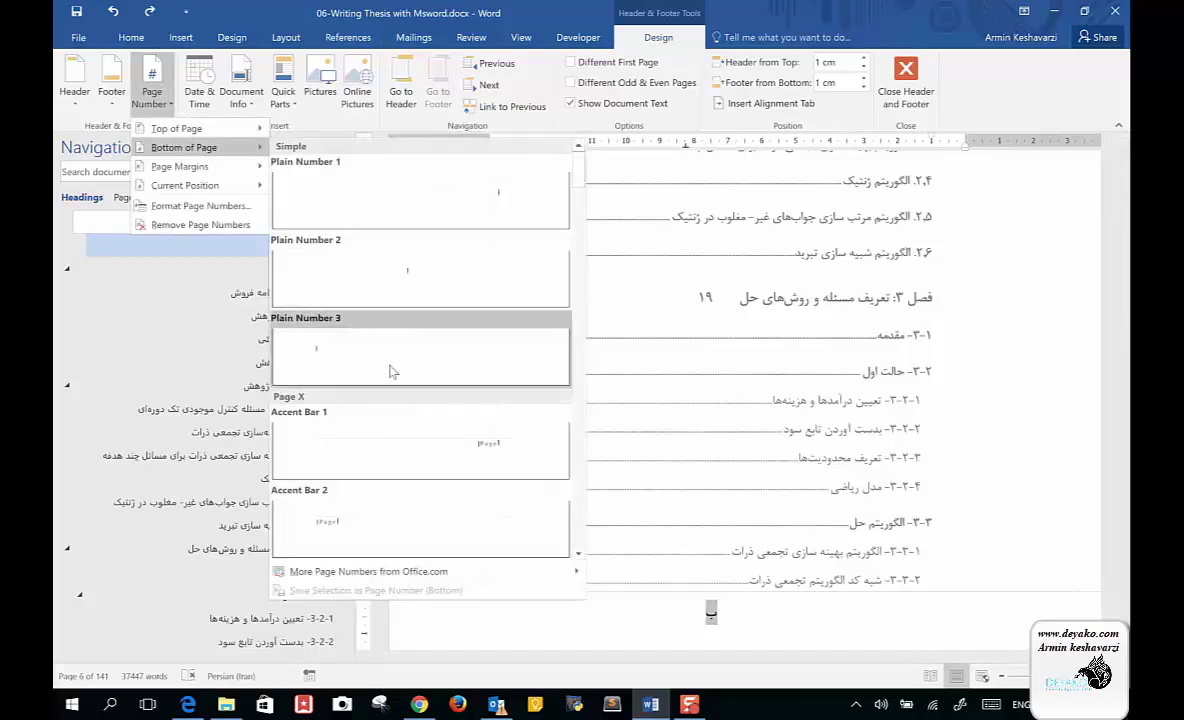
left_click(708, 605)
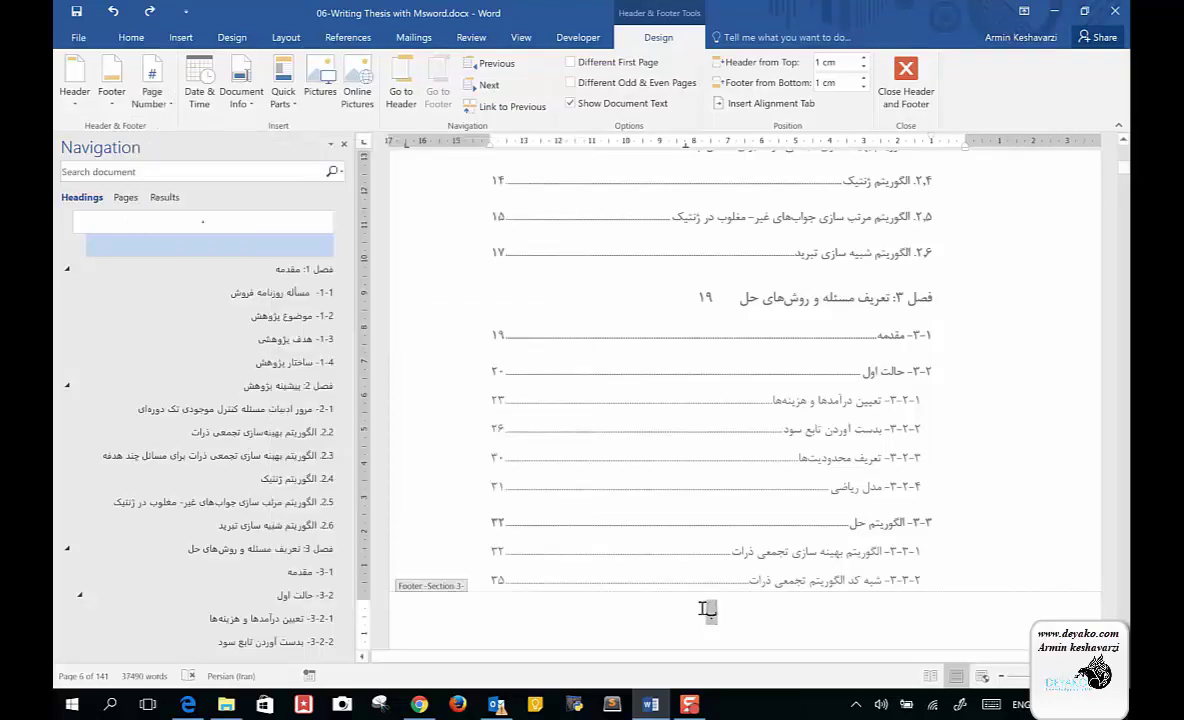
left_click(163, 99)
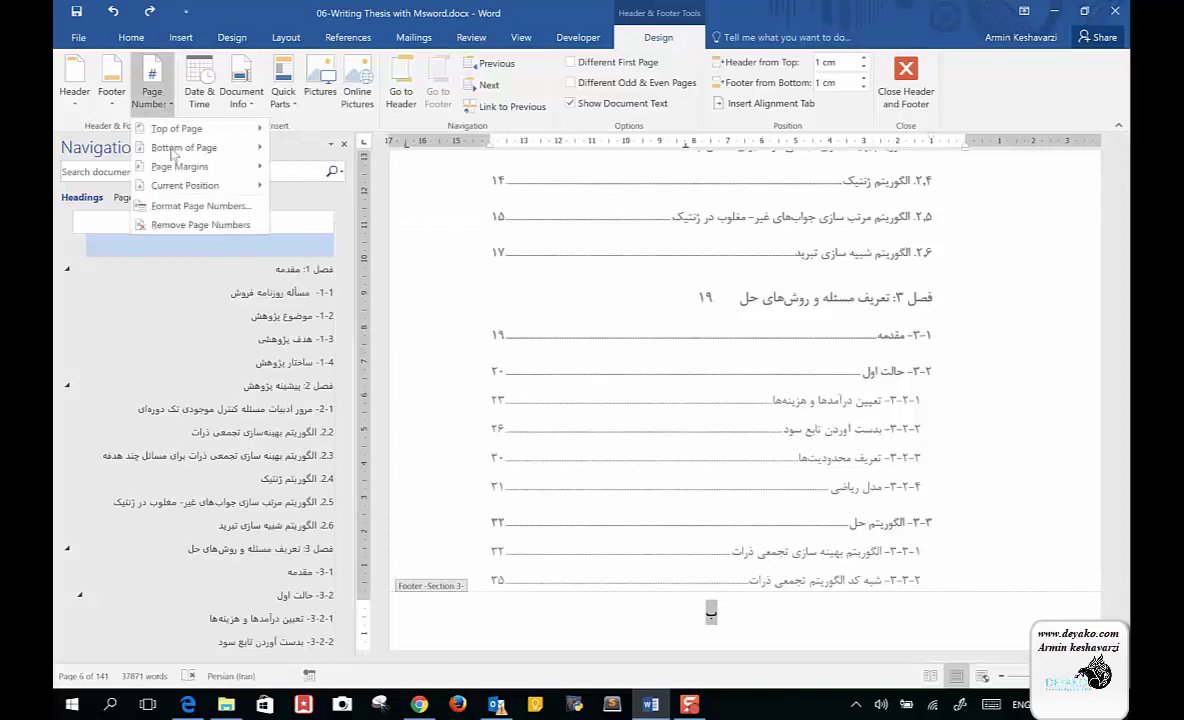
Format Section 3 page numbers as Persian letters (أ ب ت) without the chapter number.
left_click(176, 207)
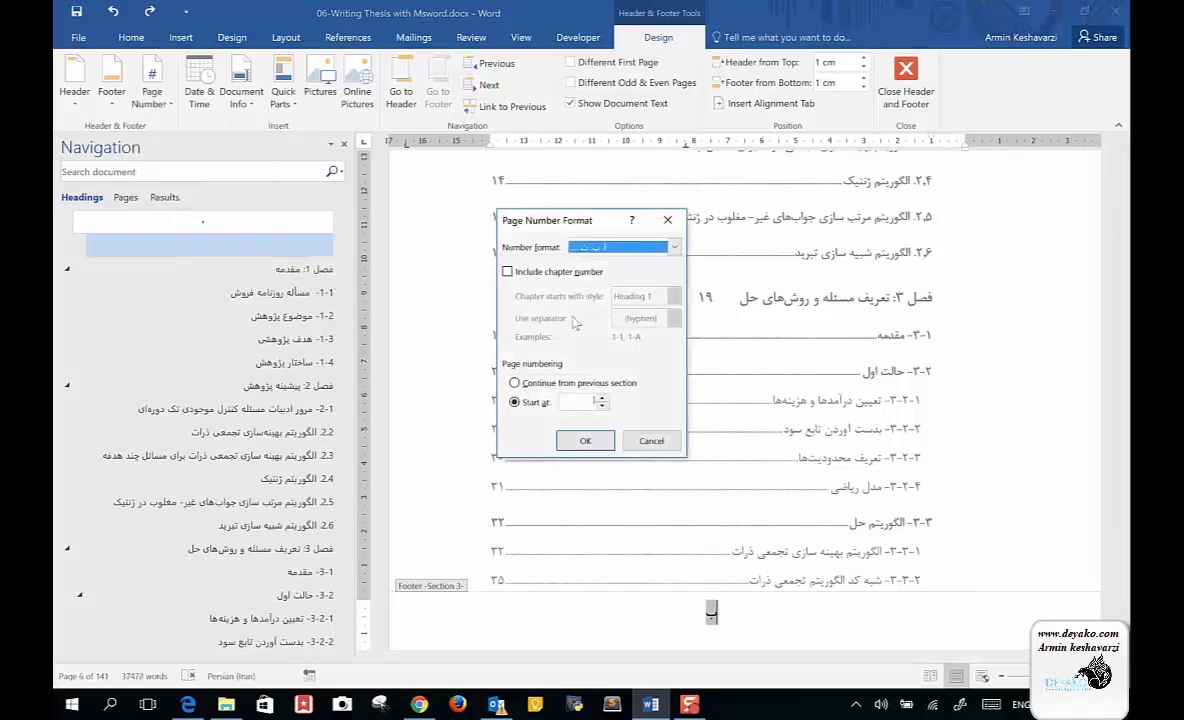
left_click(673, 247)
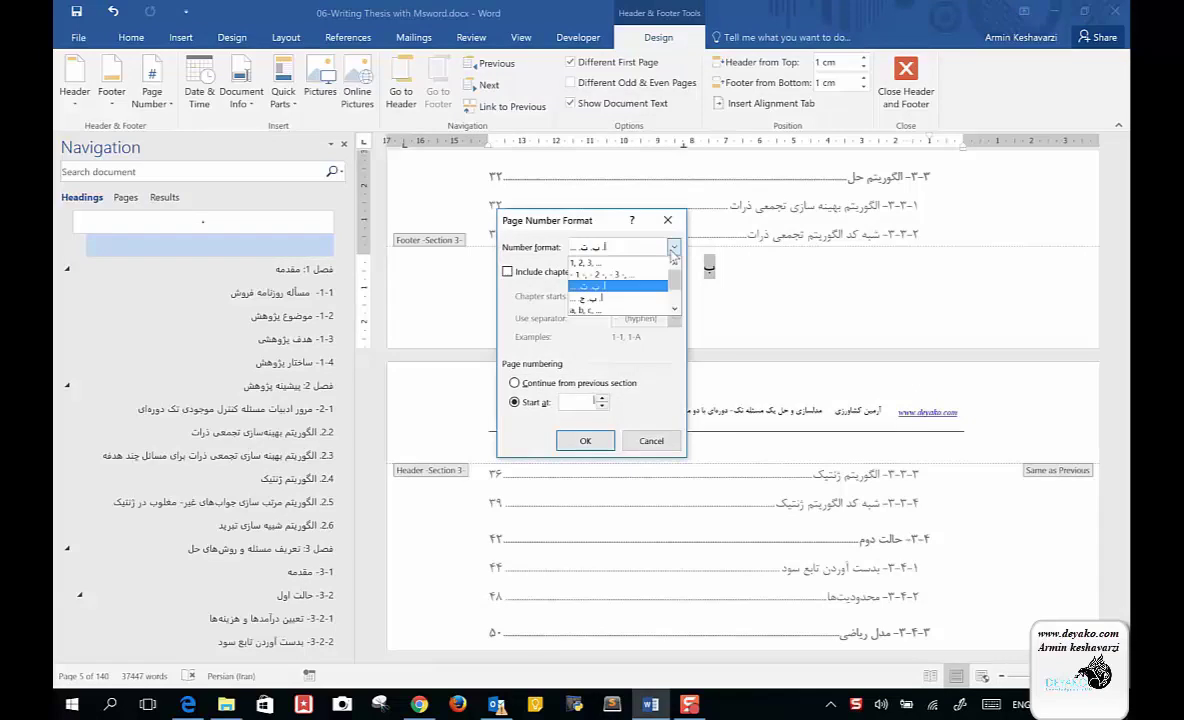
left_click(585, 262)
left_click(673, 247)
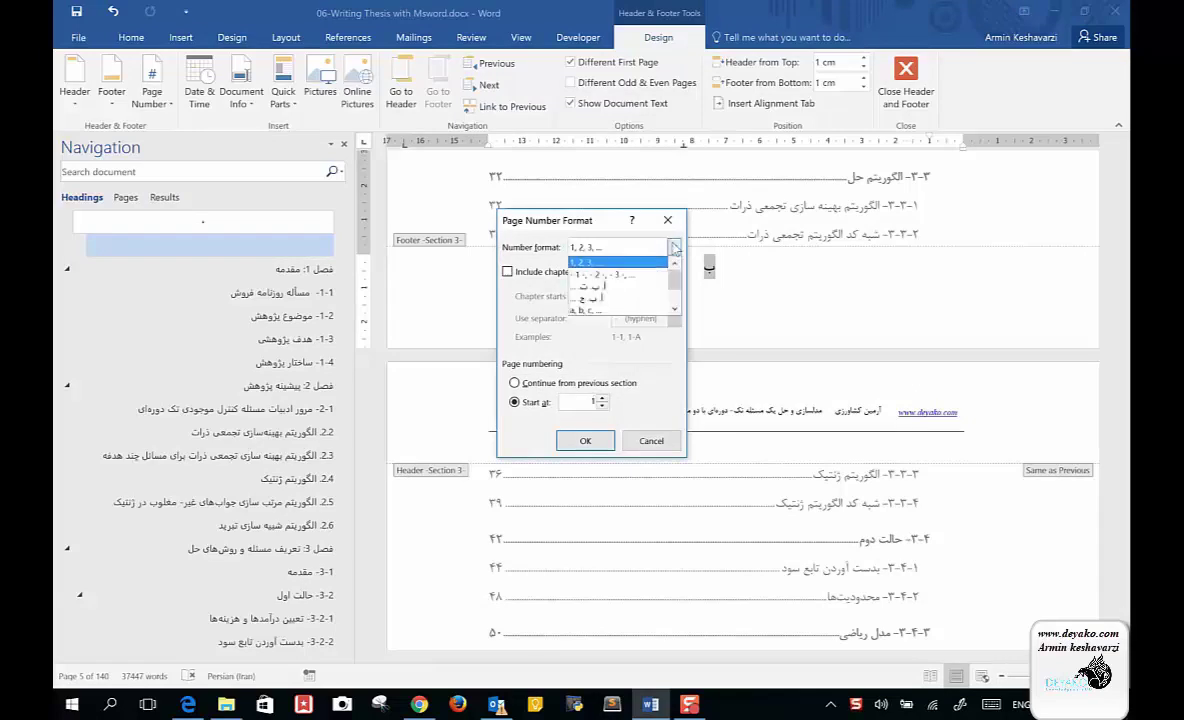
left_click(636, 275)
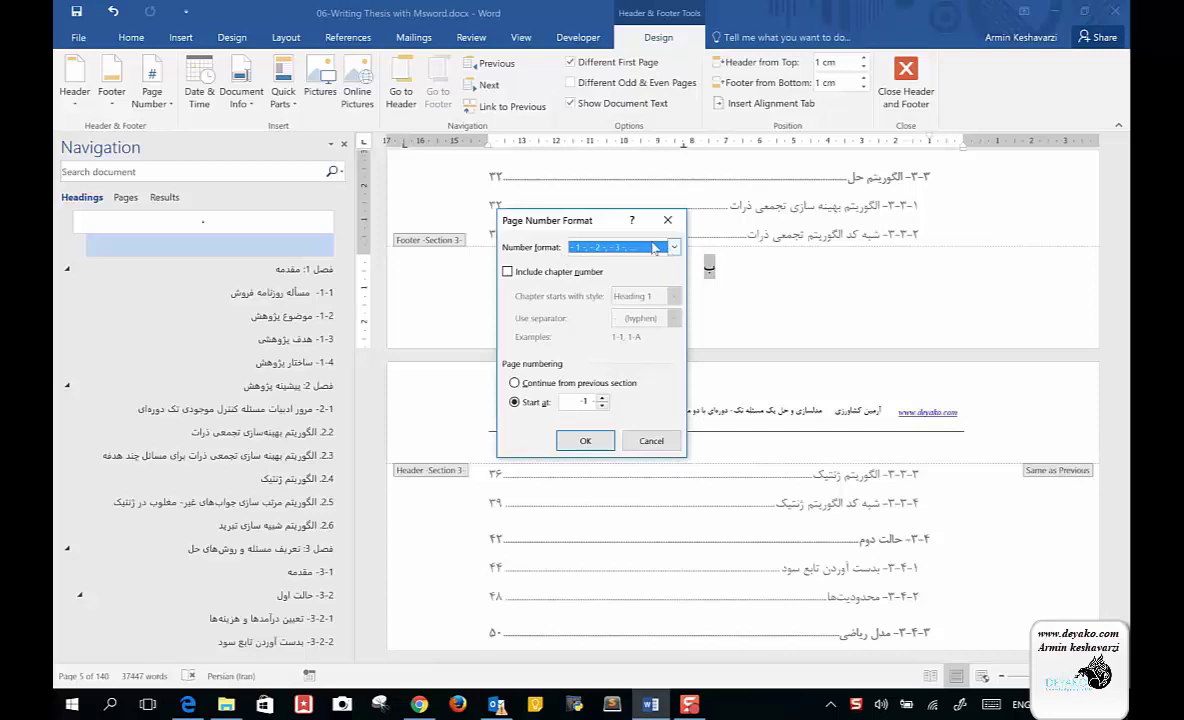
left_click(675, 248)
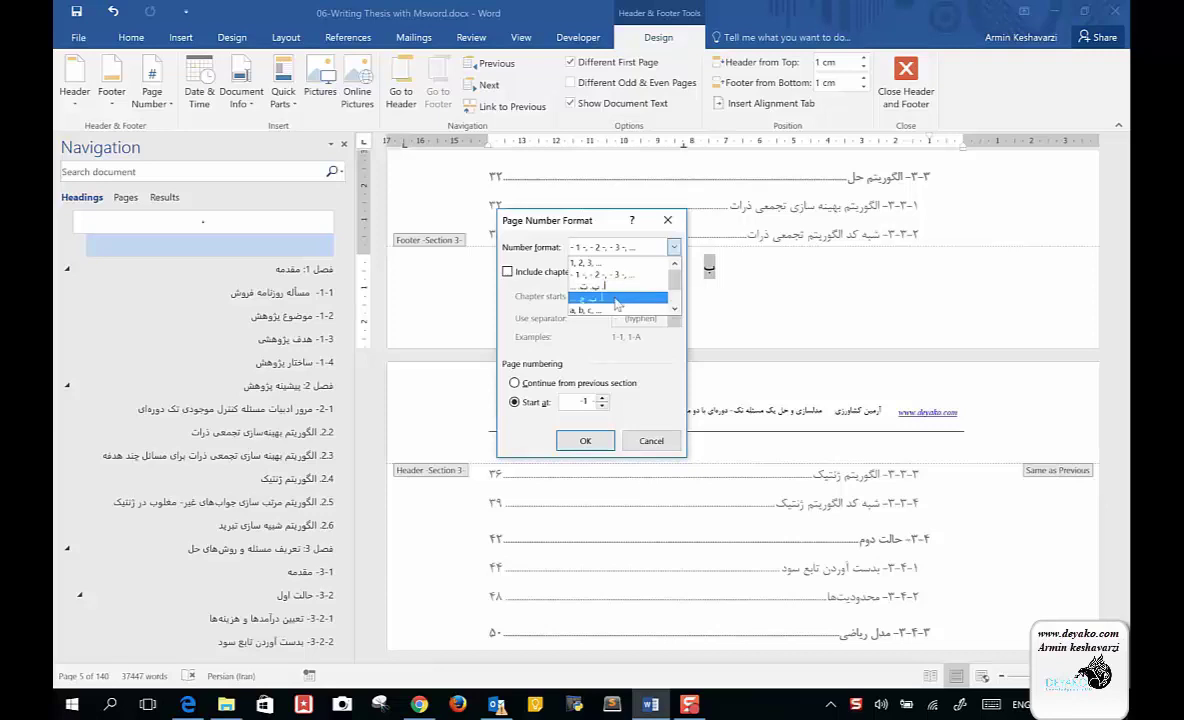
left_click(617, 289)
left_click(512, 272)
left_click(675, 297)
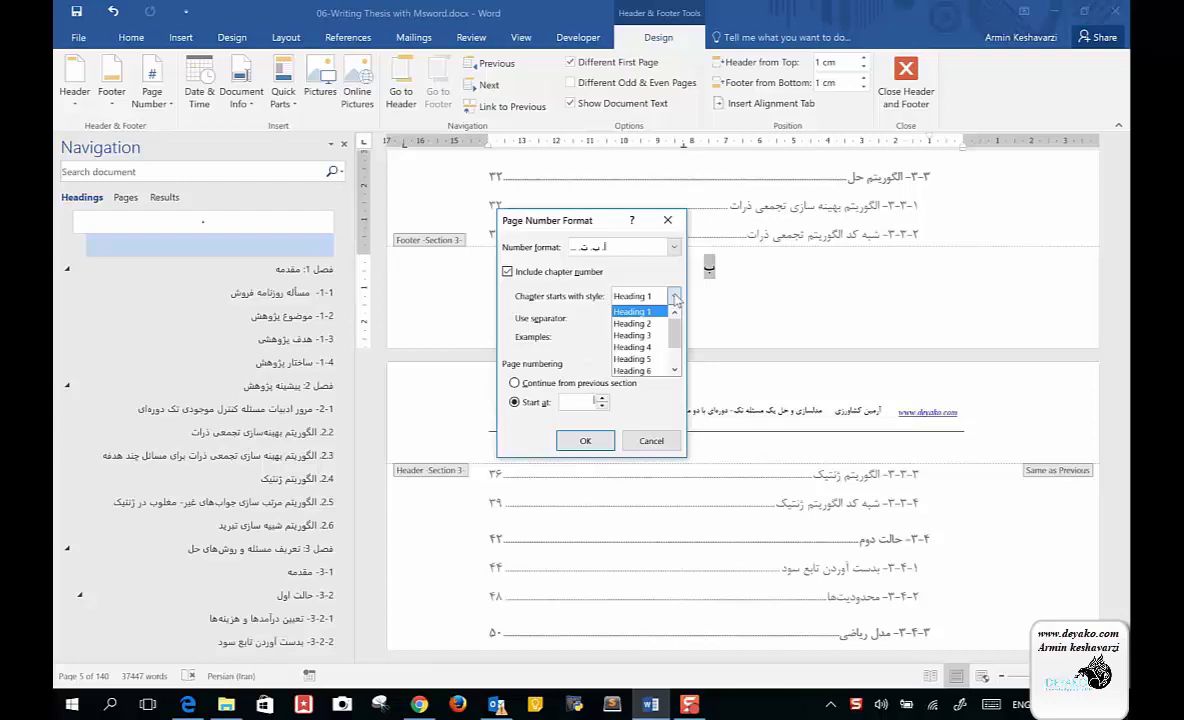
left_click(507, 272)
left_click(508, 273)
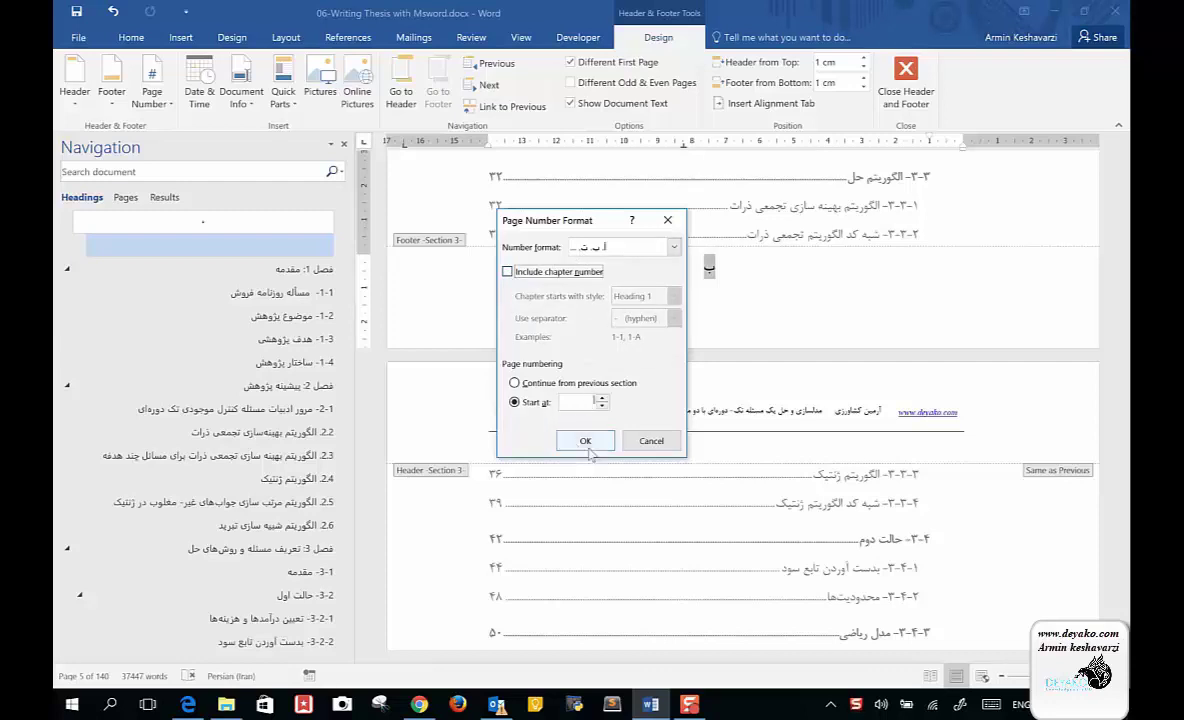
left_click(580, 441)
scroll(695, 490, "down", 1)
scroll(695, 490, "down", 3)
scroll(695, 490, "down", 3)
scroll(695, 490, "down", 5)
scroll(700, 440, "down", 3)
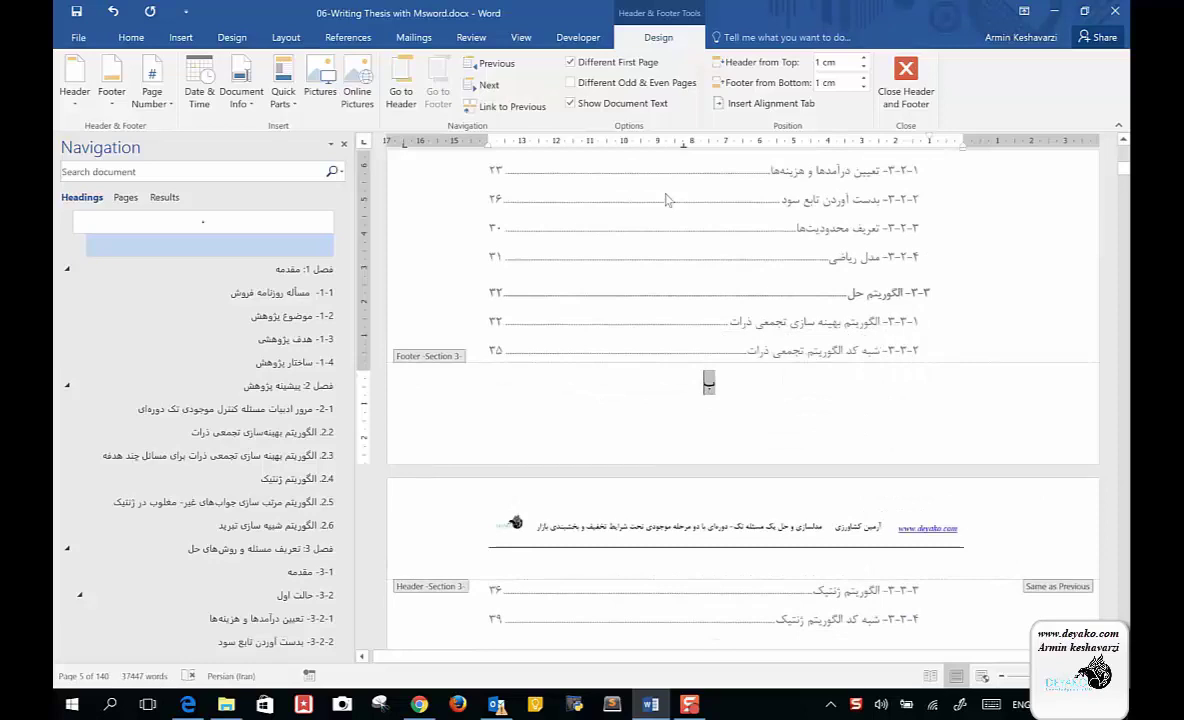
Check the front-matter footers and select the contents page's letter page number ب.
scroll(765, 299, "up", 2)
scroll(765, 299, "up", 3)
scroll(765, 299, "up", 3)
scroll(770, 297, "up", 1)
scroll(765, 299, "up", 2)
scroll(765, 299, "down", 8)
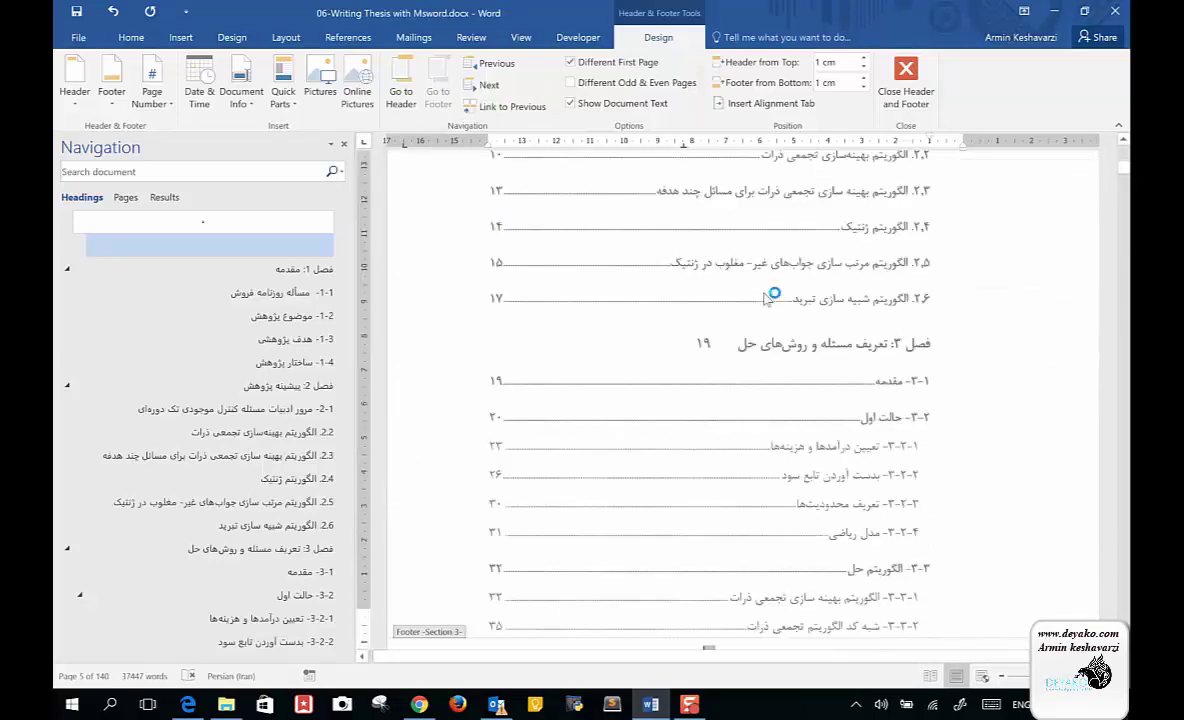
scroll(766, 299, "up", 5)
scroll(766, 299, "up", 1)
scroll(775, 275, "up", 2)
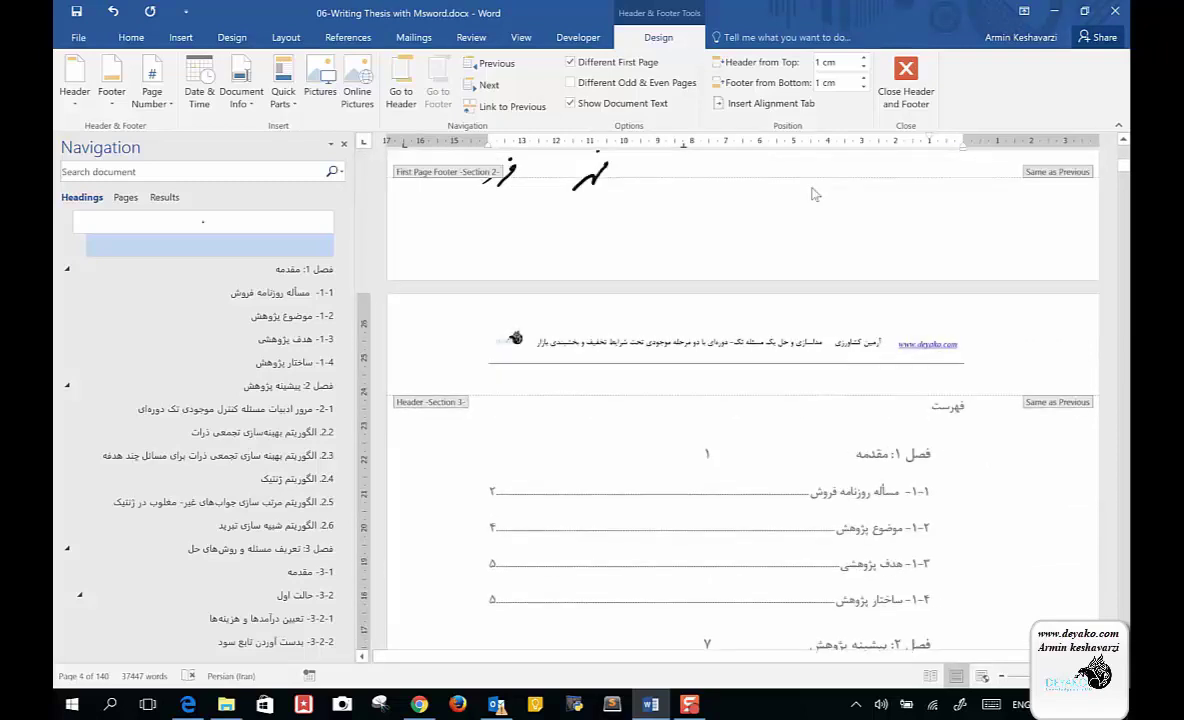
scroll(668, 310, "up", 3)
scroll(668, 310, "up", 2)
scroll(668, 310, "up", 2)
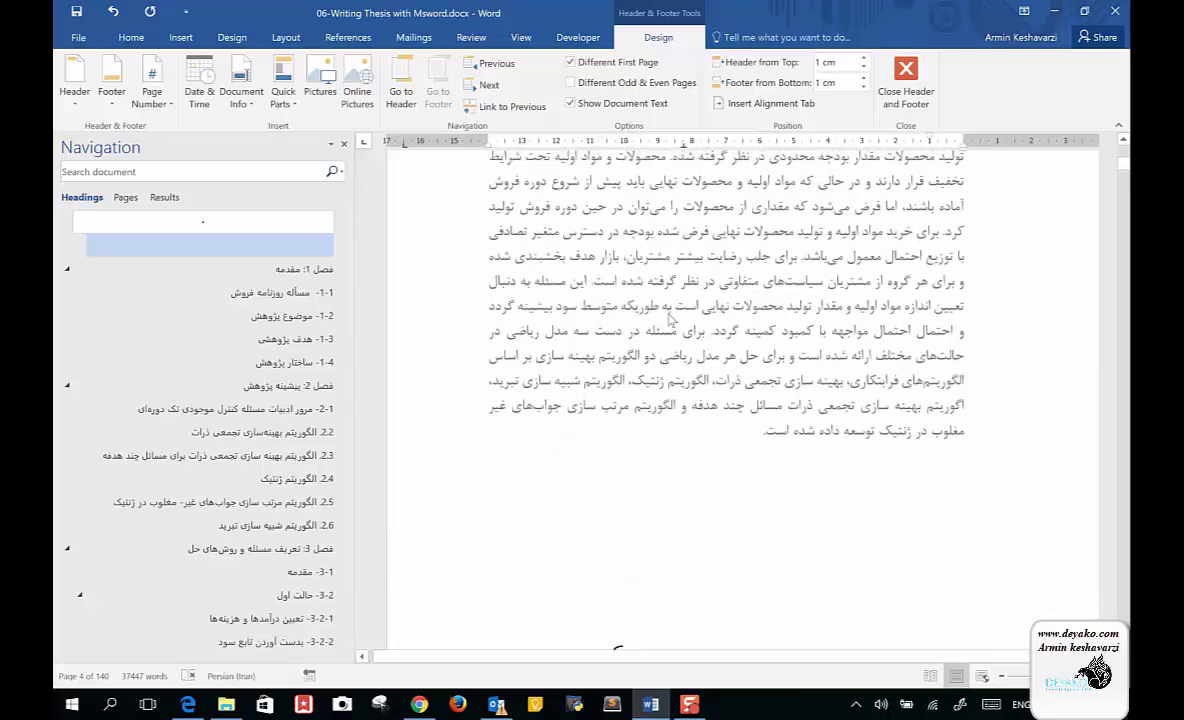
scroll(670, 318, "down", 2)
scroll(670, 318, "down", 2)
scroll(670, 318, "down", 2)
scroll(670, 318, "down", 1)
scroll(670, 318, "down", 4)
scroll(669, 317, "down", 1)
scroll(668, 380, "down", 2)
left_click(703, 425)
key("alt+shift")
scroll(904, 380, "down", 2)
scroll(904, 377, "down", 1)
scroll(904, 377, "down", 1)
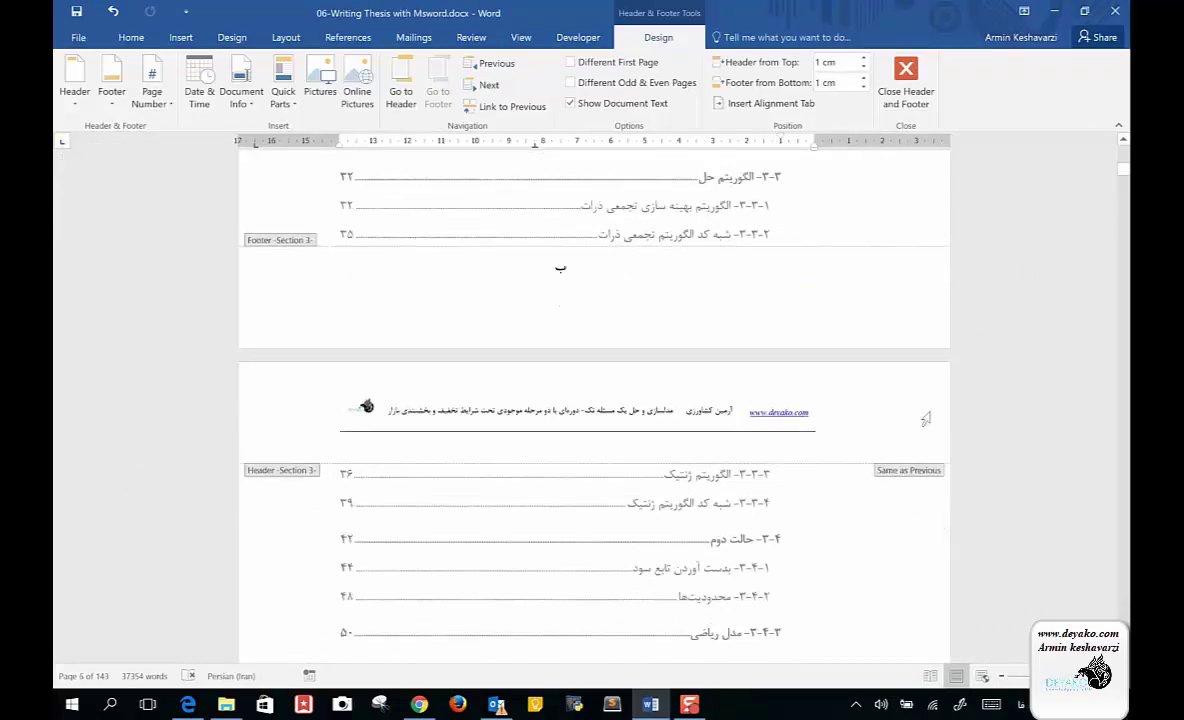
double_click(597, 265)
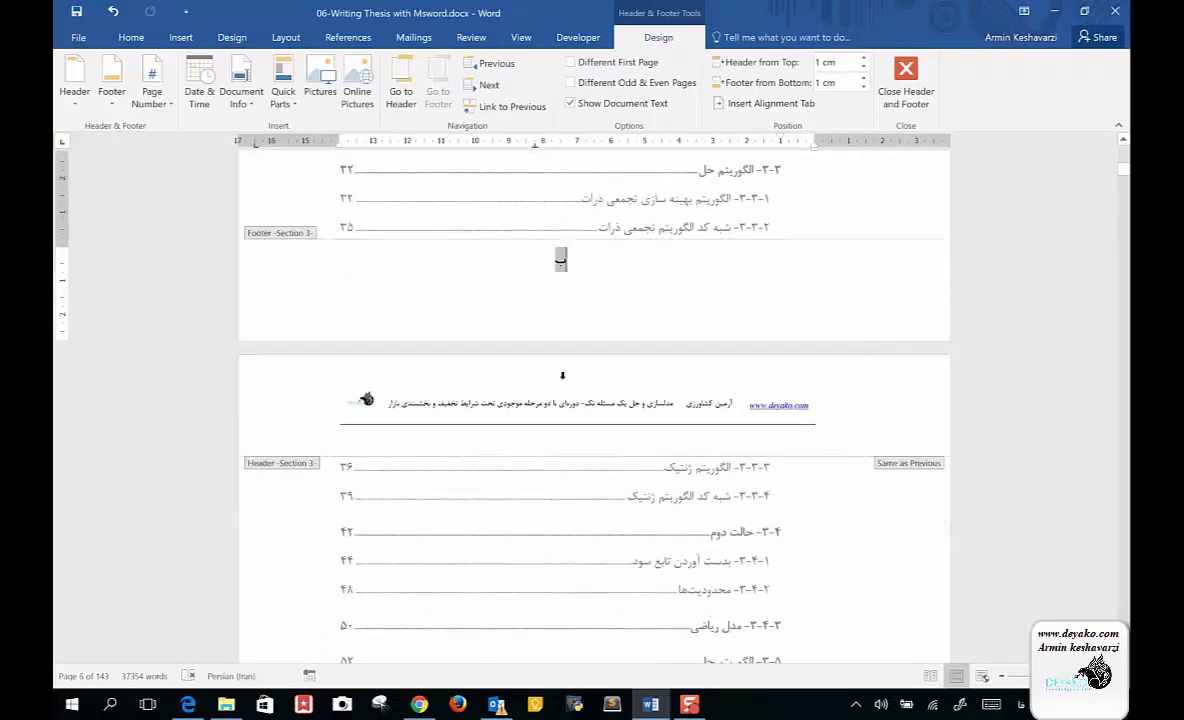
Scroll through the contents and lists to page 10, where Chapter 1 (مقدمه) begins.
scroll(562, 376, "down", 3)
scroll(563, 380, "down", 5)
scroll(563, 383, "down", 7)
scroll(565, 386, "down", 5)
scroll(565, 386, "down", 3)
scroll(565, 386, "down", 4)
scroll(565, 385, "down", 4)
scroll(565, 385, "down", 4)
scroll(565, 385, "down", 4)
scroll(564, 384, "down", 4)
scroll(563, 383, "down", 3)
scroll(563, 380, "down", 3)
scroll(552, 429, "down", 3)
scroll(553, 431, "down", 5)
scroll(554, 433, "down", 4)
scroll(555, 436, "down", 3)
scroll(555, 436, "down", 4)
scroll(553, 430, "down", 1)
scroll(553, 430, "down", 5)
scroll(553, 433, "down", 3)
scroll(553, 433, "down", 1)
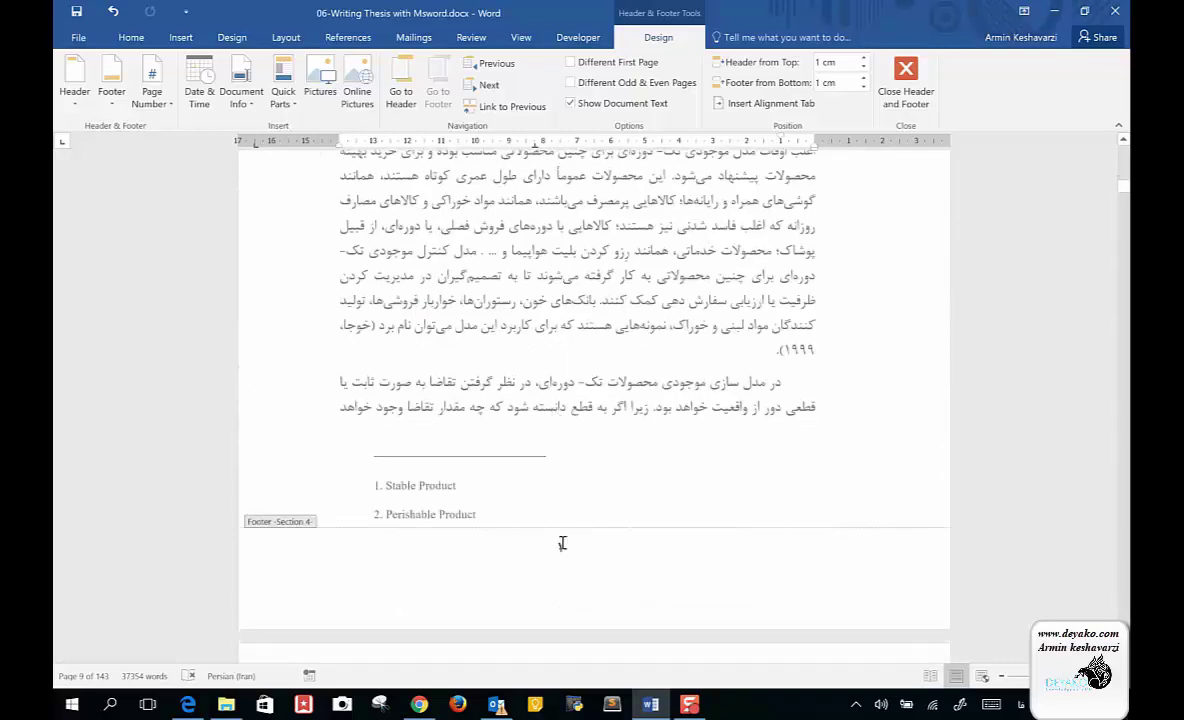
scroll(671, 330, "up", 1)
scroll(700, 340, "up", 5)
scroll(723, 352, "up", 3)
Edit Chapter 1's footer showing page ١ and open its Page Number menu.
scroll(723, 352, "up", 1)
left_click(750, 297)
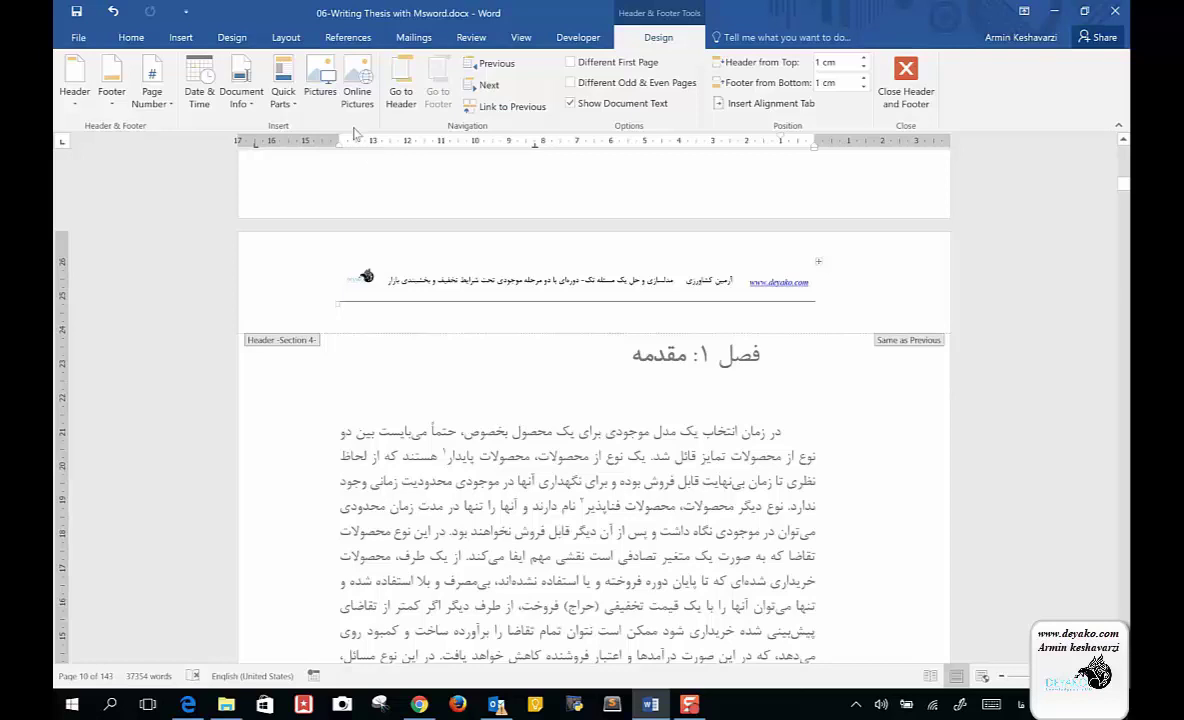
left_click(283, 42)
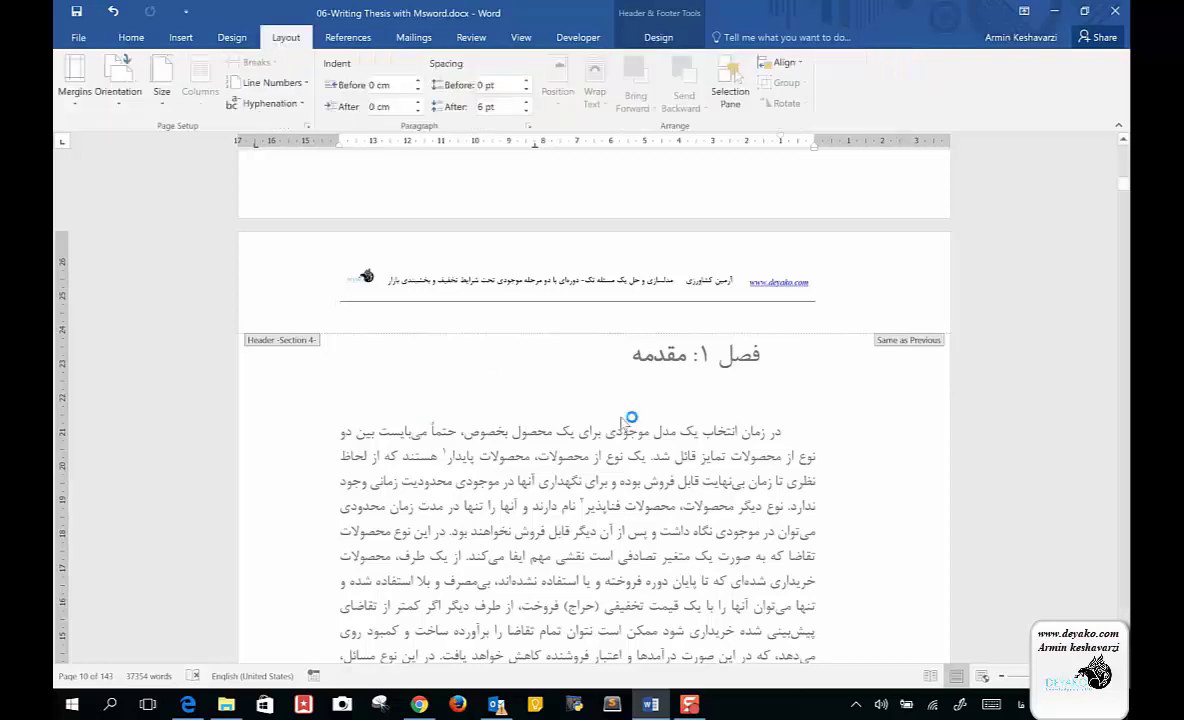
scroll(678, 415, "down", 3)
scroll(675, 420, "down", 3)
scroll(674, 422, "down", 1)
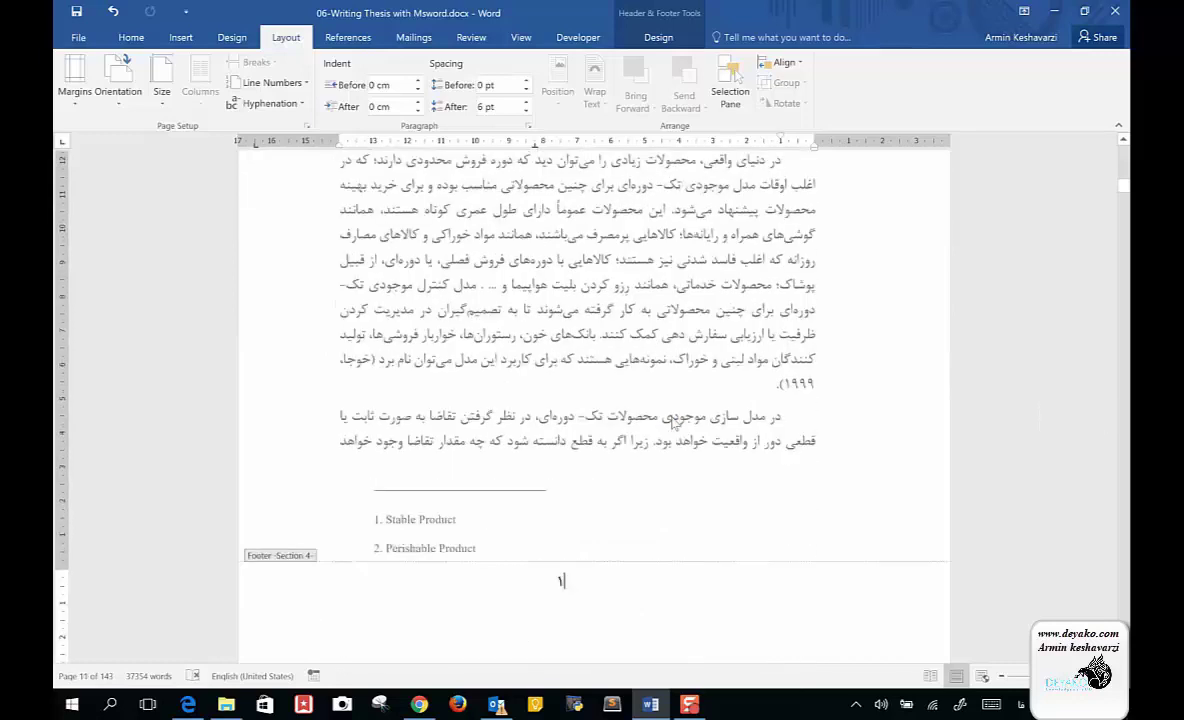
double_click(560, 586)
key("alt+shift")
left_click(655, 37)
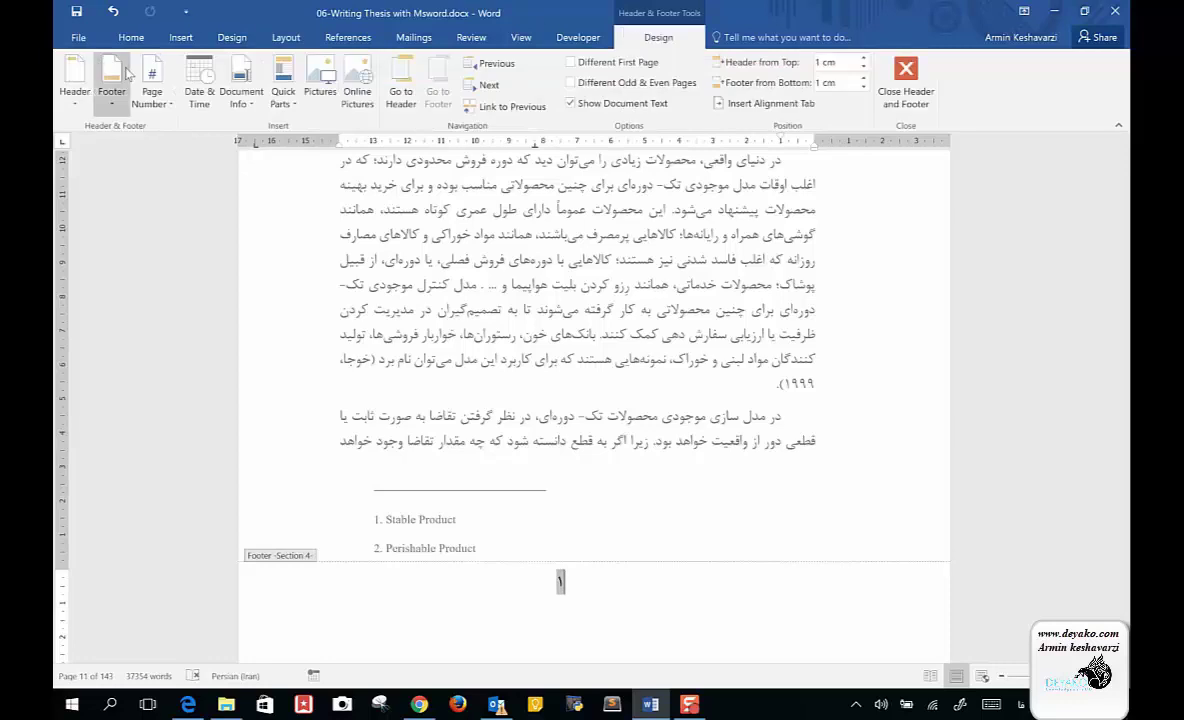
left_click(146, 90)
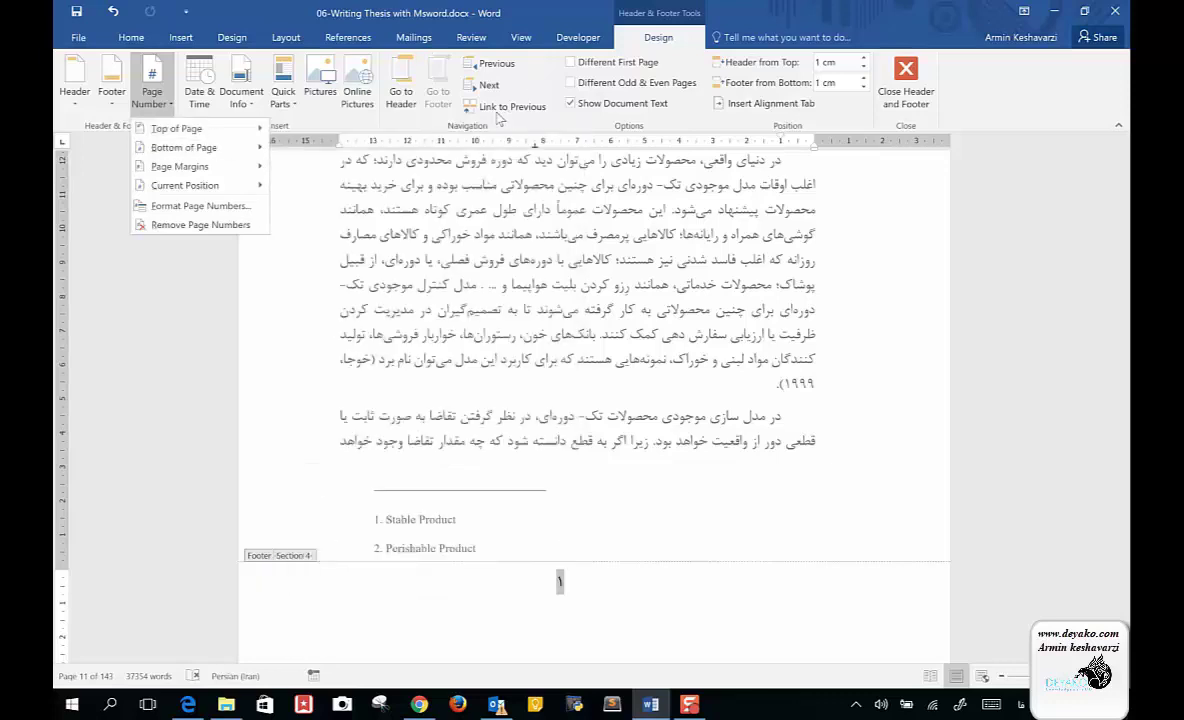
mouse_move(184, 147)
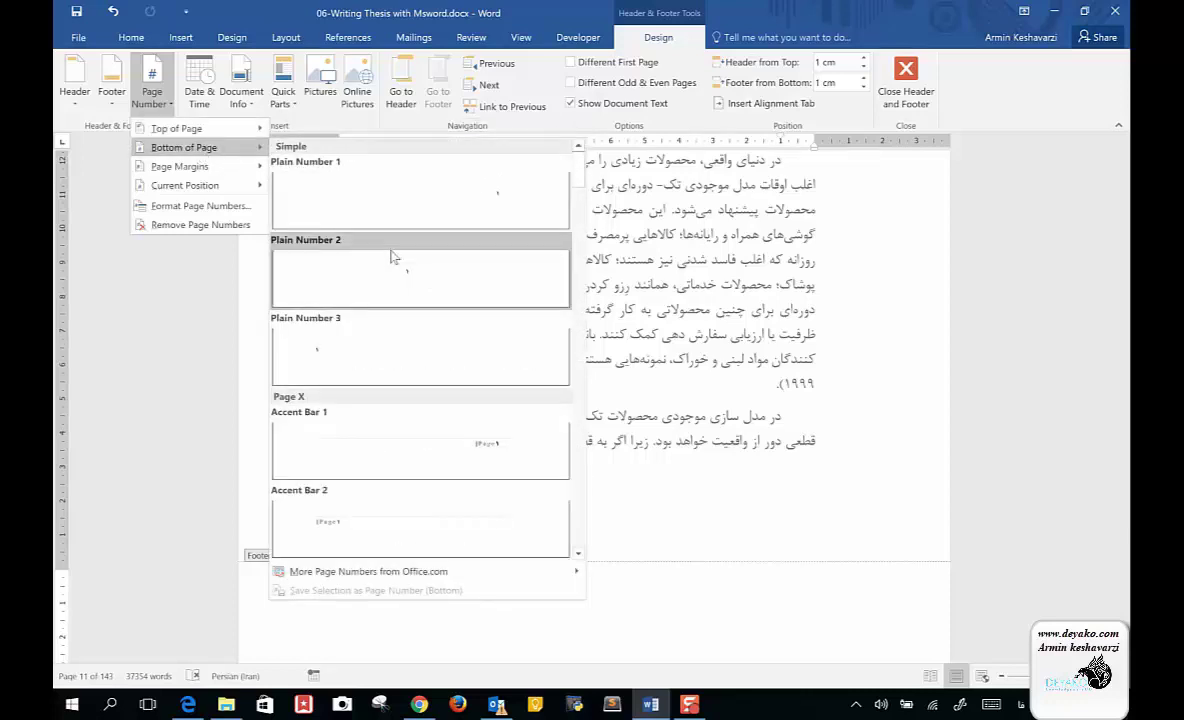
Restart Section 4's page numbering at 1 in the 1, 2, 3 format.
left_click(235, 206)
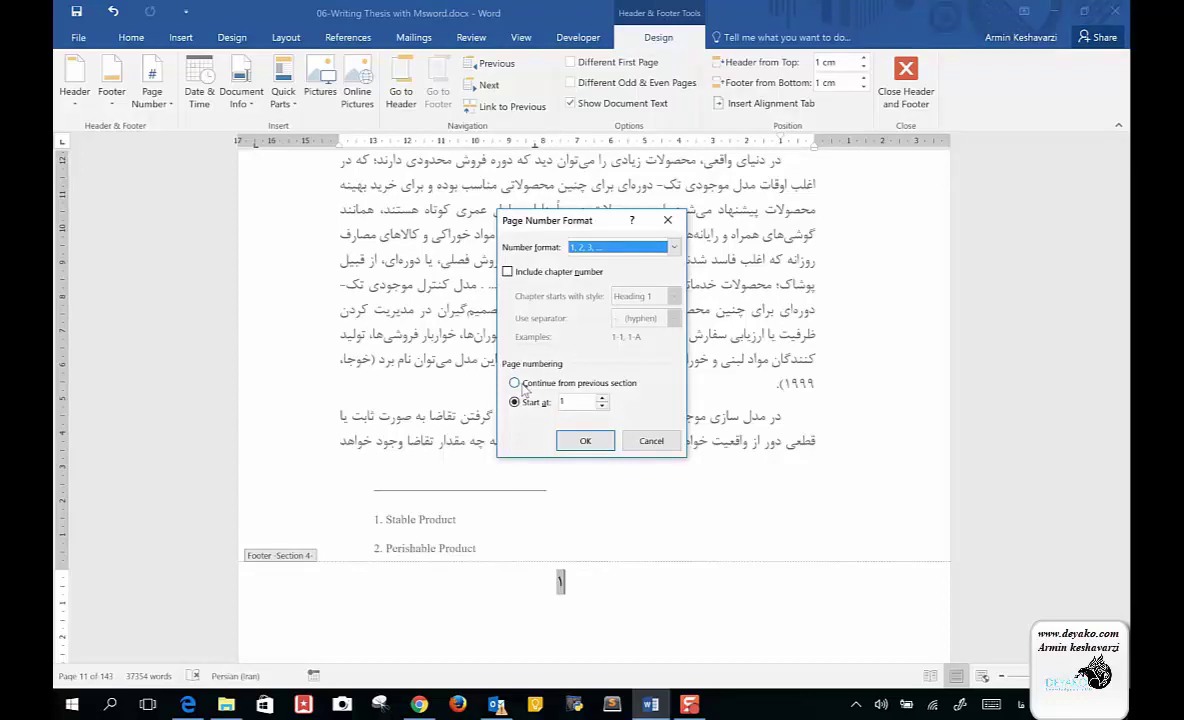
left_click(516, 384)
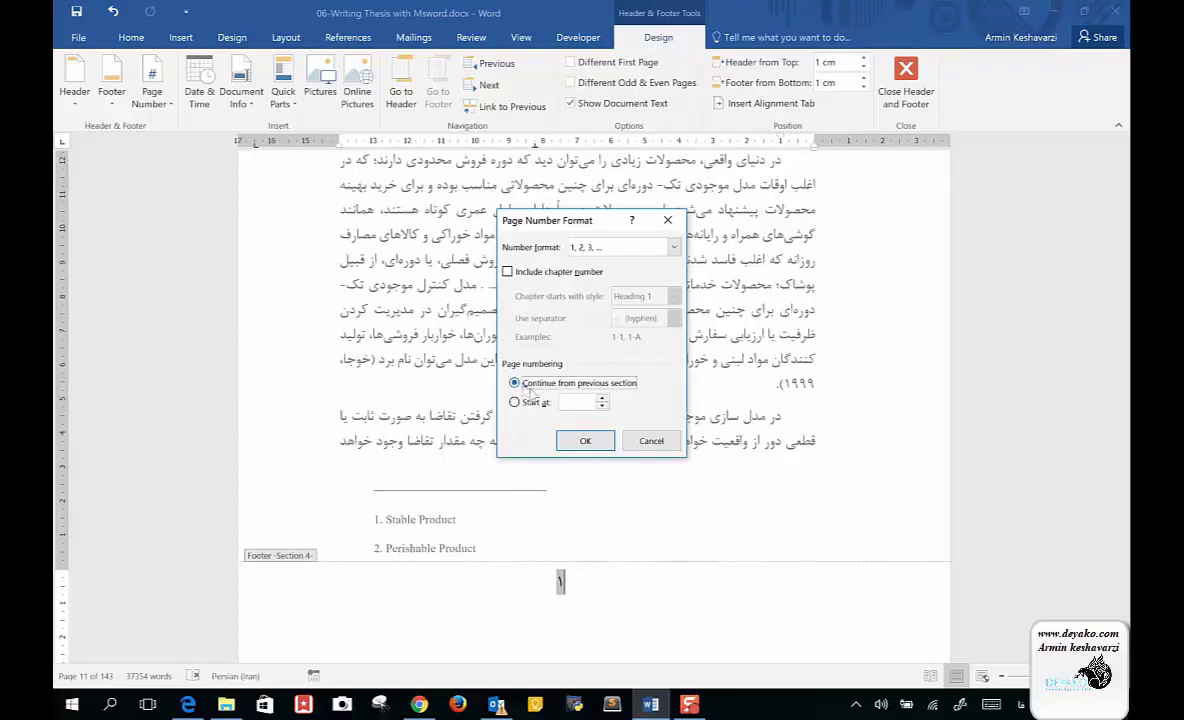
left_click(516, 402)
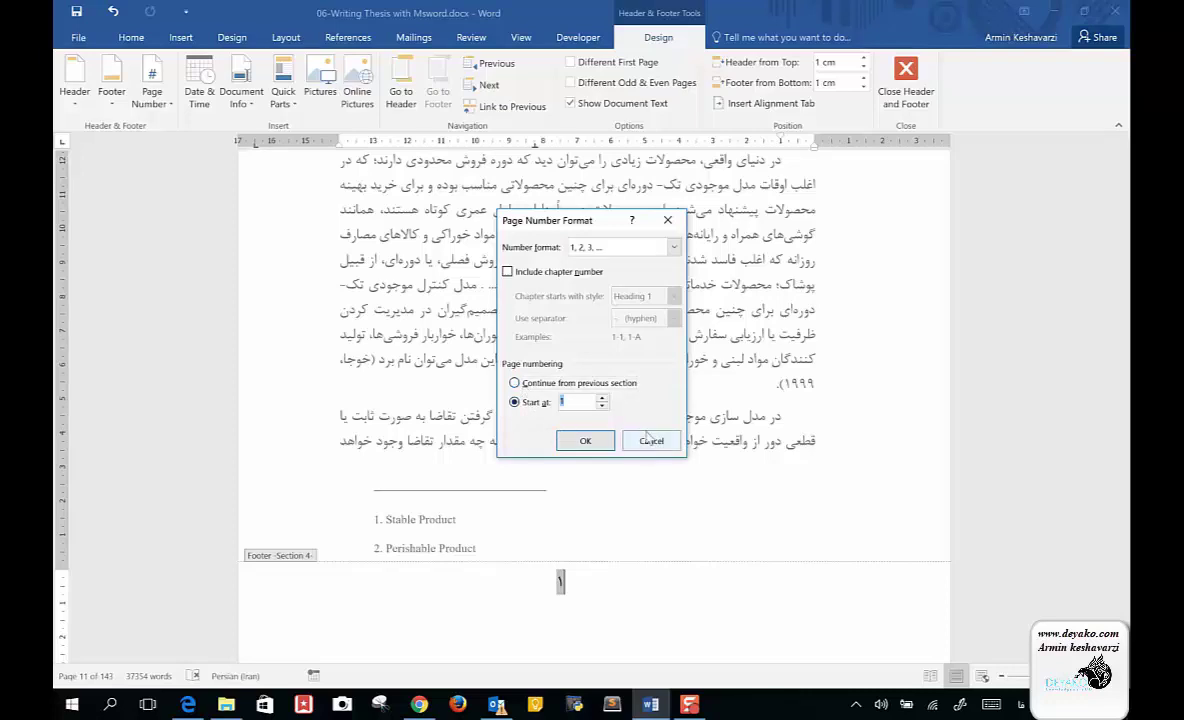
left_click(652, 442)
scroll(680, 458, "up", 1)
scroll(680, 458, "up", 4)
scroll(680, 458, "up", 3)
scroll(679, 459, "down", 4)
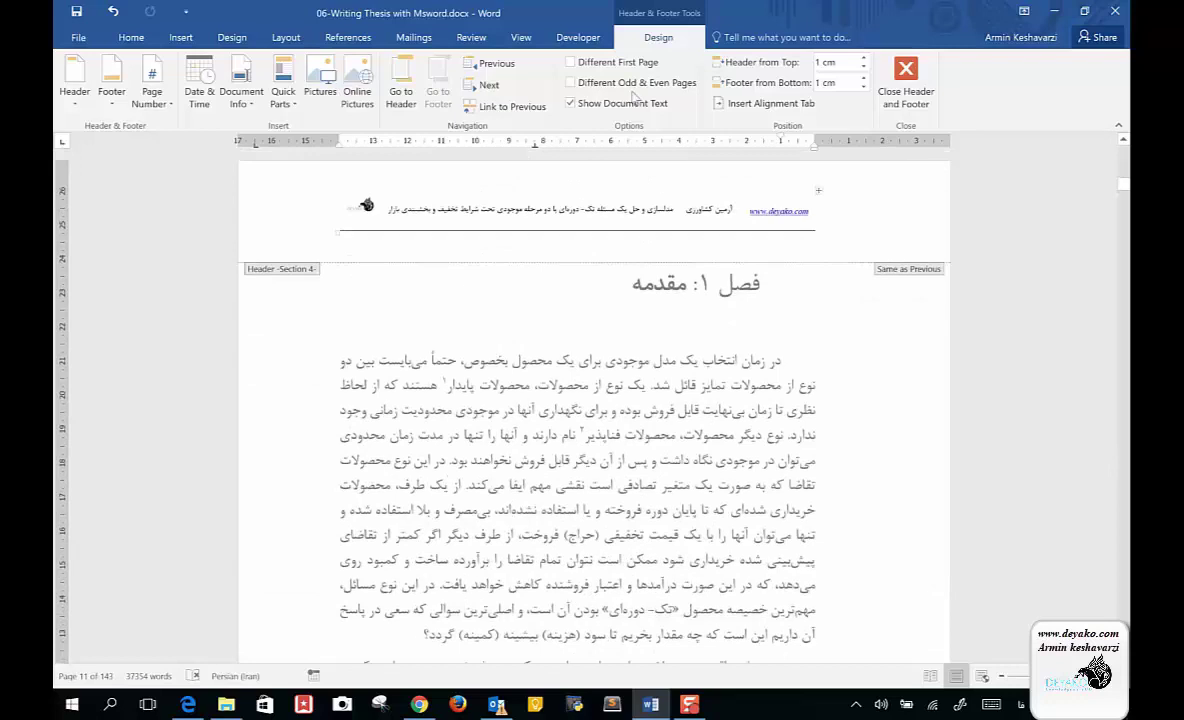
Show the Navigation Pane and jump to the Chapter 3 heading via section 3-1.
left_click(519, 37)
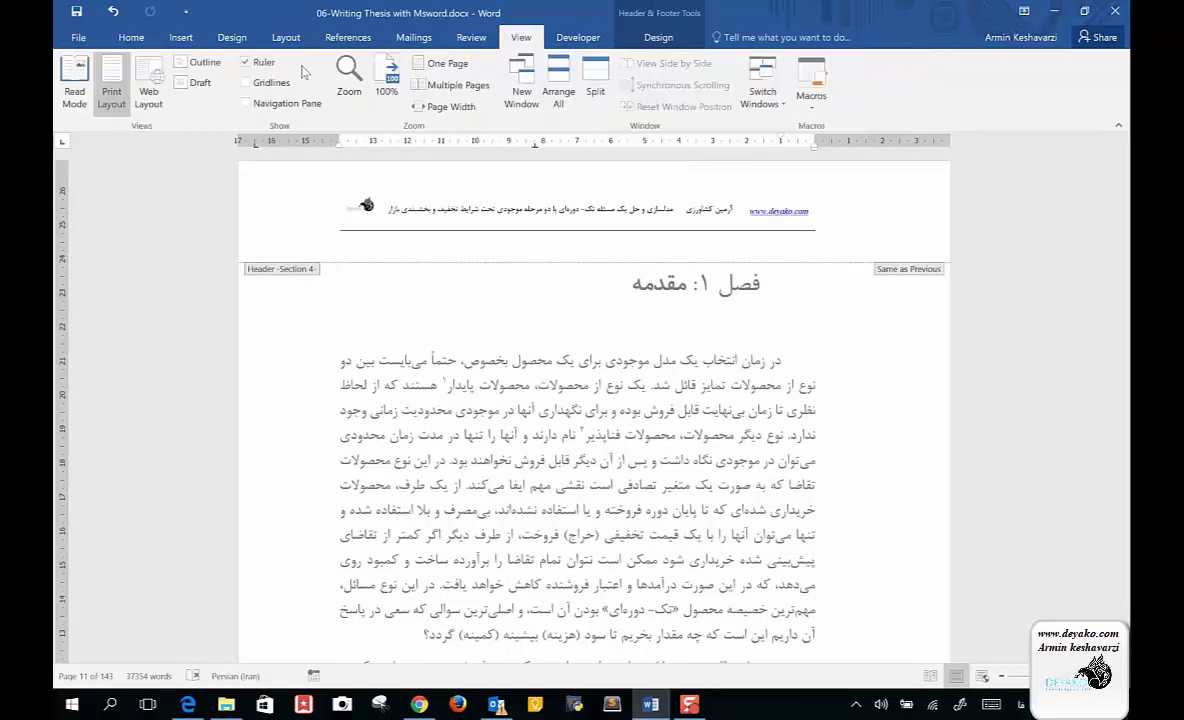
left_click(246, 103)
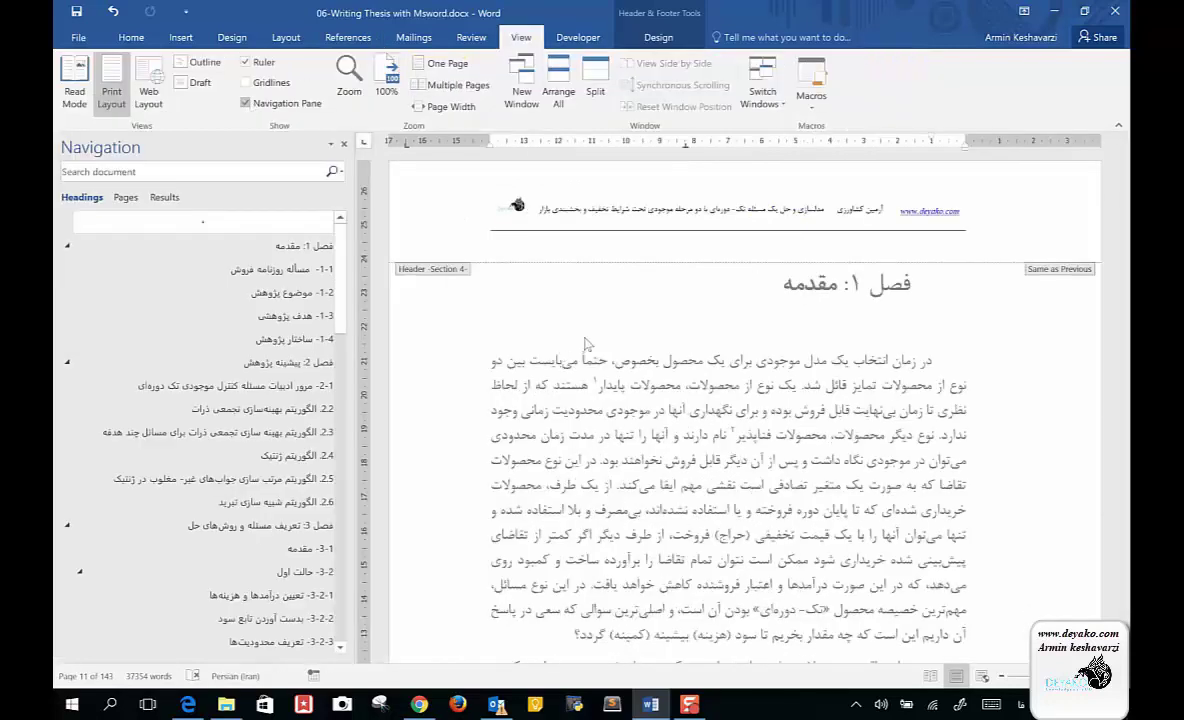
scroll(688, 484, "down", 2)
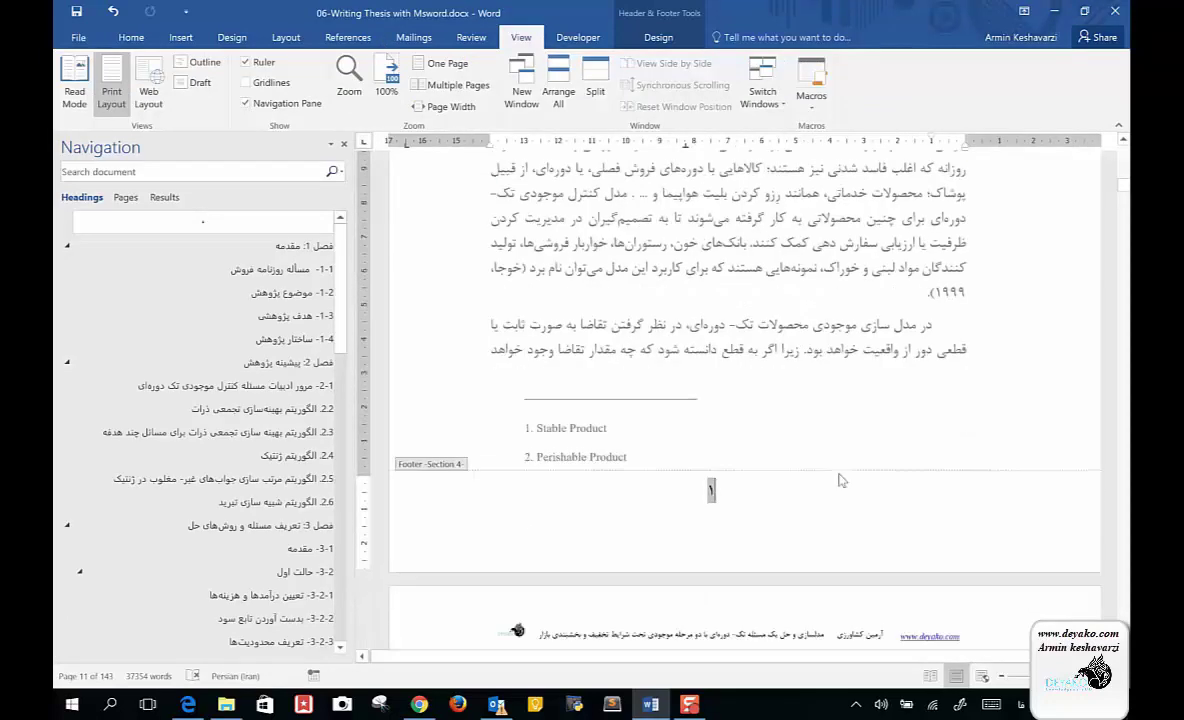
scroll(839, 469, "down", 3)
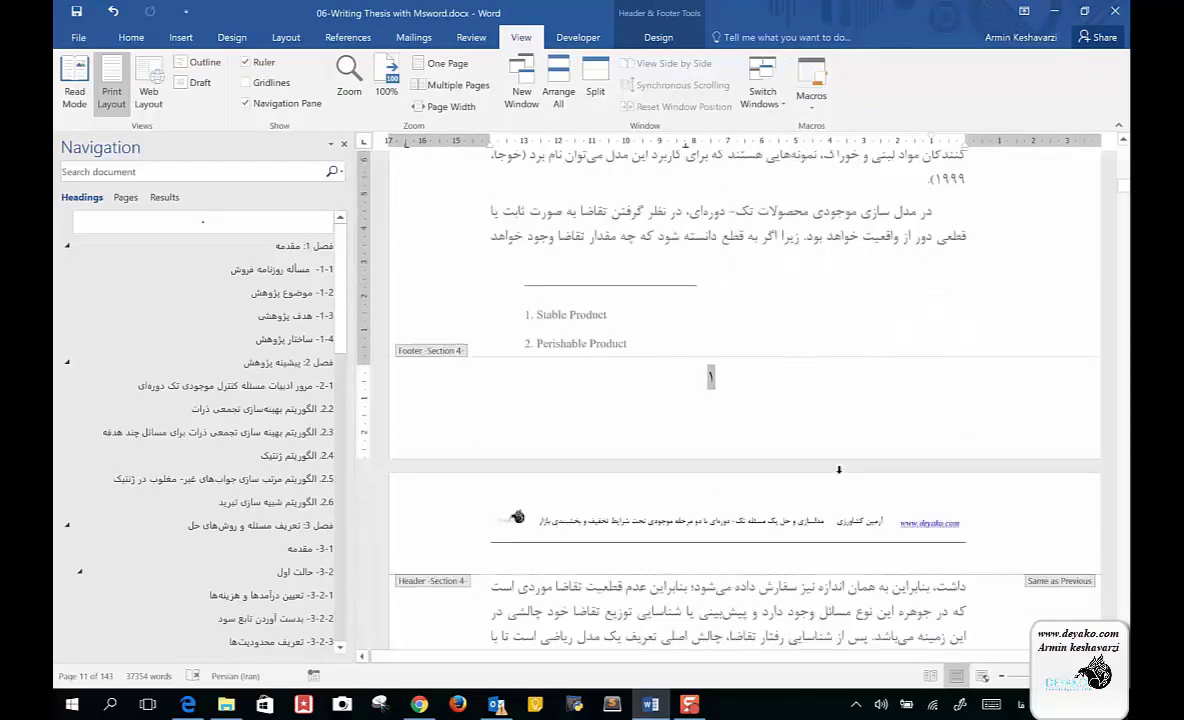
left_click(858, 521)
left_click(298, 549)
left_click(292, 530)
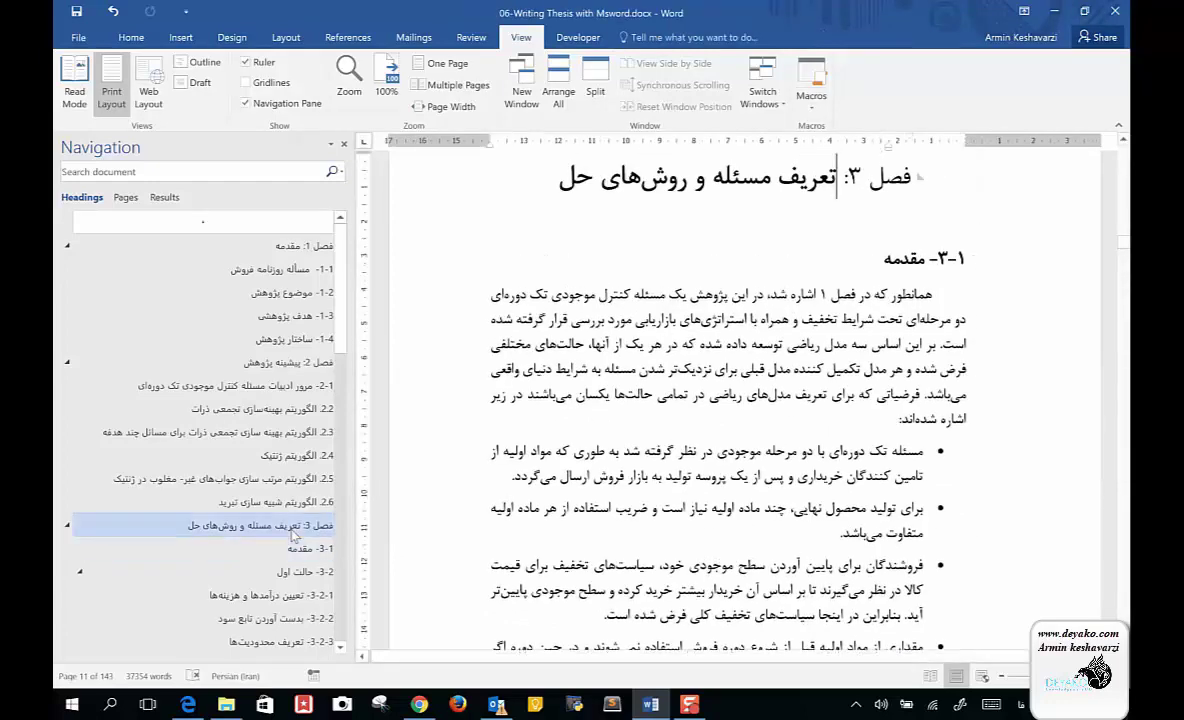
scroll(642, 343, "up", 2)
scroll(648, 351, "down", 3)
scroll(648, 351, "down", 3)
scroll(700, 480, "down", 2)
Check the page-19 footer's number format without changes and reopen Page Number options.
double_click(717, 508)
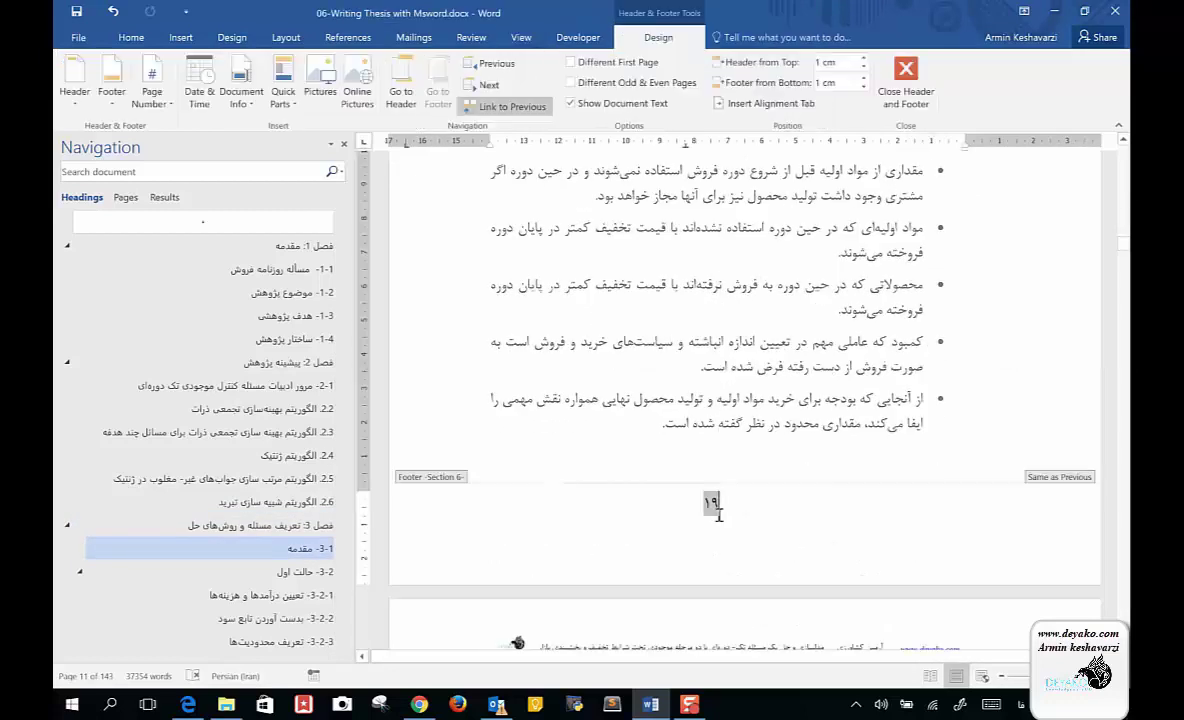
left_click(152, 90)
left_click(193, 206)
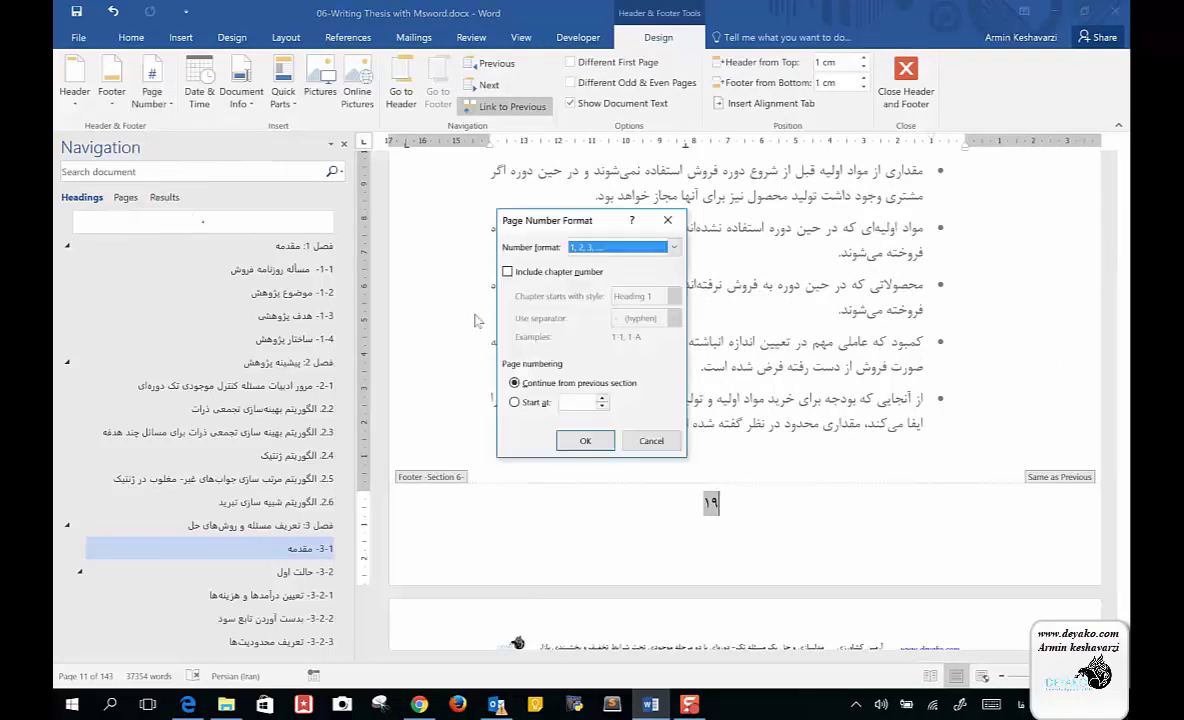
left_click(651, 441)
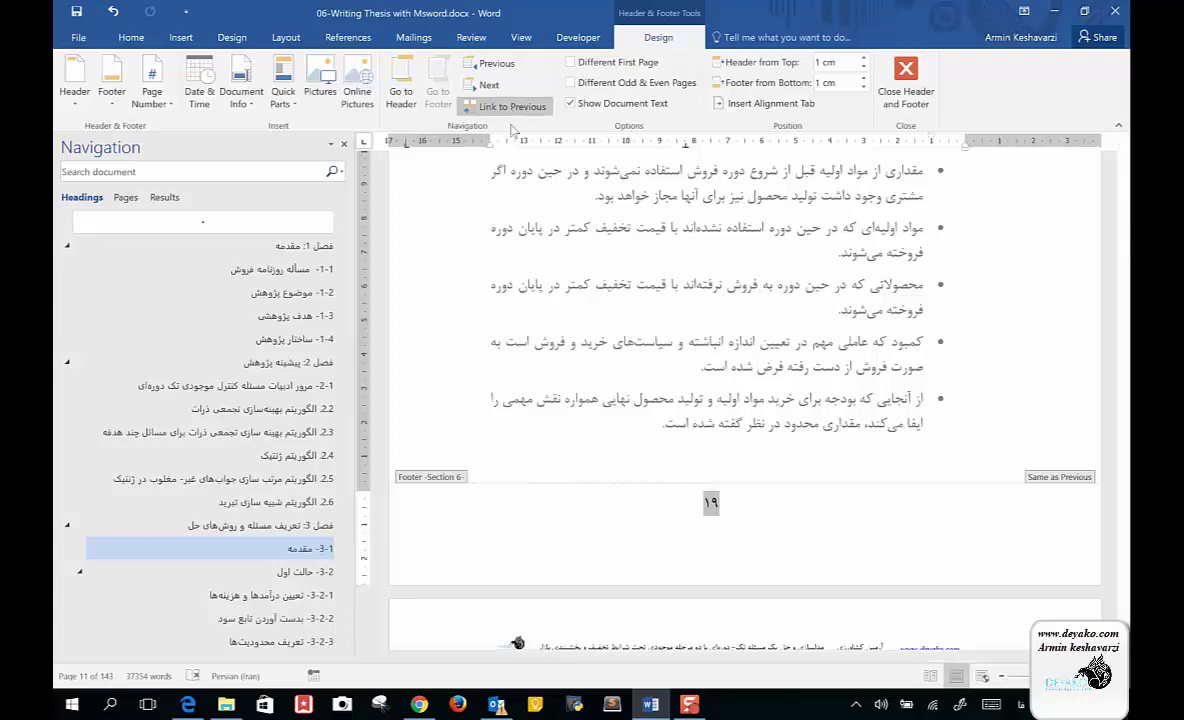
left_click(156, 109)
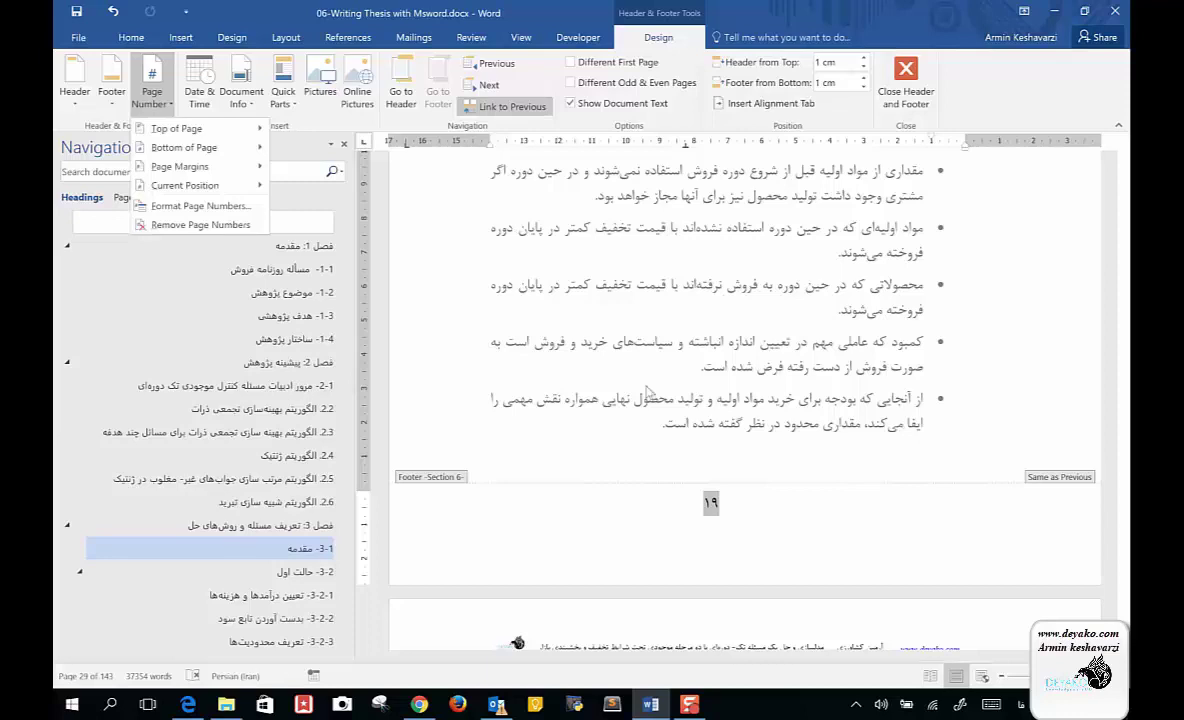
Exit the footer via Chapter 1 in the Navigation pane and place the caret in the contents page.
left_click(305, 246)
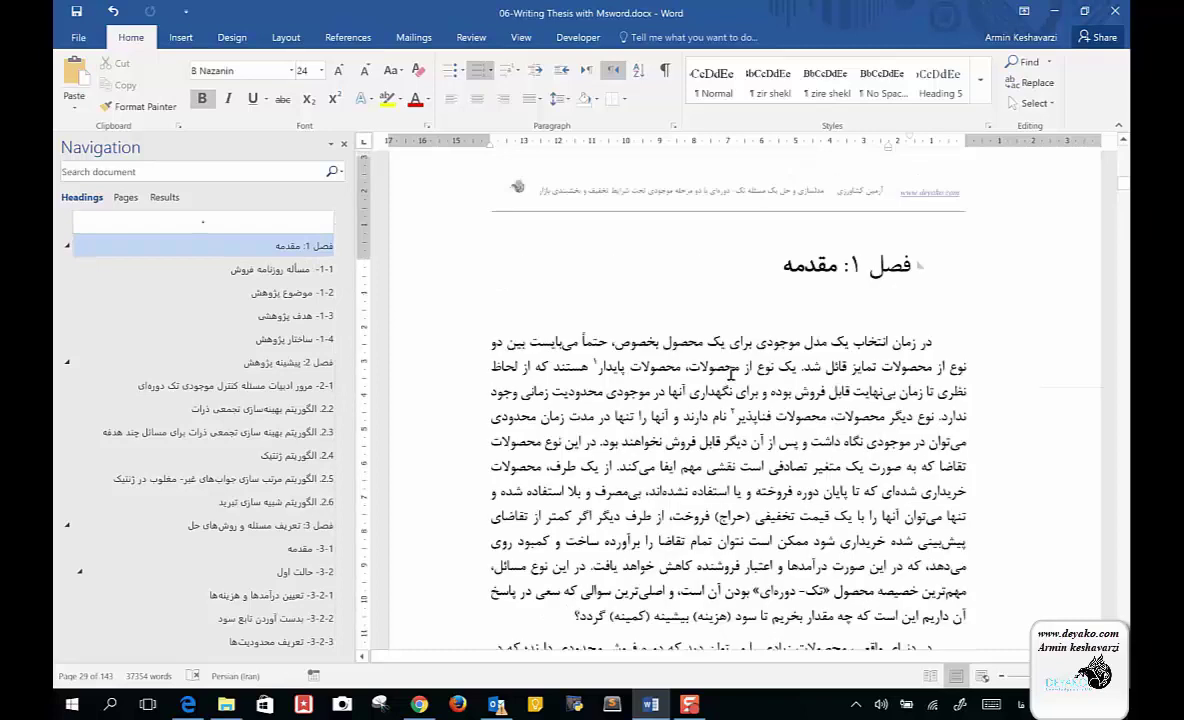
scroll(700, 360, "up", 3)
scroll(738, 172, "up", 4)
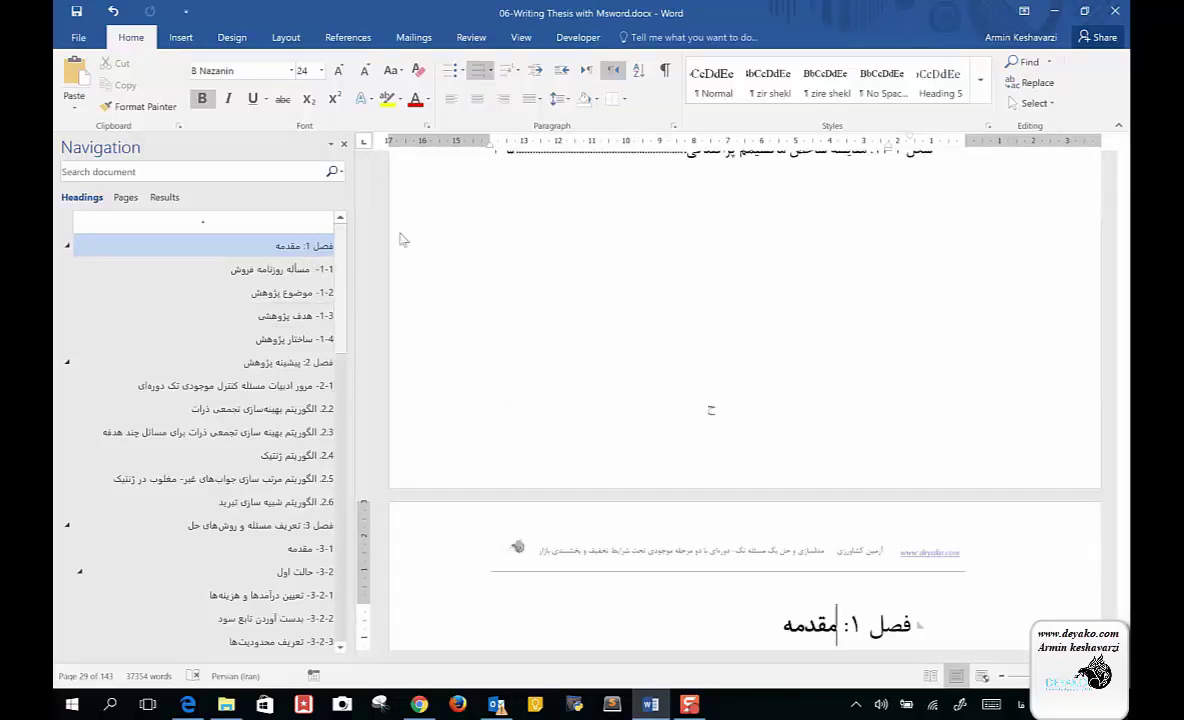
scroll(700, 190, "up", 5)
scroll(700, 190, "up", 3)
scroll(702, 192, "up", 7)
scroll(702, 192, "up", 5)
scroll(702, 195, "up", 5)
scroll(704, 200, "up", 1)
scroll(705, 209, "up", 3)
scroll(705, 209, "up", 5)
scroll(705, 209, "up", 4)
scroll(705, 209, "up", 4)
scroll(705, 209, "up", 4)
scroll(705, 209, "up", 4)
scroll(705, 209, "up", 3)
scroll(705, 209, "up", 4)
scroll(705, 209, "up", 3)
scroll(705, 209, "up", 3)
scroll(705, 209, "up", 5)
scroll(705, 209, "up", 1)
scroll(705, 209, "up", 6)
scroll(705, 212, "down", 2)
scroll(705, 213, "down", 1)
scroll(705, 215, "down", 2)
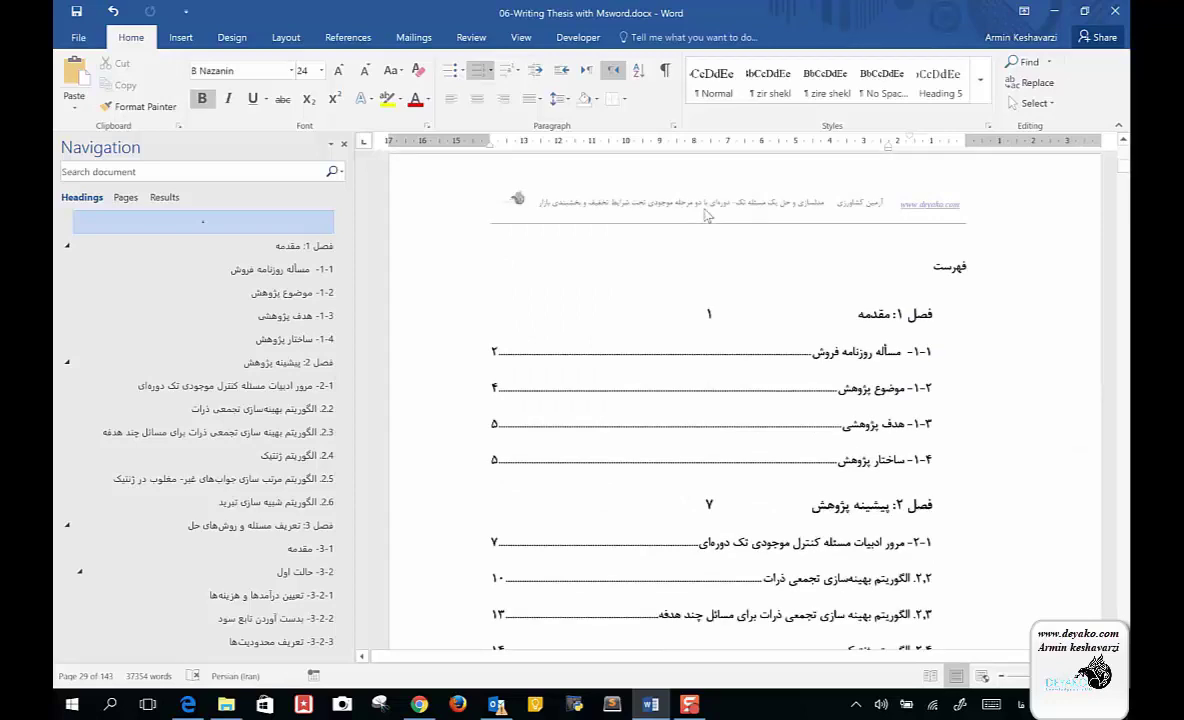
left_click(803, 349)
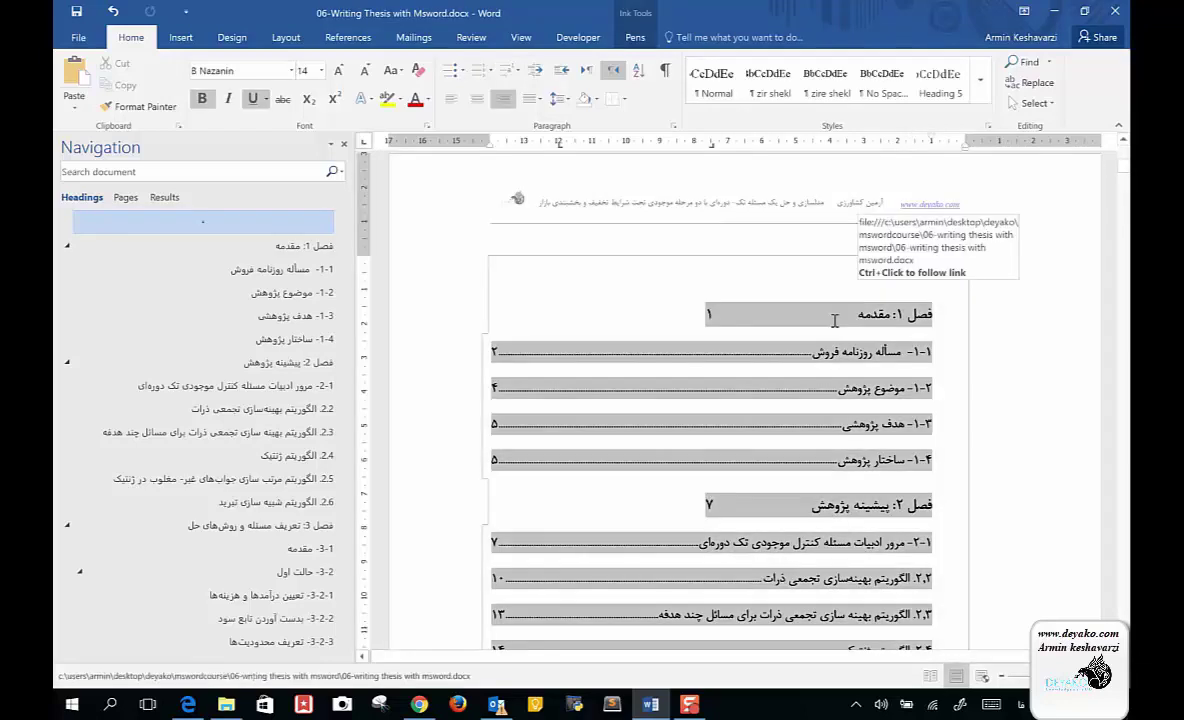
With a red pen, circle chapter 1 entries 1-1, 1-2 and ۱-۴ ساختار پژوهش.
left_click(635, 37)
left_click(287, 68)
left_click_drag(896, 288, 935, 293)
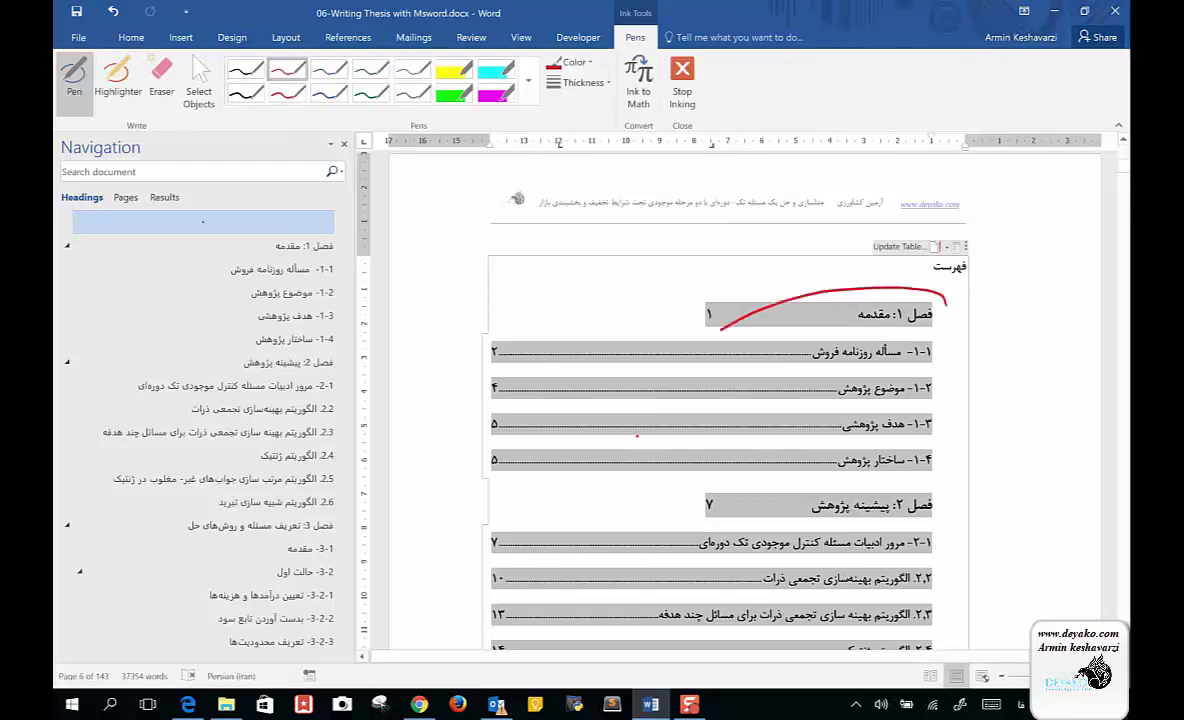
left_click_drag(978, 338, 957, 386)
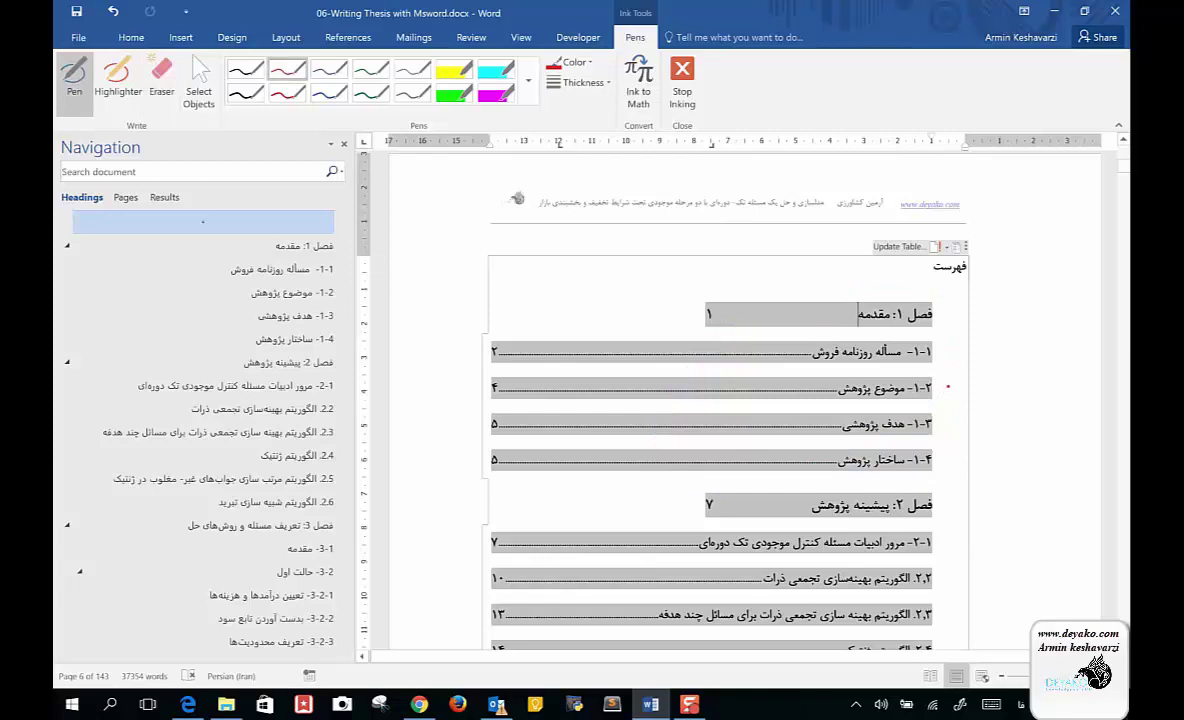
mouse_move(855, 338)
left_mouse_down()
mouse_move(800, 364)
mouse_move(878, 363)
left_mouse_up()
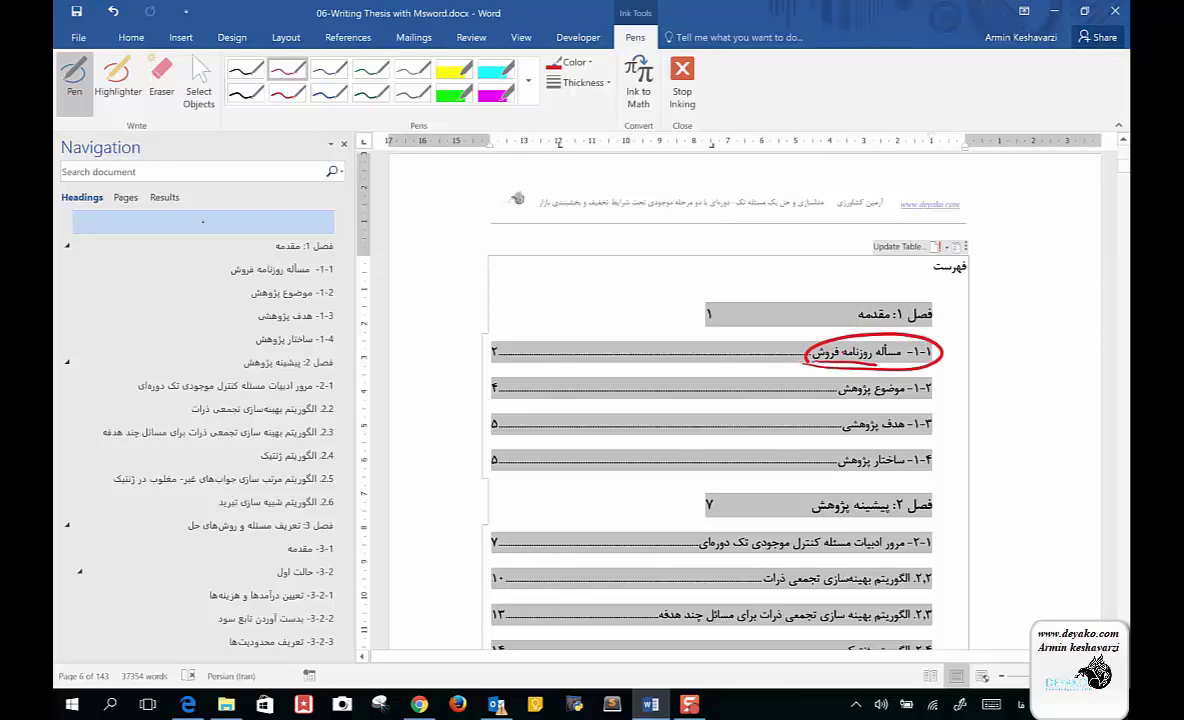
mouse_move(836, 373)
left_mouse_down()
mouse_move(857, 406)
mouse_move(845, 430)
left_mouse_up()
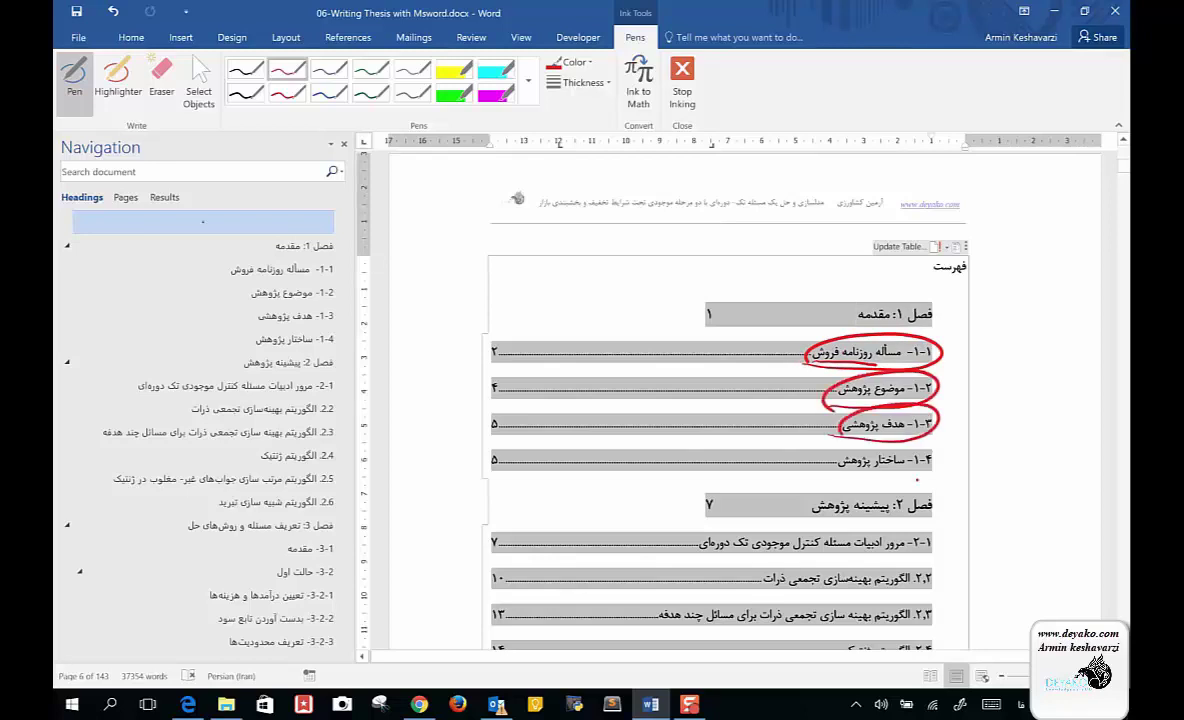
left_click_drag(930, 445, 953, 457)
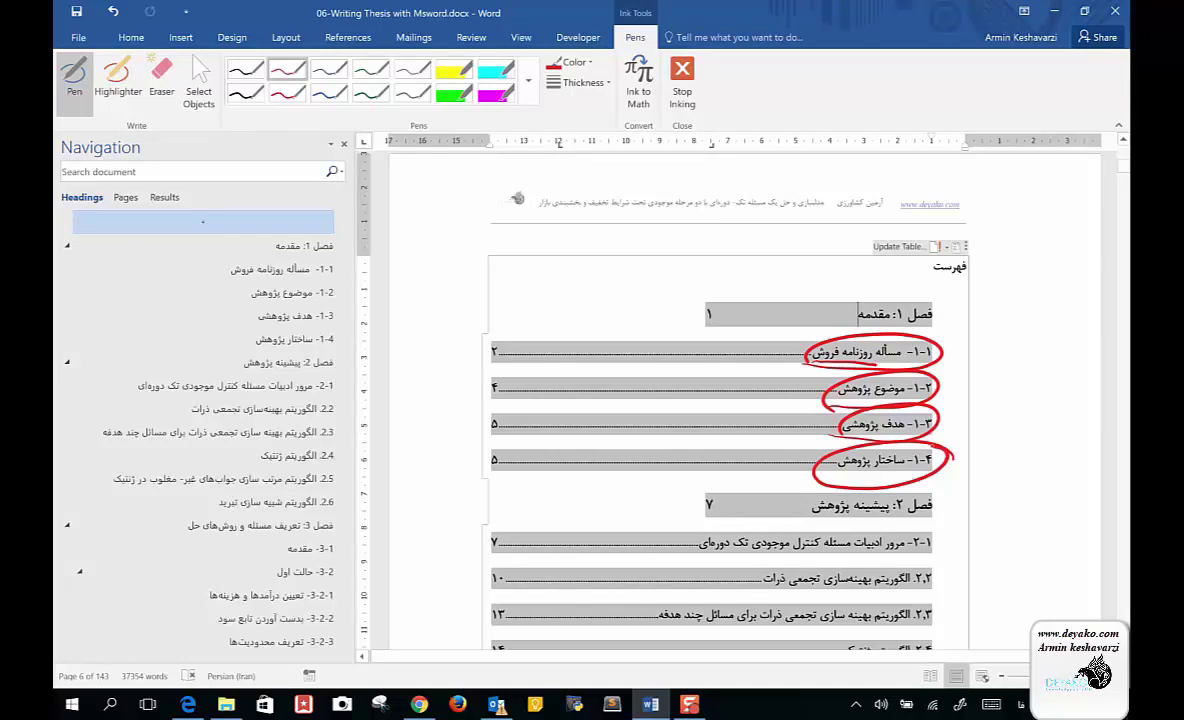
Circle the Chapter 2 heading and handwrite مرور ادبیات beside it, erasing a stray stroke.
left_click_drag(934, 480, 940, 506)
left_click_drag(1037, 437, 1036, 508)
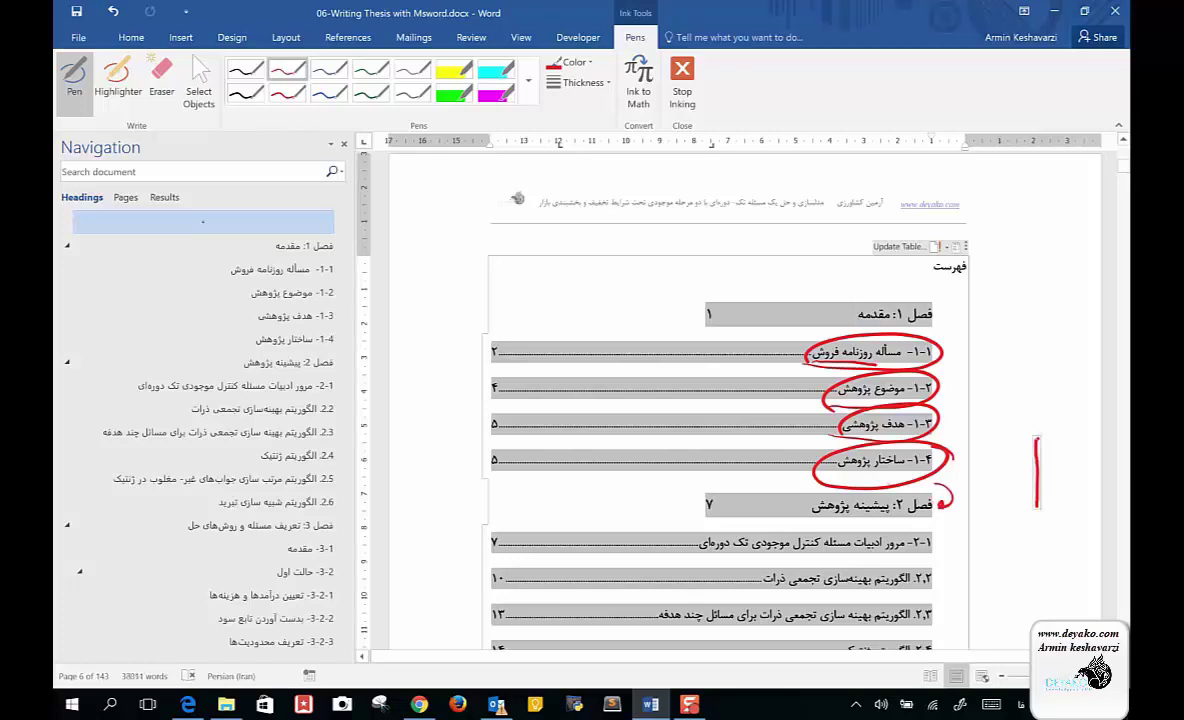
left_click(161, 80)
left_click(1036, 470)
left_click(74, 80)
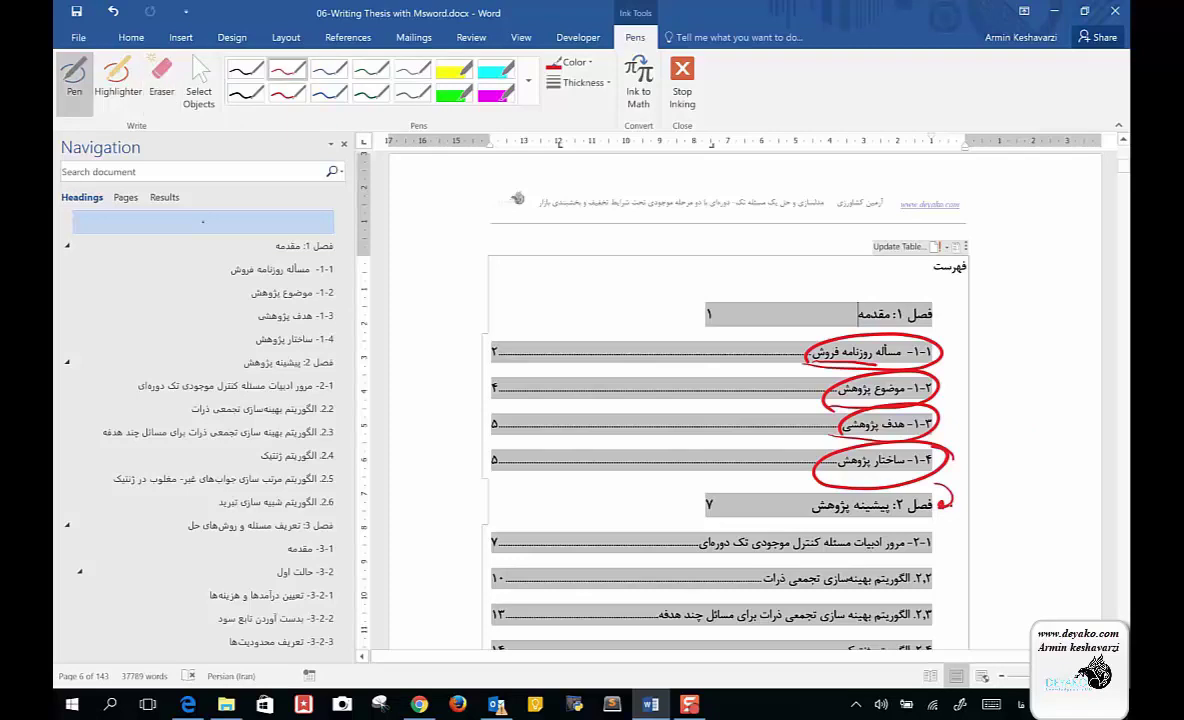
left_click_drag(860, 482, 936, 498)
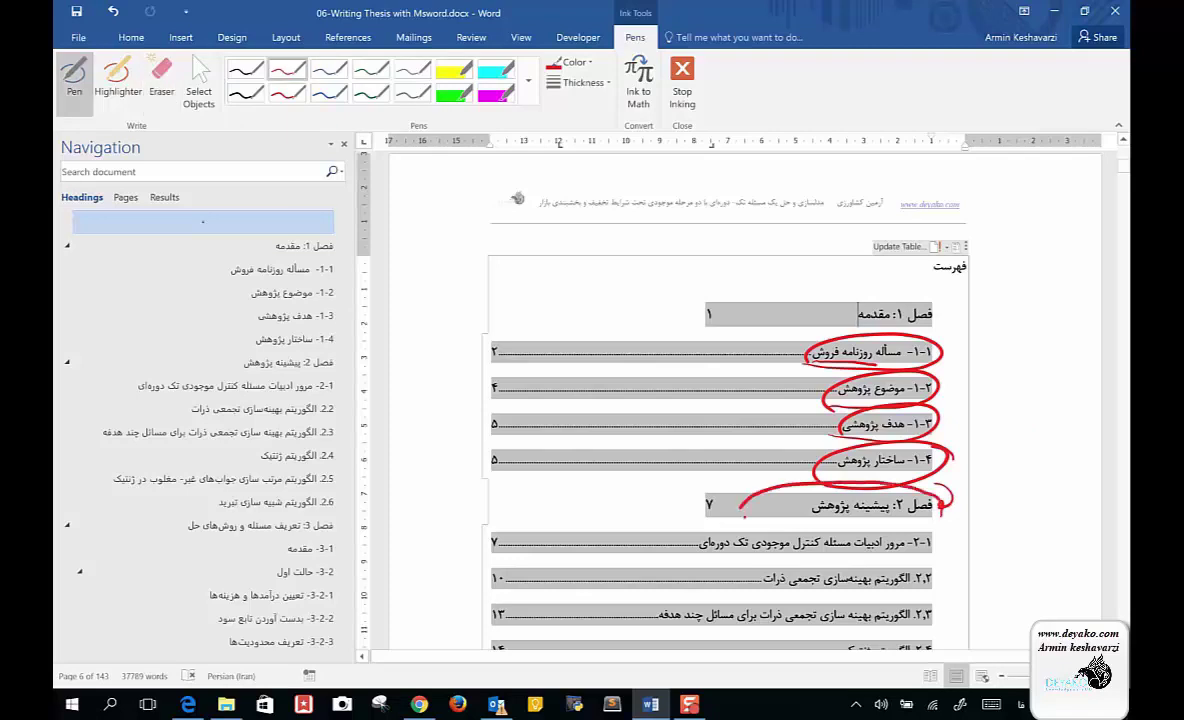
left_click_drag(693, 496, 614, 507)
mouse_move(608, 495)
left_mouse_down()
mouse_move(604, 506)
mouse_move(521, 503)
left_mouse_up()
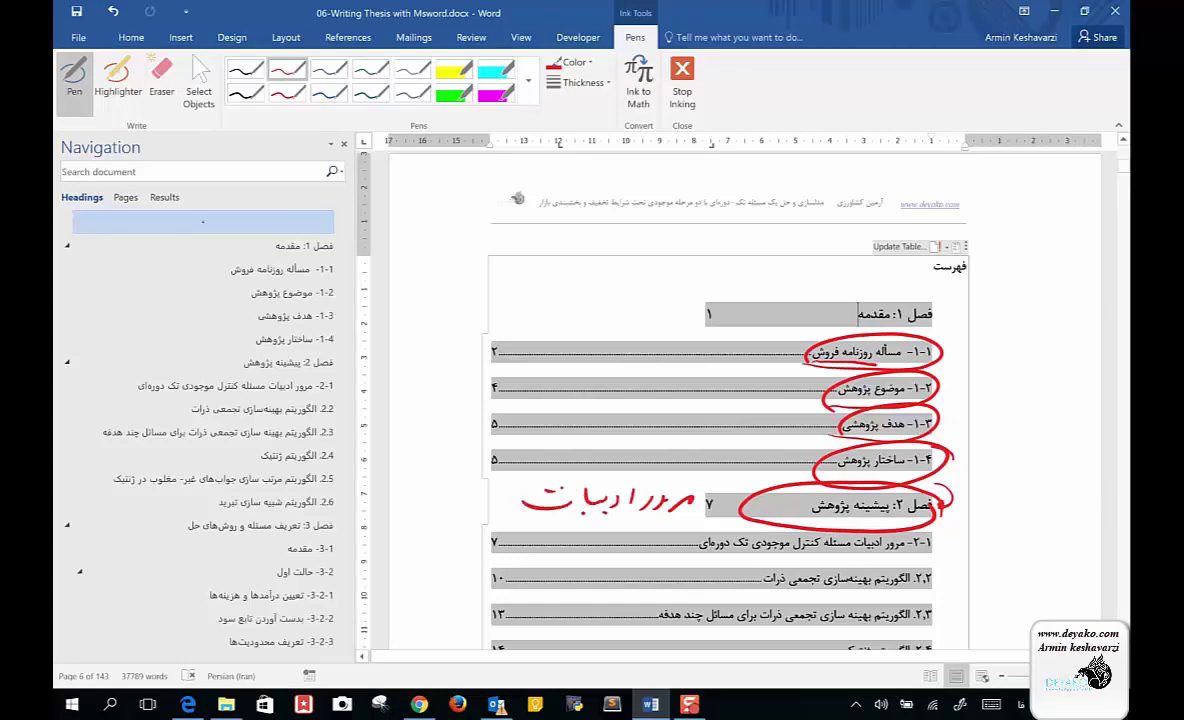
Underline the ۲-۱ entry, then erase it with the Chapter 2 circle and handwritten note.
scroll(700, 400, "down", 2)
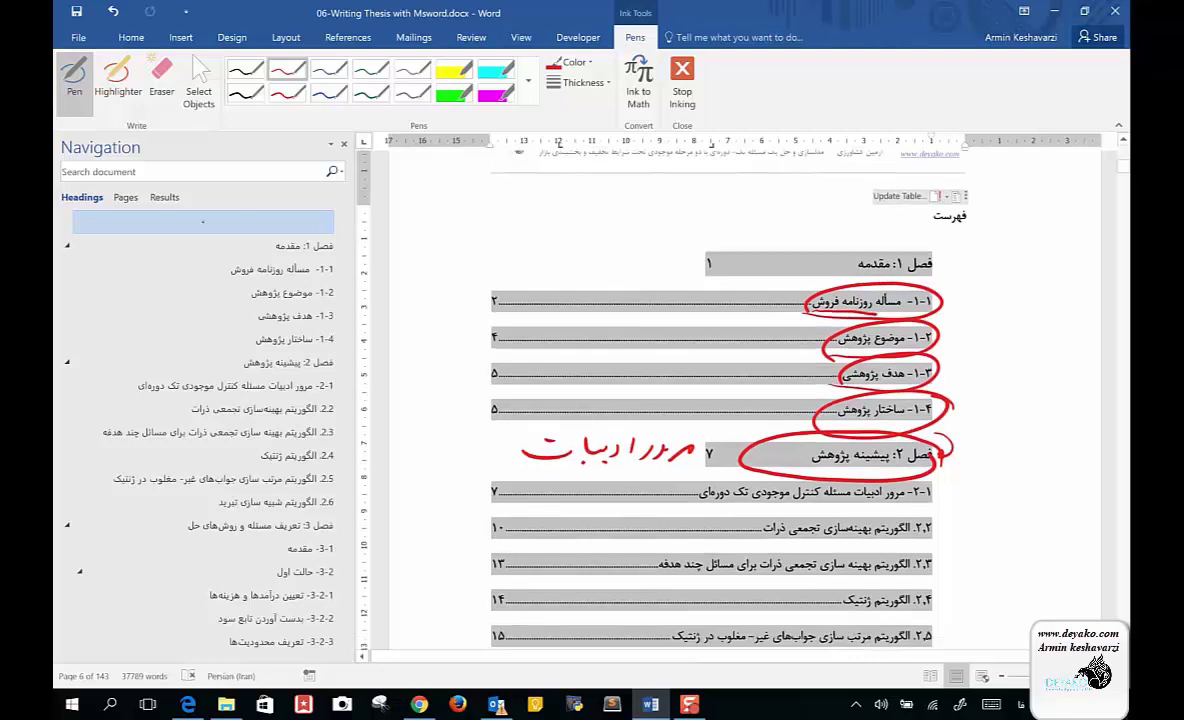
scroll(700, 400, "down", 1)
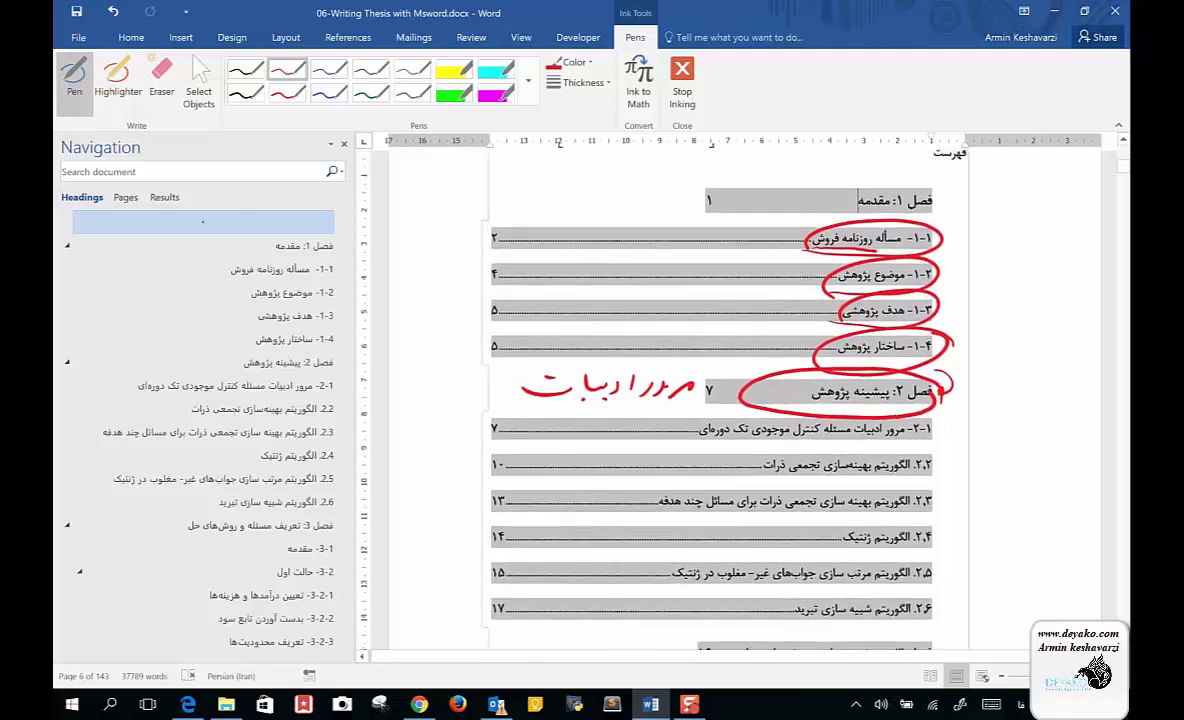
scroll(700, 400, "down", 1)
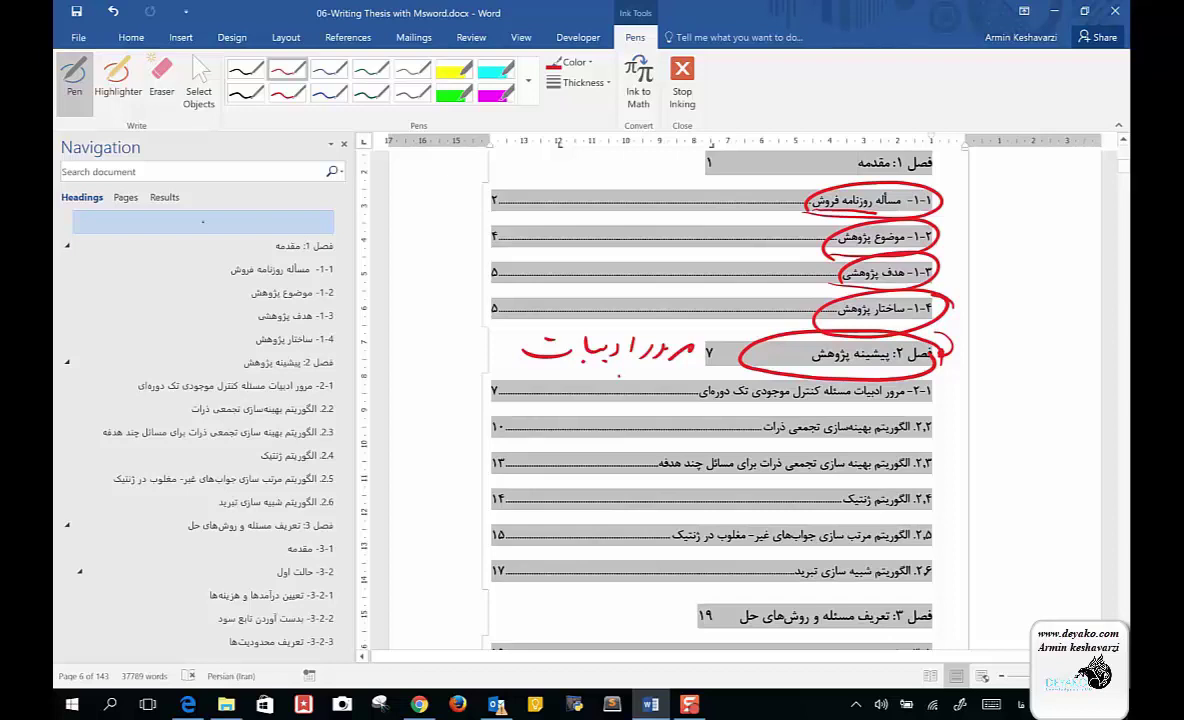
left_click_drag(905, 394, 695, 397)
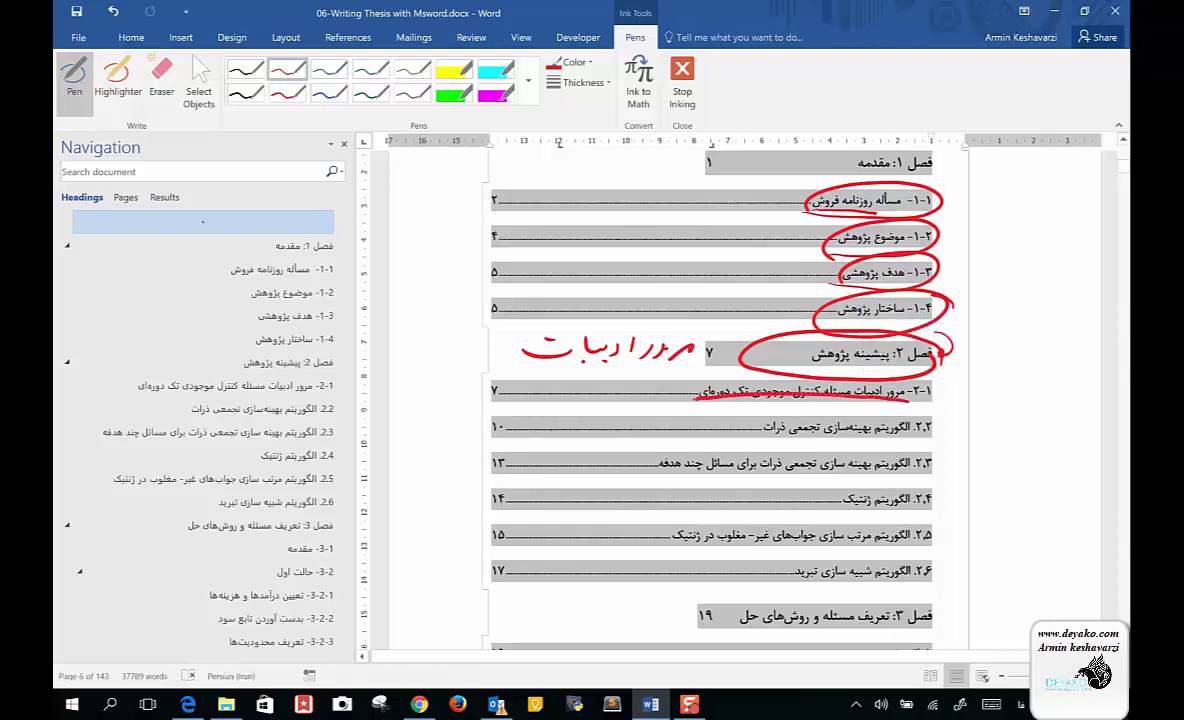
left_click(161, 80)
left_click(800, 393)
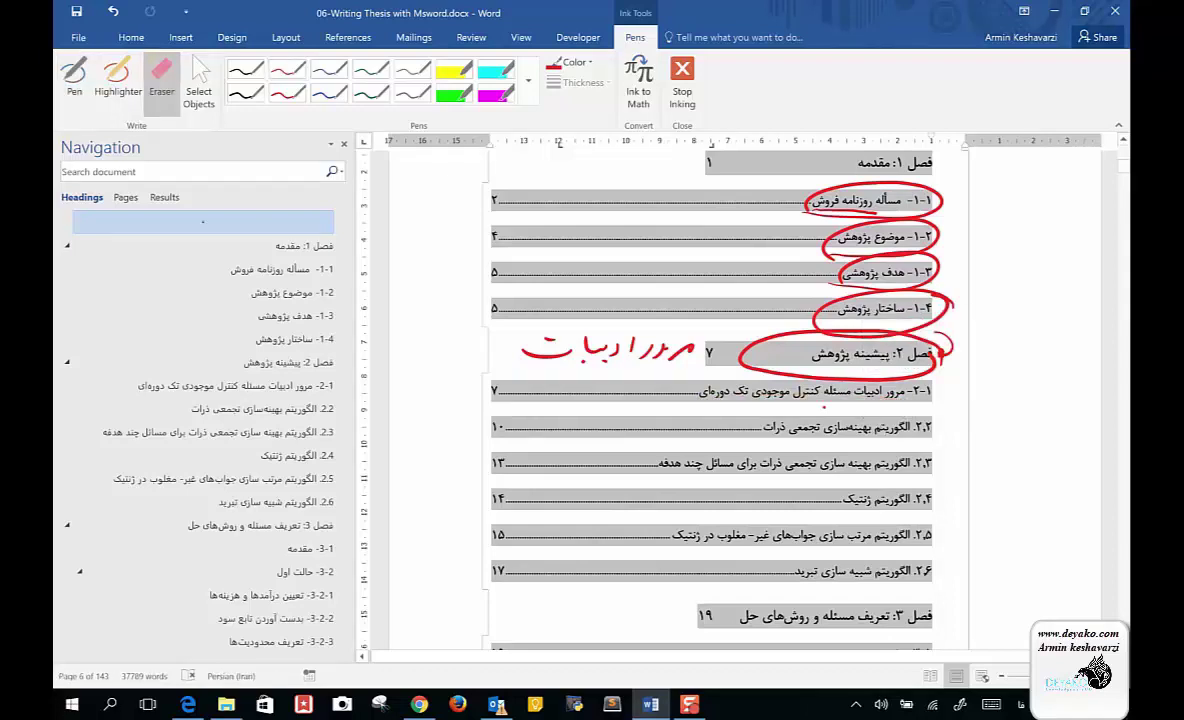
left_click_drag(945, 350, 534, 364)
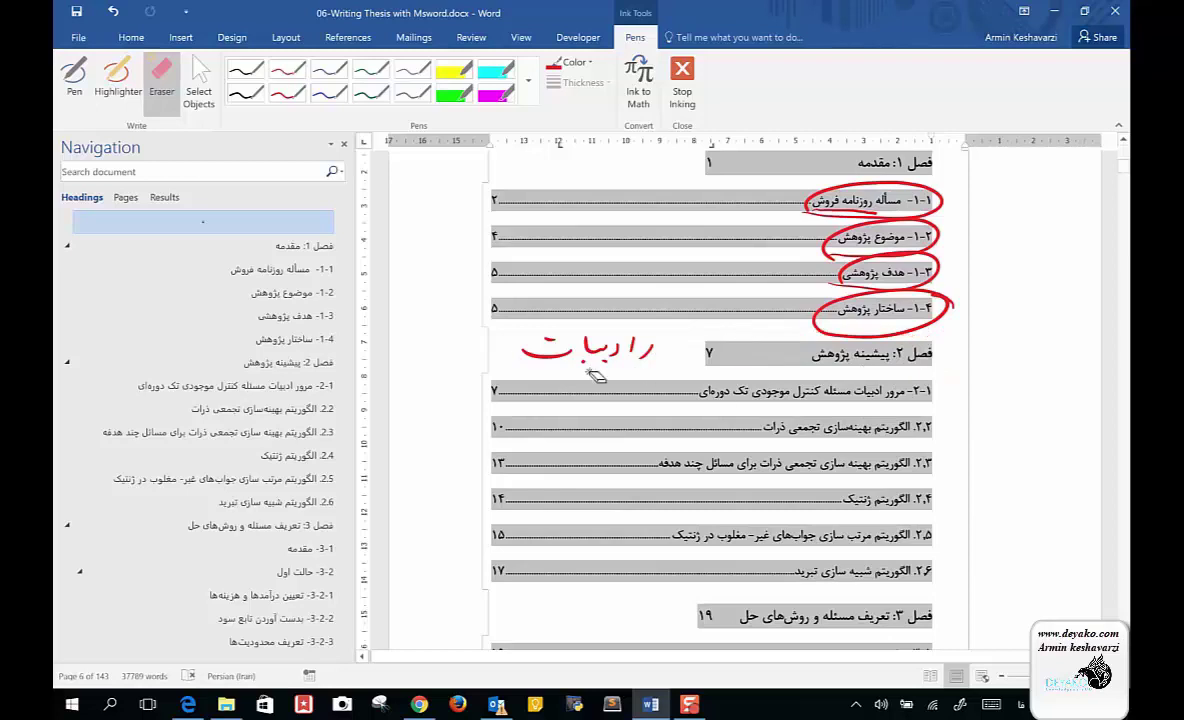
left_click(545, 338)
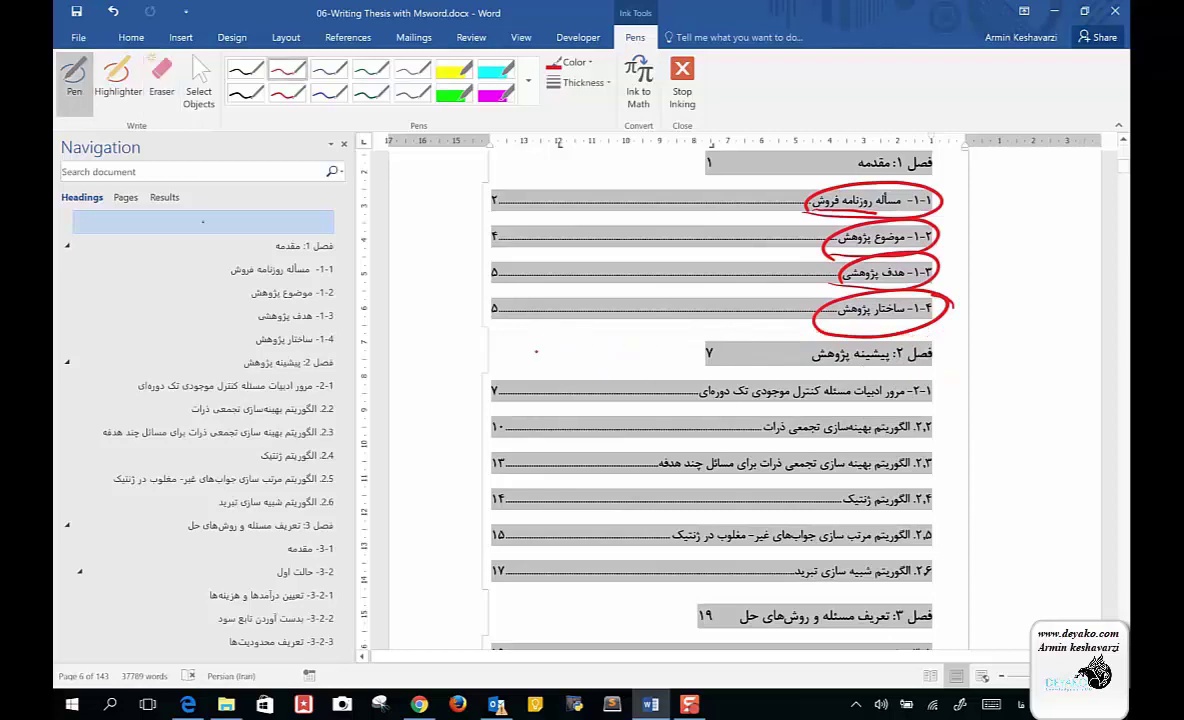
Underline Chapter 2 entries ۲-۱ through 2.6 in red and loop around them.
left_click_drag(818, 398, 705, 401)
left_click_drag(906, 437, 868, 437)
left_click_drag(765, 438, 852, 437)
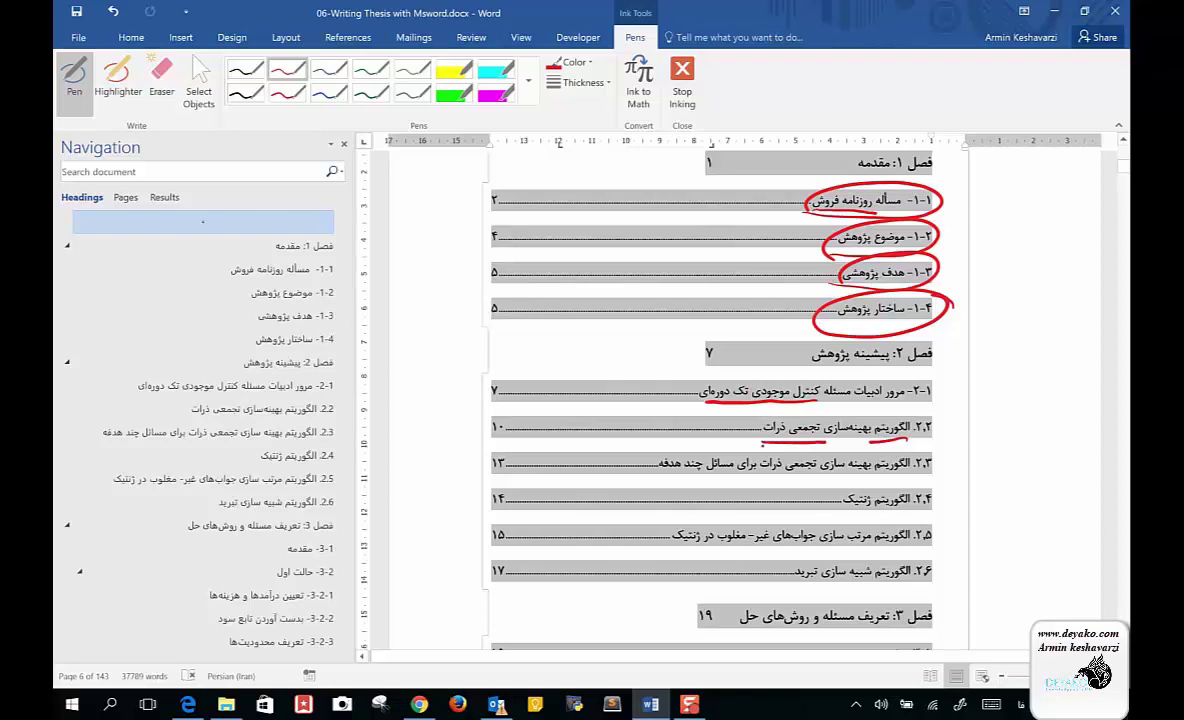
left_click_drag(785, 412, 838, 414)
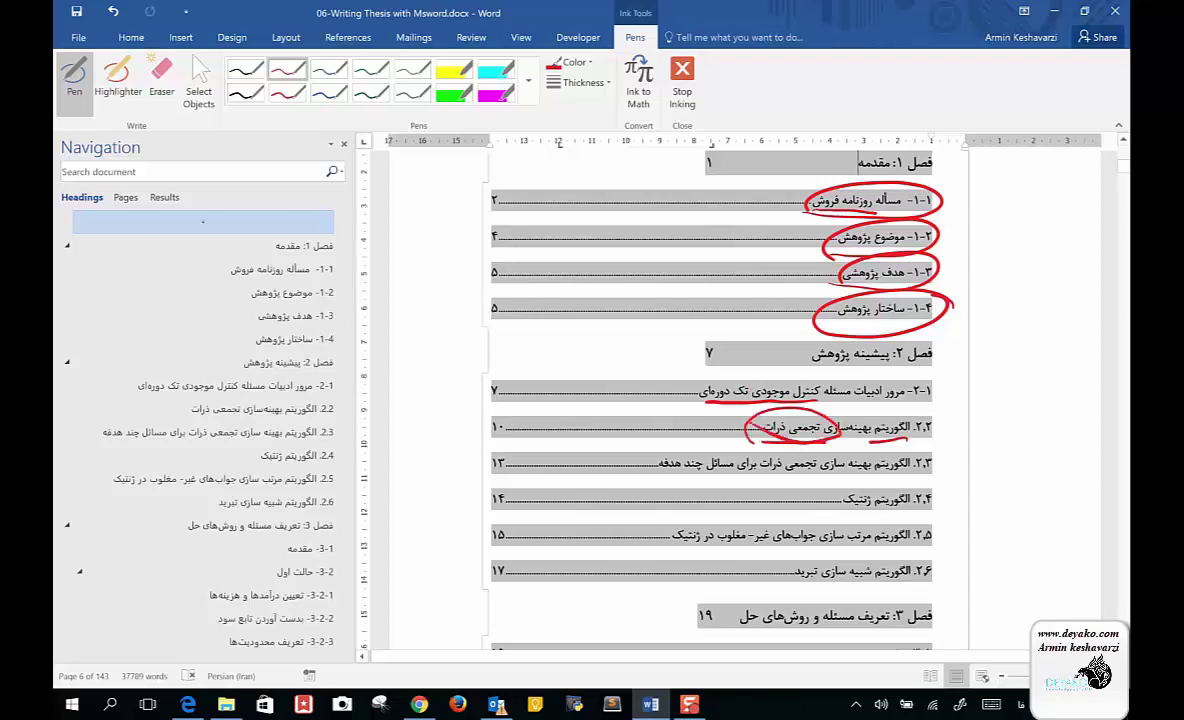
left_click(750, 420)
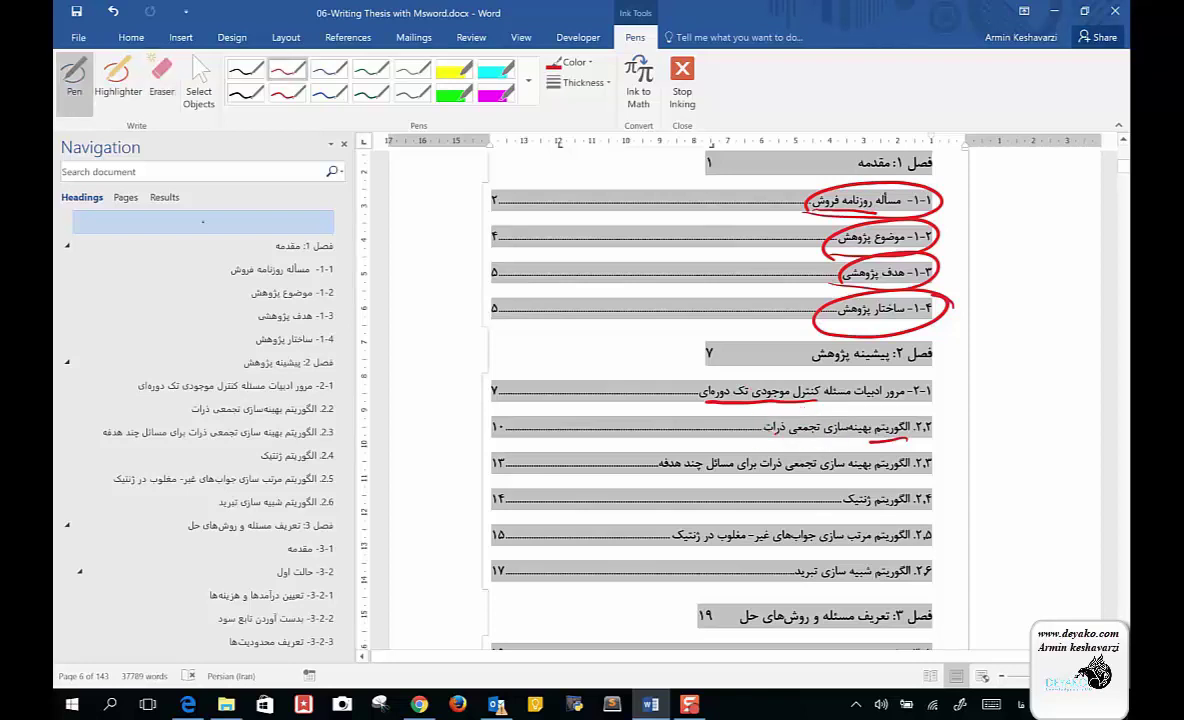
left_click_drag(905, 476, 665, 477)
left_click_drag(915, 508, 823, 510)
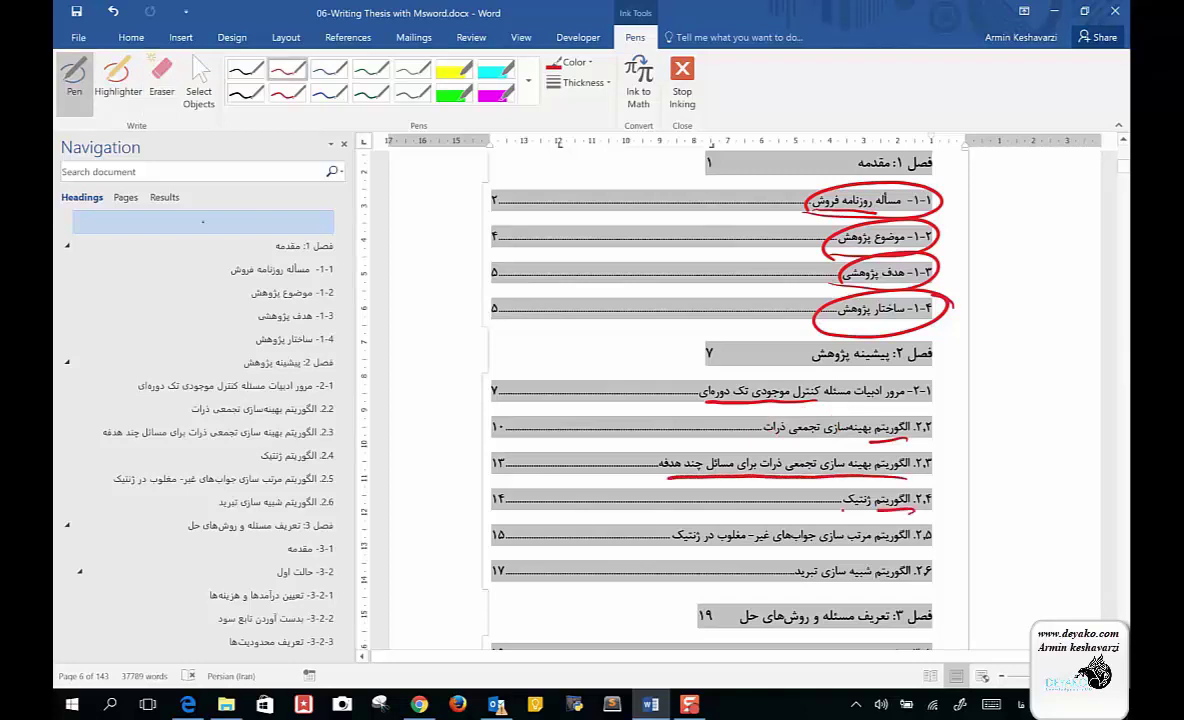
left_click_drag(910, 544, 688, 539)
left_click_drag(918, 577, 828, 580)
mouse_move(947, 432)
left_mouse_down()
mouse_move(860, 345)
mouse_move(680, 330)
mouse_move(445, 445)
mouse_move(705, 615)
mouse_move(916, 585)
left_mouse_up()
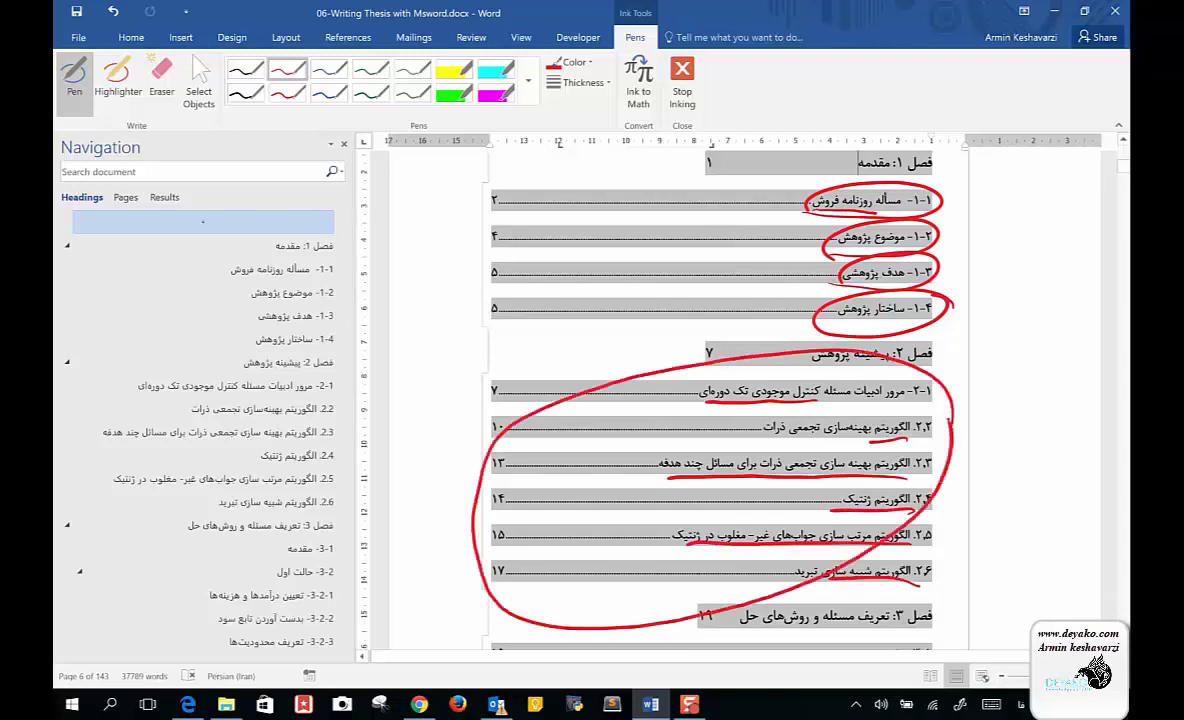
Erase the loop, underlines and margin mark so Chapter 2 has no ink.
mouse_move(878, 407)
left_mouse_down()
mouse_move(802, 484)
mouse_move(897, 501)
left_mouse_up()
left_click_drag(715, 396, 760, 394)
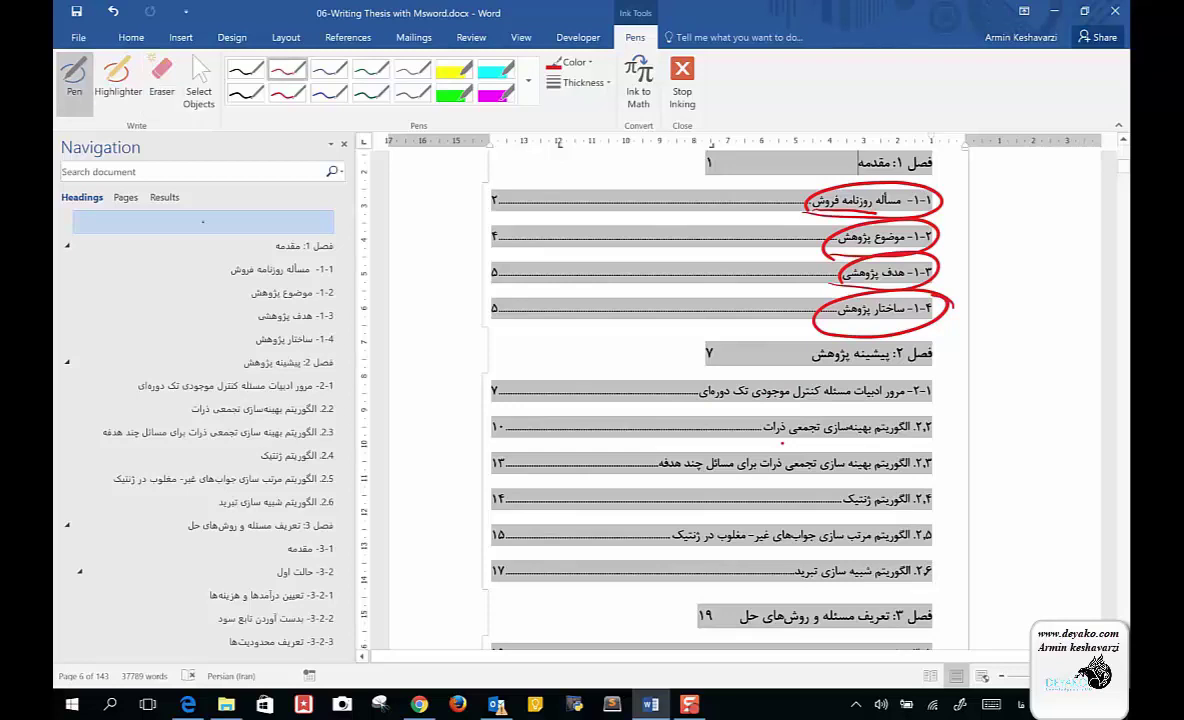
left_click_drag(971, 455, 975, 353)
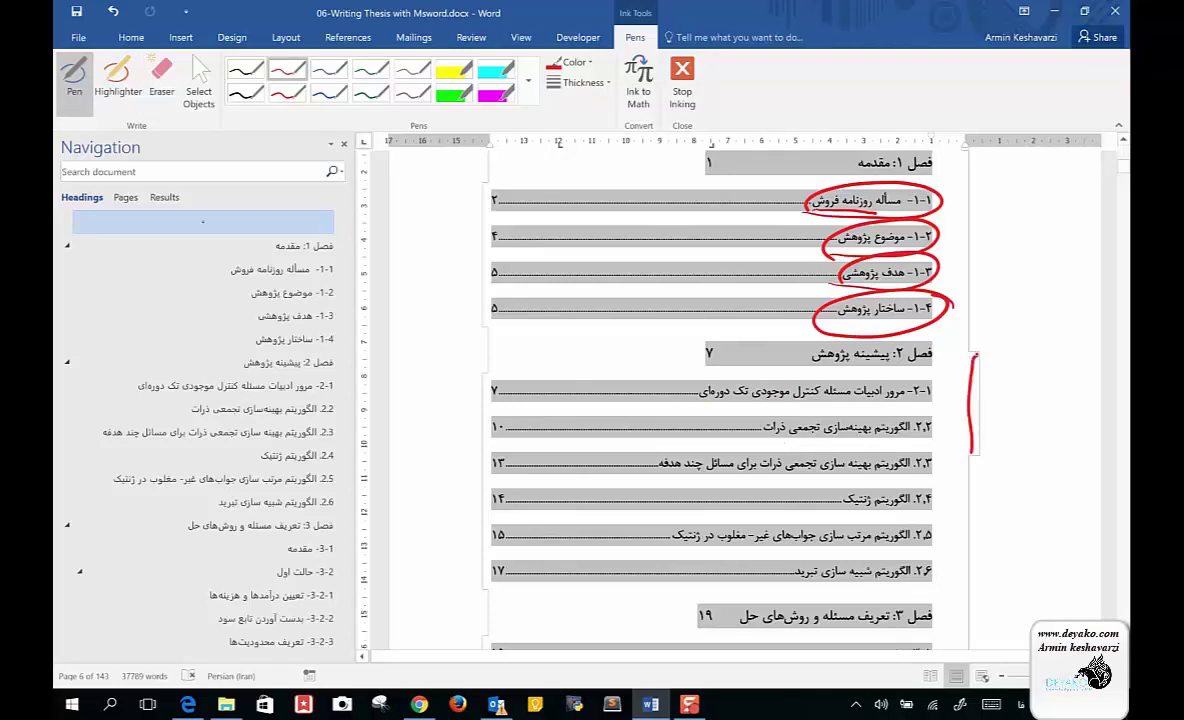
left_click_drag(973, 402, 957, 476)
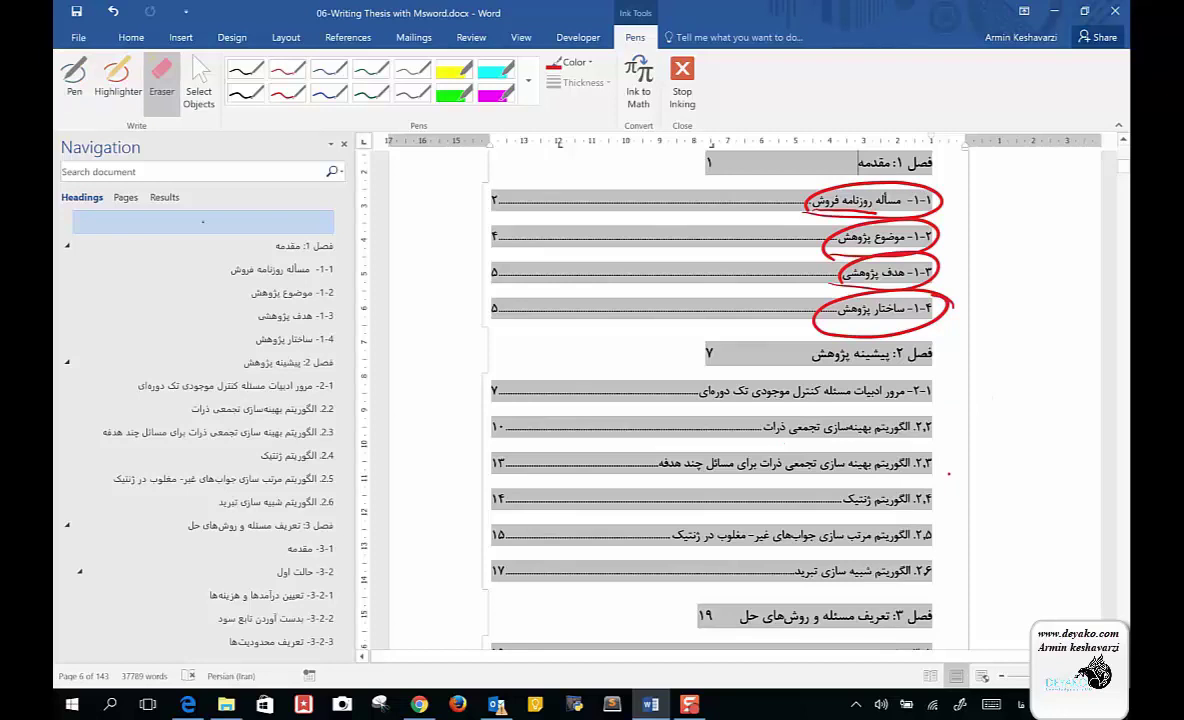
scroll(711, 400, "down", 1)
scroll(711, 400, "down", 1)
scroll(711, 400, "down", 1)
scroll(711, 400, "down", 1)
scroll(711, 400, "down", 1)
scroll(711, 400, "down", 1)
scroll(711, 400, "down", 1)
scroll(711, 400, "down", 1)
scroll(711, 400, "down", 2)
scroll(711, 400, "down", 3)
scroll(711, 400, "down", 1)
scroll(711, 400, "down", 1)
scroll(711, 400, "down", 1)
scroll(711, 400, "up", 1)
left_click_drag(930, 237, 690, 270)
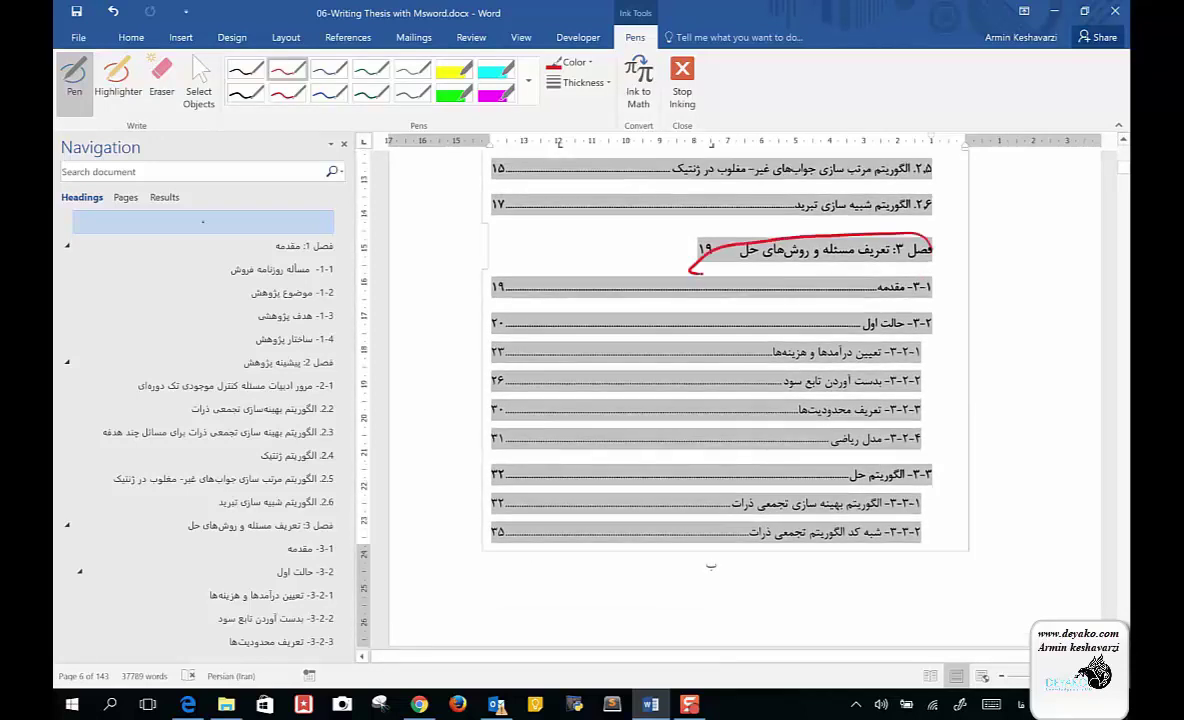
left_click(912, 236)
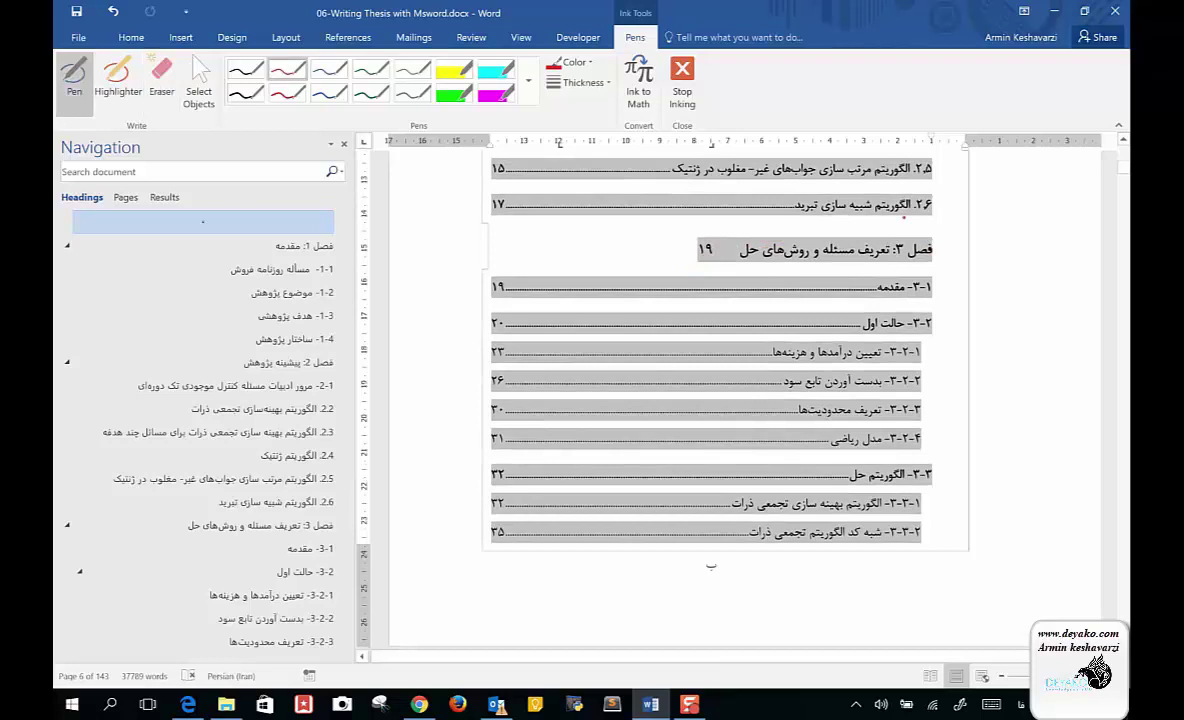
scroll(903, 216, "up", 2)
scroll(903, 216, "up", 2)
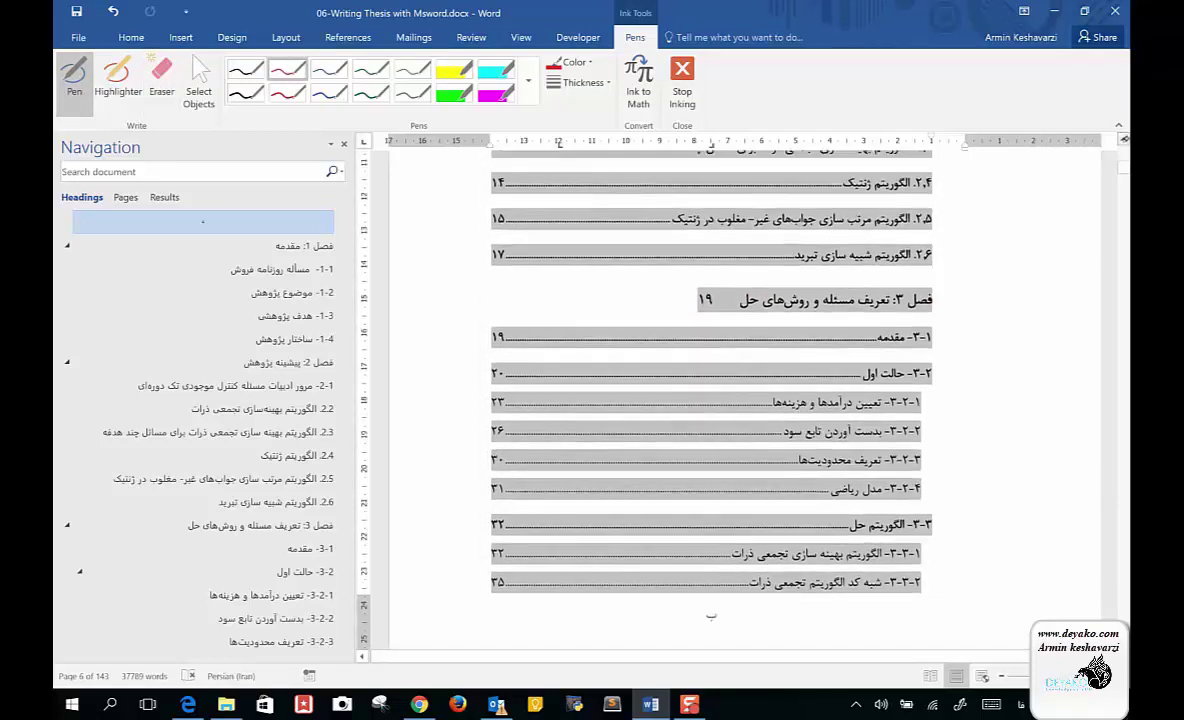
scroll(710, 390, "up", 2)
scroll(710, 390, "up", 2)
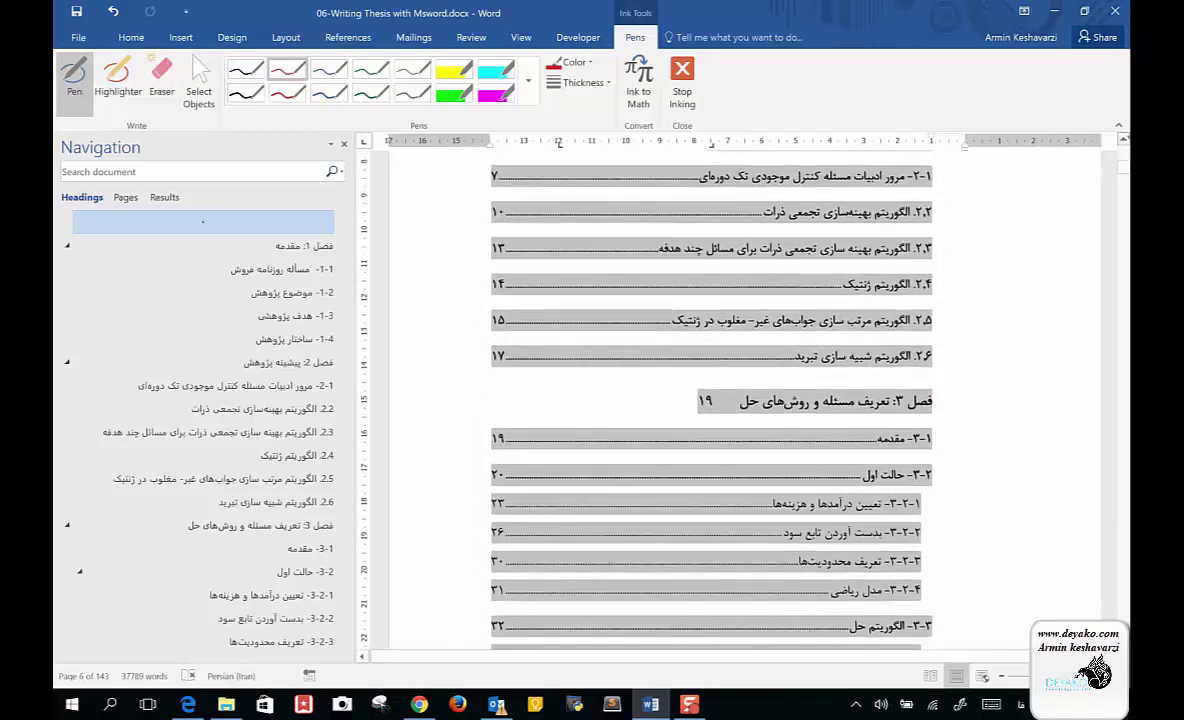
scroll(710, 390, "up", 2)
scroll(710, 390, "up", 2)
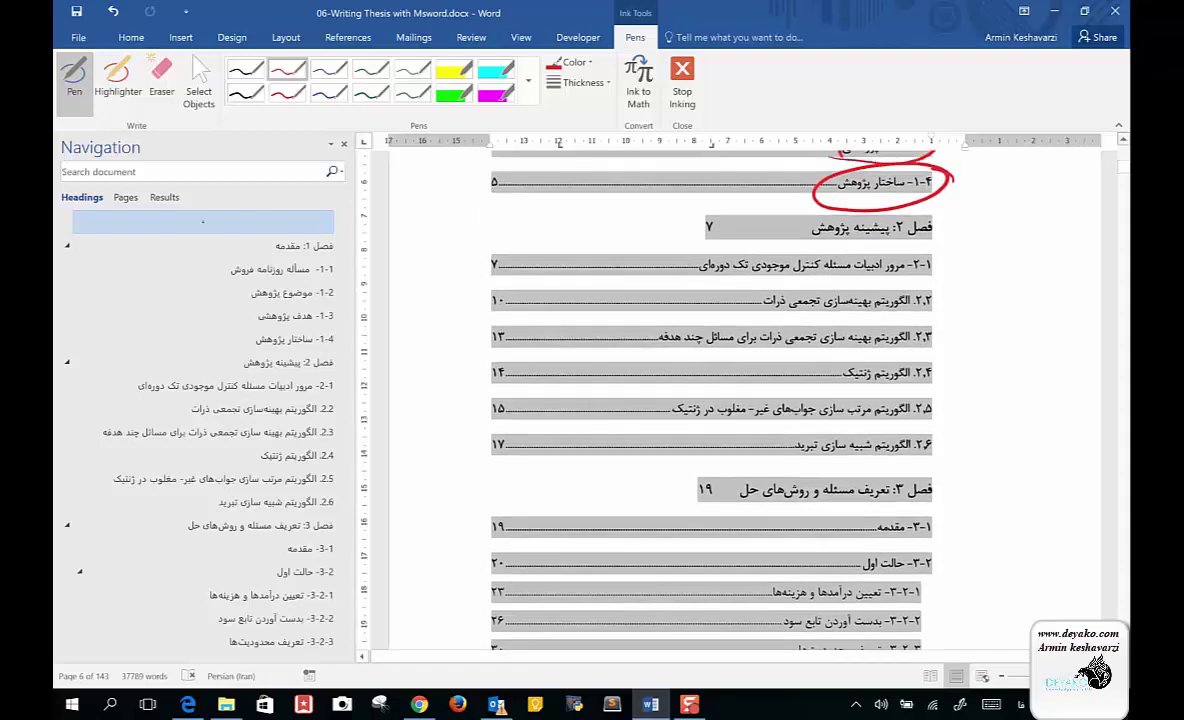
scroll(710, 390, "up", 2)
scroll(710, 390, "up", 2)
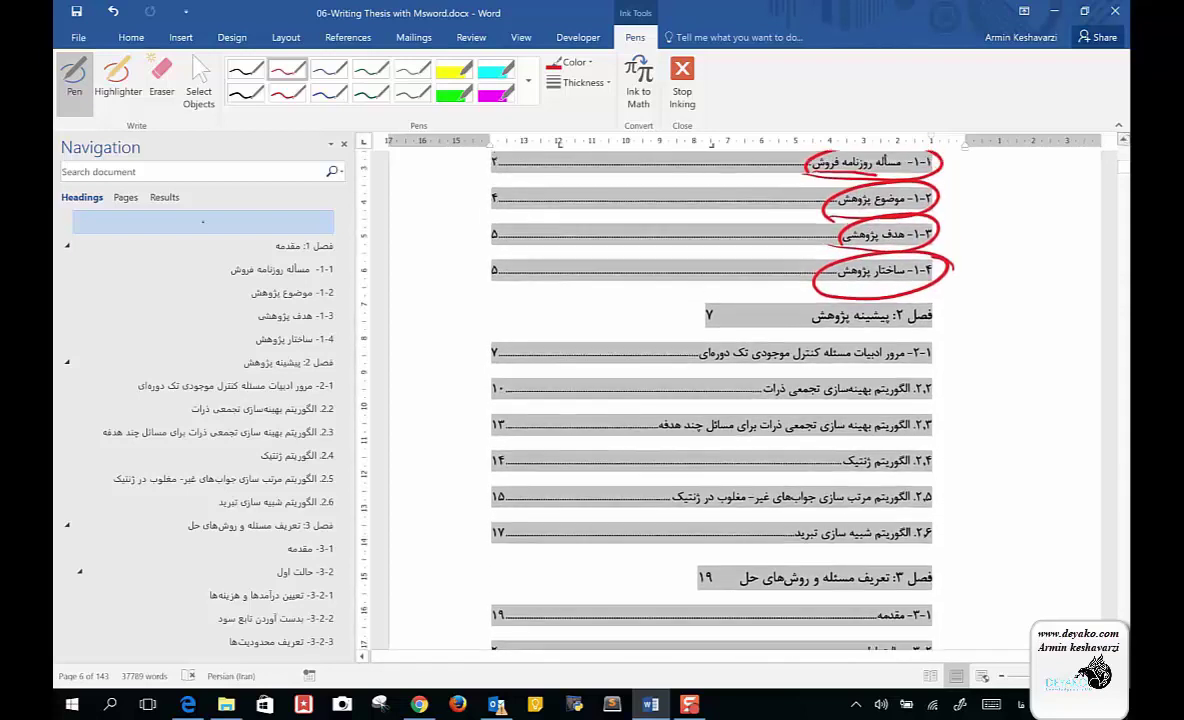
scroll(710, 390, "up", 2)
scroll(710, 390, "up", 2)
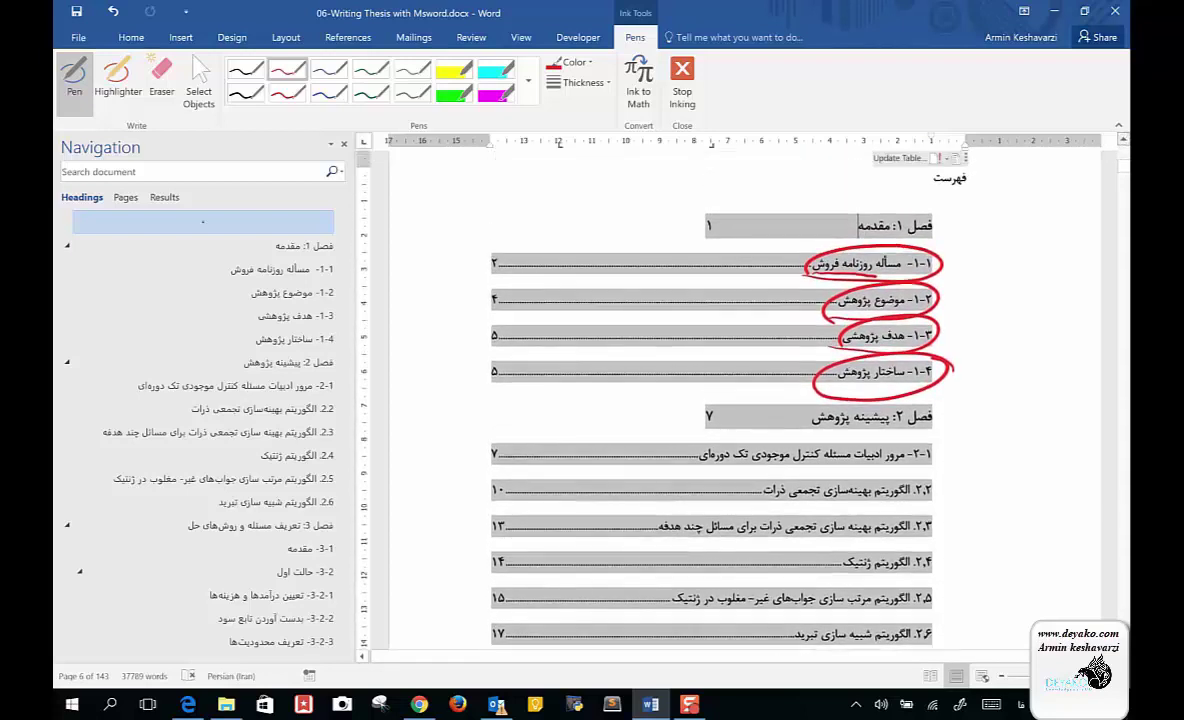
scroll(710, 390, "up", 2)
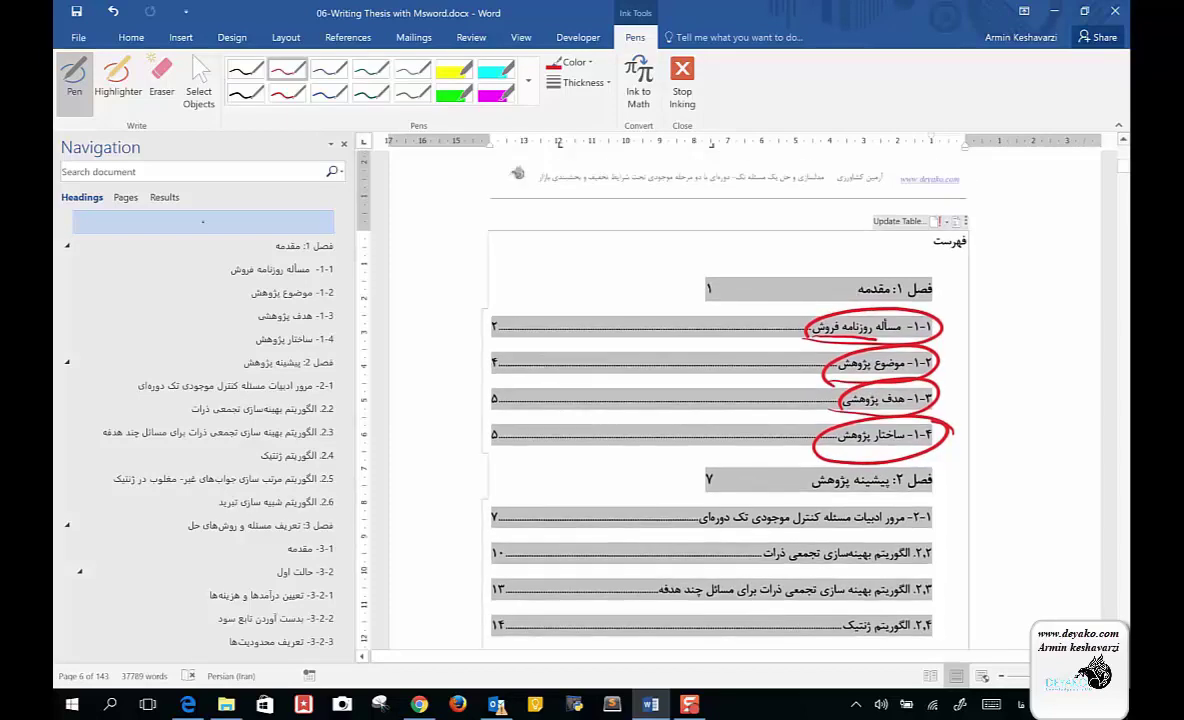
Add a red stroke and a handwritten Persian note among the circled entries.
left_click_drag(948, 385, 968, 352)
mouse_move(771, 370)
left_mouse_down()
mouse_move(788, 380)
mouse_move(715, 390)
mouse_move(657, 430)
left_mouse_up()
mouse_move(714, 340)
left_mouse_down()
mouse_move(712, 378)
mouse_move(728, 372)
left_mouse_up()
mouse_move(645, 392)
left_mouse_down()
mouse_move(594, 476)
mouse_move(545, 495)
left_mouse_up()
left_click_drag(590, 403, 578, 448)
mouse_move(775, 412)
left_mouse_down()
mouse_move(760, 442)
mouse_move(622, 522)
left_mouse_up()
left_click(737, 449)
Circle entries ۲-۱ to 2.3, add margin notes with an arrow, and loop the chapter 1–2 block.
mouse_move(890, 472)
left_mouse_down()
mouse_move(720, 455)
mouse_move(960, 530)
mouse_move(950, 482)
left_mouse_up()
mouse_move(688, 552)
left_mouse_down()
mouse_move(572, 568)
mouse_move(598, 568)
mouse_move(505, 600)
mouse_move(478, 624)
left_mouse_up()
left_click(549, 567)
mouse_move(455, 545)
left_mouse_down()
mouse_move(458, 595)
mouse_move(470, 562)
left_mouse_up()
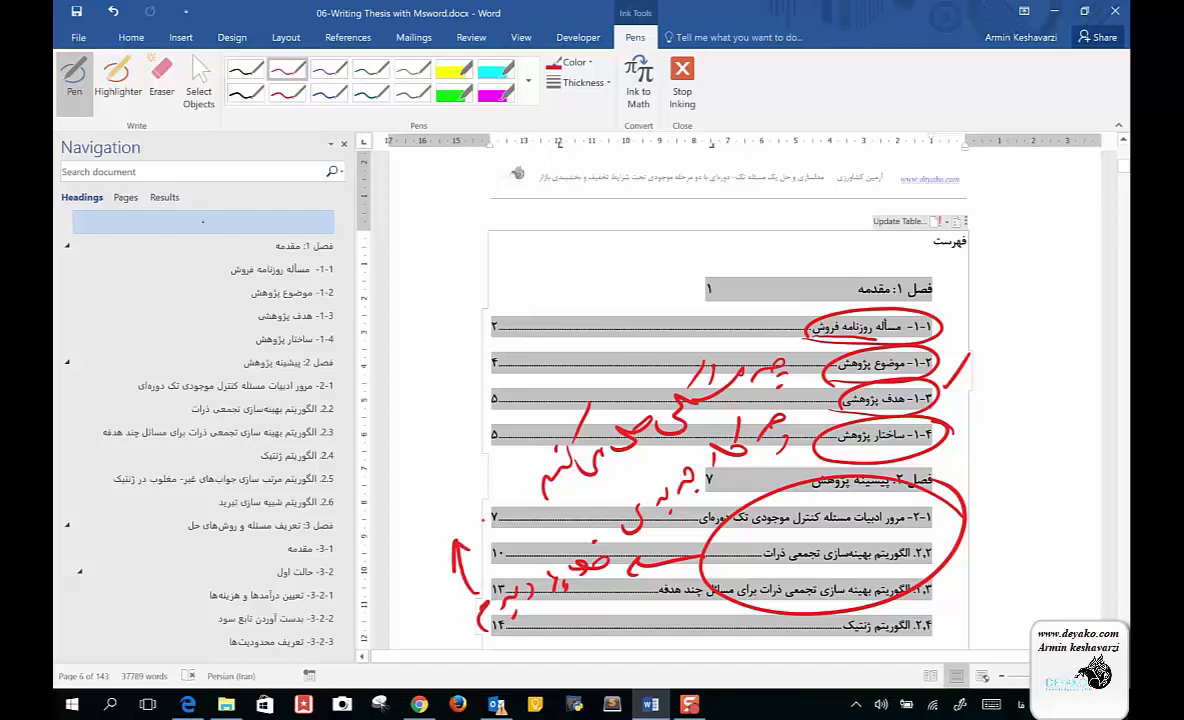
mouse_move(462, 412)
left_mouse_down()
mouse_move(465, 470)
mouse_move(466, 425)
mouse_move(414, 545)
left_mouse_up()
left_click(432, 492)
left_click_drag(412, 540, 407, 575)
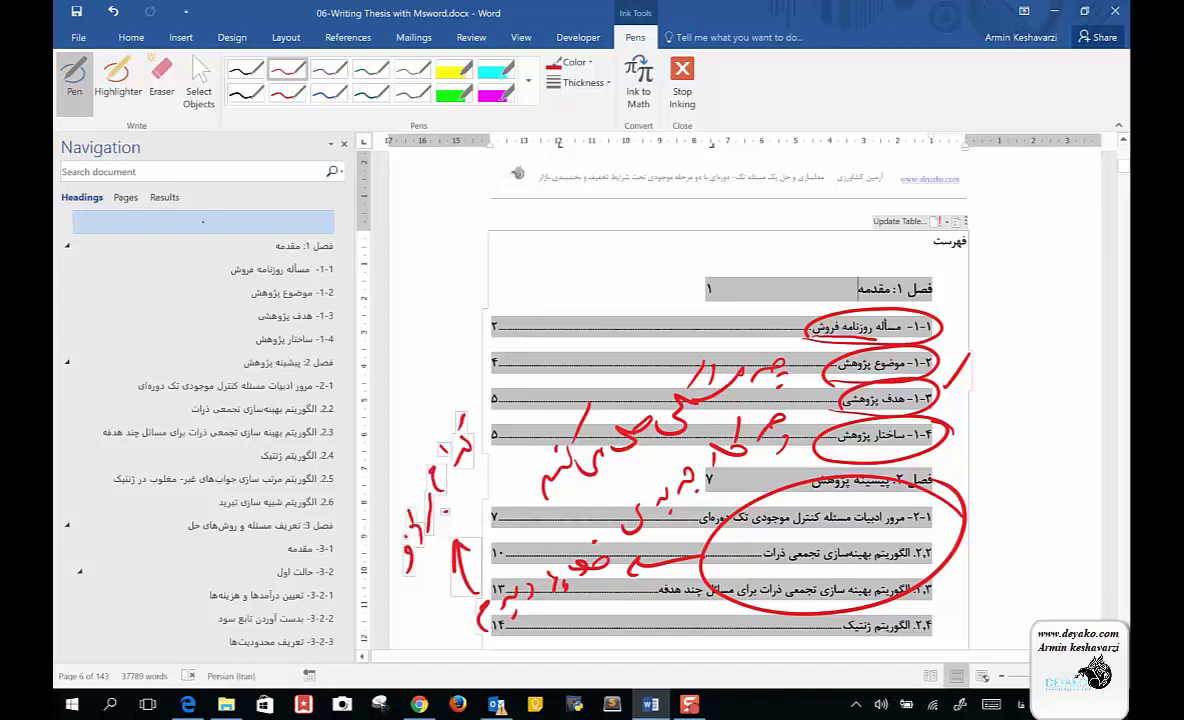
mouse_move(930, 245)
left_mouse_down()
mouse_move(700, 330)
mouse_move(610, 540)
mouse_move(975, 290)
left_mouse_up()
Scroll down to the chapter 3 contents entries and circle the heading in red.
scroll(700, 400, "down", 2)
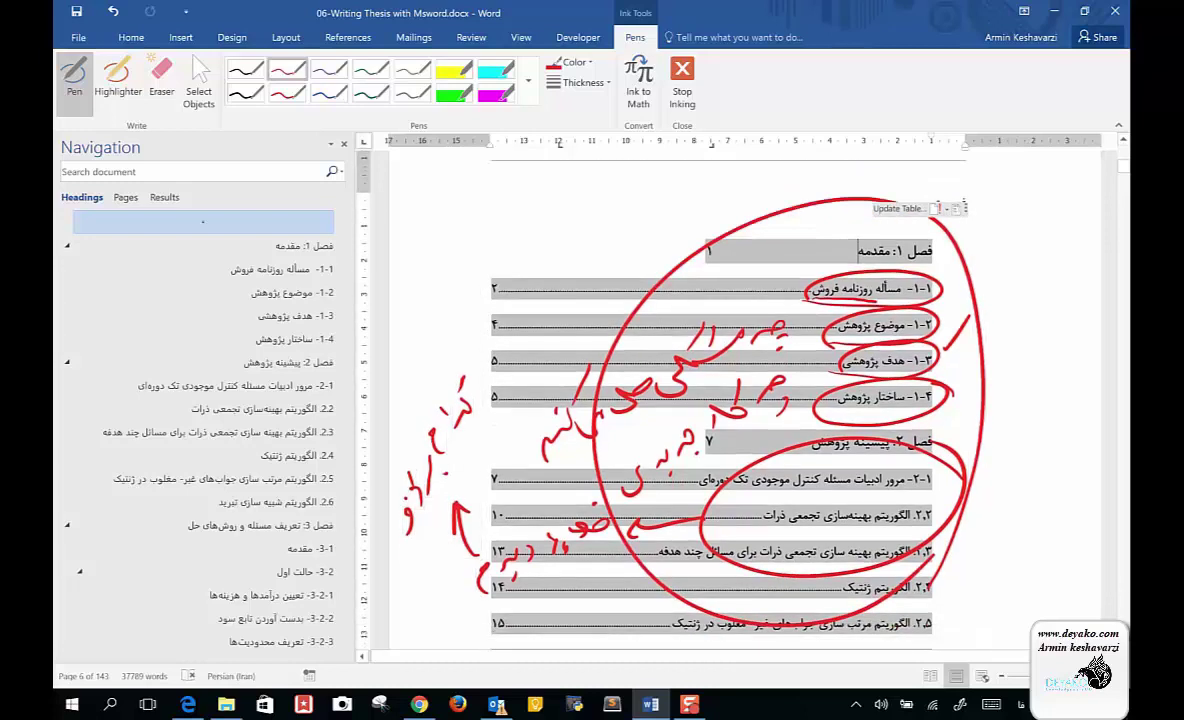
scroll(700, 400, "down", 1)
scroll(700, 400, "down", 1)
scroll(700, 400, "down", 1)
scroll(650, 400, "down", 1)
scroll(650, 400, "down", 1)
scroll(650, 400, "down", 1)
scroll(650, 400, "down", 1)
scroll(700, 400, "down", 1)
scroll(700, 400, "down", 1)
scroll(700, 400, "down", 1)
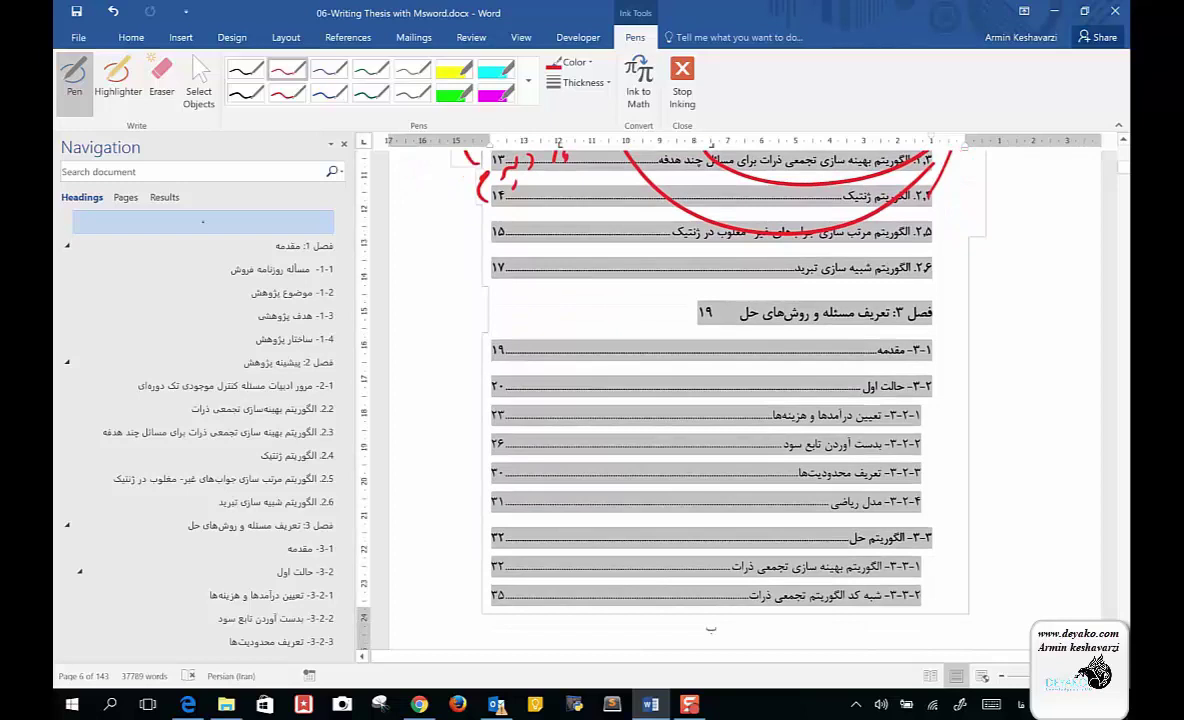
left_click_drag(751, 333, 740, 312)
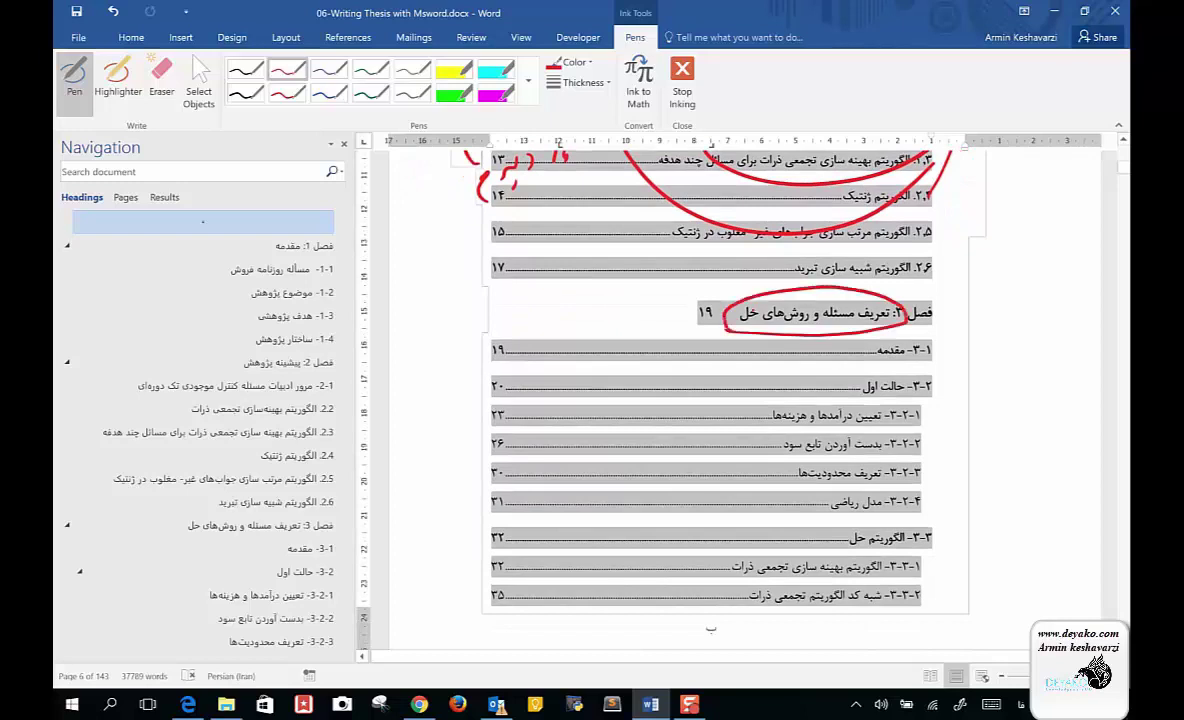
left_click_drag(648, 315, 583, 318)
Add a circled note and tick beside chapter 3, plus a red mark by its 3-2 subsections.
mouse_move(640, 280)
left_mouse_down()
mouse_move(620, 358)
mouse_move(680, 285)
left_mouse_up()
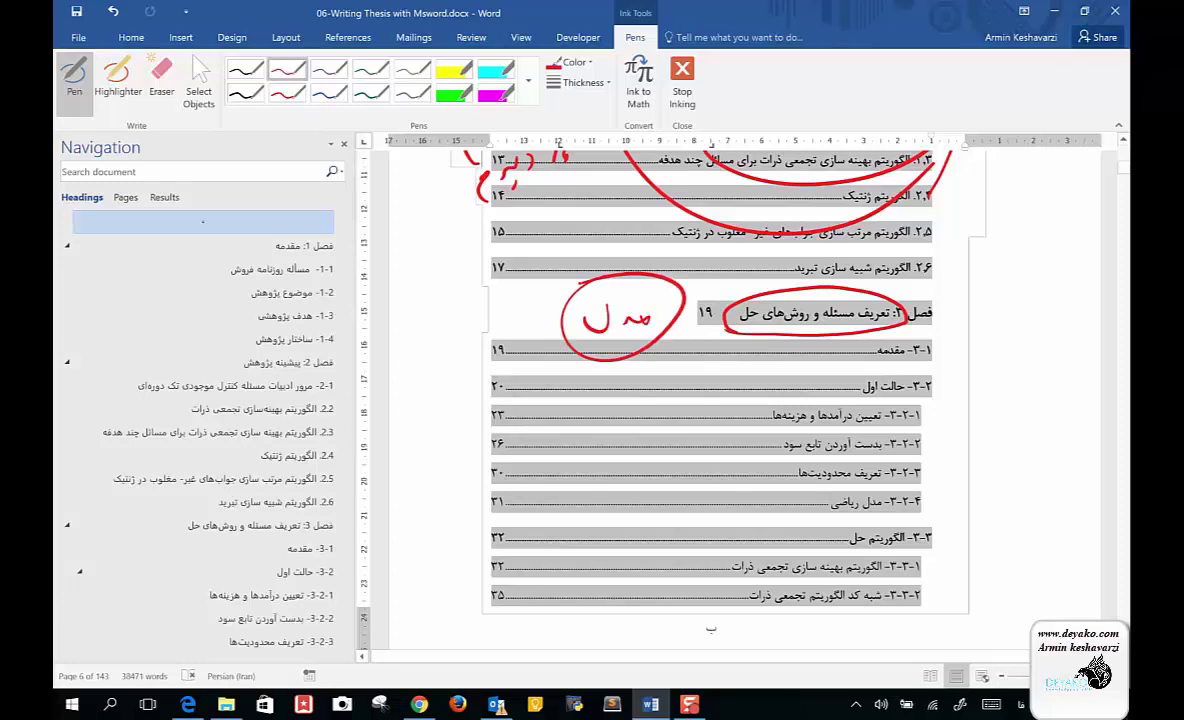
left_click_drag(902, 304, 920, 287)
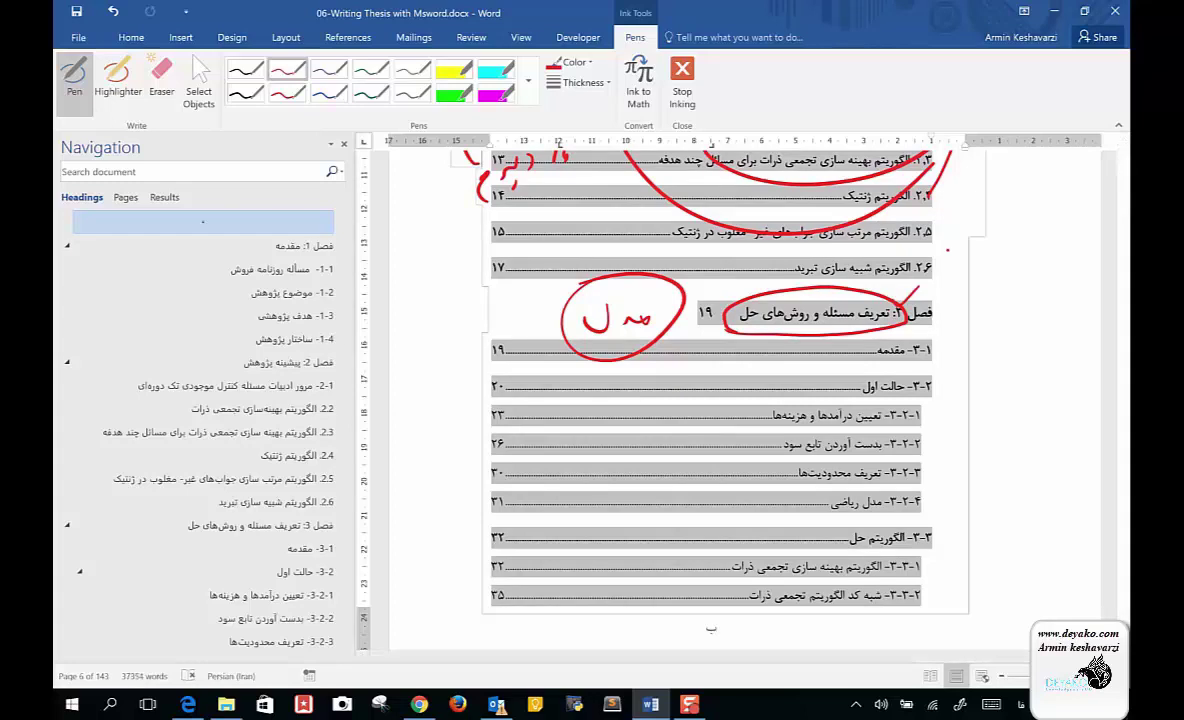
left_click_drag(896, 416, 936, 444)
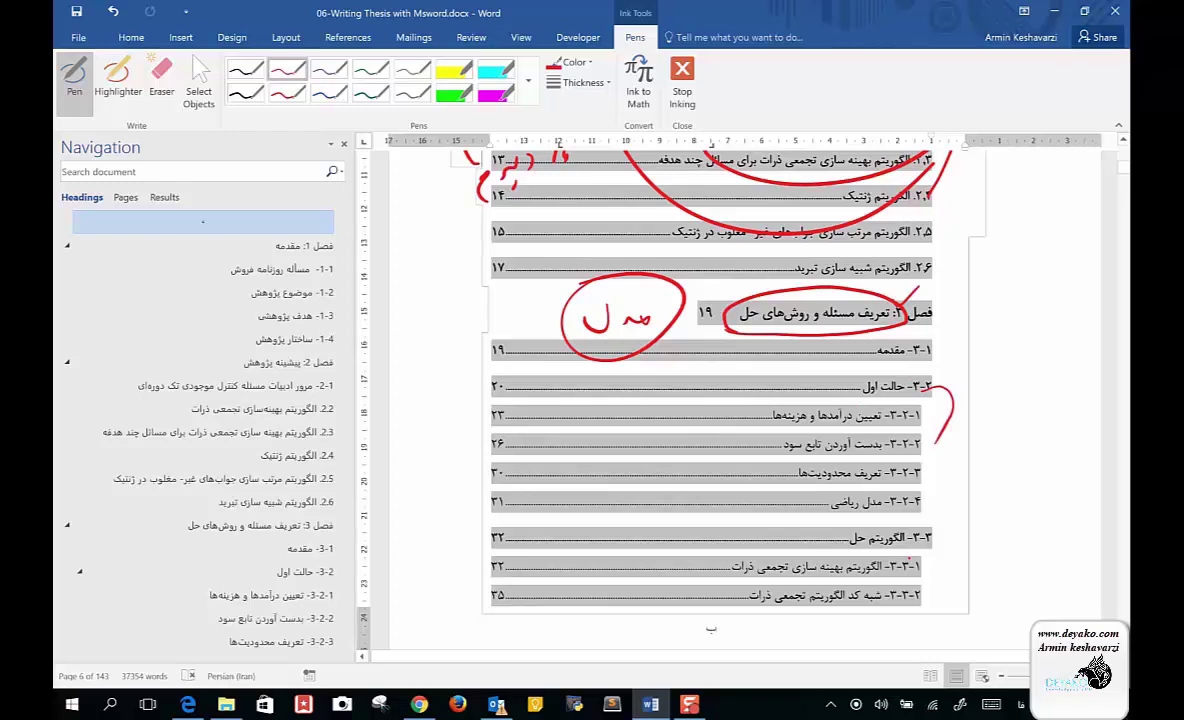
scroll(967, 541, "down", 3)
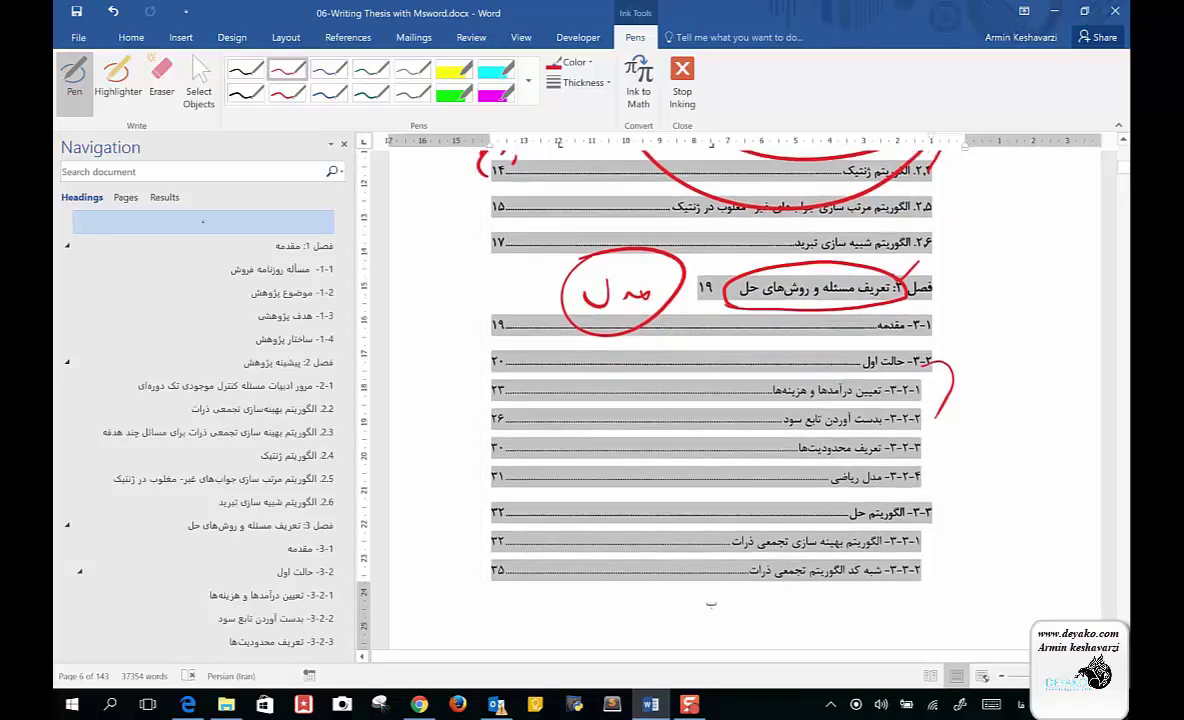
Tick the five chapter 3 subsection rows in red ink.
left_click_drag(928, 340, 955, 312)
left_click_drag(935, 362, 966, 322)
left_click_drag(916, 425, 957, 388)
left_click_drag(926, 490, 971, 458)
left_click_drag(930, 535, 960, 512)
Circle the chapter 4 heading مثال‌های عددی in red.
scroll(1027, 483, "down", 1)
scroll(1027, 483, "down", 1)
scroll(1027, 483, "down", 2)
scroll(1027, 483, "down", 1)
scroll(1027, 483, "down", 1)
scroll(1027, 483, "down", 1)
scroll(1027, 483, "down", 2)
scroll(1027, 483, "down", 1)
scroll(1027, 483, "down", 1)
scroll(1027, 483, "down", 1)
scroll(1027, 483, "down", 1)
scroll(1027, 483, "down", 1)
scroll(1027, 483, "down", 2)
scroll(1027, 483, "down", 1)
scroll(1027, 483, "down", 1)
scroll(710, 400, "down", 1)
scroll(710, 400, "down", 1)
scroll(710, 400, "down", 1)
scroll(710, 400, "down", 1)
scroll(710, 400, "down", 1)
scroll(710, 400, "down", 1)
scroll(710, 400, "down", 1)
scroll(710, 400, "down", 1)
scroll(710, 400, "down", 1)
scroll(710, 400, "down", 1)
scroll(710, 400, "down", 1)
scroll(710, 400, "down", 1)
scroll(700, 400, "down", 1)
scroll(700, 400, "down", 1)
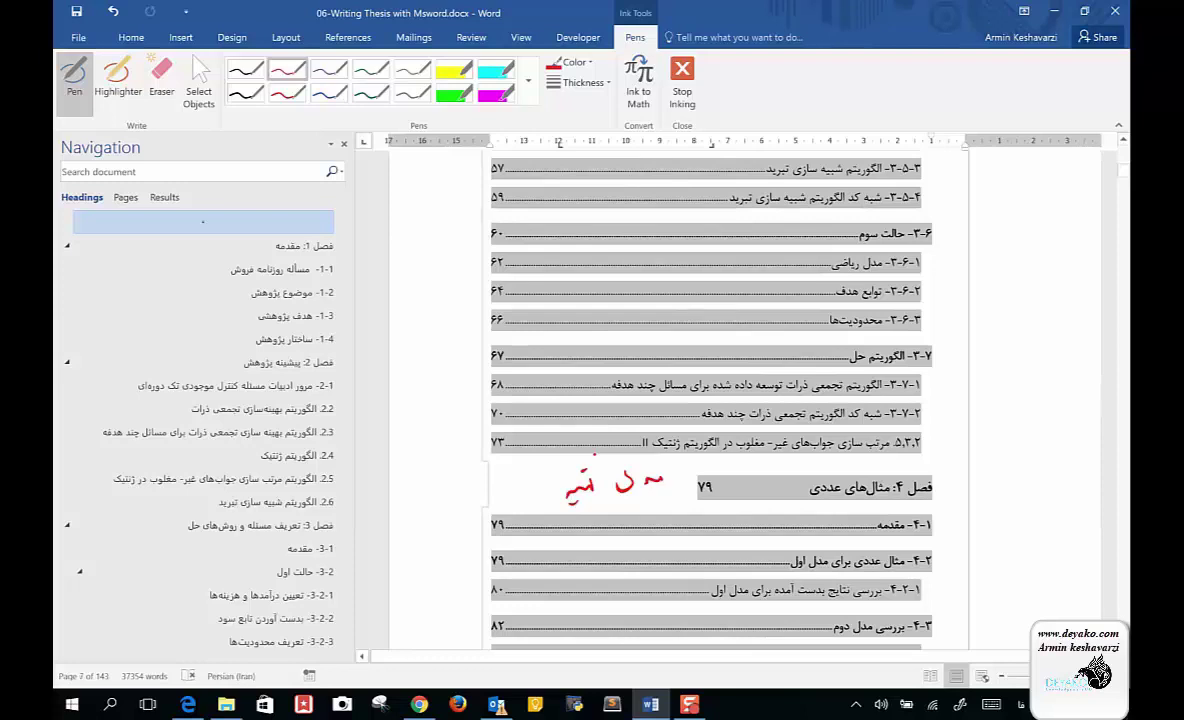
left_click_drag(805, 498, 804, 503)
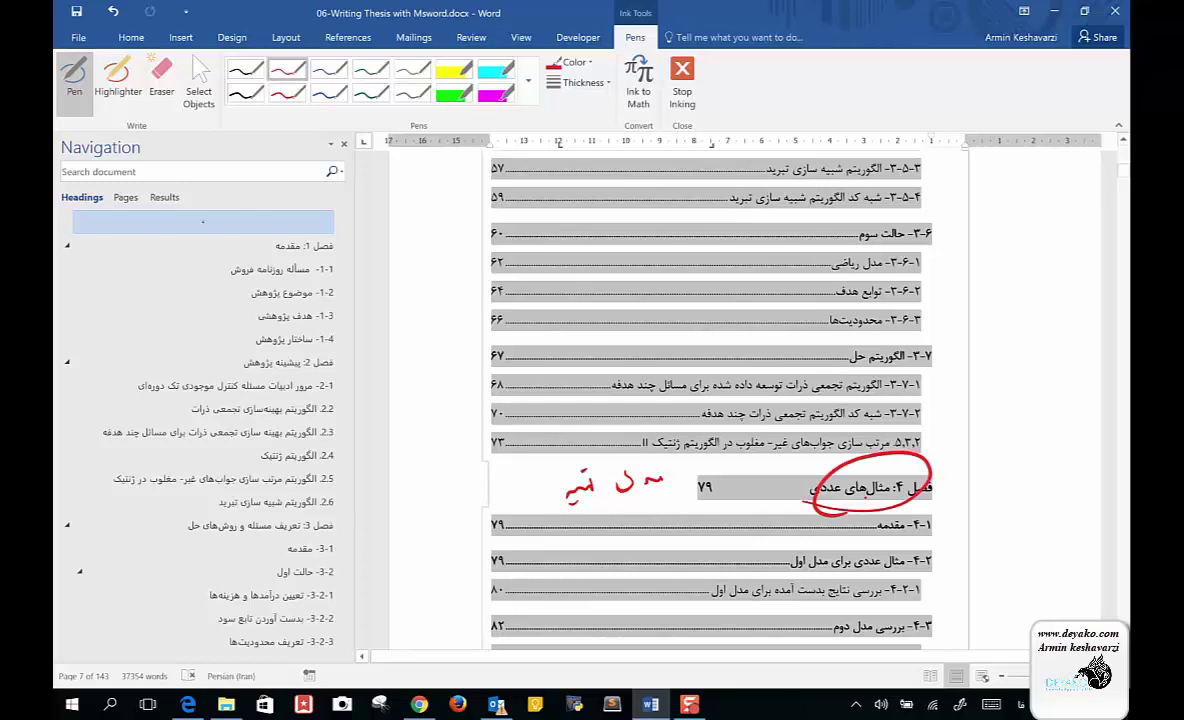
Handwrite 'case study' and a Persian note above chapter 4, with a stroke beside its heading.
left_click_drag(711, 456, 699, 468)
left_click_drag(716, 462, 766, 466)
left_click_drag(771, 456, 772, 462)
mouse_move(800, 458)
left_mouse_down()
mouse_move(789, 470)
mouse_move(822, 456)
left_mouse_up()
mouse_move(812, 457)
left_mouse_down()
mouse_move(812, 471)
mouse_move(845, 452)
mouse_move(846, 470)
mouse_move(933, 451)
left_mouse_up()
left_click_drag(948, 385, 924, 400)
mouse_move(952, 378)
left_mouse_down()
mouse_move(886, 402)
mouse_move(862, 440)
mouse_move(868, 403)
left_mouse_up()
left_click(856, 364)
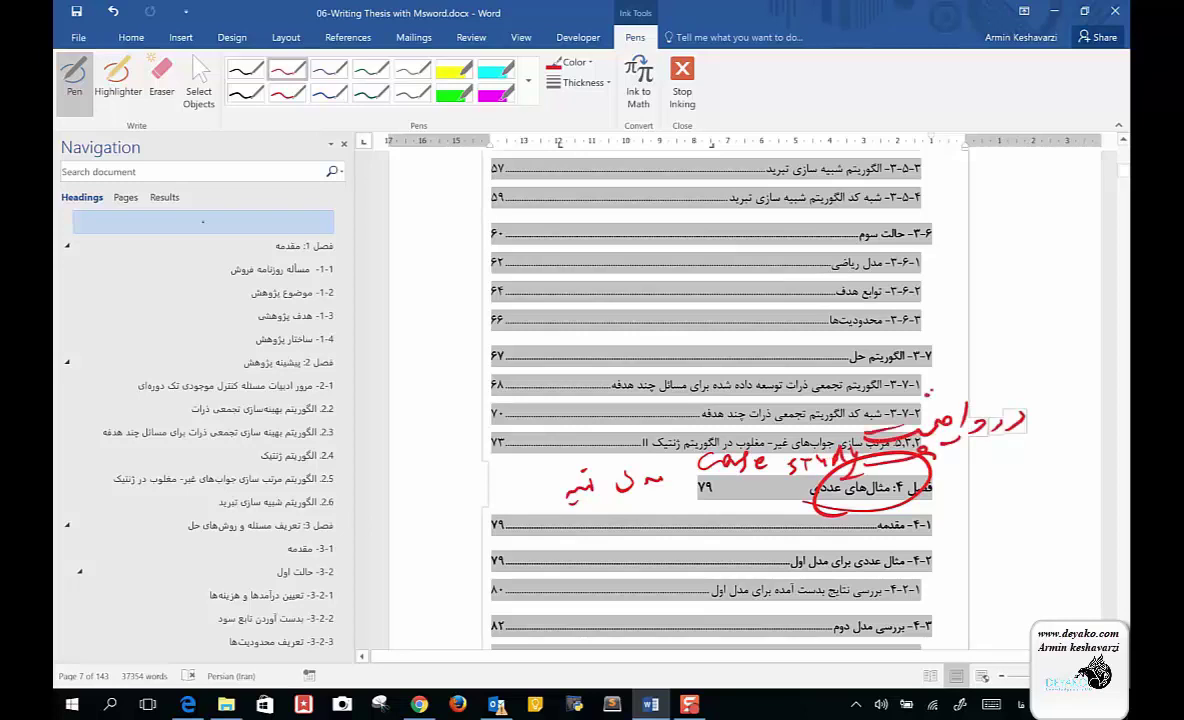
mouse_move(1006, 461)
left_mouse_down()
mouse_move(1008, 489)
mouse_move(960, 497)
mouse_move(956, 514)
mouse_move(822, 527)
mouse_move(812, 542)
mouse_move(740, 545)
mouse_move(715, 565)
mouse_move(628, 572)
left_mouse_up()
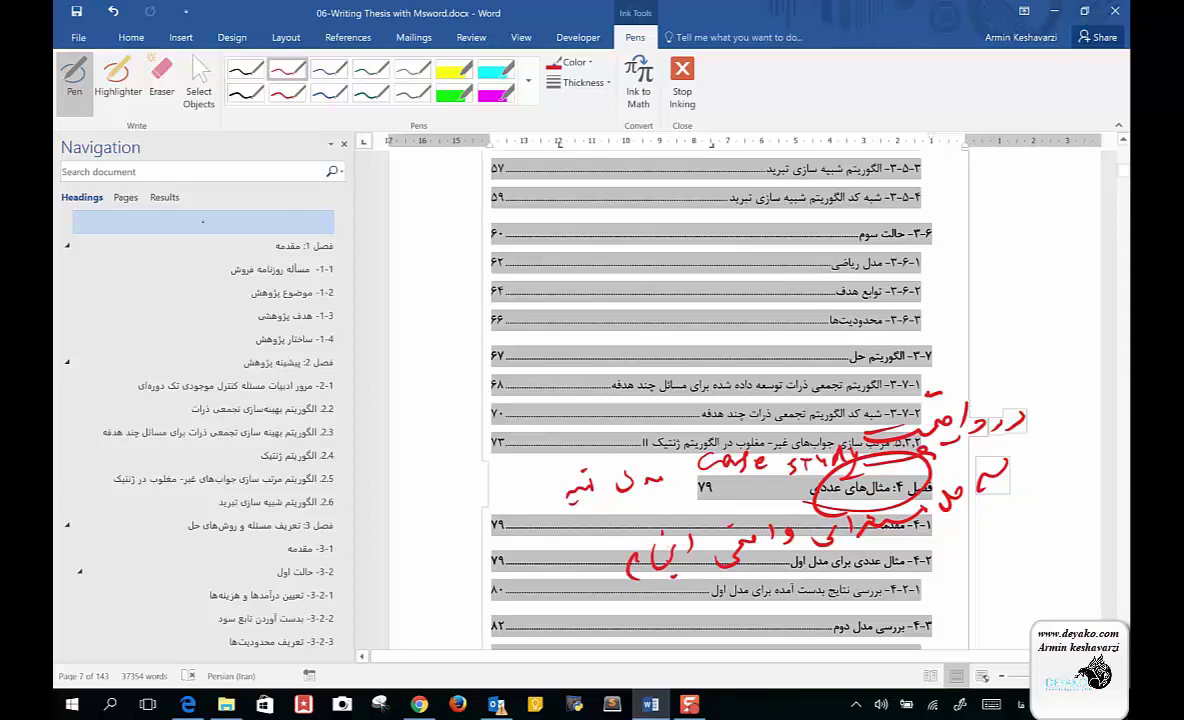
Handwrite a Persian note above the chapter 3 rows in red ink.
mouse_move(722, 272)
left_mouse_down()
mouse_move(664, 305)
mouse_move(640, 300)
mouse_move(615, 330)
mouse_move(545, 340)
mouse_move(529, 384)
left_mouse_up()
left_click(526, 371)
left_click_drag(517, 368, 519, 384)
left_click_drag(733, 326, 664, 398)
mouse_move(640, 338)
left_mouse_down()
mouse_move(628, 372)
mouse_move(600, 392)
left_mouse_up()
left_click(161, 75)
left_click(74, 75)
mouse_move(648, 356)
left_mouse_down()
mouse_move(652, 382)
mouse_move(543, 425)
mouse_move(524, 456)
mouse_move(676, 384)
mouse_move(612, 410)
left_mouse_up()
Draw a long arrow across the entries and circle the حالت سوم heading.
left_click_drag(540, 498, 755, 408)
left_click_drag(806, 330, 795, 348)
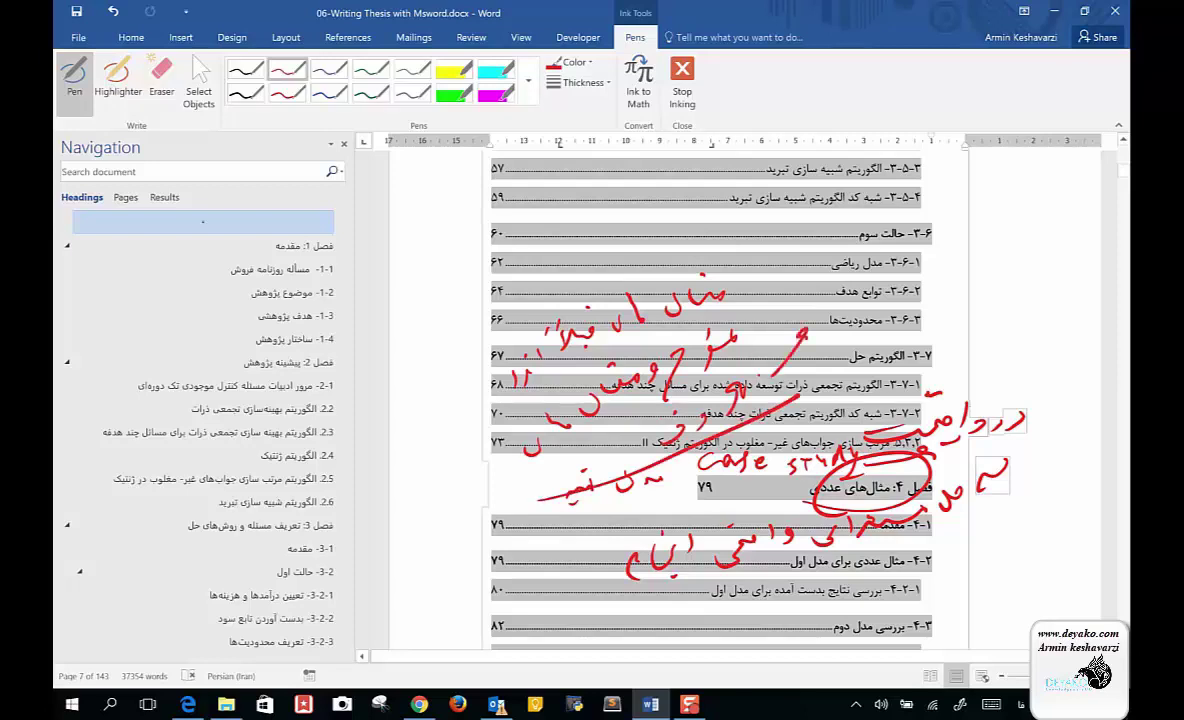
left_click_drag(860, 292, 790, 378)
left_click_drag(922, 218, 810, 276)
left_click_drag(868, 222, 838, 262)
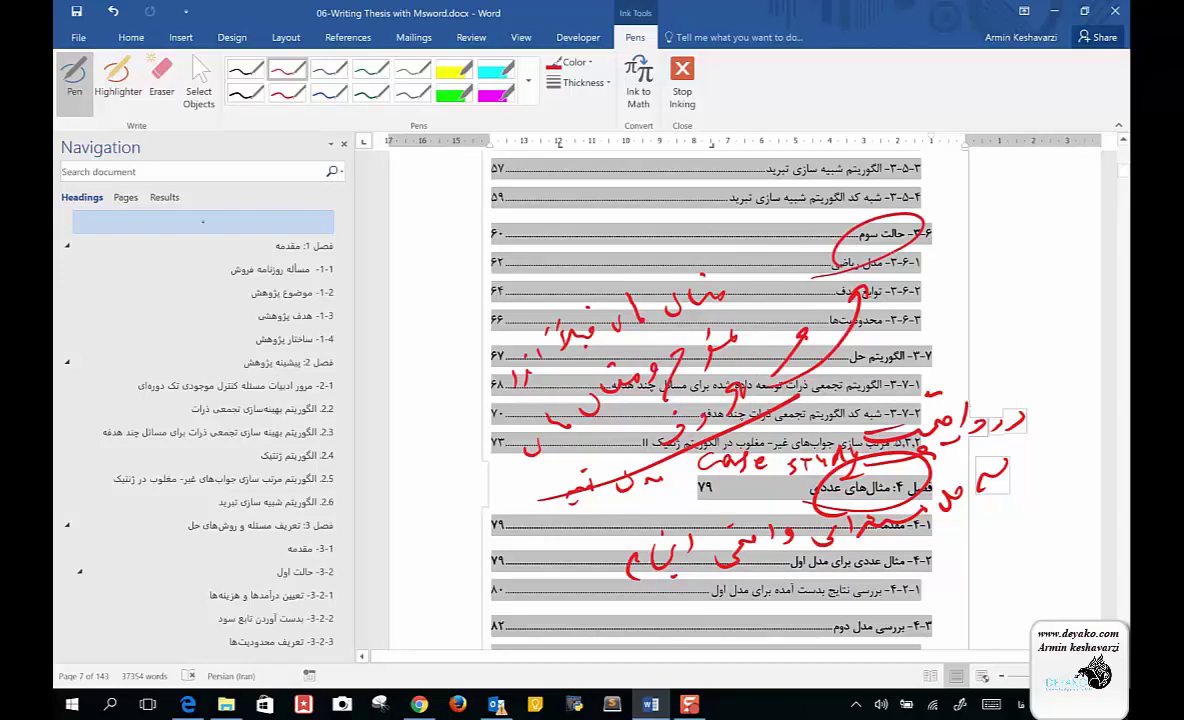
Scroll to the final TOC entries: chapter 5 on page 111, references, and chapter 6 appendices.
scroll(700, 400, "down", 2)
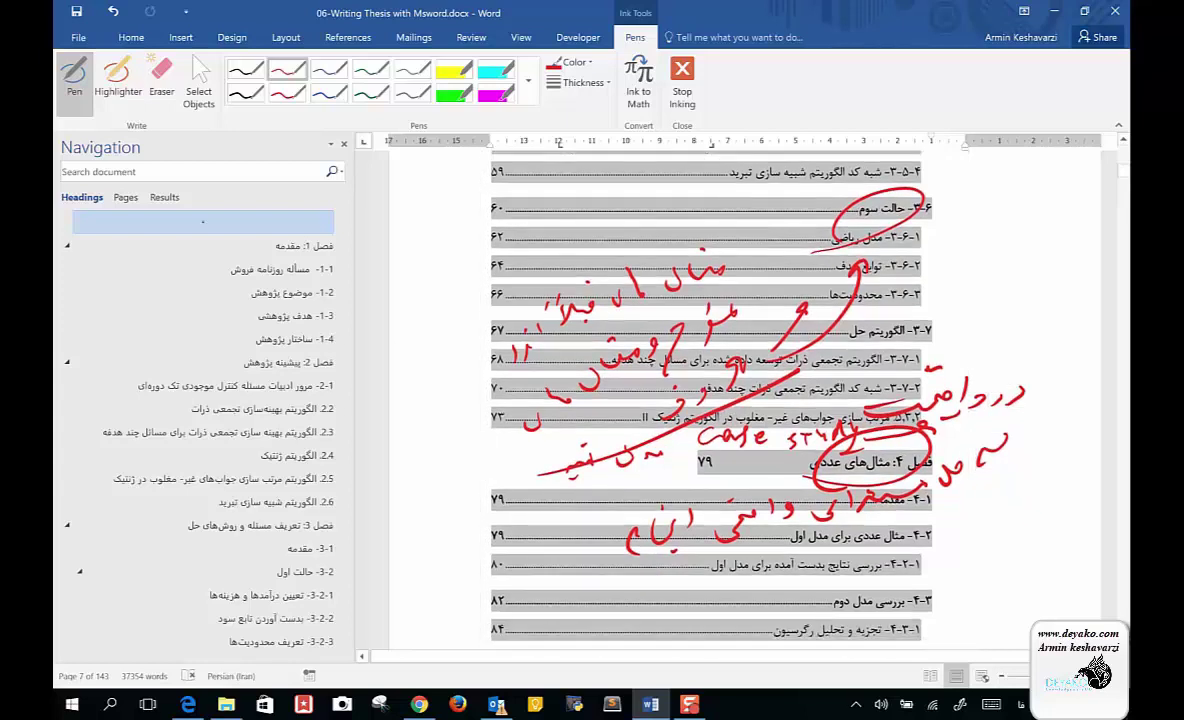
scroll(700, 400, "down", 1)
scroll(700, 400, "down", 1)
scroll(700, 400, "down", 1)
scroll(700, 400, "down", 1)
scroll(700, 400, "down", 1)
scroll(700, 400, "down", 1)
scroll(700, 400, "down", 1)
scroll(700, 400, "down", 1)
scroll(700, 400, "down", 1)
scroll(700, 400, "down", 1)
scroll(700, 400, "down", 1)
scroll(700, 400, "down", 1)
scroll(700, 400, "down", 1)
scroll(711, 197, "down", 1)
scroll(711, 197, "down", 1)
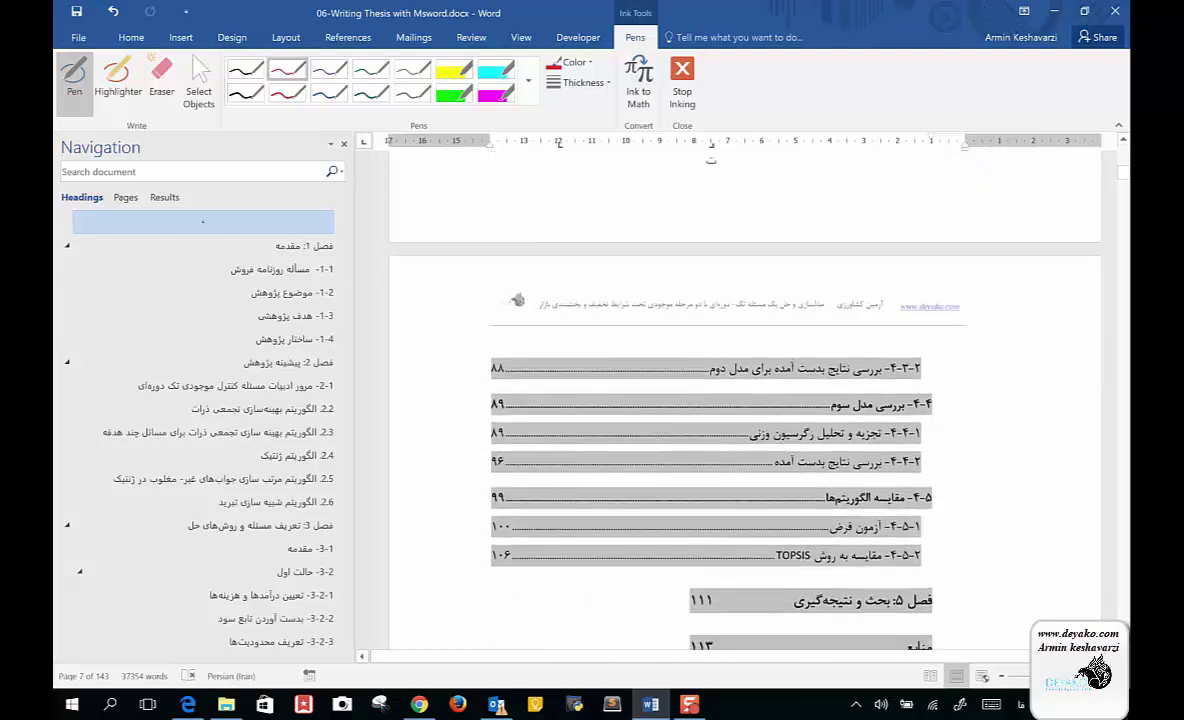
scroll(700, 400, "down", 1)
scroll(700, 400, "down", 1)
scroll(700, 400, "down", 1)
scroll(700, 400, "down", 1)
scroll(700, 400, "down", 1)
scroll(700, 400, "down", 1)
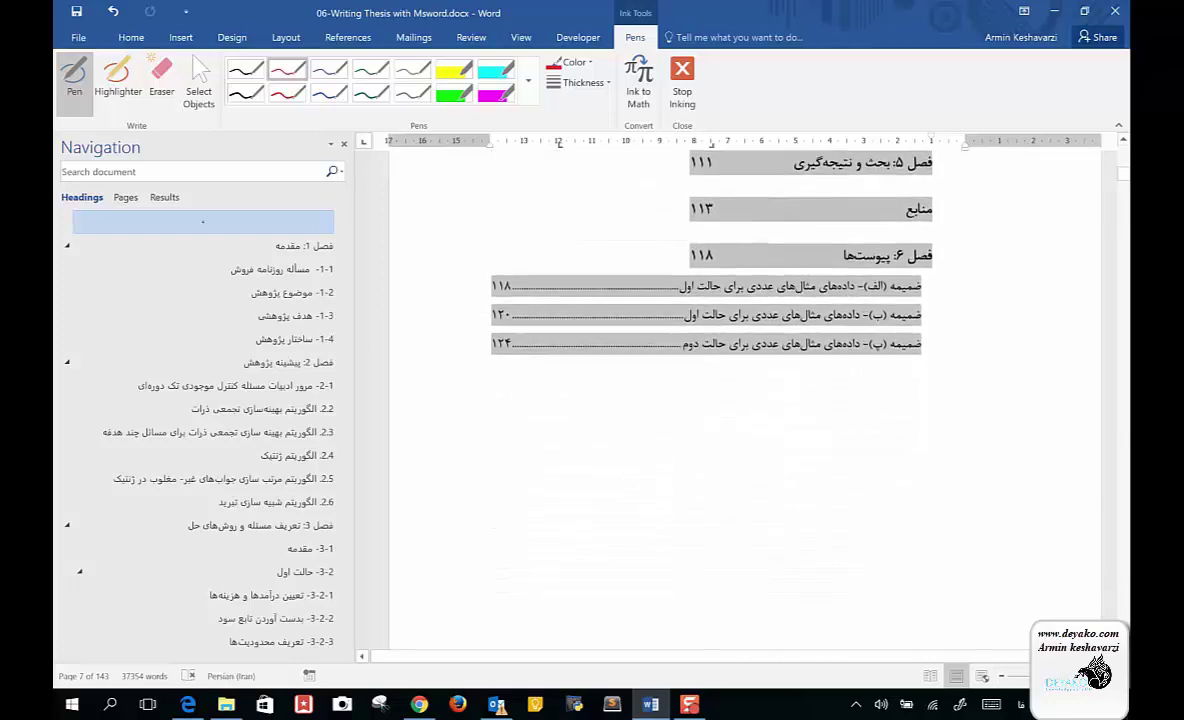
mouse_move(967, 245)
left_mouse_down()
mouse_move(967, 310)
mouse_move(986, 257)
left_mouse_up()
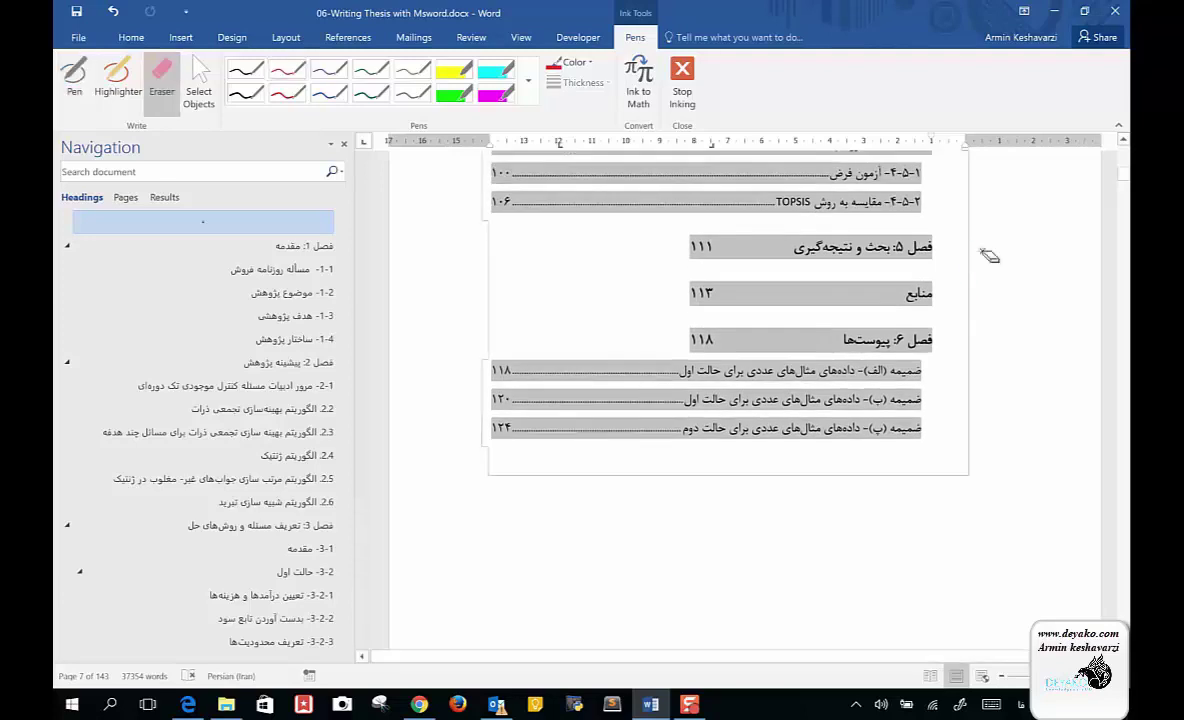
Circle the chapter 5 heading, write a note, and strike diagonal lines across the appendix entries.
left_click_drag(682, 263, 712, 268)
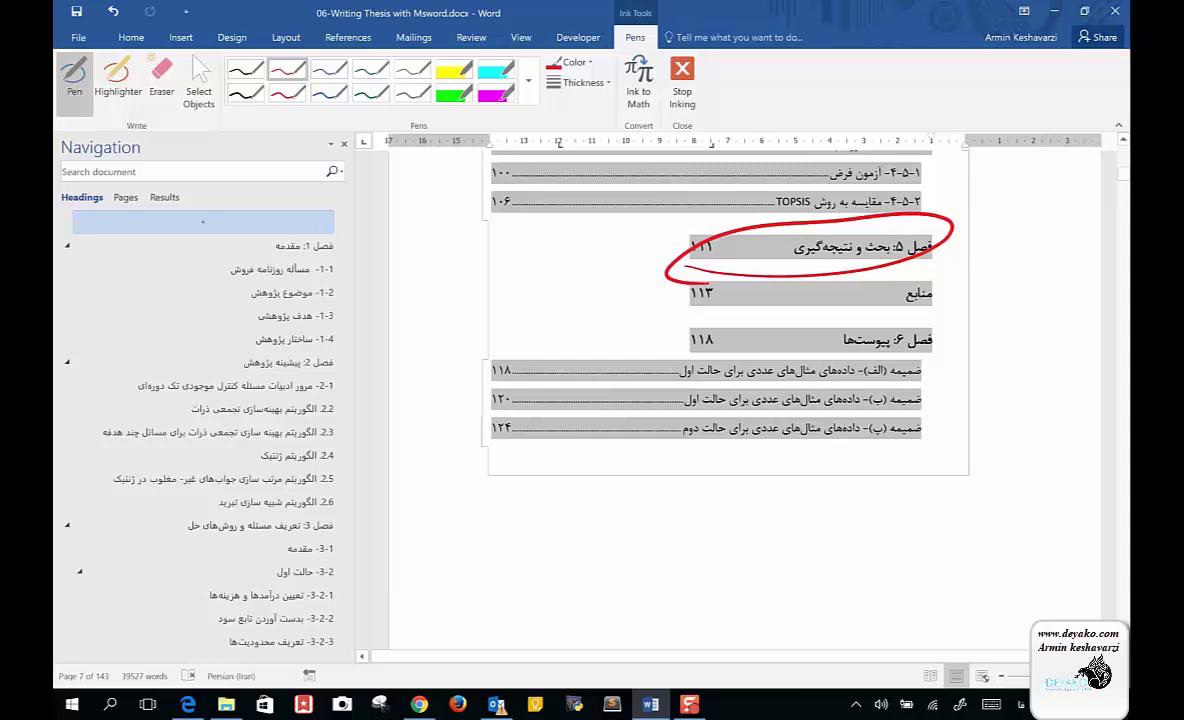
mouse_move(650, 248)
left_mouse_down()
mouse_move(604, 262)
mouse_move(630, 250)
mouse_move(576, 290)
left_mouse_up()
mouse_move(561, 328)
left_mouse_down()
mouse_move(548, 332)
mouse_move(680, 260)
mouse_move(578, 357)
left_mouse_up()
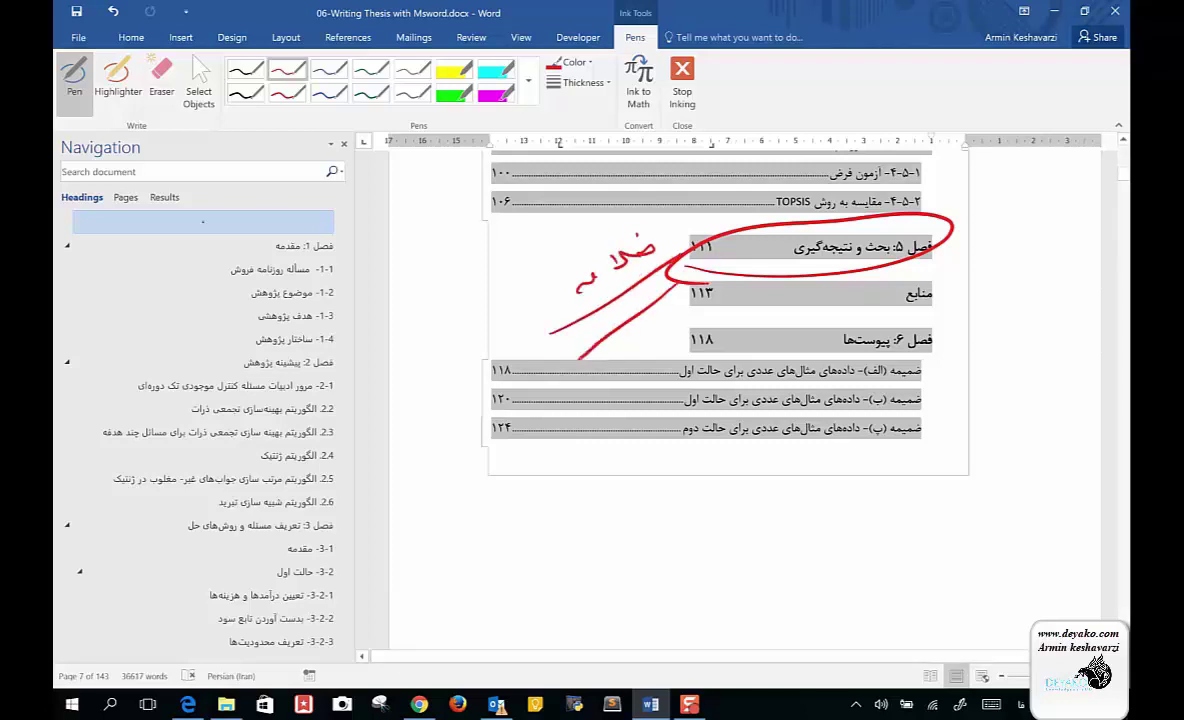
left_click_drag(700, 290, 625, 366)
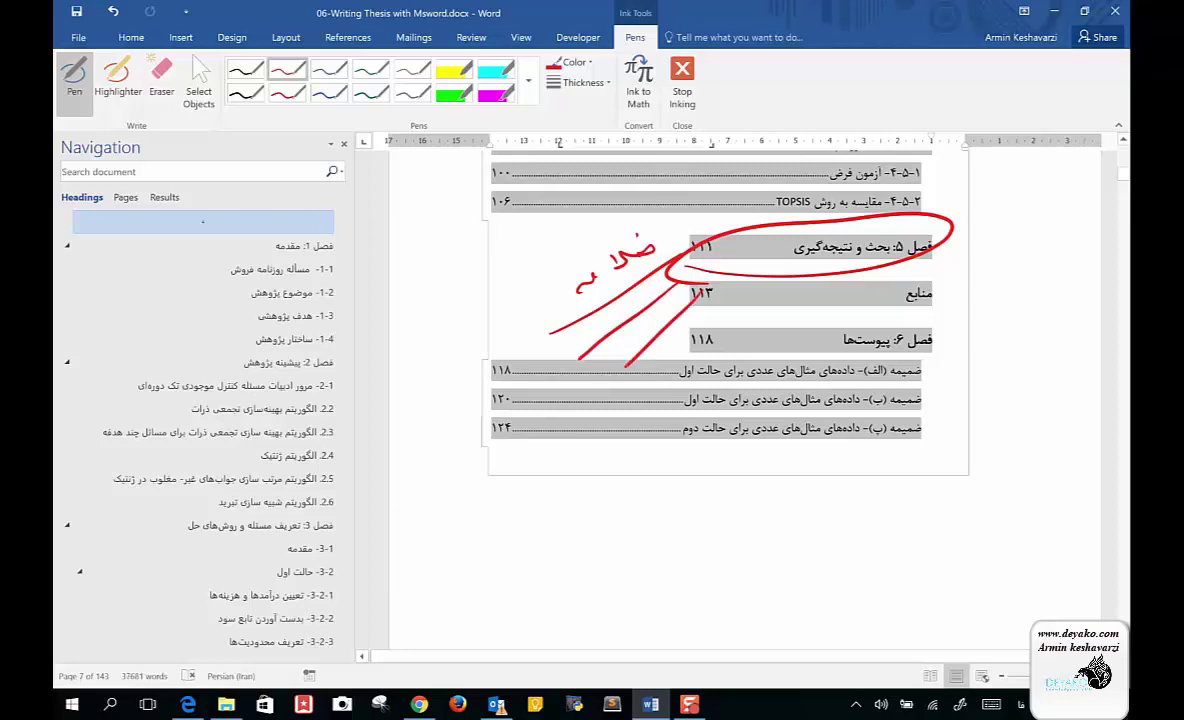
left_click_drag(725, 290, 652, 378)
left_click_drag(757, 314, 677, 404)
left_click_drag(789, 329, 672, 444)
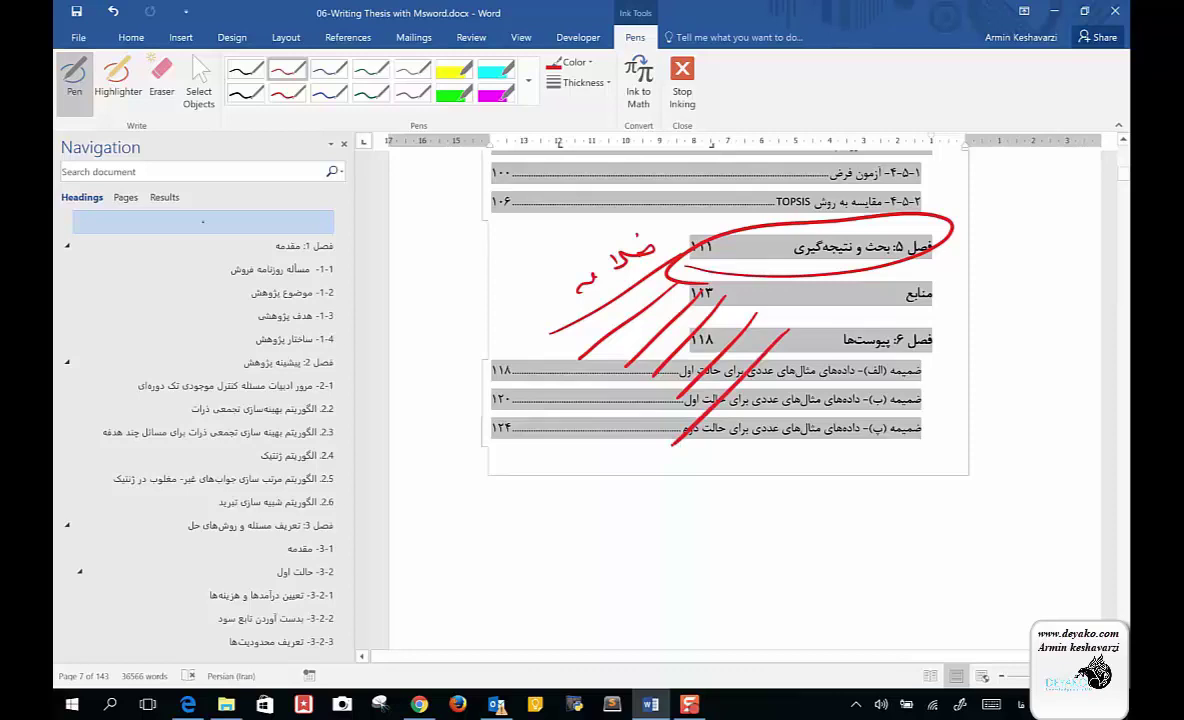
Mark نتیجه‌گیری and بحث, and circle the chapter 5 title and منابع in red.
left_click_drag(805, 296, 800, 327)
left_click_drag(771, 290, 765, 316)
mouse_move(745, 272)
left_mouse_down()
mouse_move(737, 303)
mouse_move(703, 290)
left_mouse_up()
mouse_move(687, 244)
left_mouse_down()
mouse_move(676, 271)
mouse_move(626, 254)
left_mouse_up()
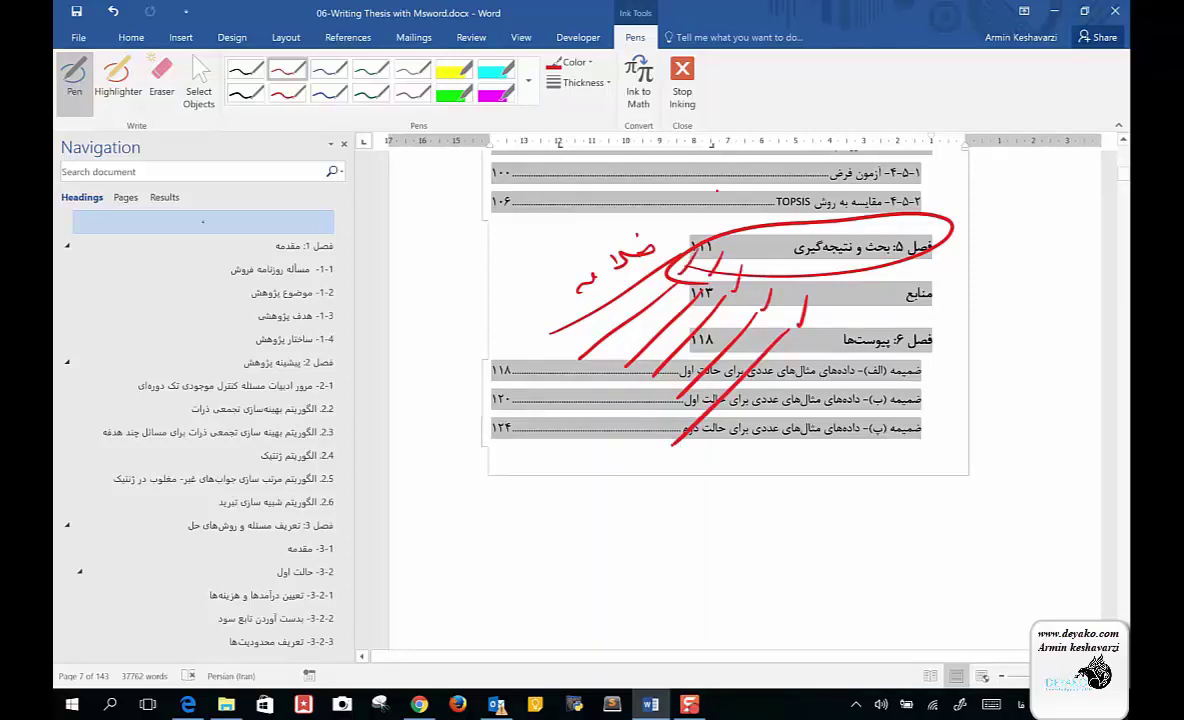
left_click_drag(849, 242, 813, 266)
left_click_drag(906, 245, 887, 263)
left_click_drag(940, 232, 790, 240)
mouse_move(905, 274)
left_mouse_down()
mouse_move(909, 318)
mouse_move(936, 312)
mouse_move(940, 324)
left_mouse_up()
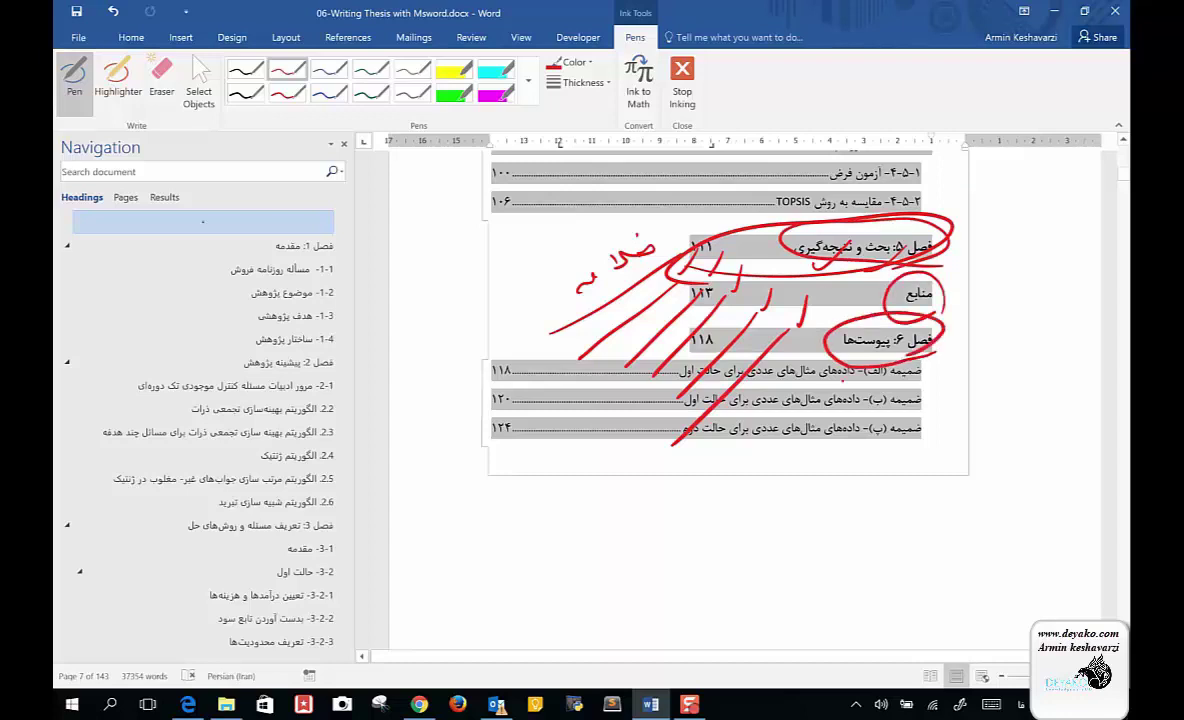
Erase the diagonal lines, note and red marks on the chapter 5 and 6 headings.
left_click(161, 80)
mouse_move(720, 410)
left_mouse_down()
mouse_move(630, 300)
mouse_move(545, 240)
left_mouse_up()
mouse_move(628, 252)
left_mouse_down()
mouse_move(671, 299)
mouse_move(745, 292)
mouse_move(850, 322)
mouse_move(948, 291)
mouse_move(772, 262)
mouse_move(765, 300)
left_mouse_up()
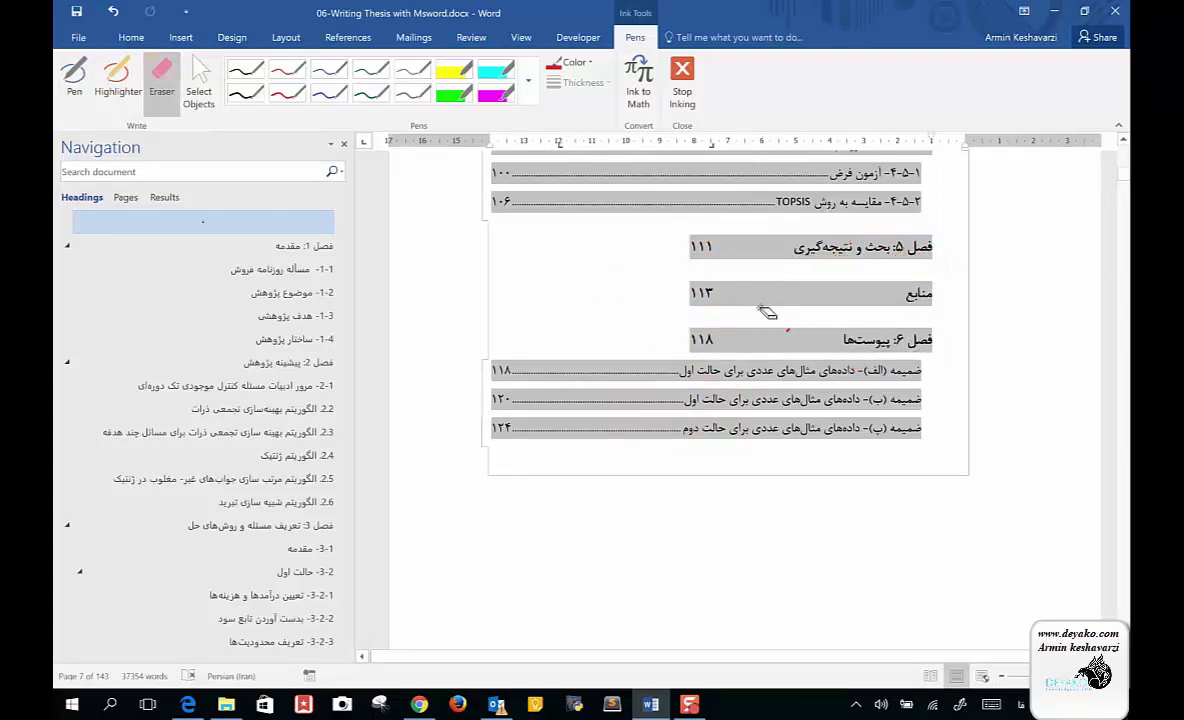
Write a two-line red Persian note beside the references and chapter 6 appendix entries.
left_click(287, 70)
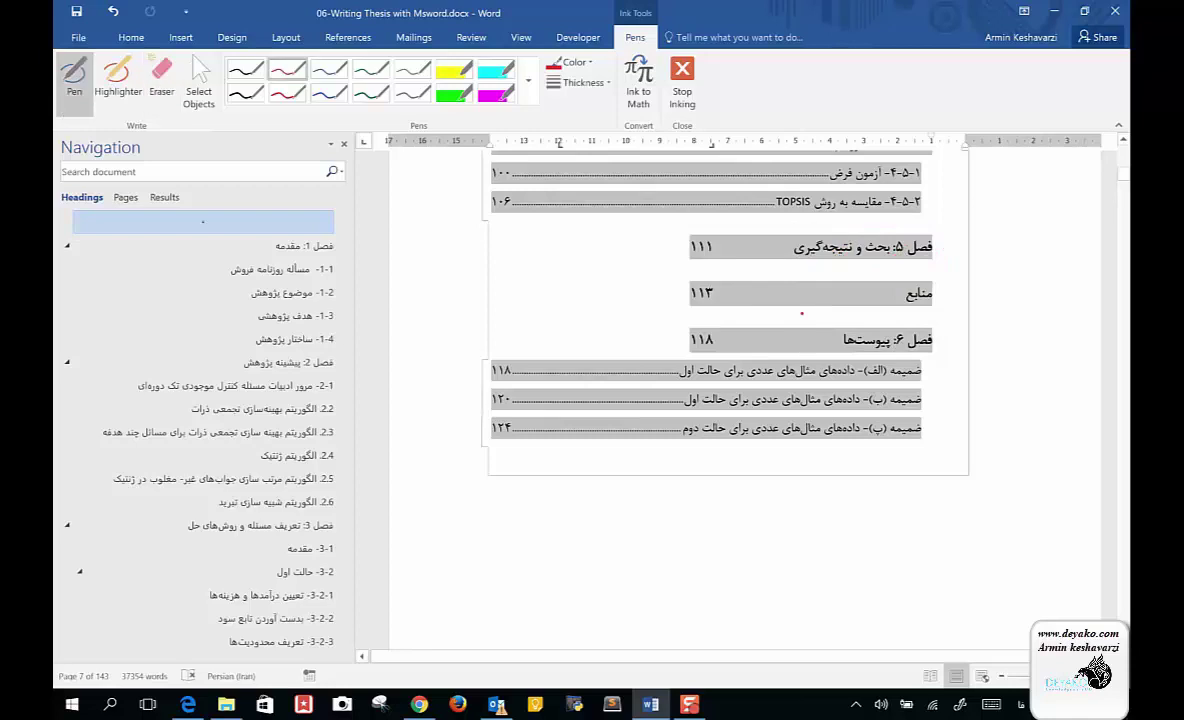
mouse_move(656, 291)
left_mouse_down()
mouse_move(561, 315)
mouse_move(542, 336)
left_mouse_up()
mouse_move(662, 322)
left_mouse_down()
mouse_move(640, 340)
mouse_move(516, 361)
left_mouse_up()
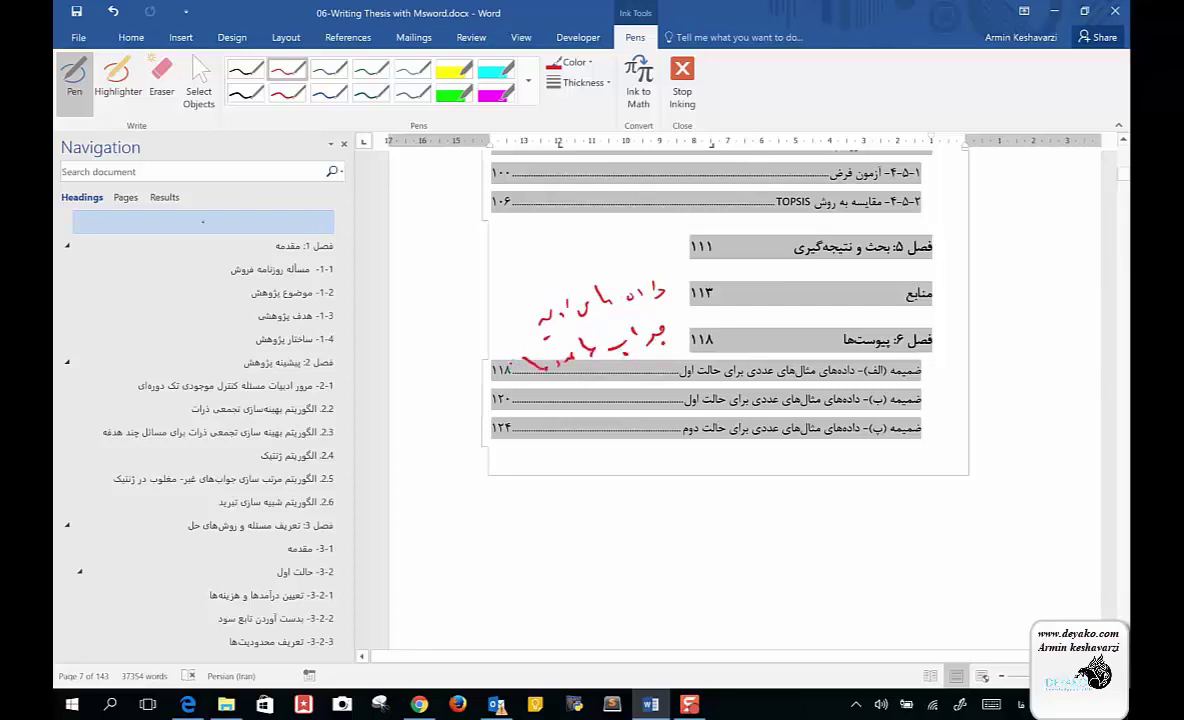
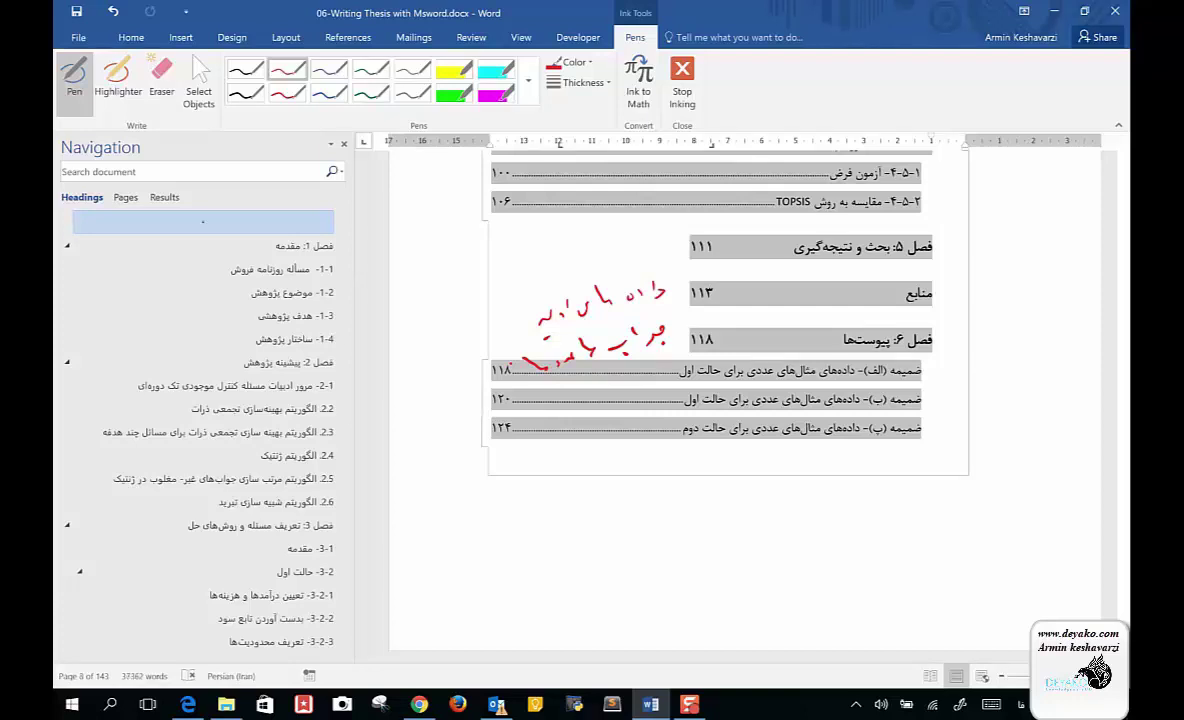
Erase the red handwritten ink strokes beside the table of contents and exit inking.
left_click_drag(972, 410, 972, 555)
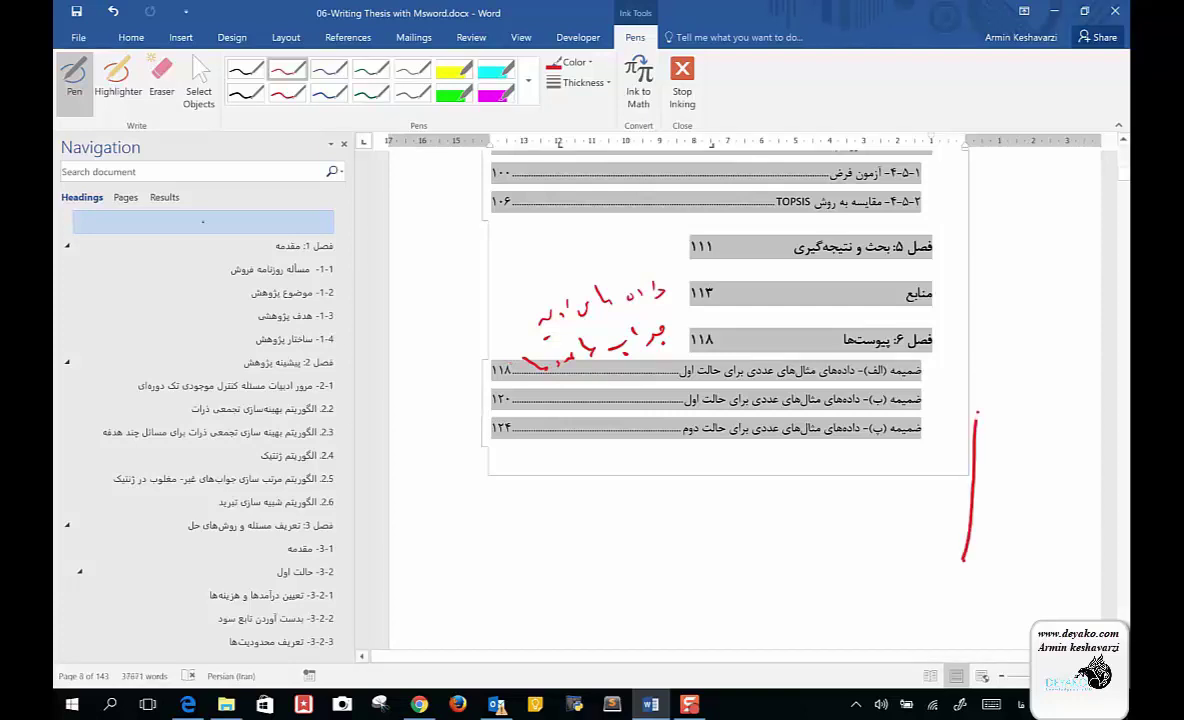
mouse_move(509, 338)
left_mouse_down()
mouse_move(533, 345)
mouse_move(526, 325)
mouse_move(632, 379)
left_mouse_up()
mouse_move(610, 270)
left_mouse_down()
mouse_move(547, 287)
mouse_move(557, 328)
left_mouse_up()
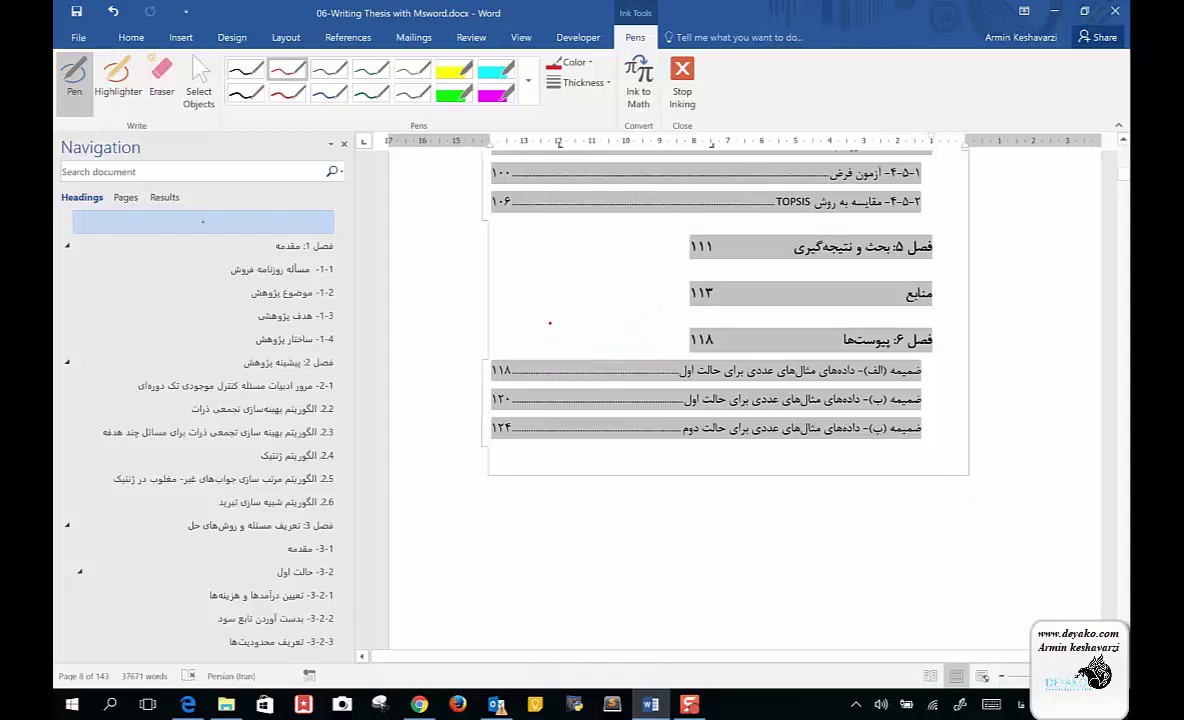
key("Escape")
Scroll down to Chapter 1 (مقدمه) with its Stable and Perishable Product footnotes.
scroll(745, 400, "down", 5)
scroll(711, 350, "down", 3)
scroll(711, 350, "down", 1)
scroll(711, 350, "down", 1)
scroll(745, 400, "down", 4)
scroll(745, 400, "down", 3)
scroll(745, 400, "down", 3)
scroll(745, 400, "down", 3)
scroll(745, 400, "down", 3)
scroll(745, 400, "down", 3)
scroll(745, 400, "down", 2)
scroll(745, 400, "down", 4)
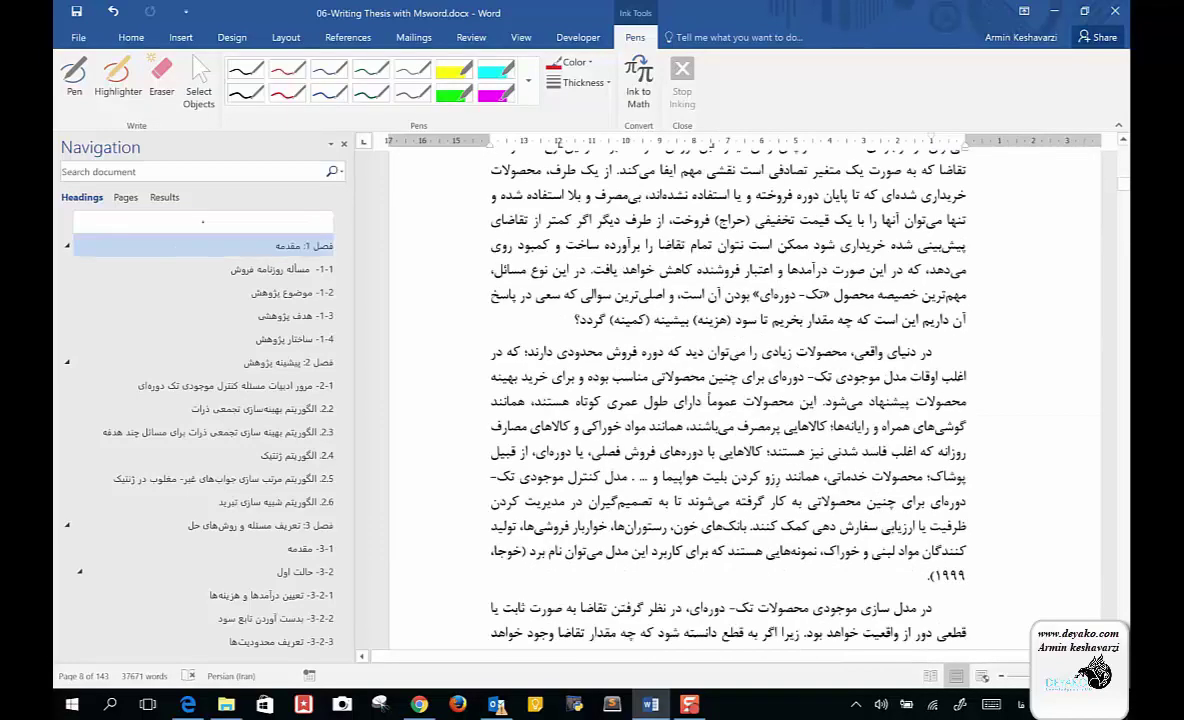
scroll(745, 400, "down", 5)
scroll(745, 400, "up", 6)
scroll(745, 400, "up", 2)
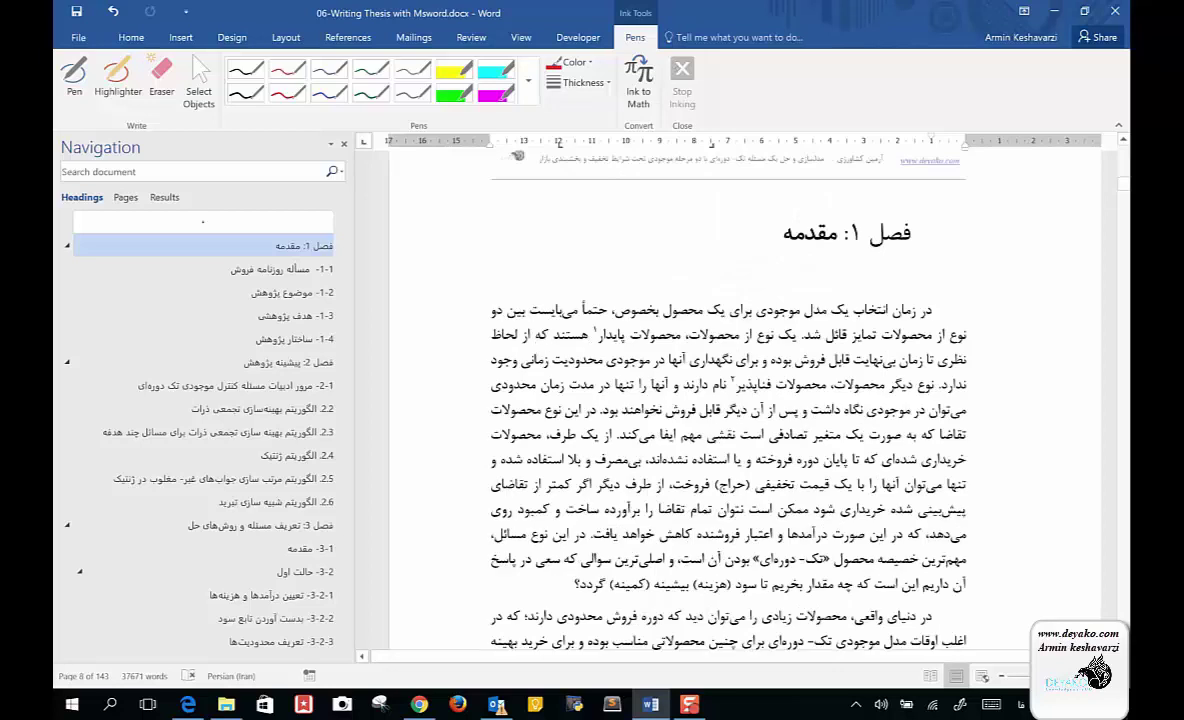
scroll(745, 400, "down", 2)
scroll(745, 400, "down", 3)
scroll(745, 400, "down", 2)
scroll(745, 400, "down", 2)
scroll(745, 400, "down", 3)
scroll(745, 400, "up", 1)
scroll(745, 400, "up", 6)
scroll(745, 400, "up", 3)
scroll(745, 400, "up", 2)
scroll(745, 400, "up", 2)
scroll(745, 400, "down", 3)
scroll(745, 400, "down", 3)
scroll(745, 400, "down", 1)
scroll(745, 400, "down", 2)
scroll(745, 400, "up", 4)
scroll(745, 400, "up", 1)
scroll(745, 400, "up", 4)
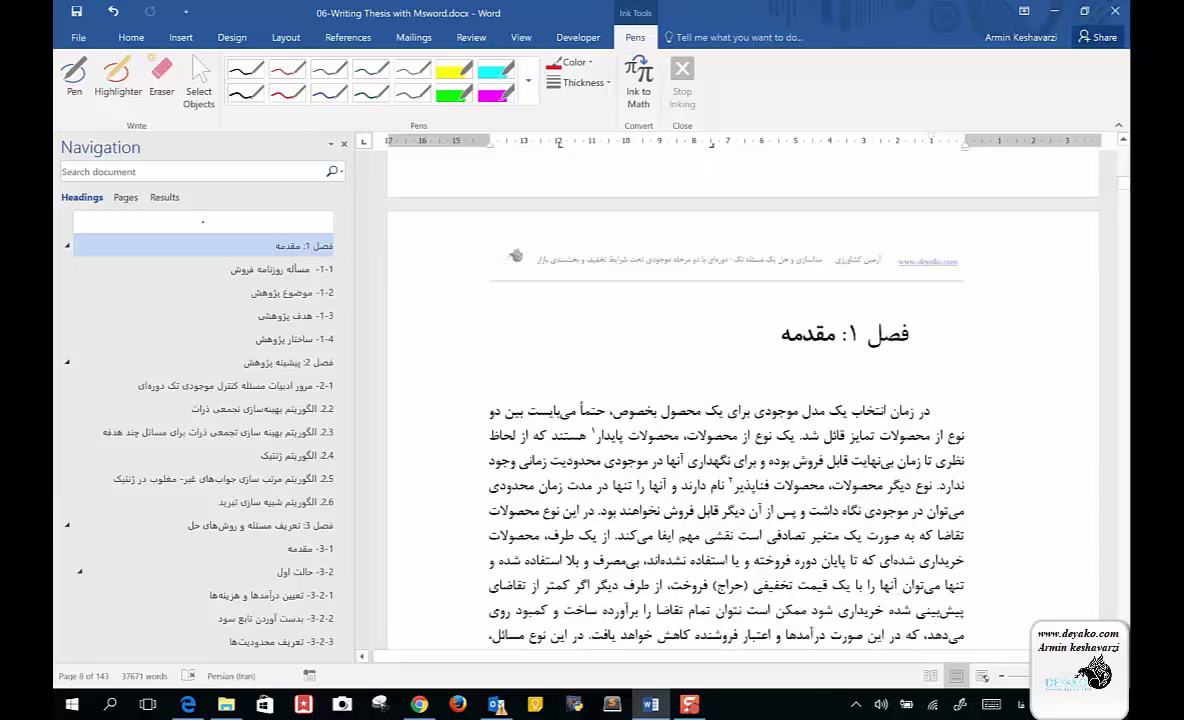
Format the heading 'فصل ۱: مقدمه' with the 'sar fasl' style from the Styles gallery.
left_click(682, 68)
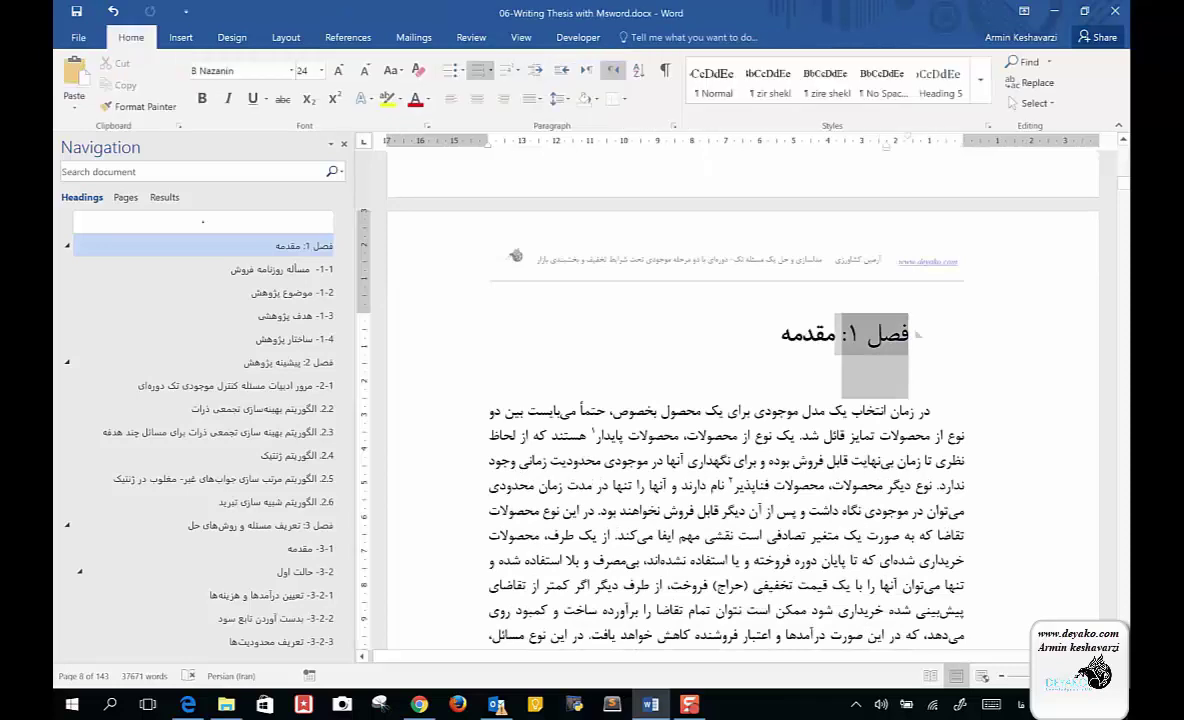
left_click(980, 79)
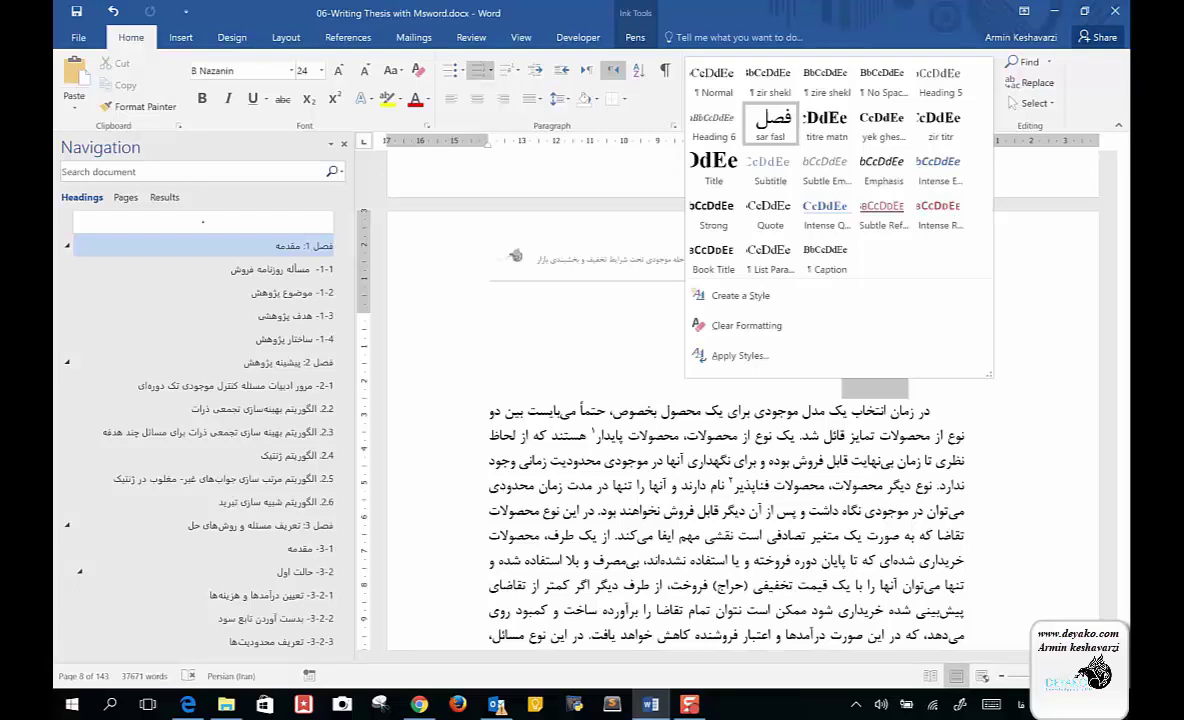
left_click(771, 125)
left_click(795, 408)
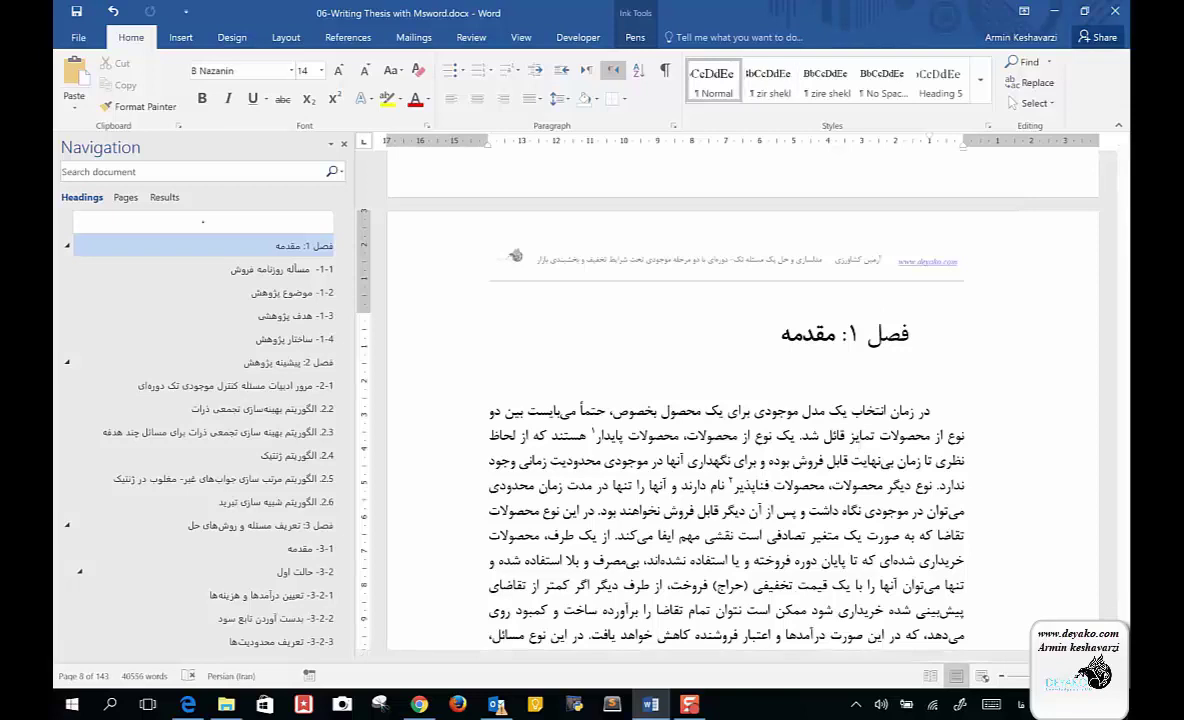
Scroll to the Chapter 1 footnotes and check the Perishable Product footnote's font and size.
scroll(918, 410, "down", 2)
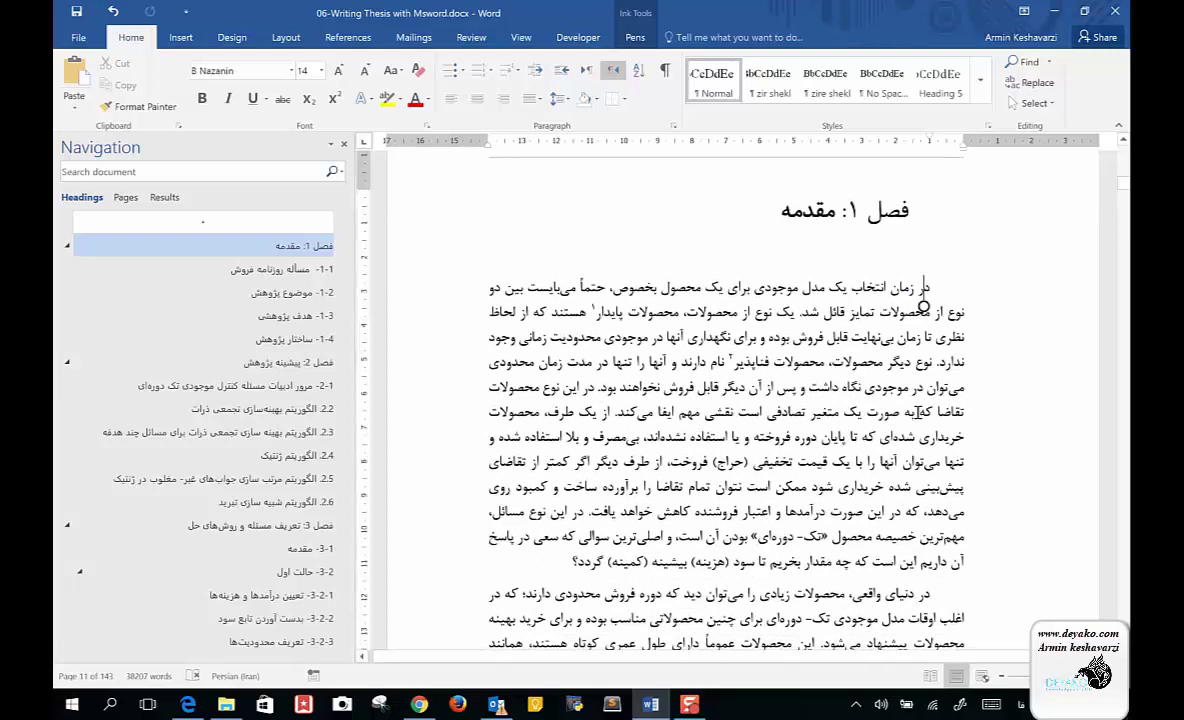
scroll(597, 308, "down", 2)
scroll(597, 308, "down", 1)
scroll(597, 308, "down", 4)
scroll(597, 306, "down", 1)
left_click(626, 470)
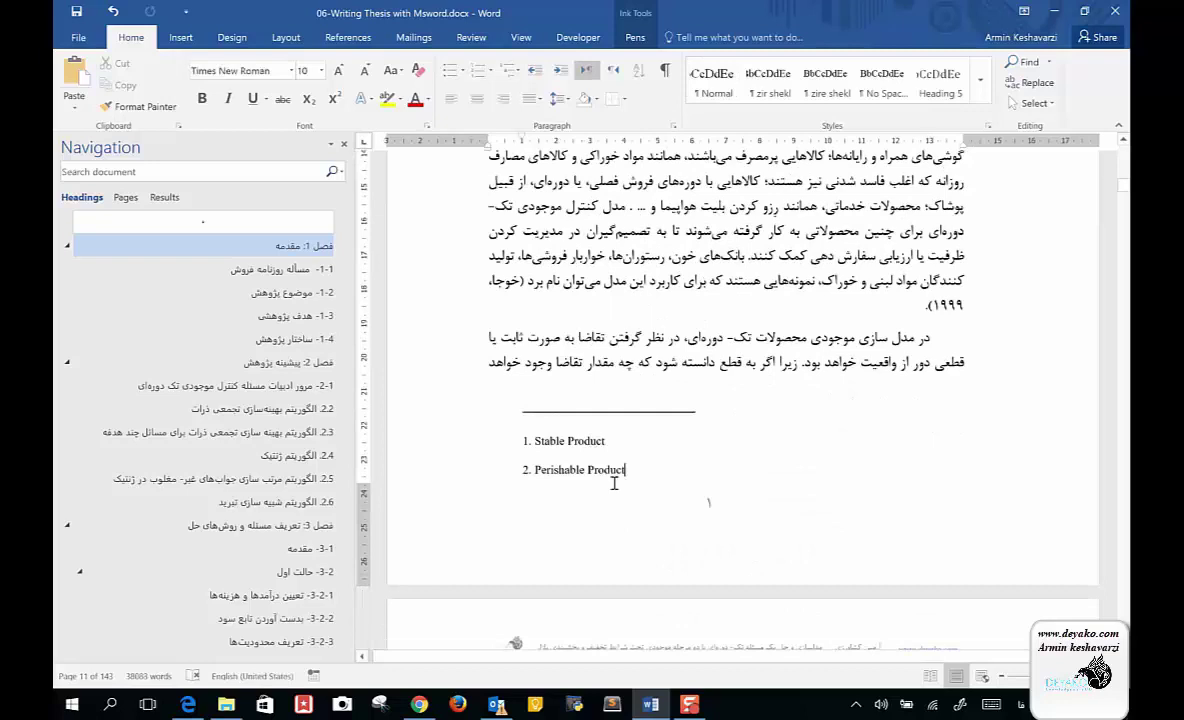
left_click(614, 483)
Inspect page number ۱ in the footer, then return to the body text.
scroll(614, 483, "down", 1)
scroll(614, 483, "down", 2)
scroll(614, 483, "up", 5)
scroll(614, 483, "up", 3)
scroll(614, 483, "up", 3)
scroll(614, 483, "down", 3)
scroll(614, 483, "down", 2)
scroll(614, 483, "down", 4)
scroll(614, 483, "down", 2)
scroll(614, 483, "up", 1)
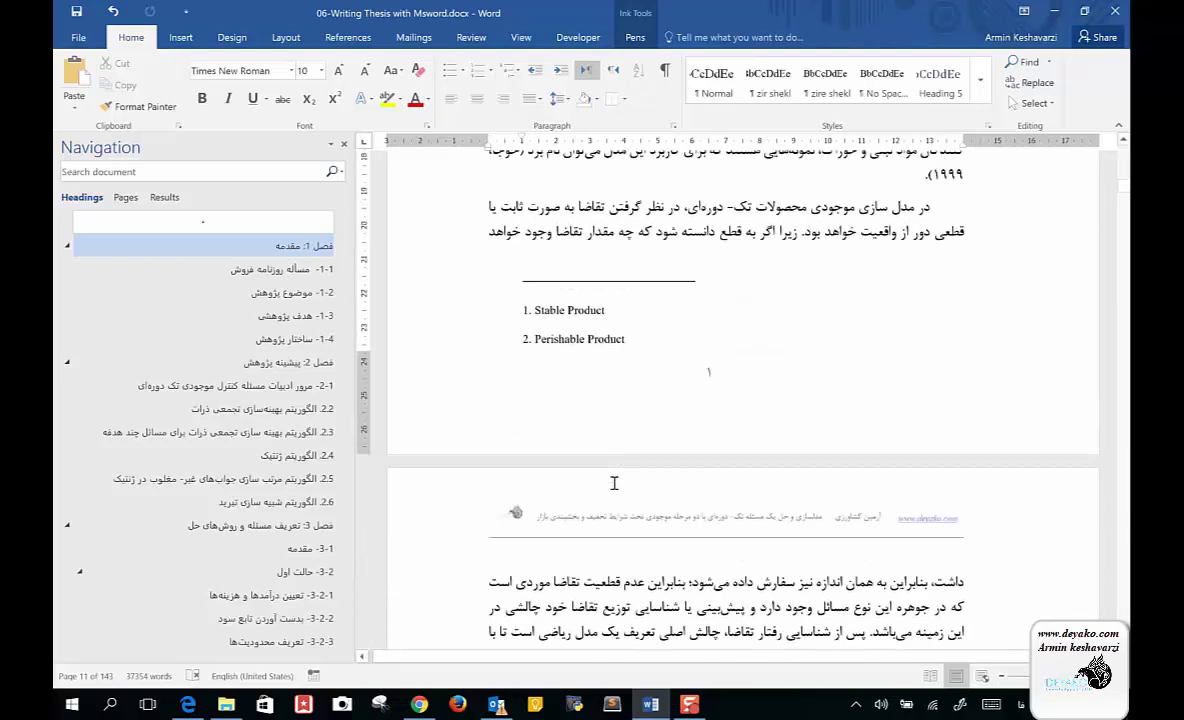
double_click(708, 382)
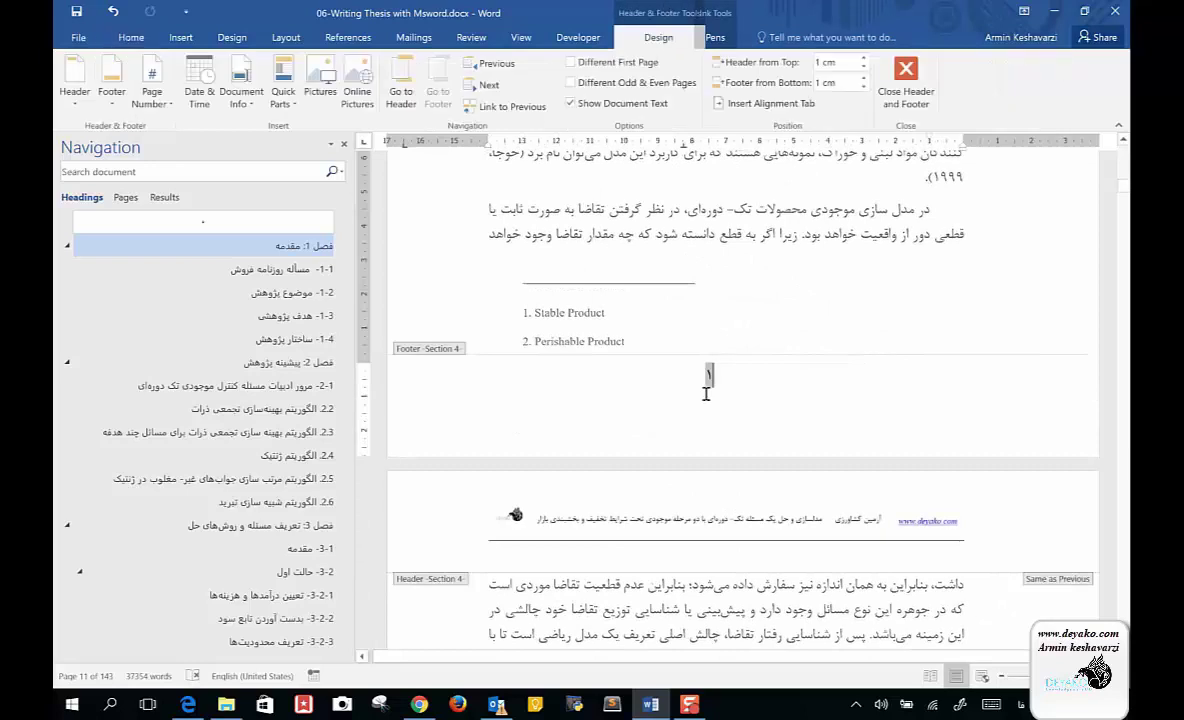
double_click(858, 236)
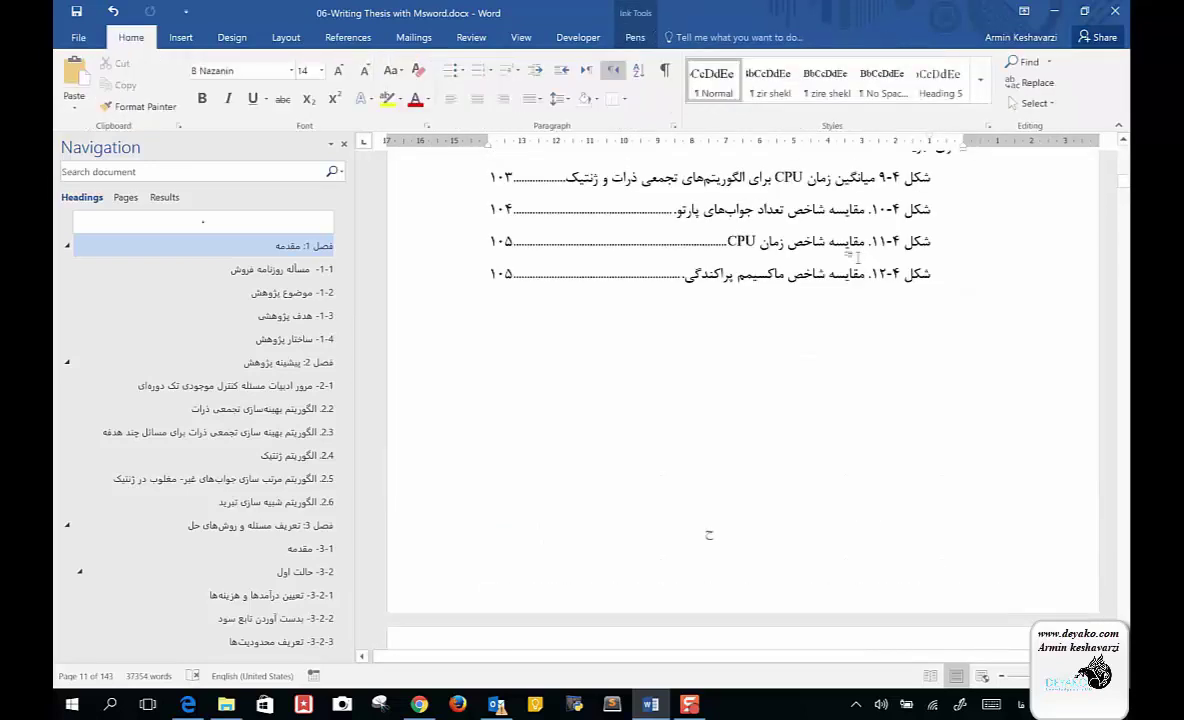
Scroll on to section 1-1 'مسأله روزنامه فروش'.
scroll(858, 258, "down", 5)
scroll(858, 258, "down", 5)
scroll(858, 258, "down", 5)
scroll(858, 258, "down", 4)
scroll(858, 258, "down", 3)
scroll(858, 258, "down", 3)
scroll(858, 258, "up", 5)
scroll(858, 258, "up", 1)
scroll(858, 258, "up", 2)
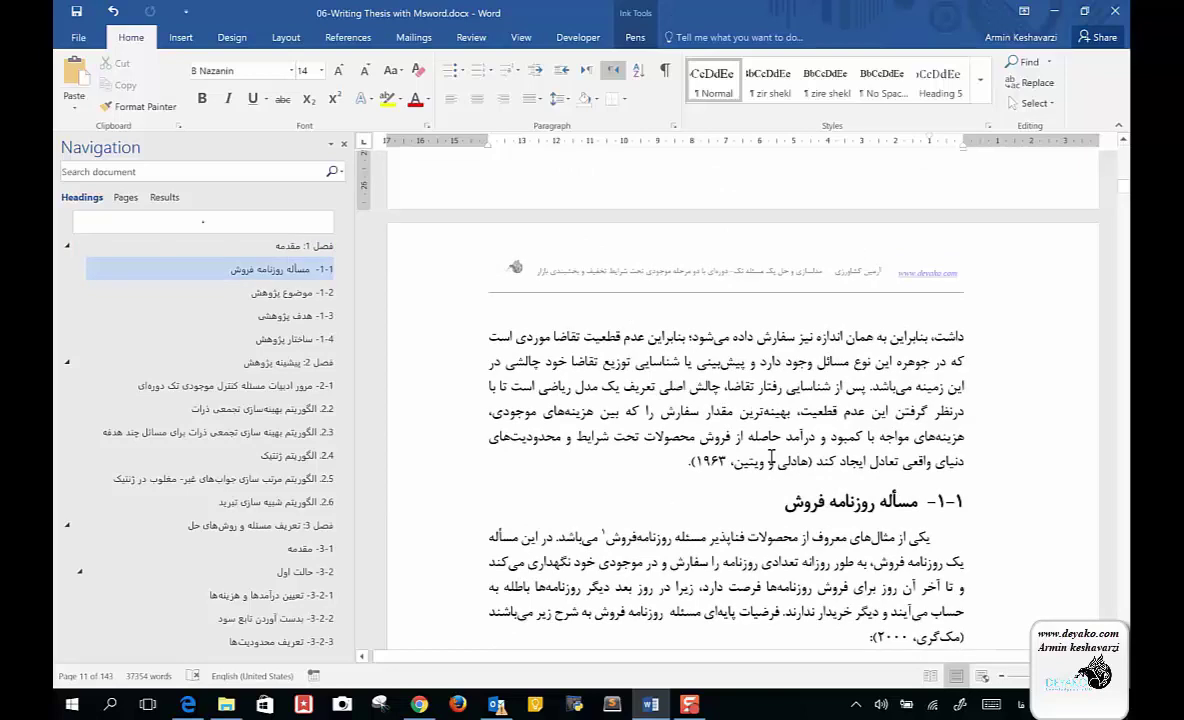
Show the References ribbon, switch typing to Persian, and scroll down through Chapter 1.
left_click(347, 37)
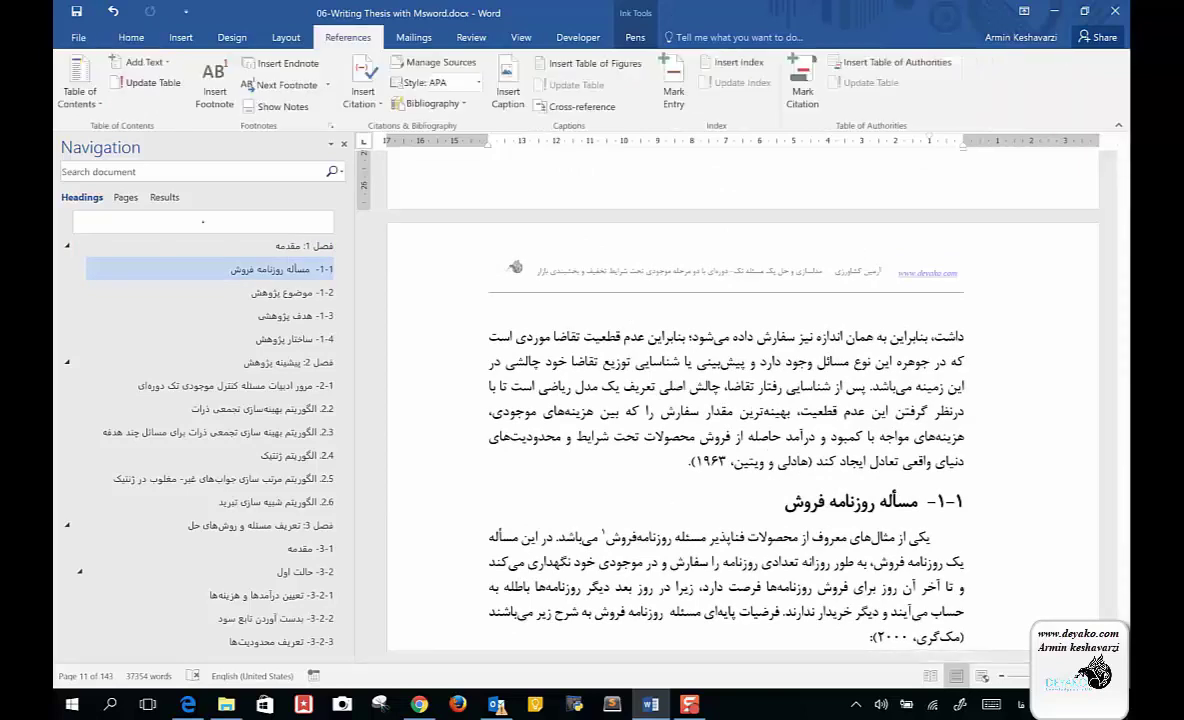
key("alt+shift")
scroll(740, 400, "down", 5)
scroll(740, 400, "down", 3)
scroll(740, 400, "down", 3)
scroll(740, 400, "down", 2)
scroll(740, 400, "down", 5)
scroll(740, 400, "down", 3)
scroll(740, 400, "down", 3)
scroll(740, 400, "down", 3)
scroll(740, 400, "down", 2)
scroll(740, 400, "down", 2)
scroll(740, 400, "down", 1)
scroll(740, 400, "down", 1)
scroll(740, 400, "down", 4)
scroll(740, 400, "down", 1)
scroll(890, 343, "down", 10)
scroll(890, 343, "up", 1)
scroll(890, 343, "up", 1)
scroll(890, 343, "up", 1)
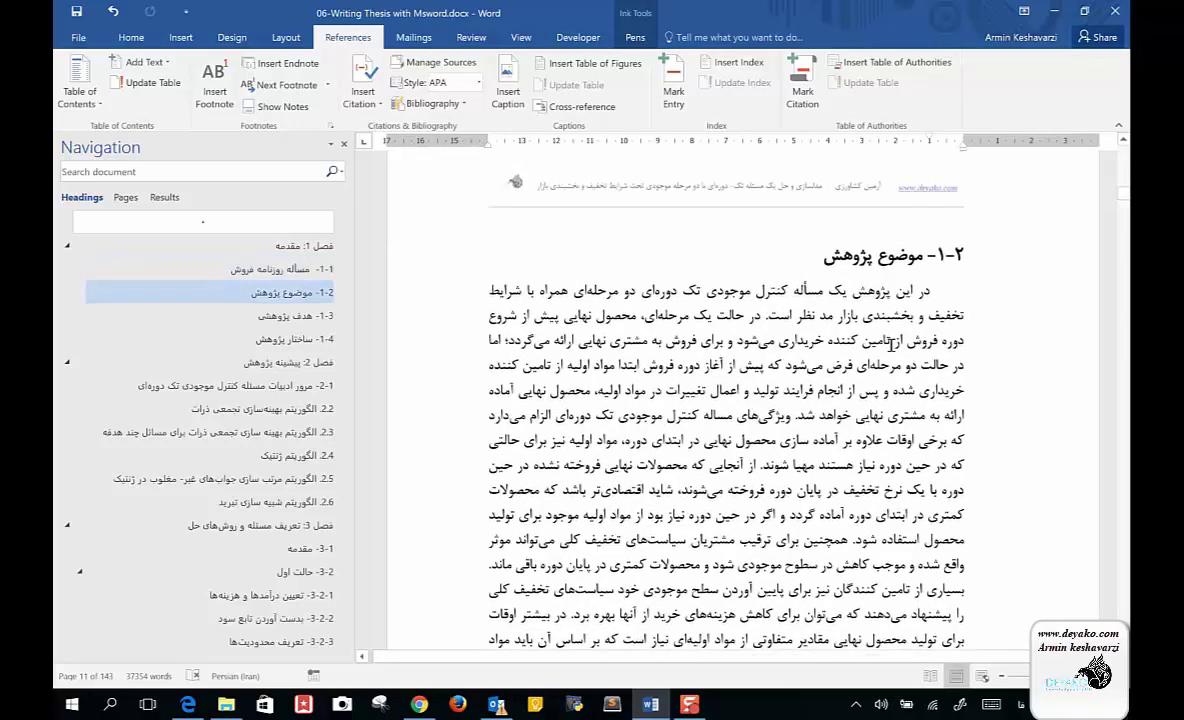
scroll(916, 302, "down", 1)
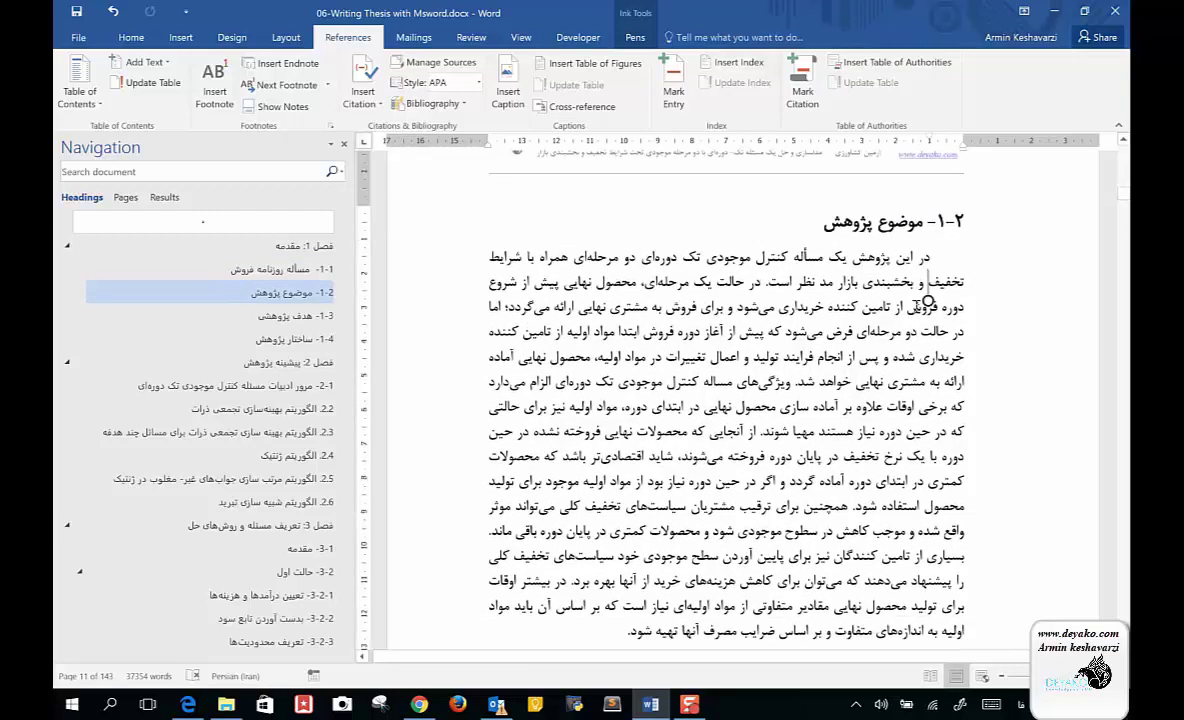
Select and review lines of the research-topic paragraph and the با جهانی شدن paragraph.
mouse_move(930, 256)
left_mouse_down()
mouse_move(542, 357)
mouse_move(600, 358)
left_mouse_up()
left_click(735, 531)
scroll(723, 515, "down", 2)
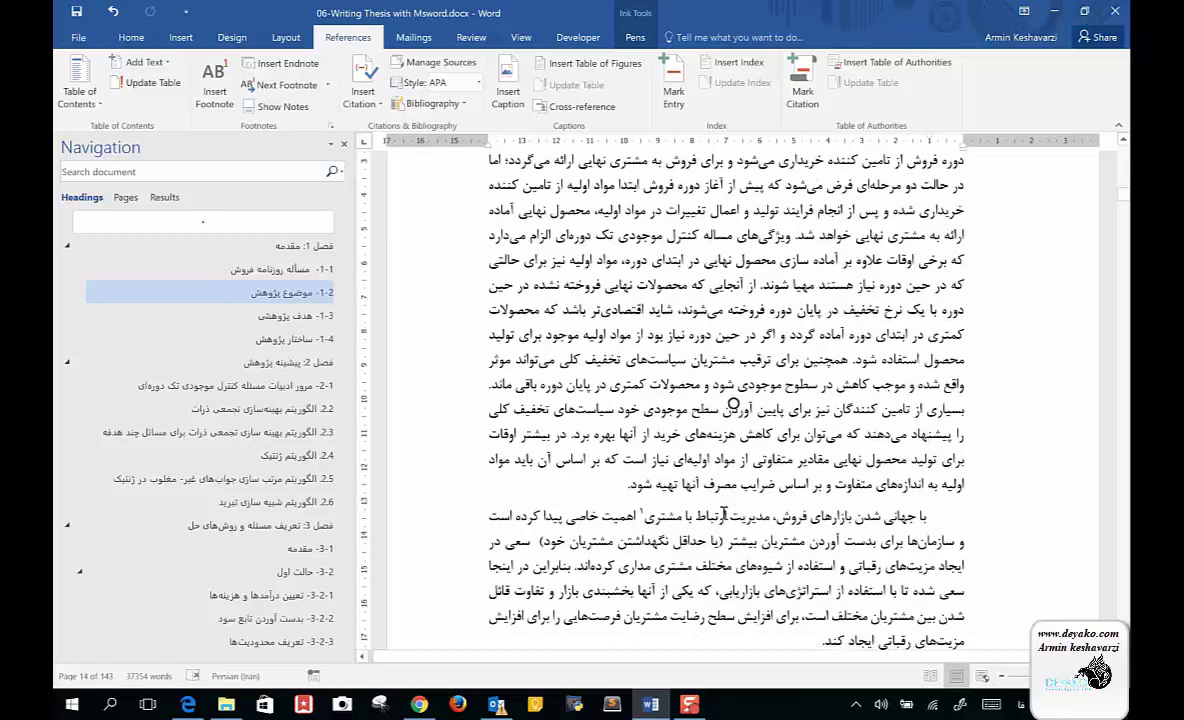
scroll(723, 515, "down", 1)
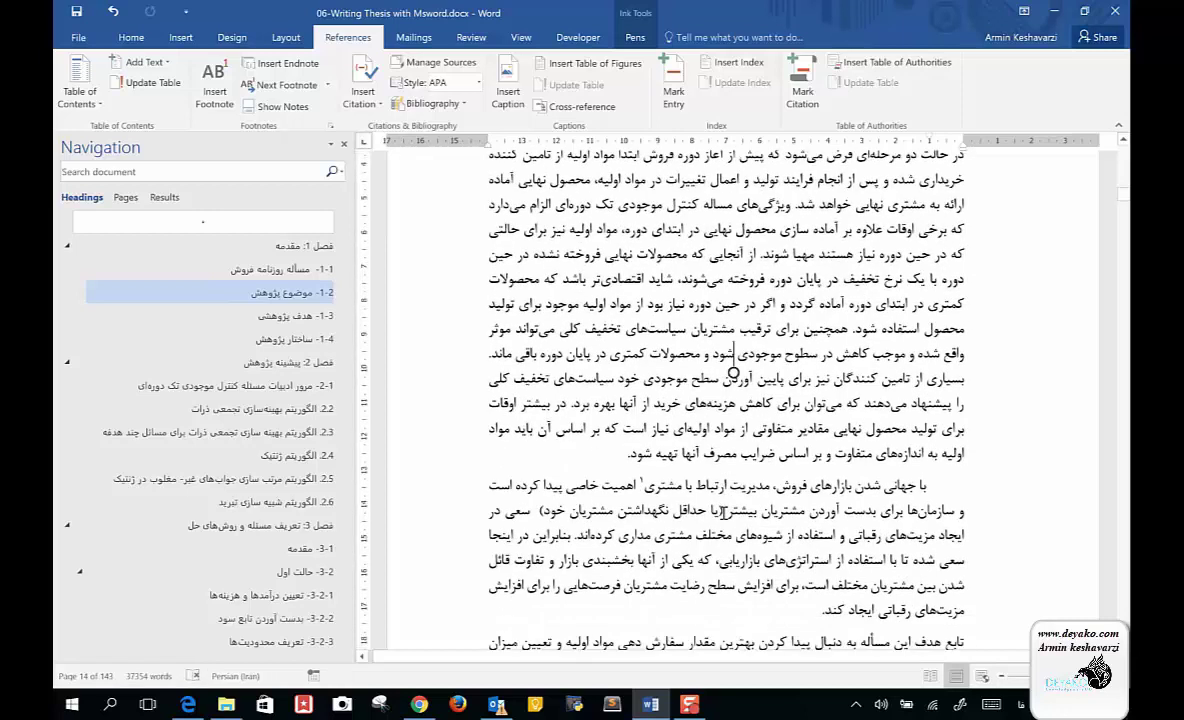
left_click_drag(622, 455, 775, 229)
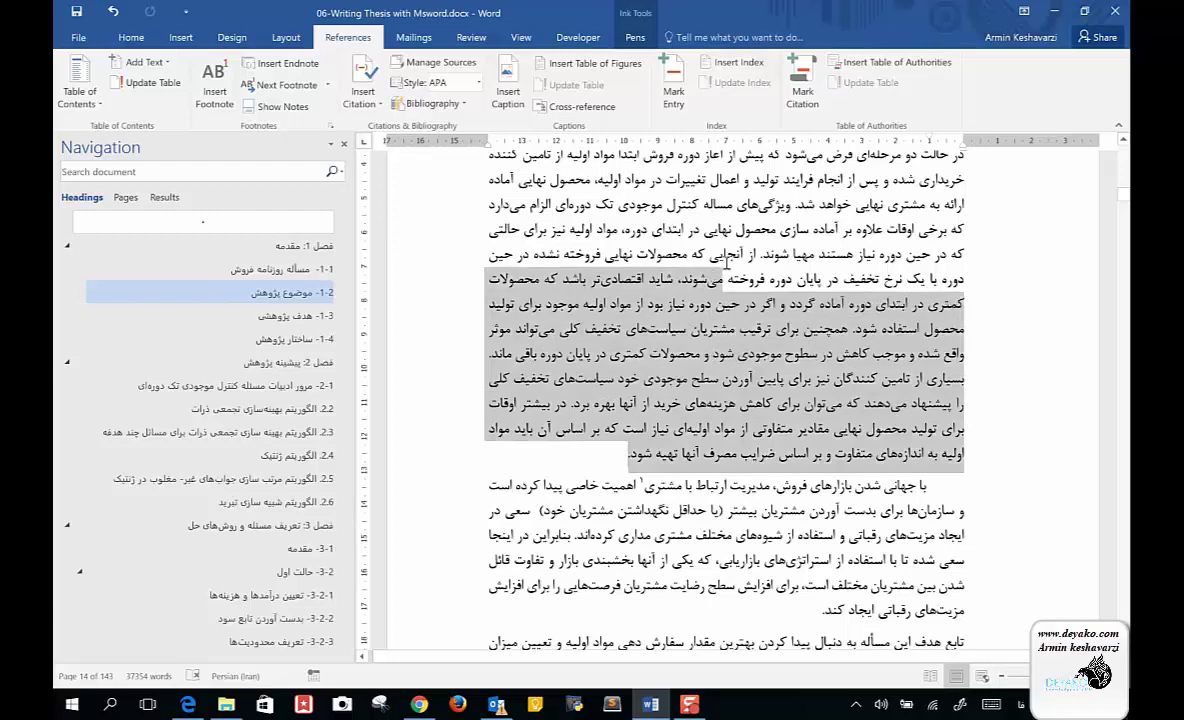
scroll(900, 400, "down", 3)
left_click(920, 392)
scroll(912, 405, "down", 1)
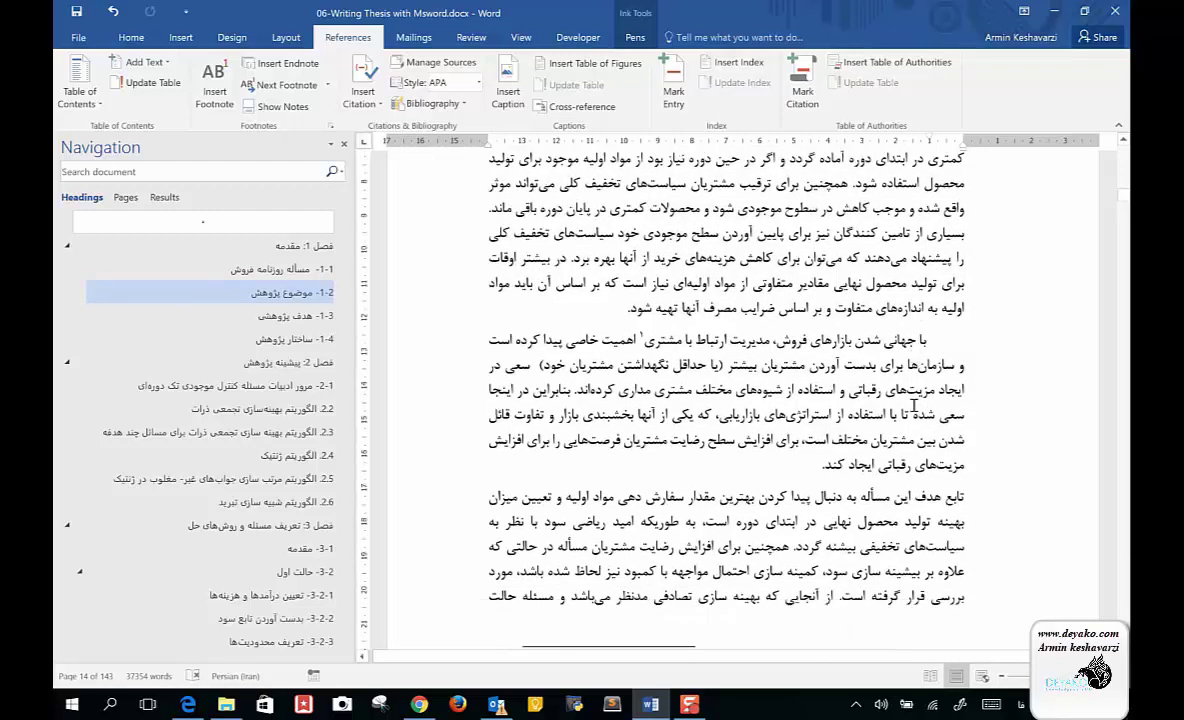
triple_click(918, 332)
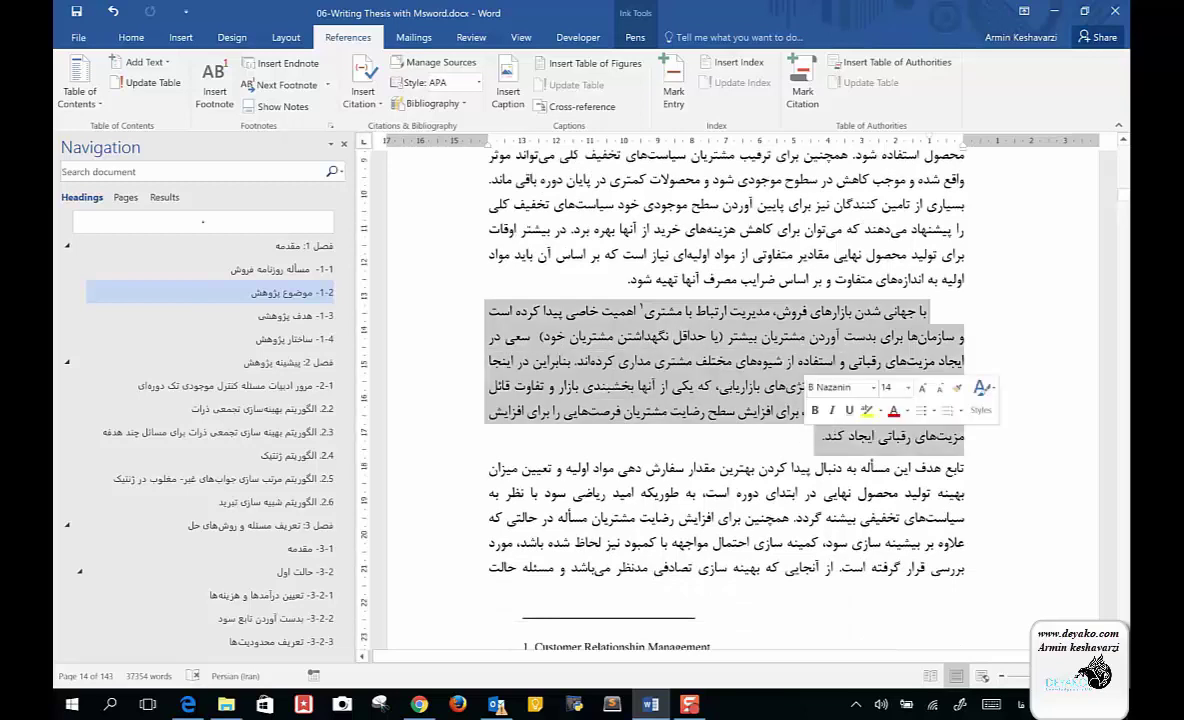
left_click(809, 336)
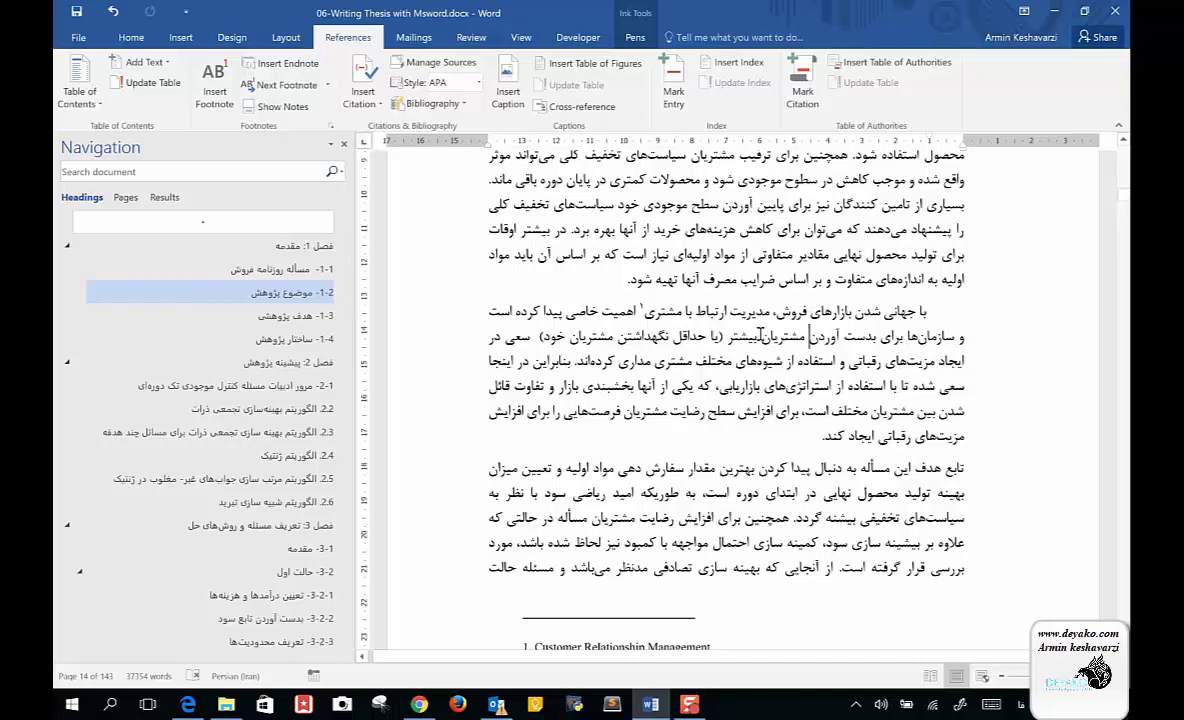
left_click_drag(766, 311, 489, 336)
left_click(703, 456)
Review section 1-3, selecting the words همواره, هر and واقعی.
scroll(760, 493, "down", 1)
scroll(760, 493, "down", 1)
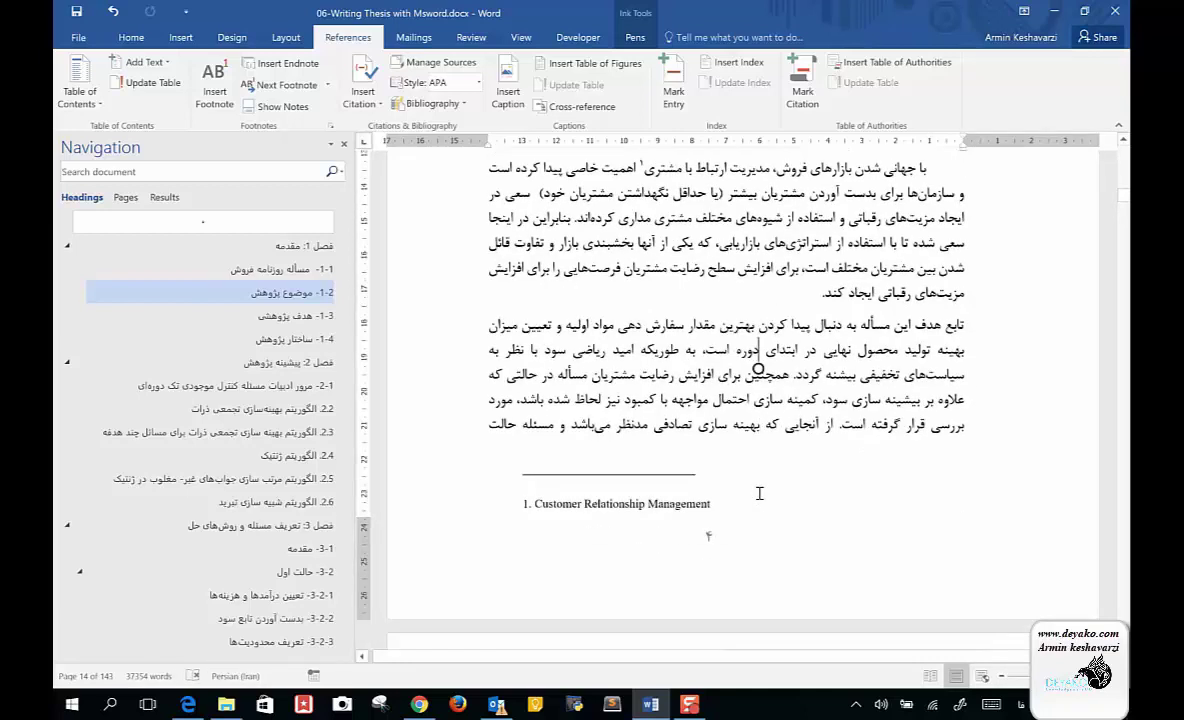
left_click_drag(963, 325, 489, 425)
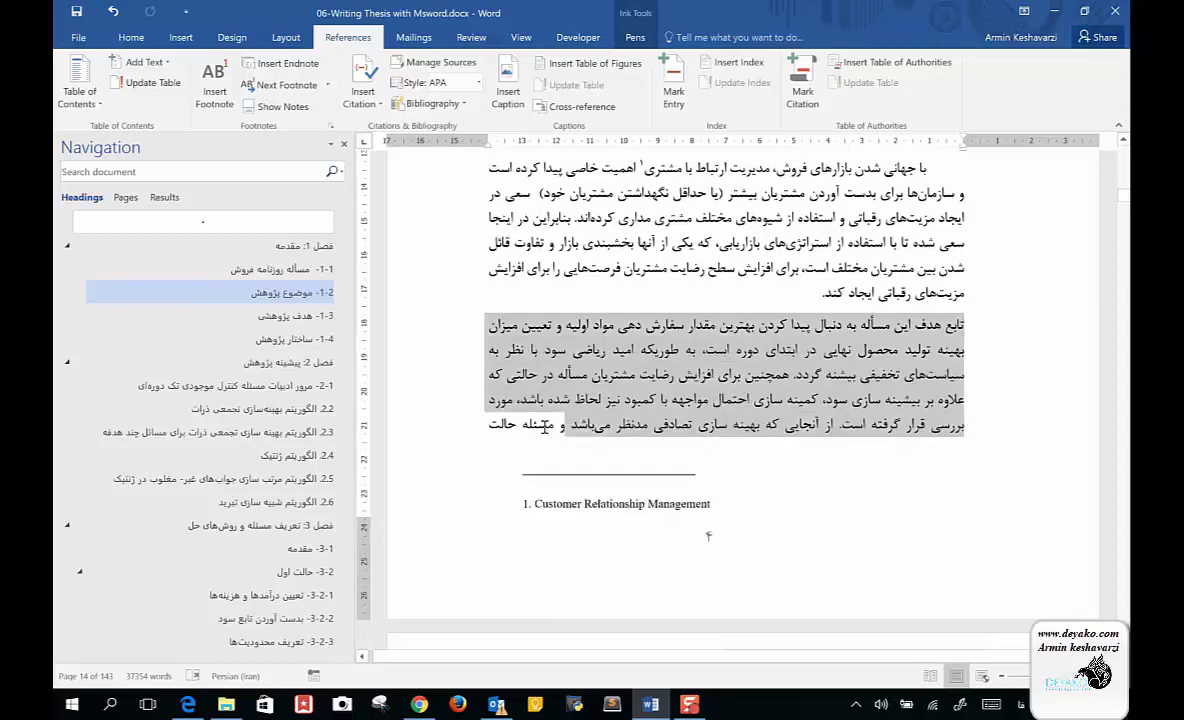
scroll(489, 425, "down", 1)
scroll(526, 410, "down", 2)
scroll(526, 410, "down", 1)
scroll(526, 410, "down", 3)
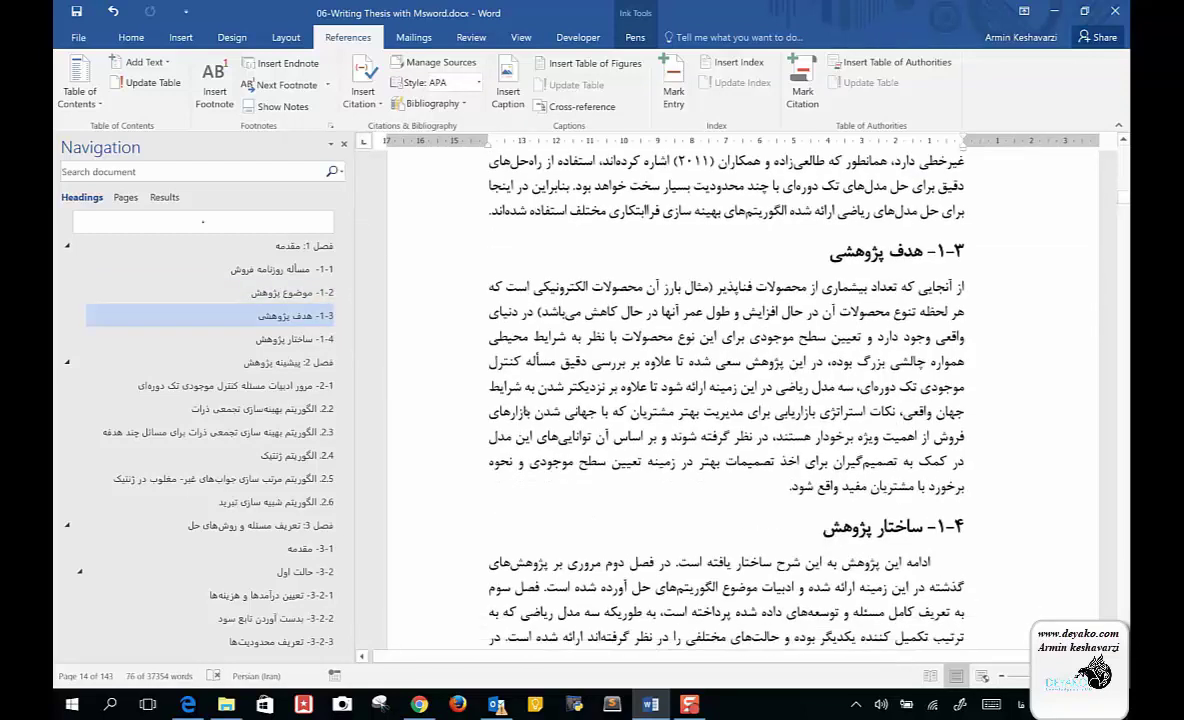
double_click(946, 361)
double_click(955, 312)
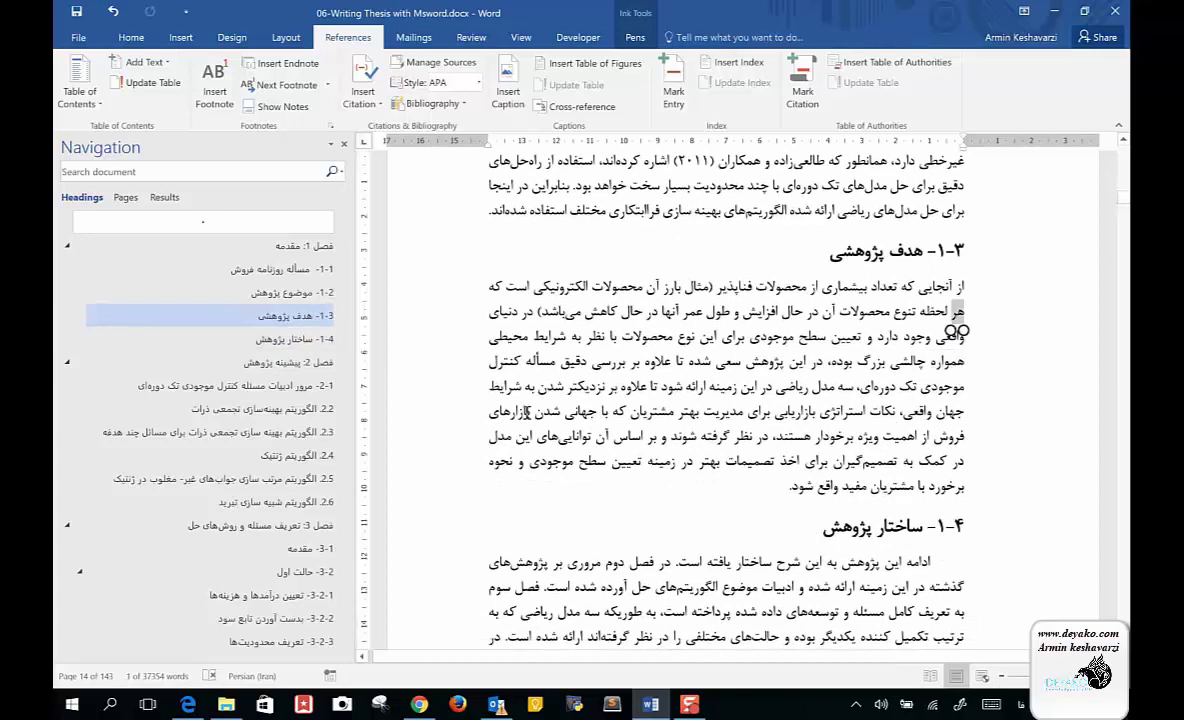
double_click(917, 411)
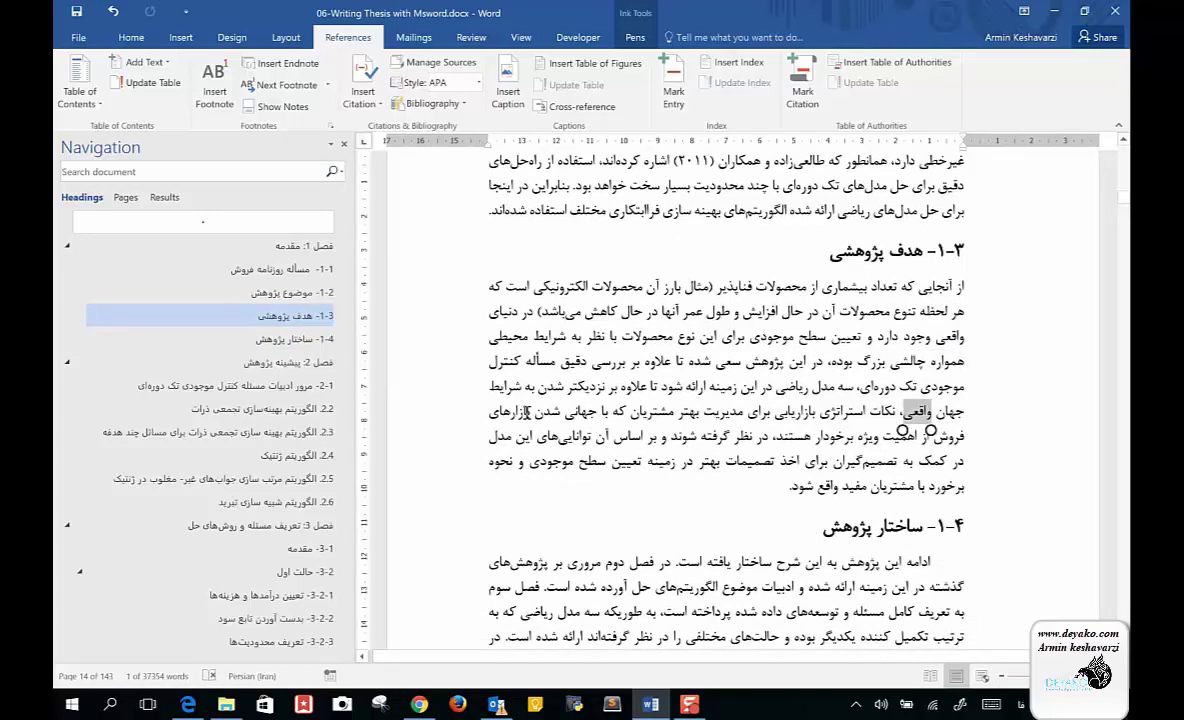
Select lines of the thesis structure paragraph, including the chapter 4 sentence, then reach Chapter 2.
scroll(527, 411, "down", 1)
scroll(527, 411, "down", 2)
scroll(527, 411, "down", 1)
left_click_drag(931, 308, 732, 385)
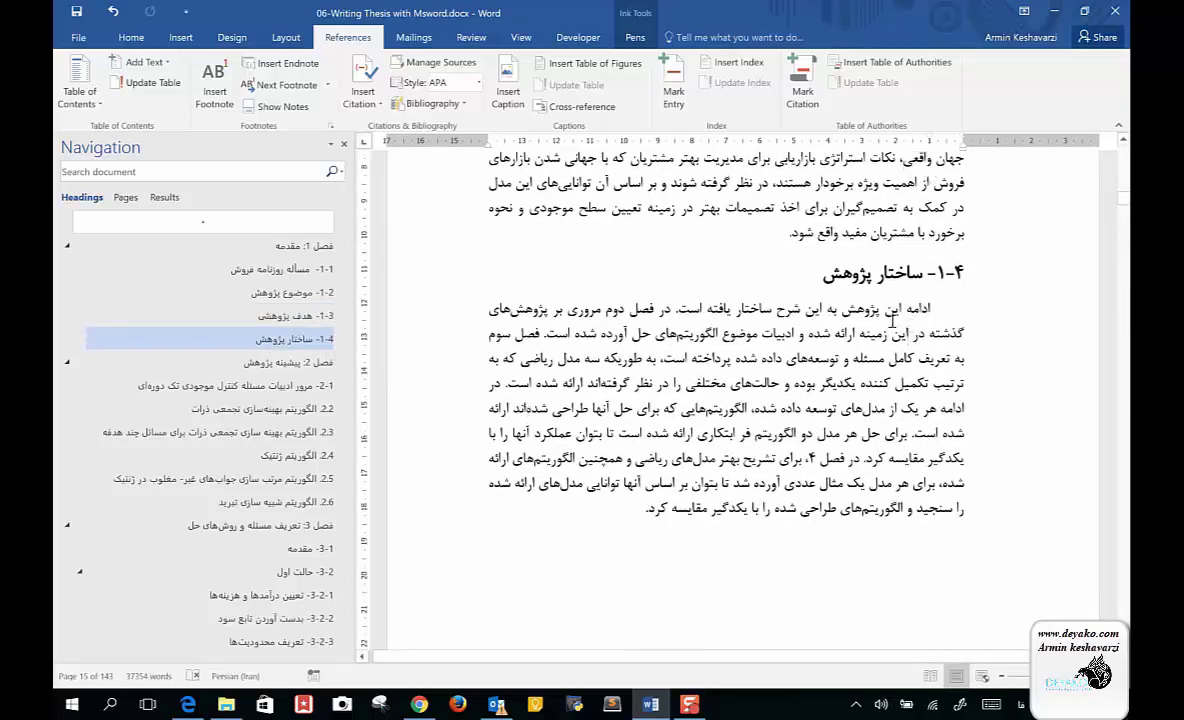
left_click(812, 308)
left_click_drag(500, 310, 690, 310)
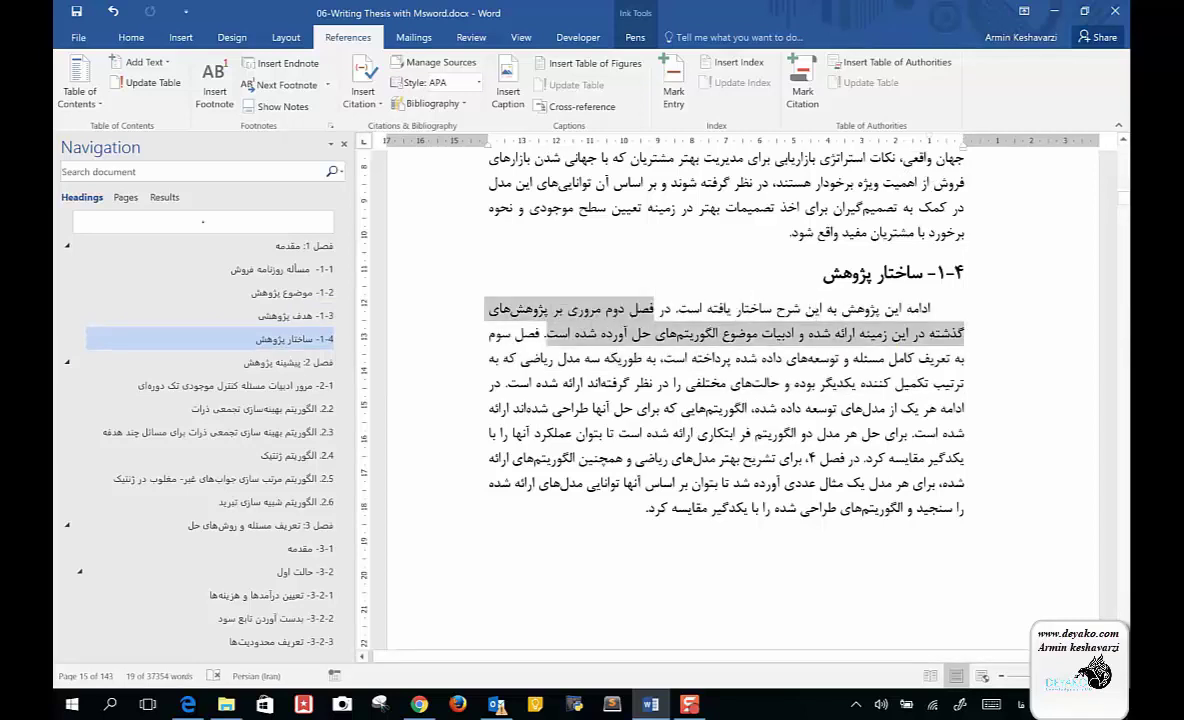
mouse_move(860, 458)
left_mouse_down()
mouse_move(720, 458)
mouse_move(692, 483)
left_mouse_up()
scroll(680, 510, "down", 5)
scroll(680, 510, "down", 5)
scroll(681, 512, "down", 2)
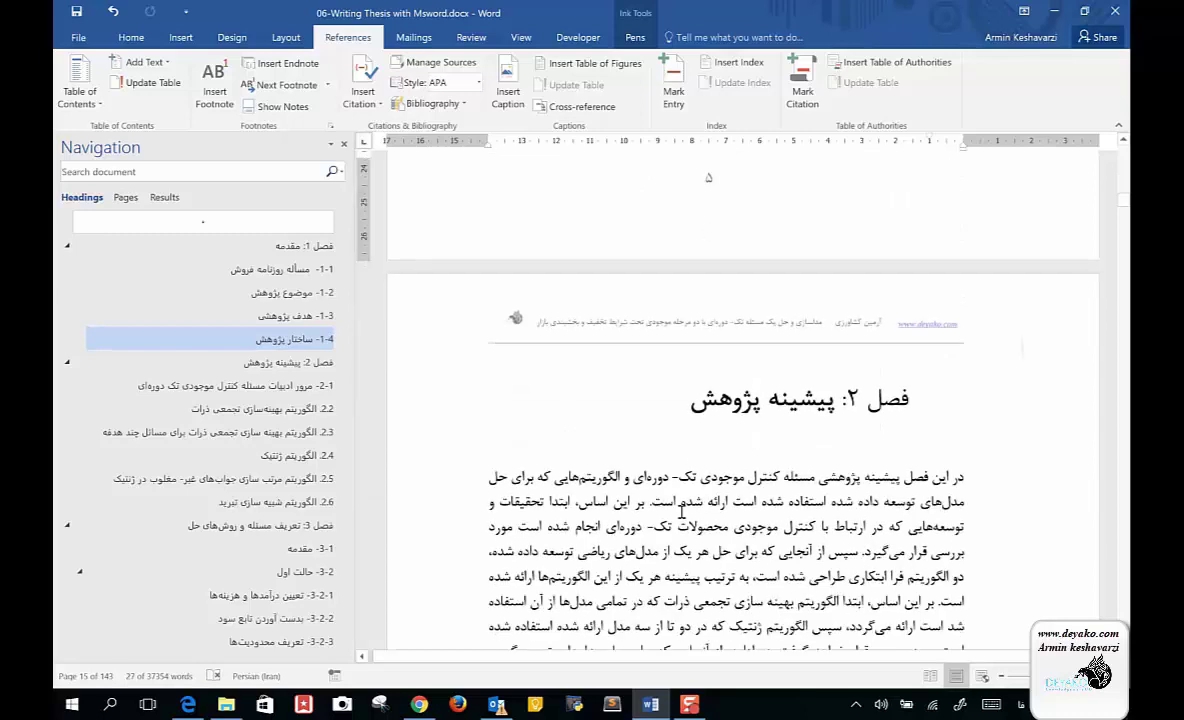
Read through the chapter 2 literature review, selecting several of its lines, then clear the selection.
left_click(803, 520)
scroll(803, 519, "down", 6)
scroll(803, 519, "down", 3)
scroll(803, 519, "down", 1)
scroll(803, 519, "down", 1)
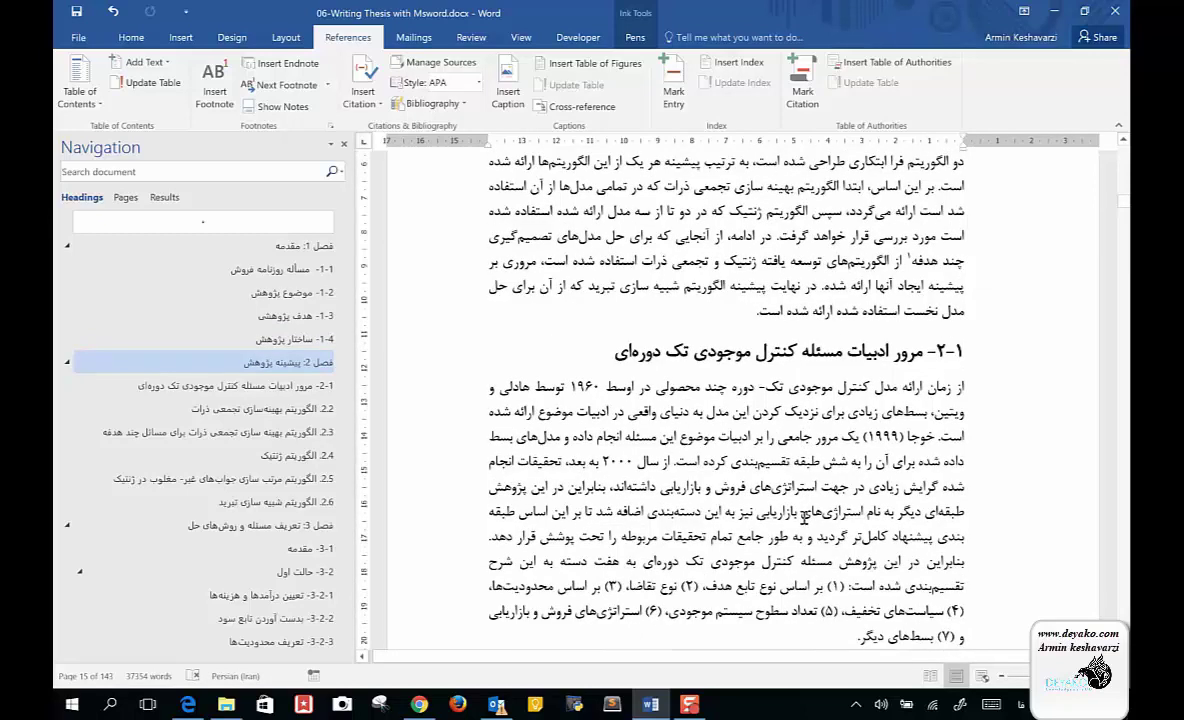
scroll(803, 517, "down", 4)
scroll(803, 517, "down", 1)
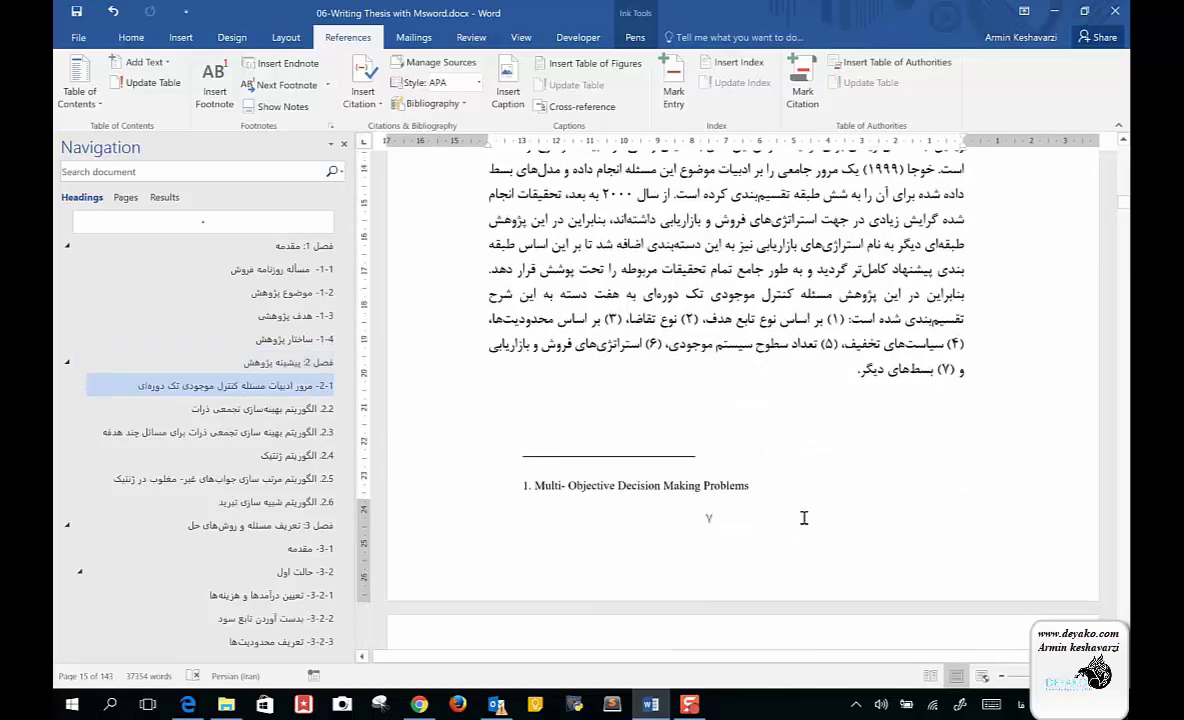
scroll(803, 518, "down", 5)
scroll(803, 518, "down", 2)
scroll(803, 518, "down", 2)
scroll(803, 517, "down", 1)
scroll(803, 517, "down", 2)
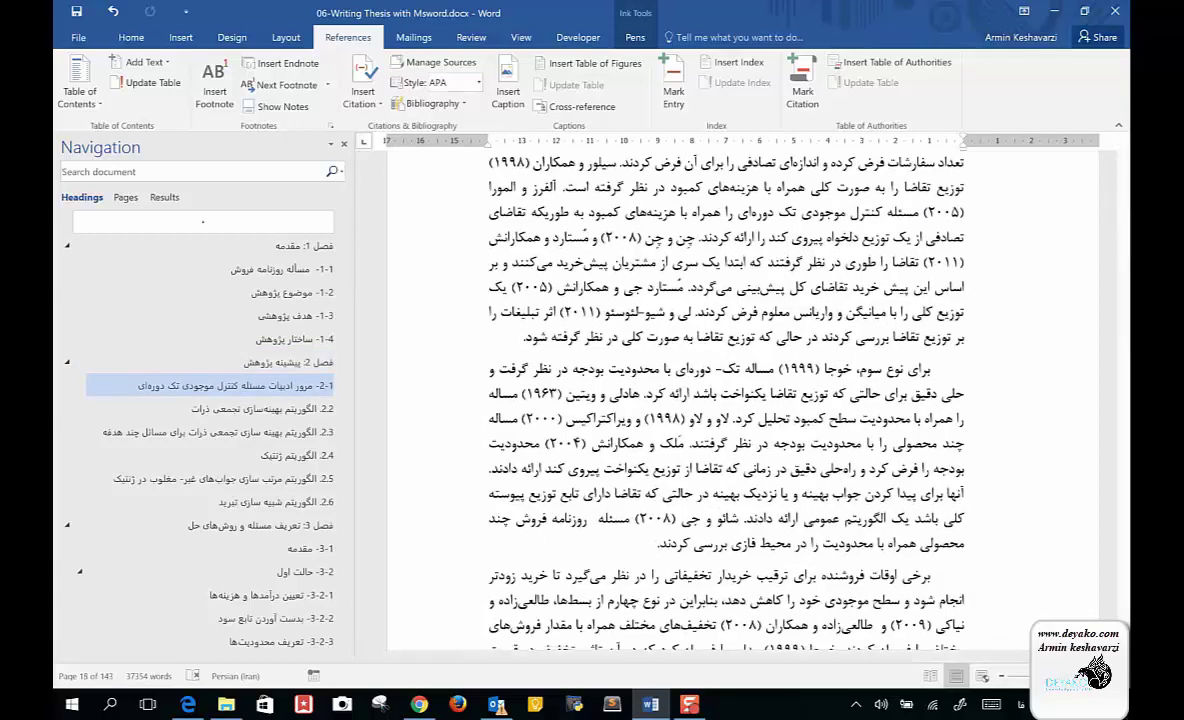
scroll(515, 367, "down", 3)
scroll(515, 367, "down", 1)
scroll(515, 367, "down", 2)
scroll(515, 367, "down", 2)
scroll(515, 367, "down", 2)
scroll(515, 367, "down", 1)
scroll(515, 367, "down", 2)
scroll(515, 367, "down", 1)
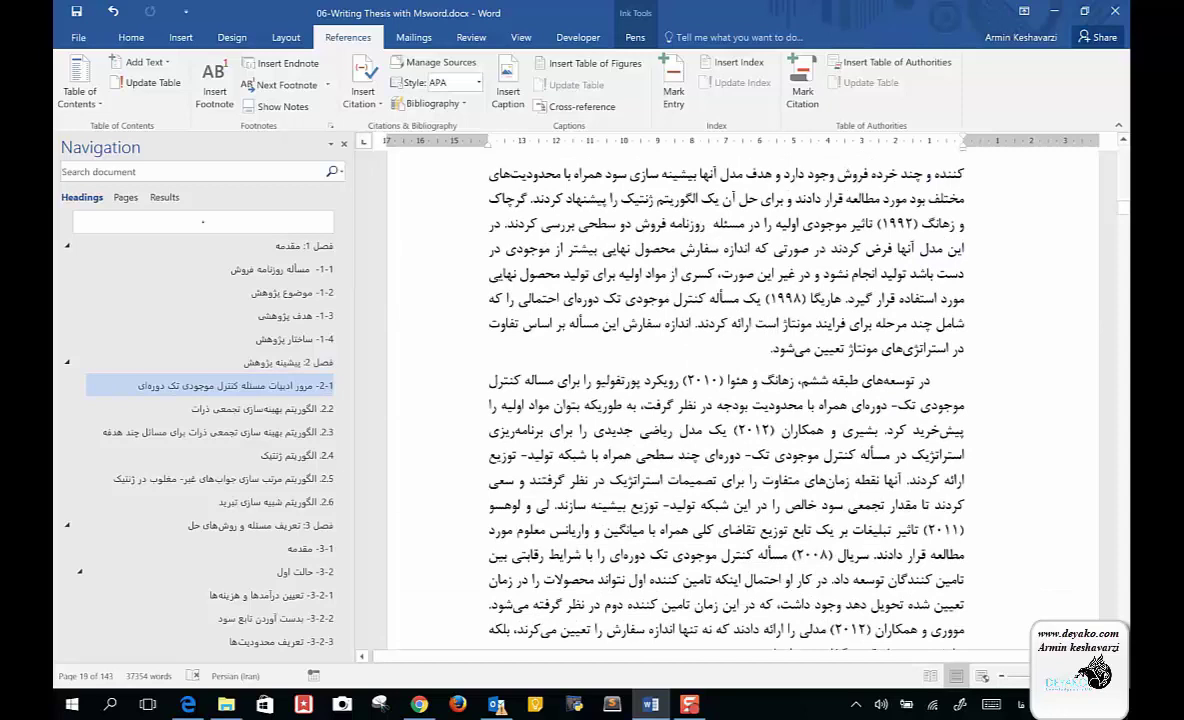
scroll(515, 367, "down", 1)
scroll(515, 367, "down", 2)
scroll(647, 395, "up", 5)
scroll(647, 395, "up", 4)
scroll(647, 395, "up", 2)
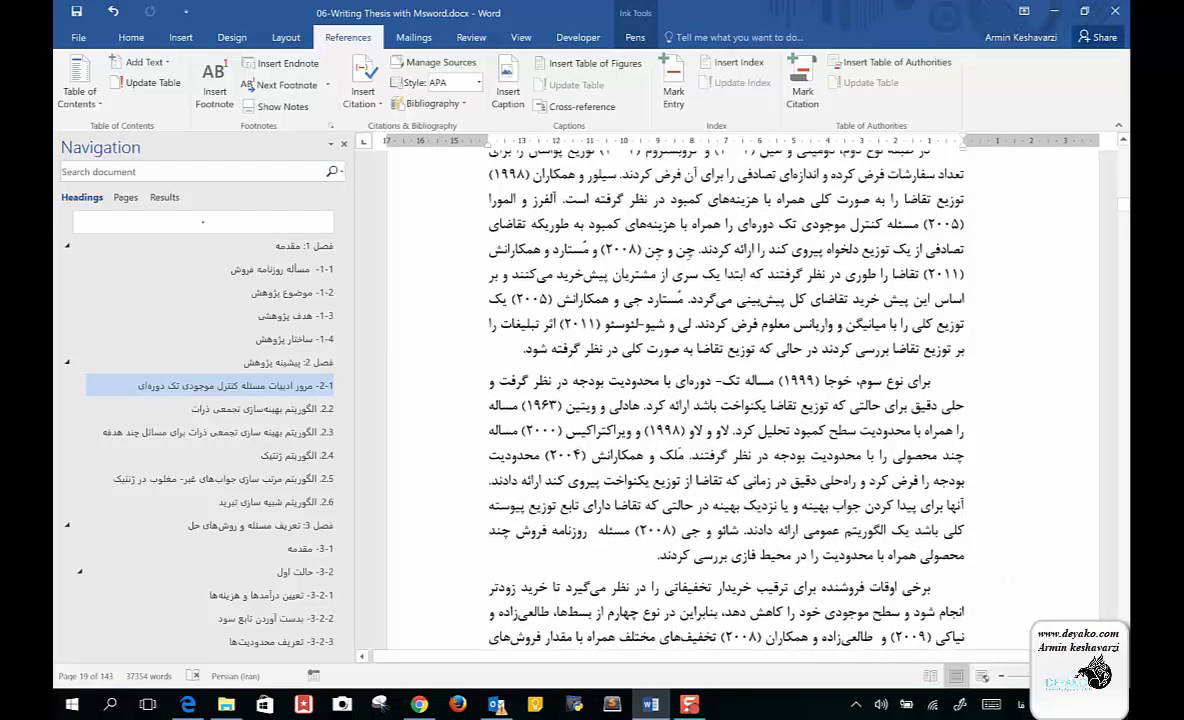
scroll(647, 395, "up", 2)
double_click(951, 343)
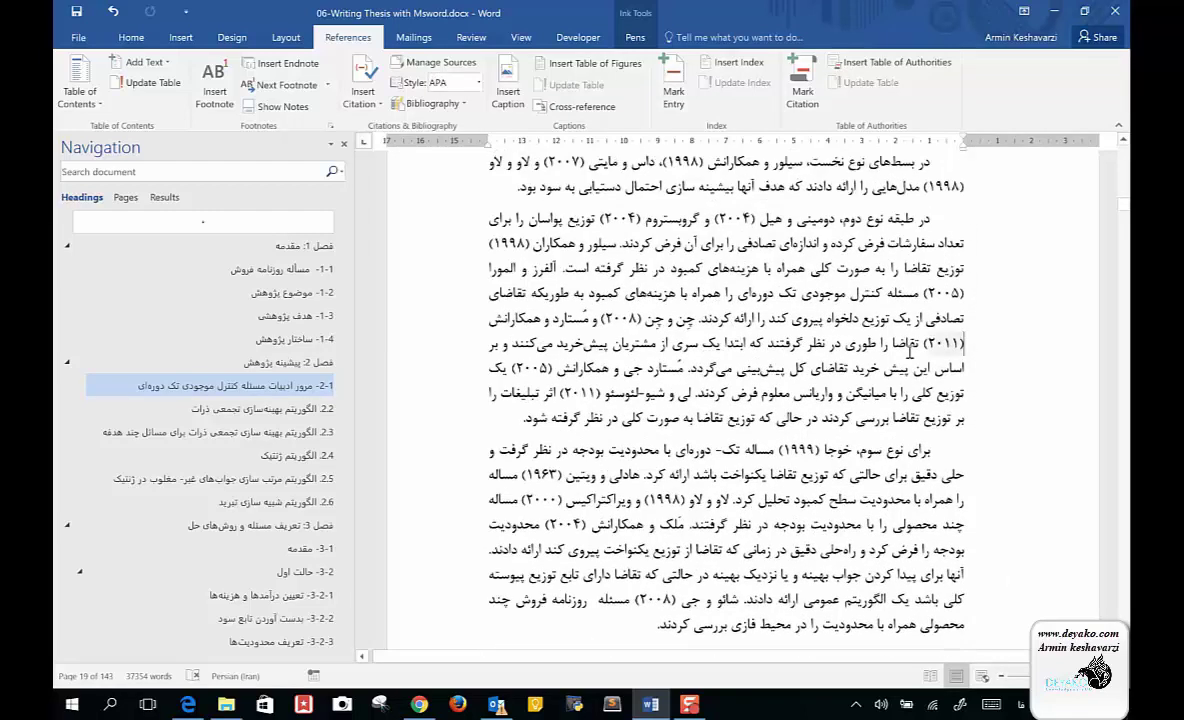
left_click(697, 374)
mouse_move(563, 385)
left_mouse_down()
mouse_move(553, 392)
mouse_move(912, 318)
left_mouse_up()
scroll(906, 318, "up", 1)
left_click(815, 408)
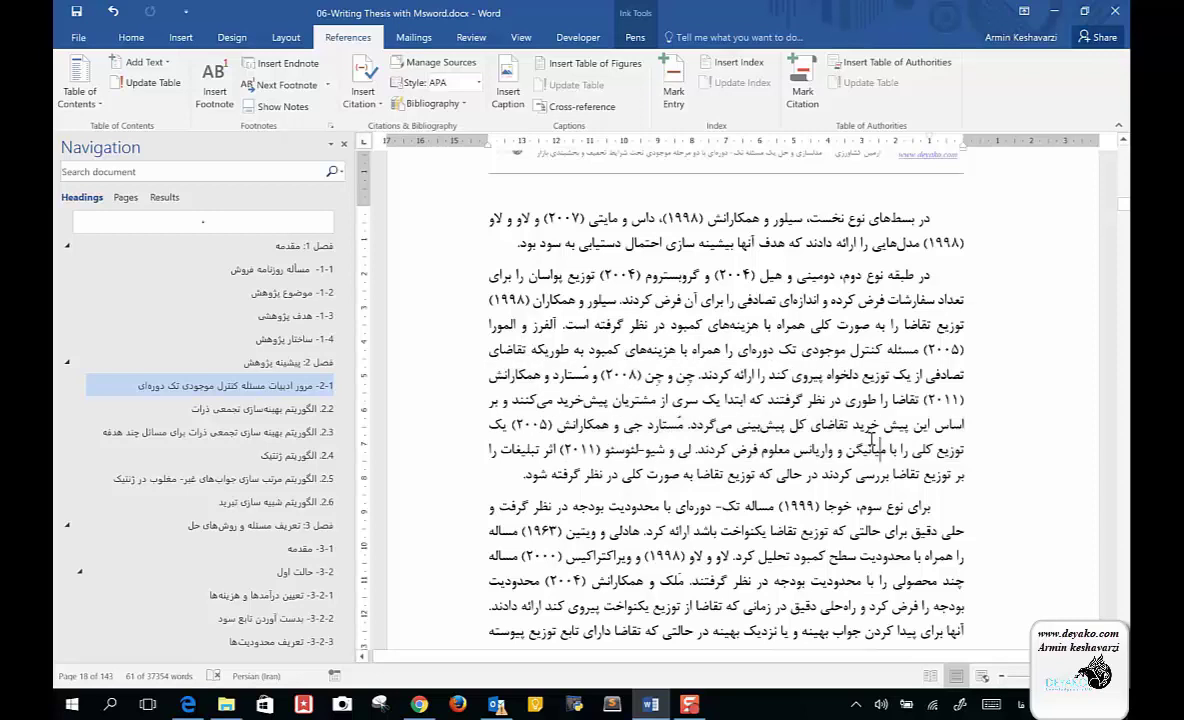
Go to section 2.2 and select the borderless PSO parameter table, first its symbol column.
scroll(873, 441, "up", 5)
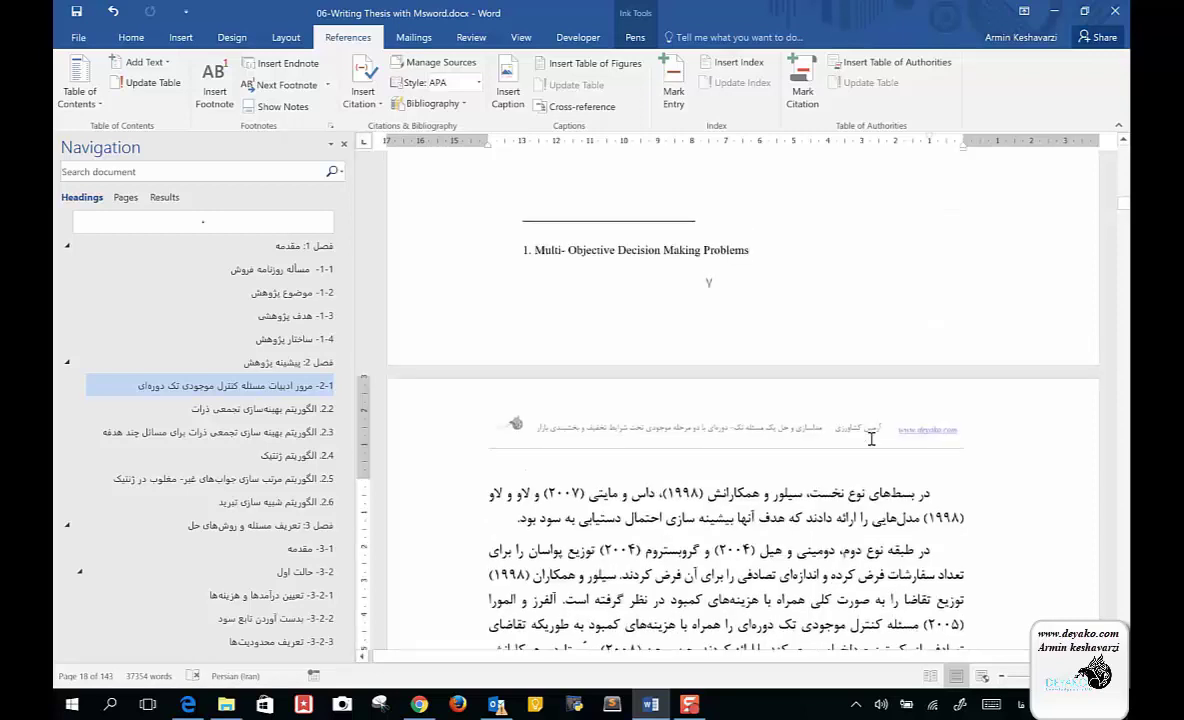
scroll(871, 438, "down", 4)
scroll(871, 438, "down", 3)
scroll(871, 440, "down", 4)
scroll(871, 441, "down", 3)
scroll(871, 441, "down", 3)
scroll(871, 440, "down", 8)
scroll(871, 440, "down", 1)
scroll(871, 439, "down", 3)
scroll(871, 438, "down", 2)
scroll(871, 438, "down", 2)
scroll(872, 437, "down", 3)
scroll(871, 438, "down", 1)
scroll(871, 439, "down", 2)
scroll(871, 440, "down", 2)
scroll(871, 440, "down", 2)
scroll(871, 439, "down", 5)
scroll(871, 438, "down", 5)
scroll(871, 438, "down", 3)
scroll(871, 438, "down", 2)
scroll(871, 439, "up", 3)
scroll(871, 440, "up", 3)
scroll(871, 438, "up", 3)
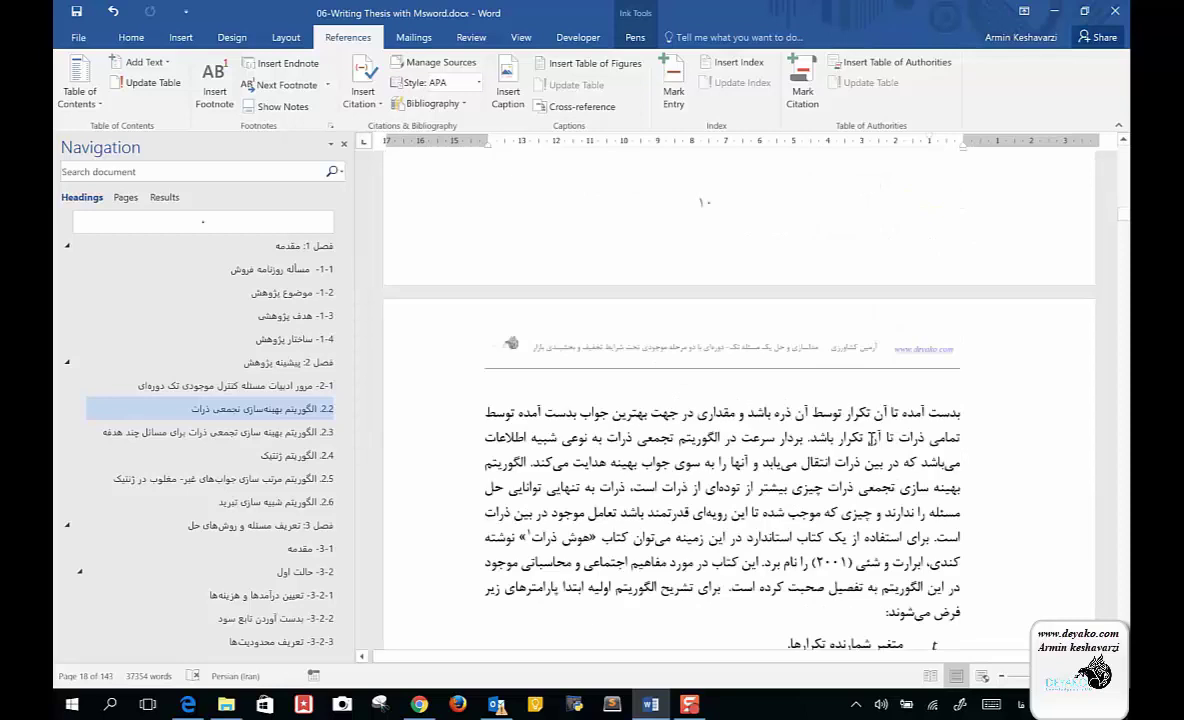
scroll(871, 438, "down", 8)
scroll(871, 439, "down", 2)
scroll(871, 440, "up", 2)
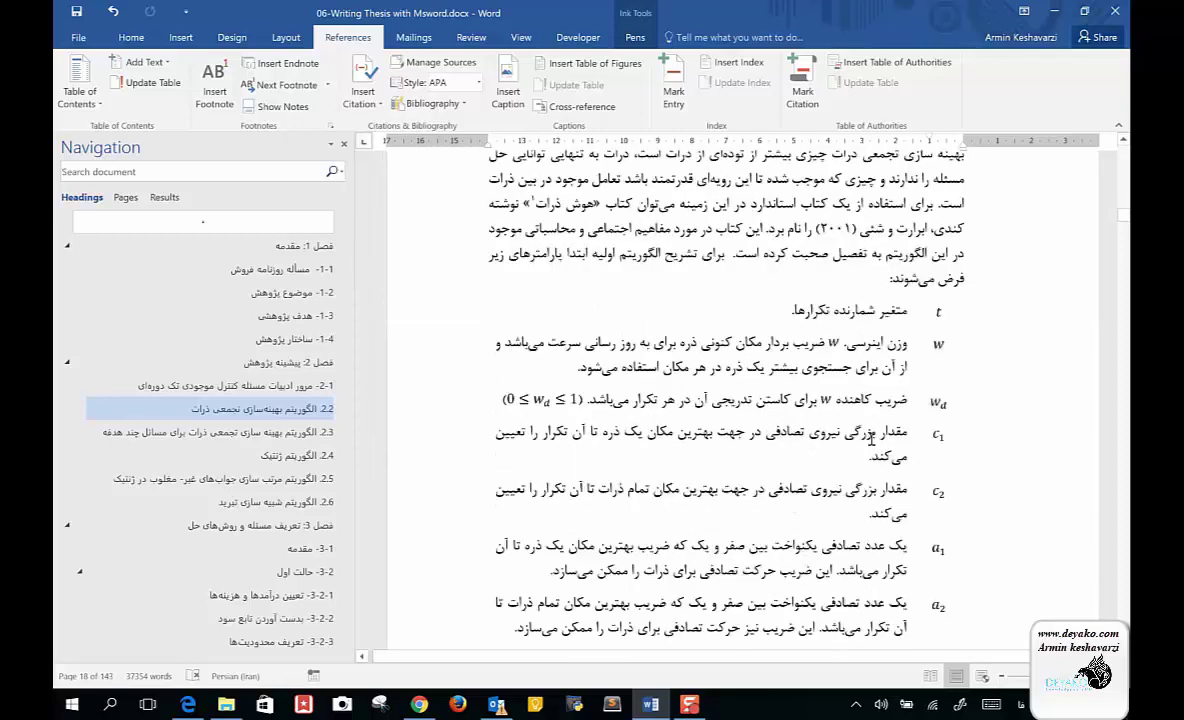
left_click(974, 298)
left_click(960, 292)
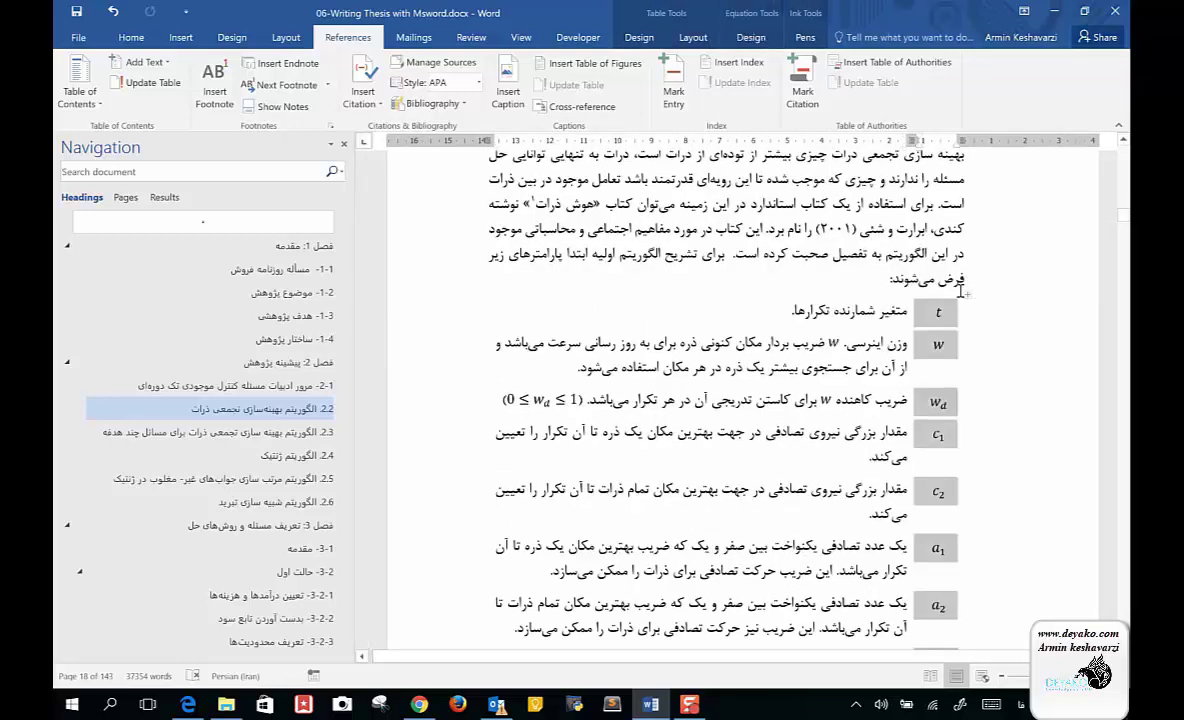
left_click(965, 300)
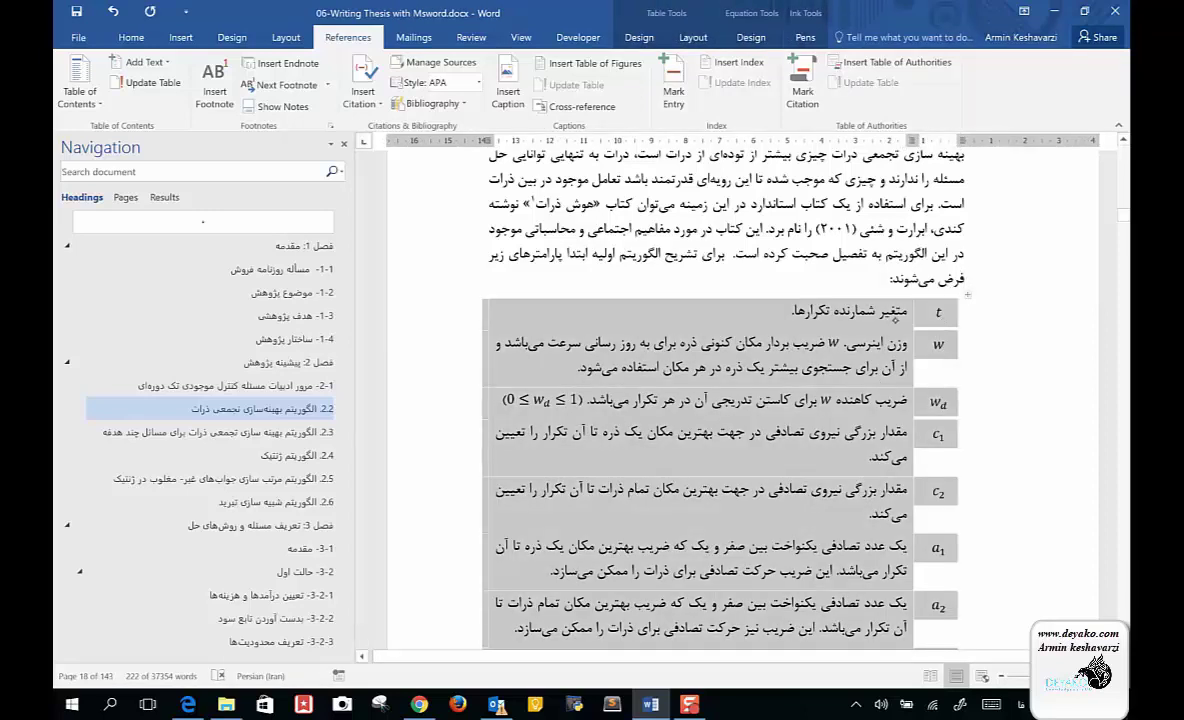
Check that the c1, a1, w_d and w parameter symbols are equation objects.
scroll(925, 362, "down", 5)
scroll(925, 362, "down", 1)
scroll(925, 362, "down", 1)
scroll(925, 362, "down", 1)
scroll(925, 362, "up", 4)
scroll(925, 362, "up", 5)
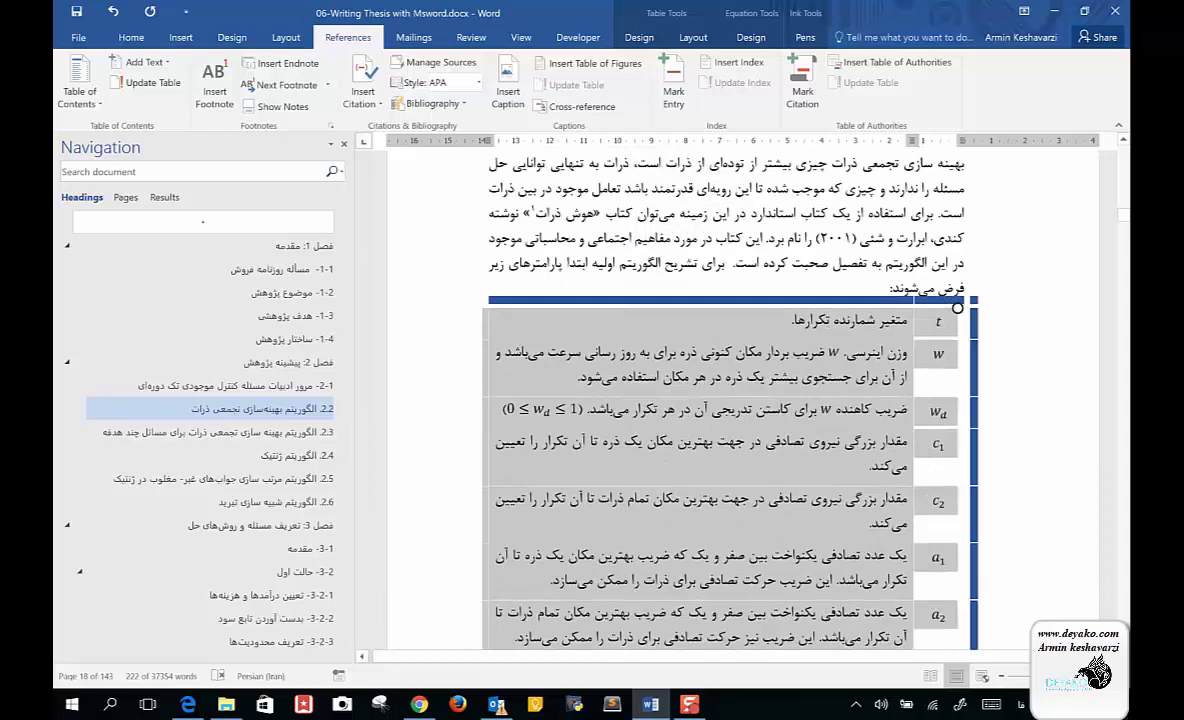
left_click(957, 308)
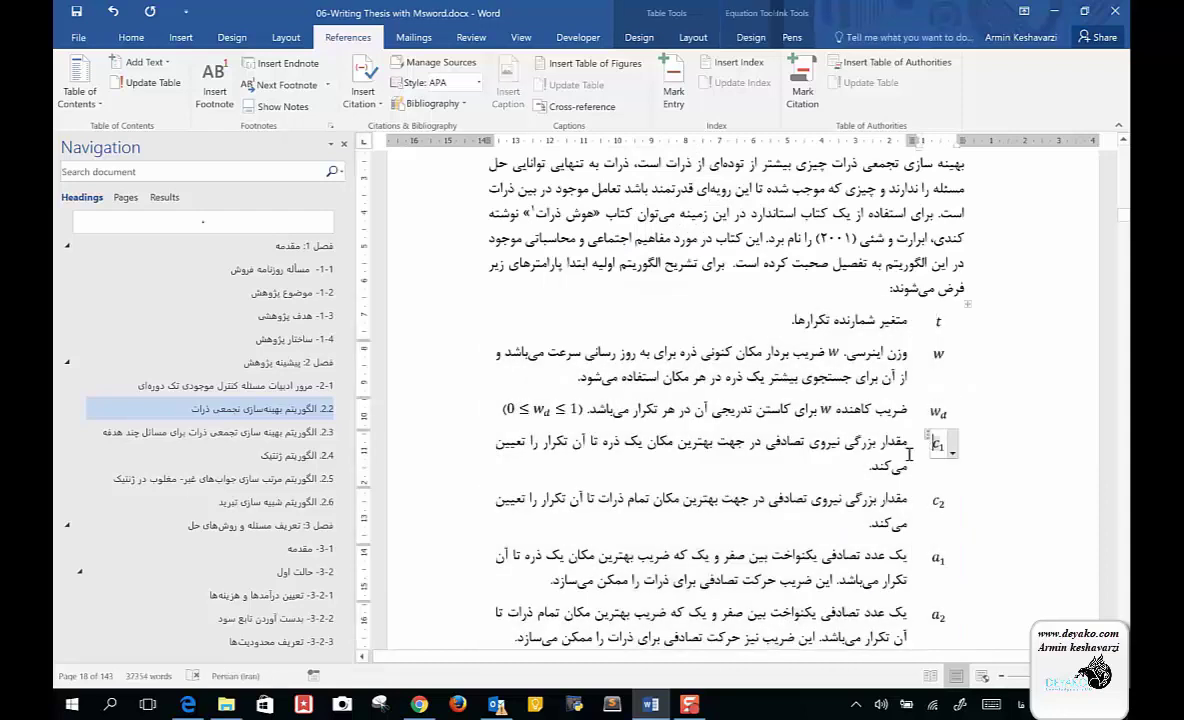
left_click(905, 572)
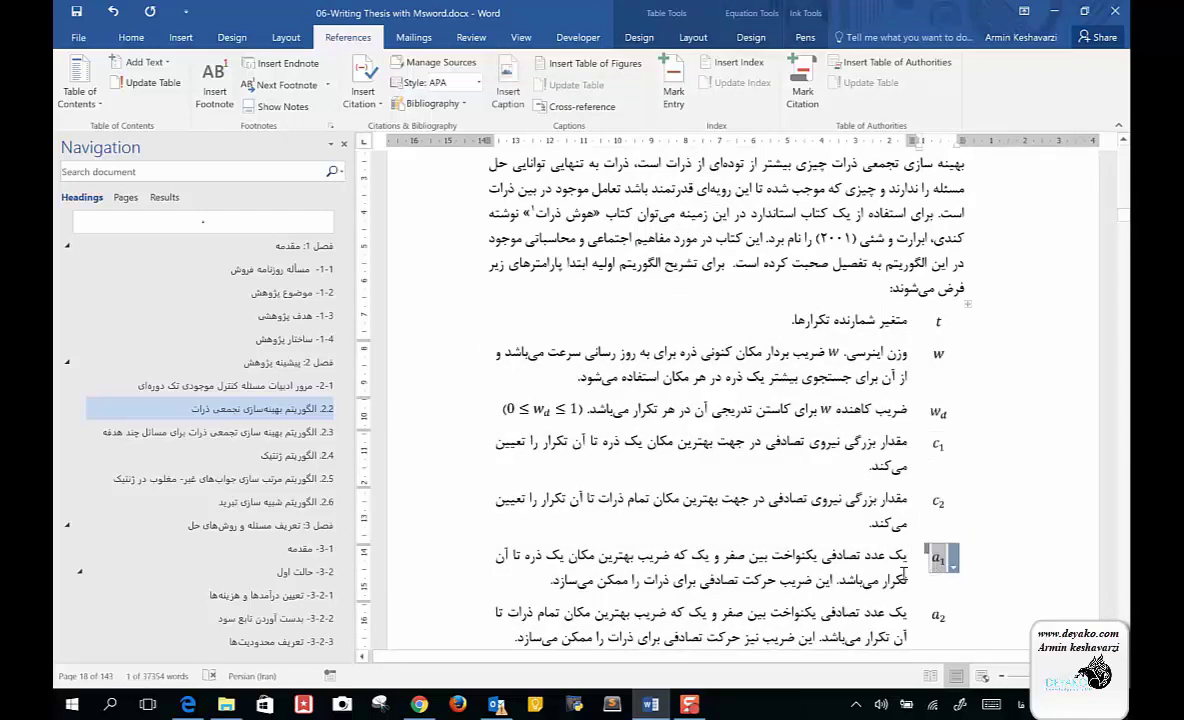
scroll(905, 572, "down", 1)
left_click(826, 366)
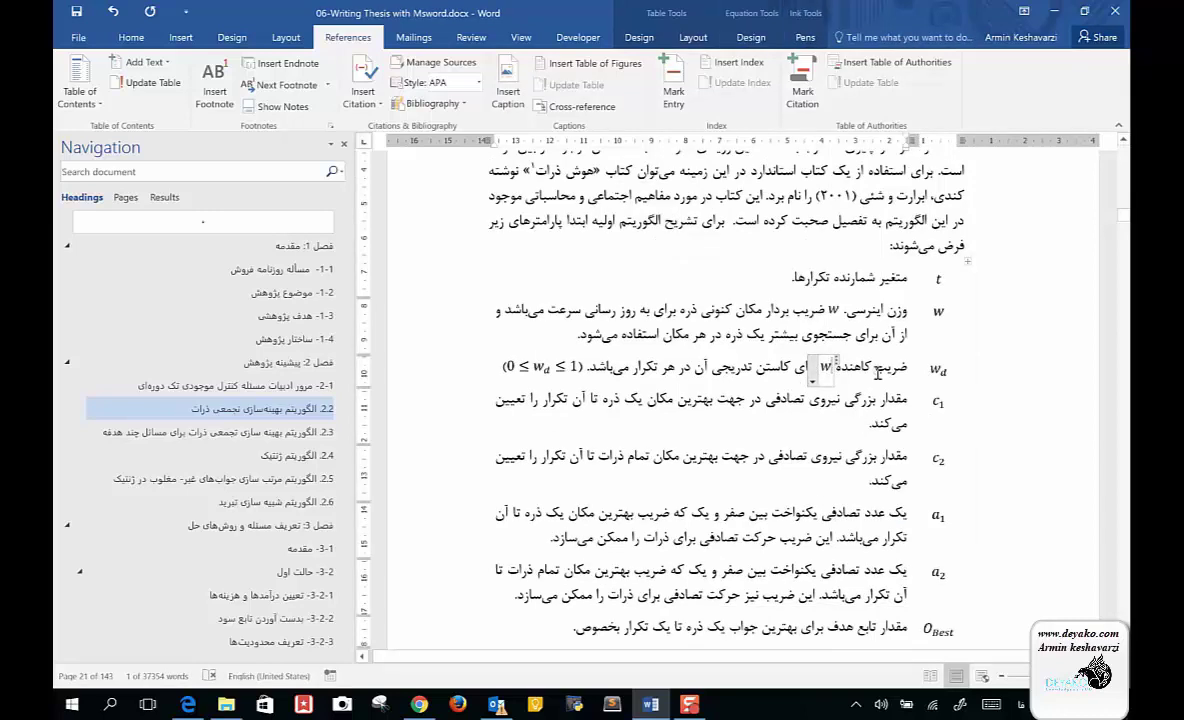
left_click(560, 364)
key("Up")
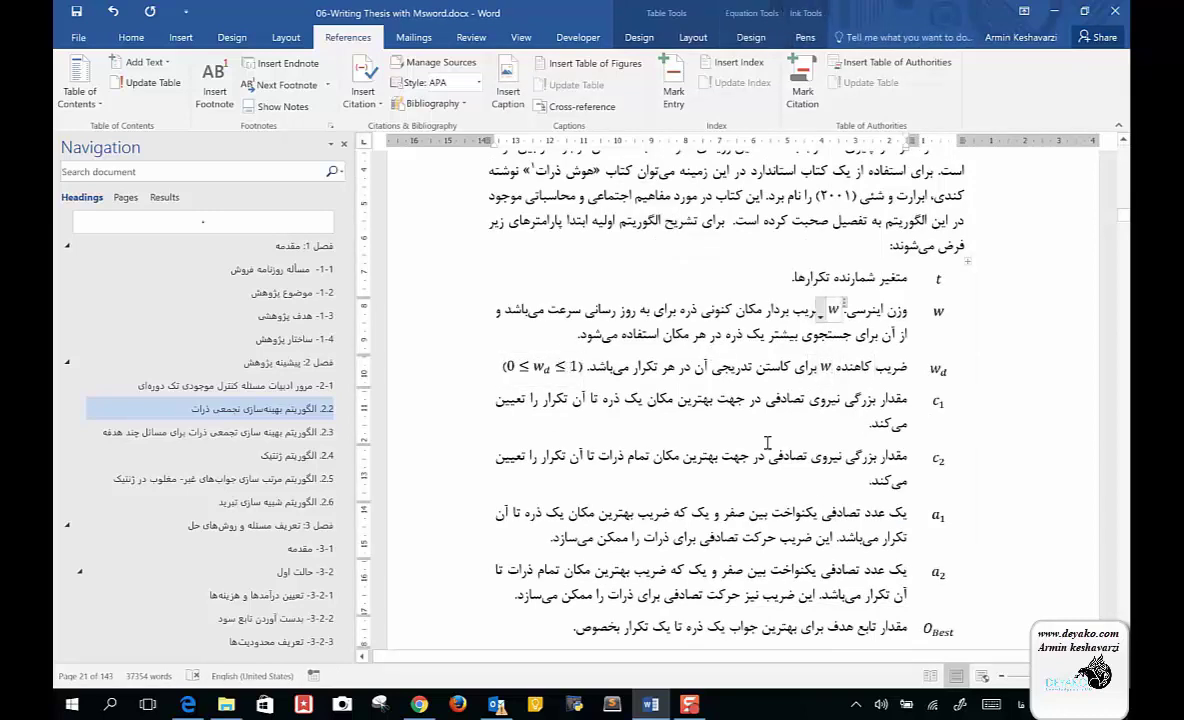
Go down to the PSO numbered steps with velocity and position equations (2,1) and (2,2).
scroll(729, 512, "down", 5)
scroll(729, 512, "down", 4)
scroll(729, 512, "down", 5)
scroll(729, 512, "down", 2)
scroll(729, 512, "down", 4)
scroll(729, 513, "down", 4)
scroll(729, 513, "down", 1)
scroll(729, 513, "down", 1)
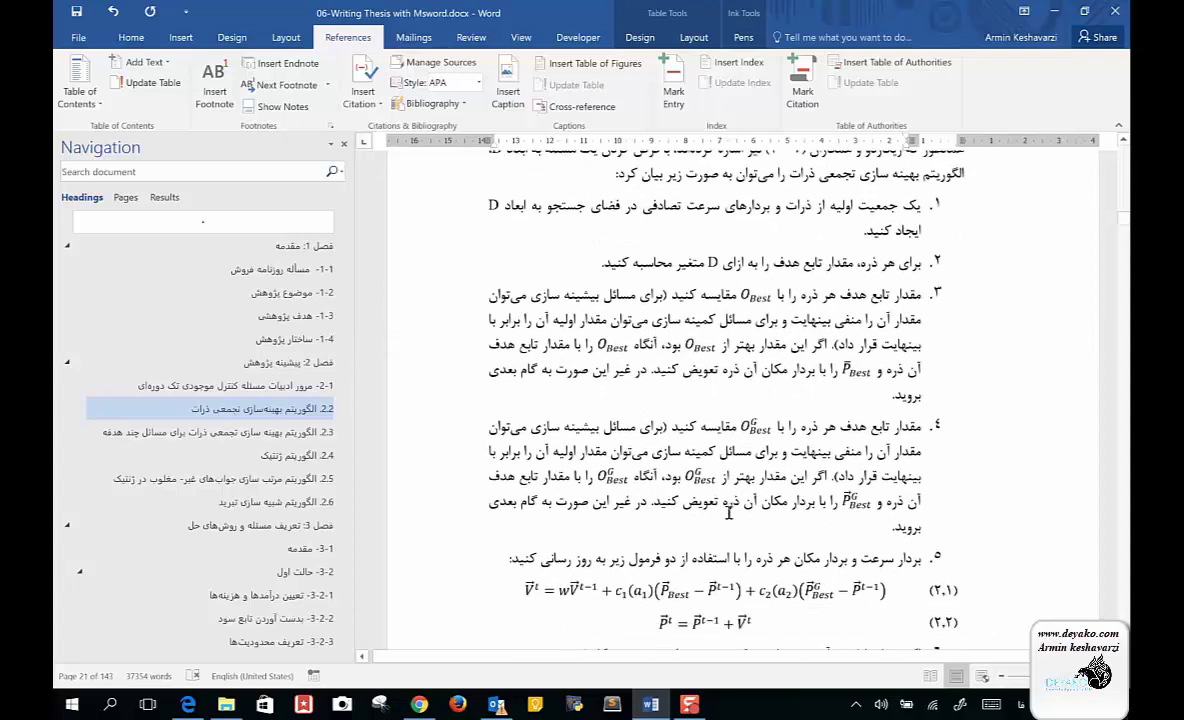
scroll(729, 512, "down", 5)
scroll(729, 512, "down", 2)
scroll(729, 512, "up", 3)
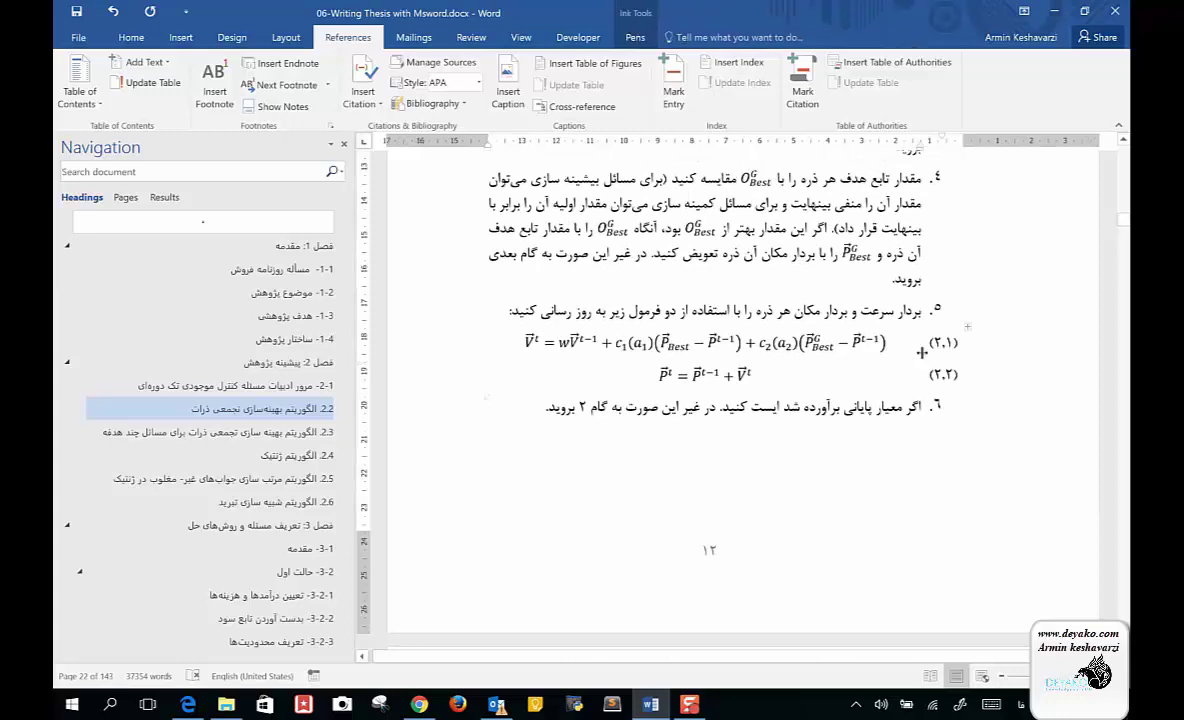
Select the first equation's number (۲,۱) and open References > Insert Caption.
left_click_drag(943, 347, 893, 311)
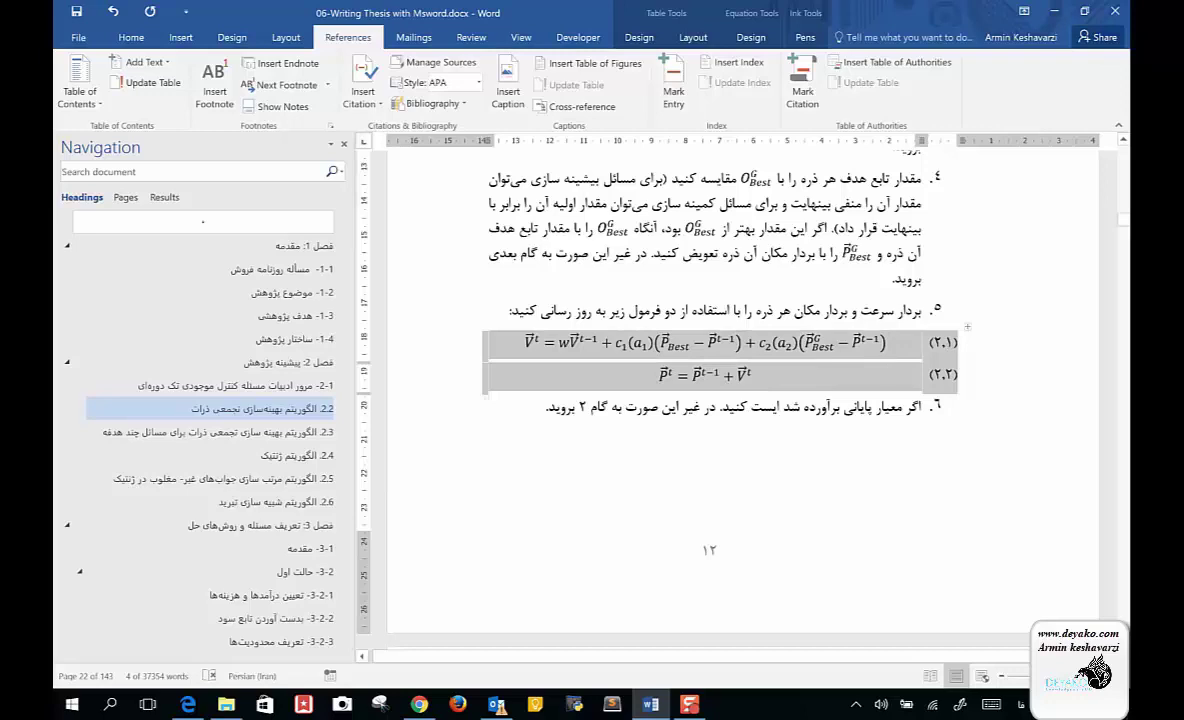
left_click(770, 344)
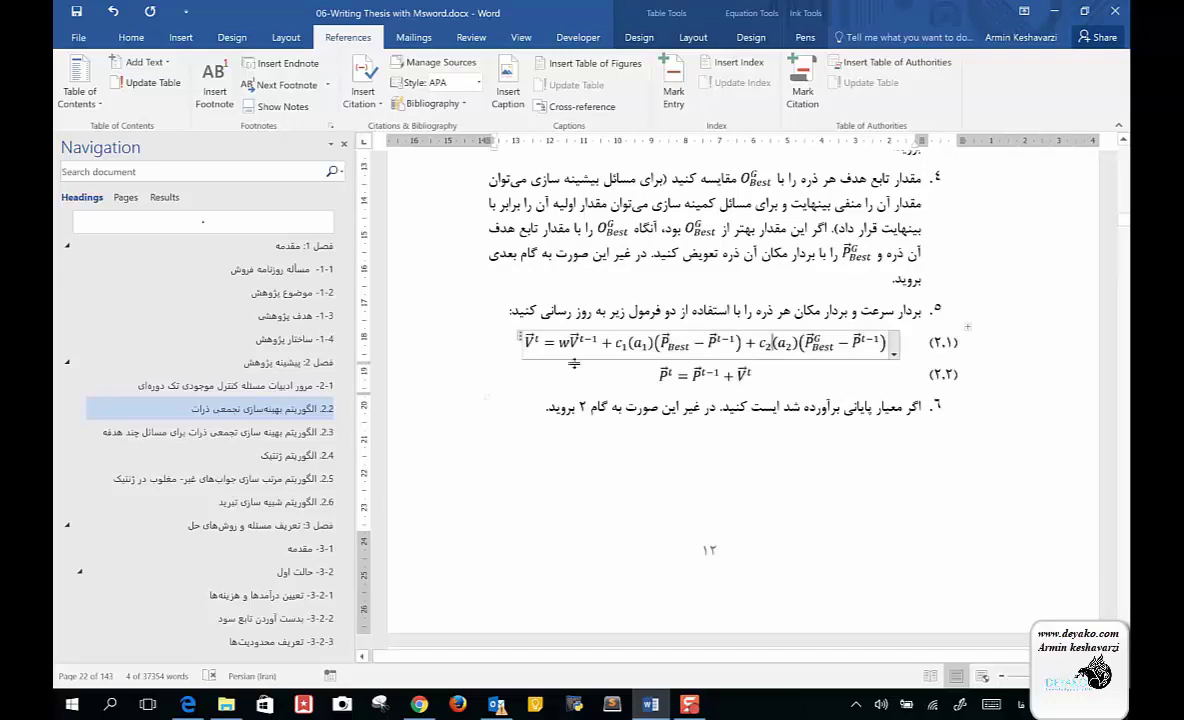
left_click(932, 346)
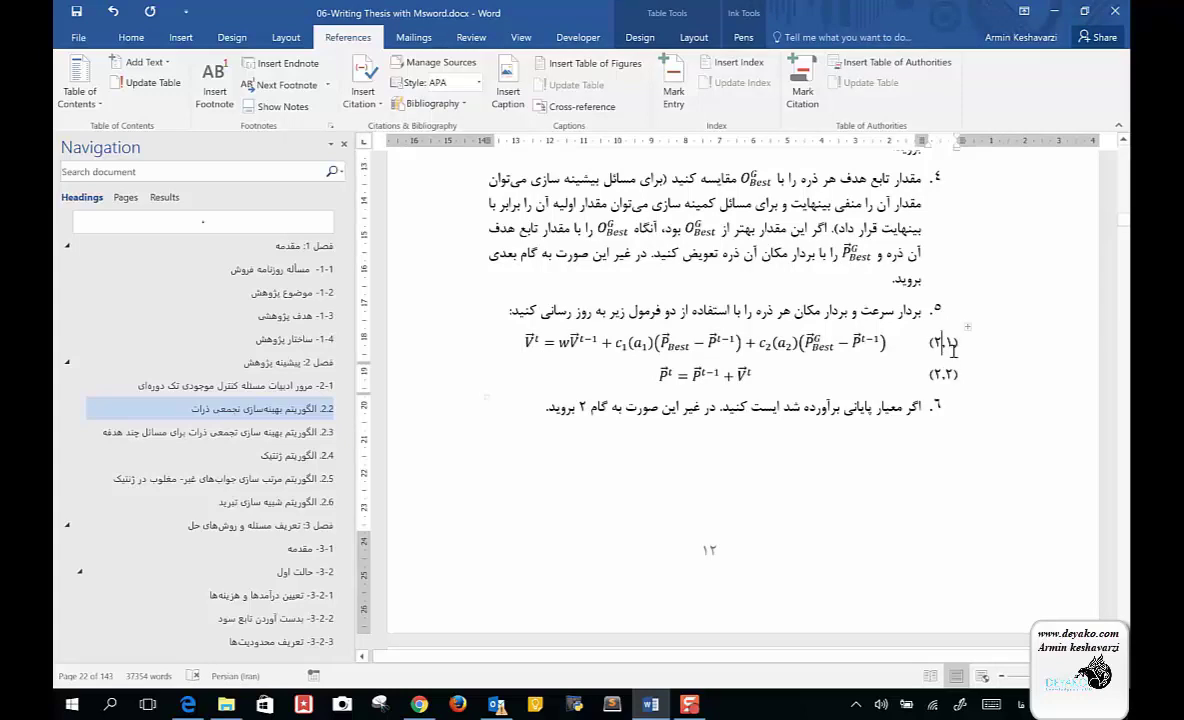
left_click_drag(940, 344, 930, 350)
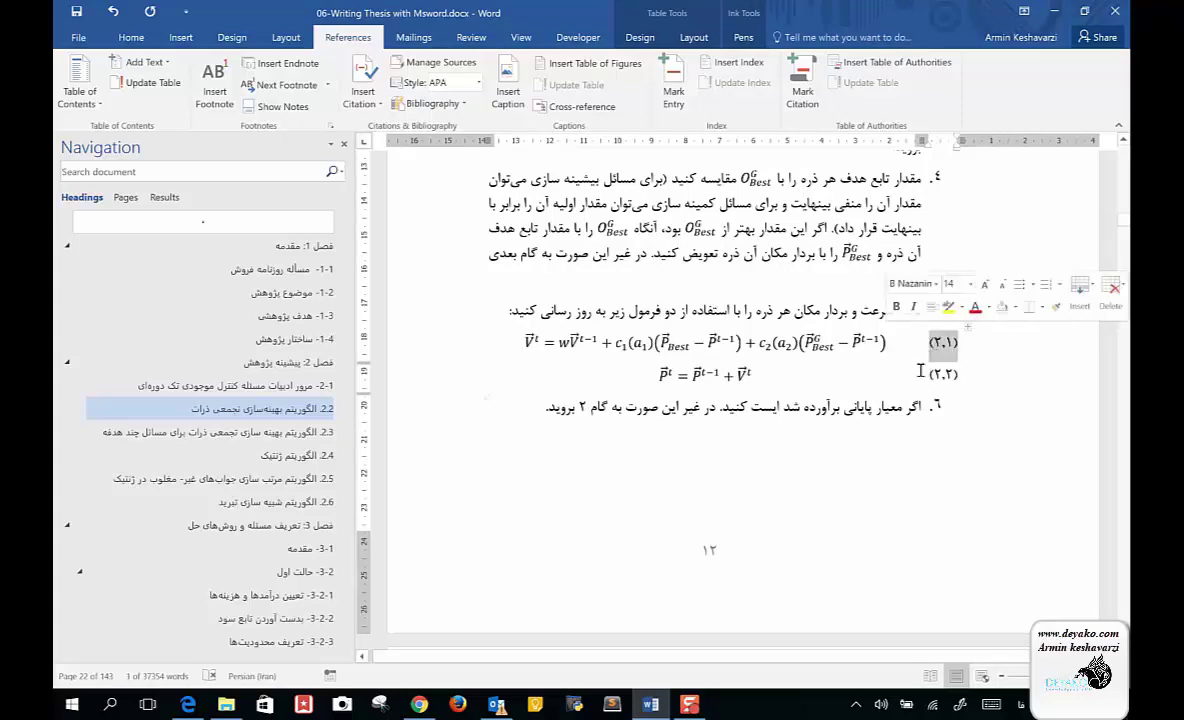
left_click(488, 96)
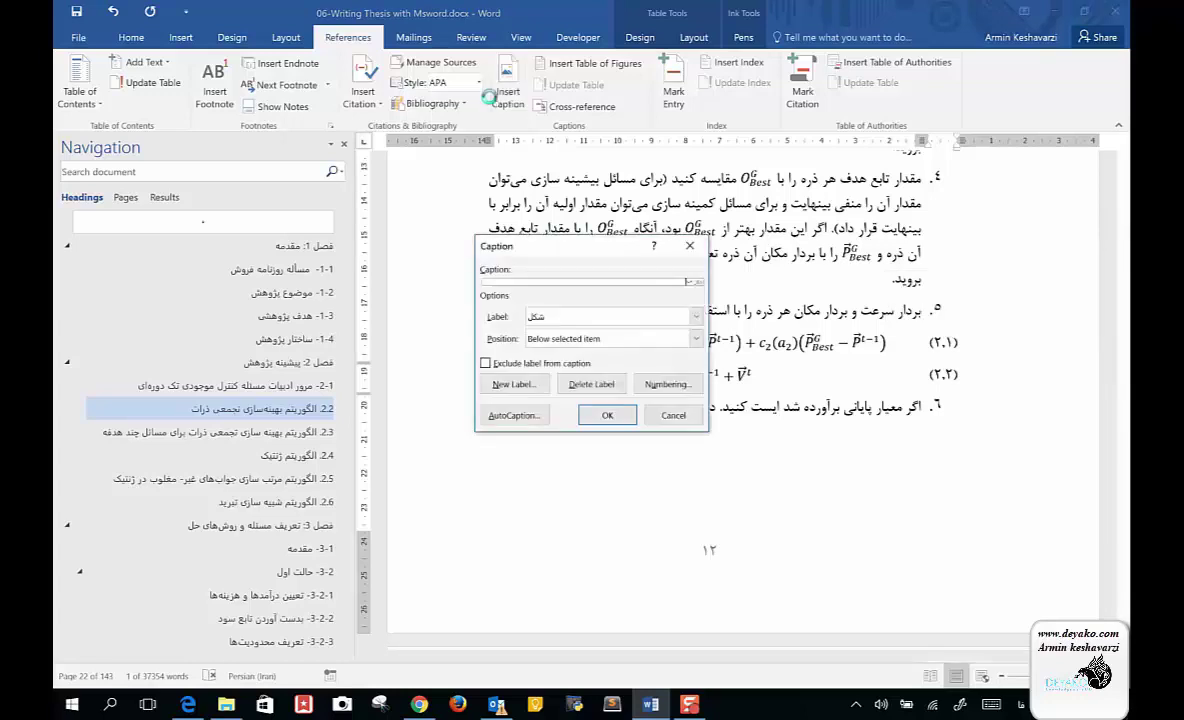
Review the caption labels and create a new label named معادله.
left_click(695, 316)
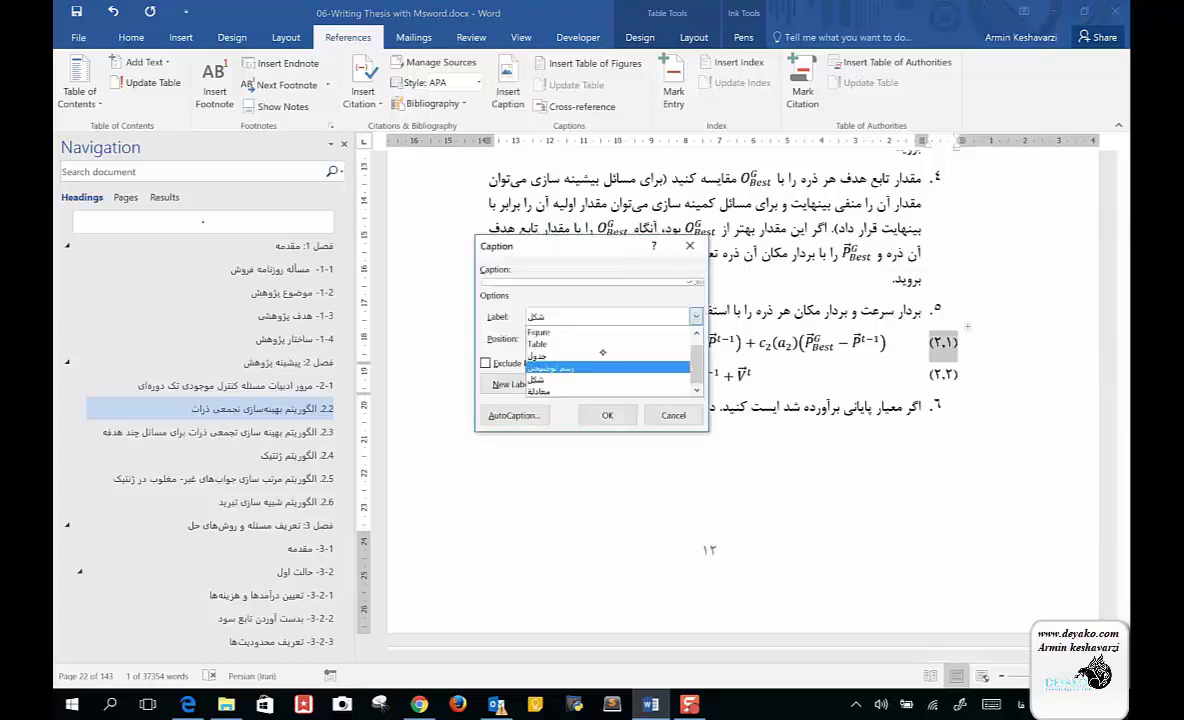
left_click(584, 391)
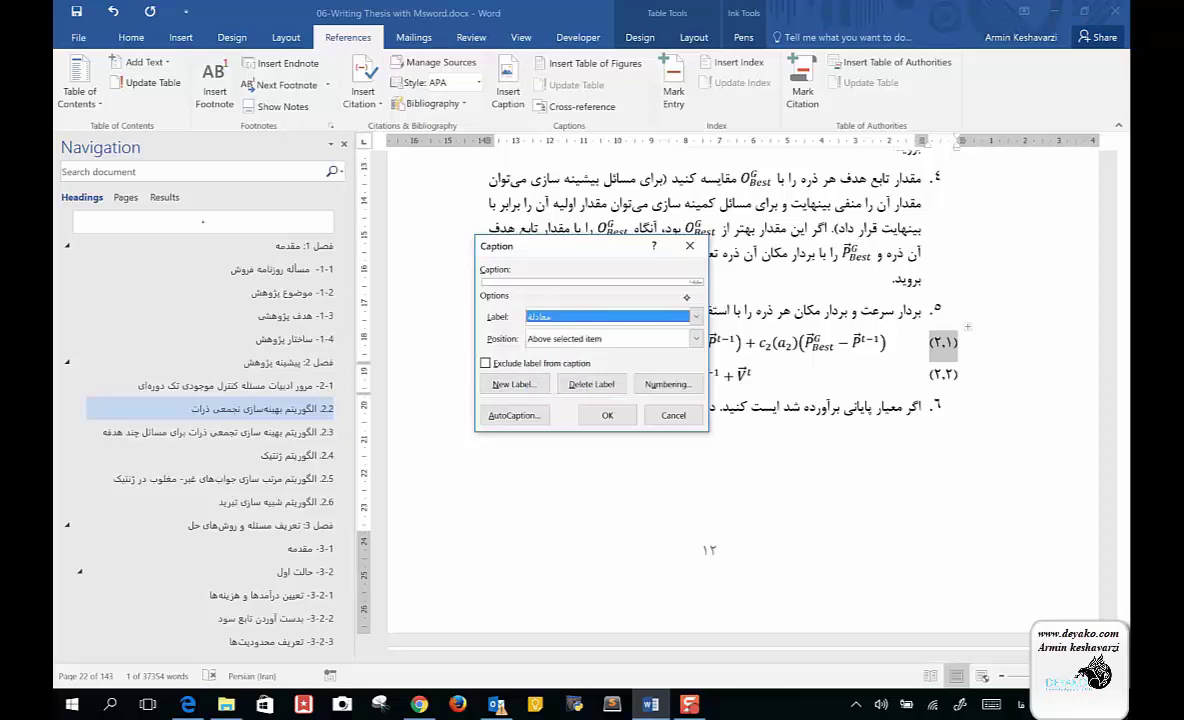
left_click(612, 316)
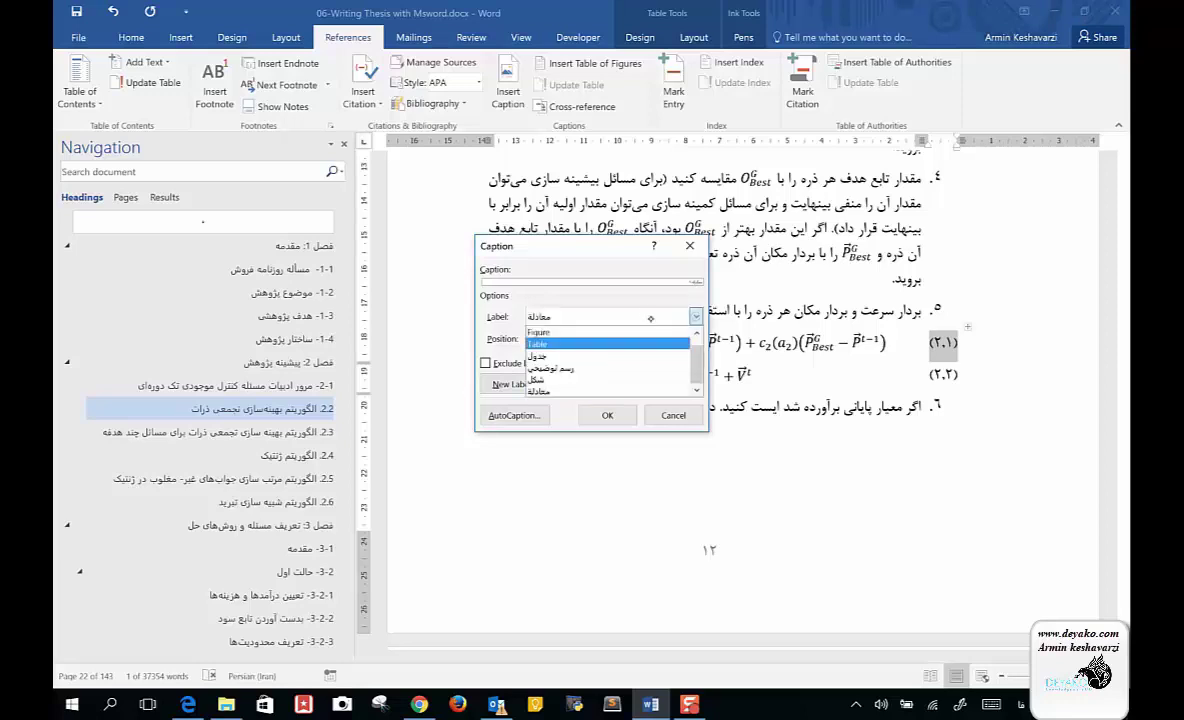
left_click(600, 289)
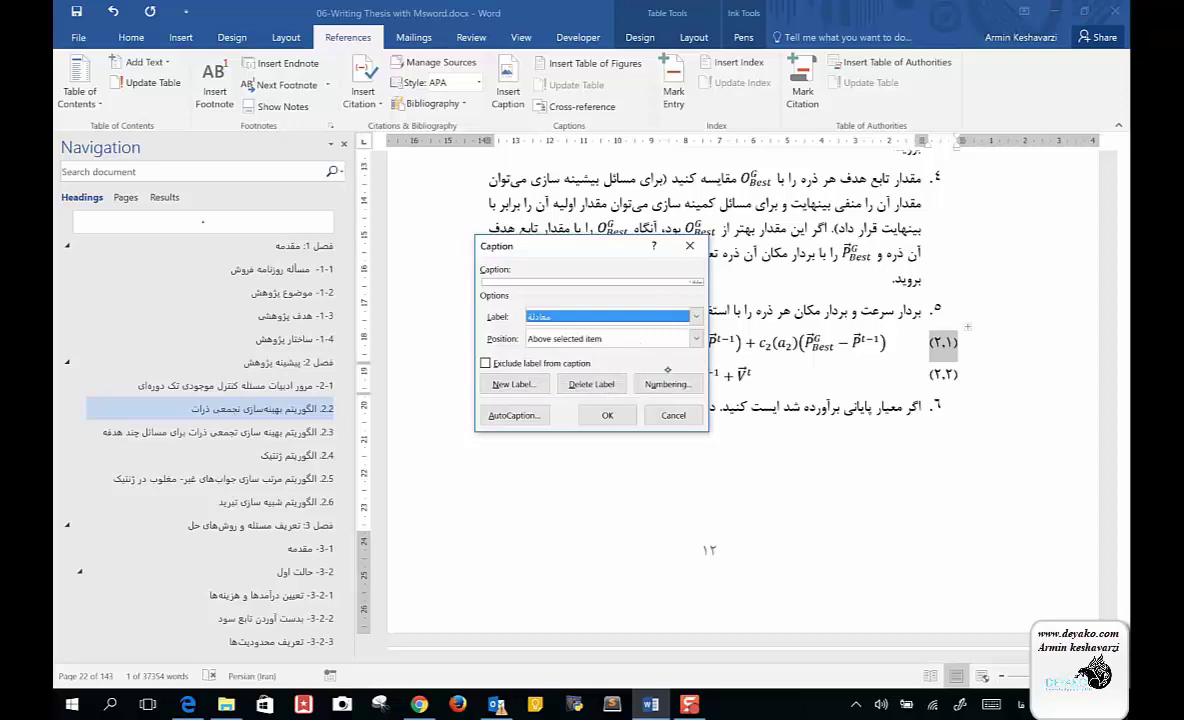
left_click(508, 384)
type("معادله")
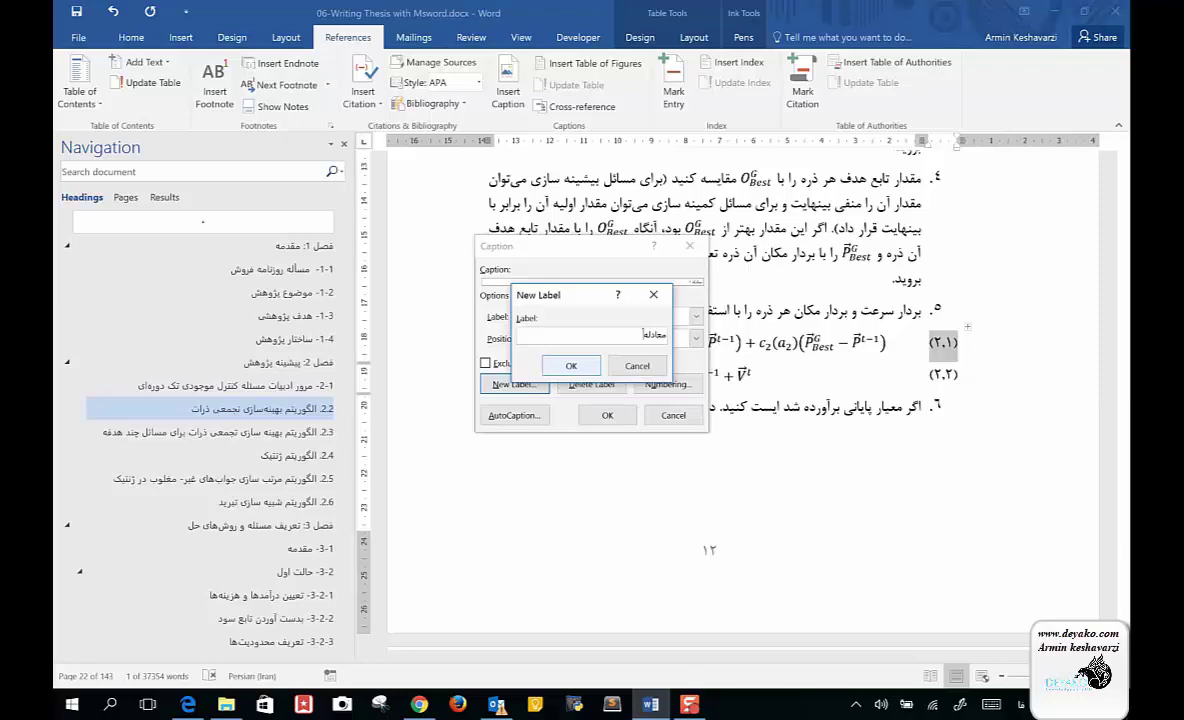
left_click(577, 365)
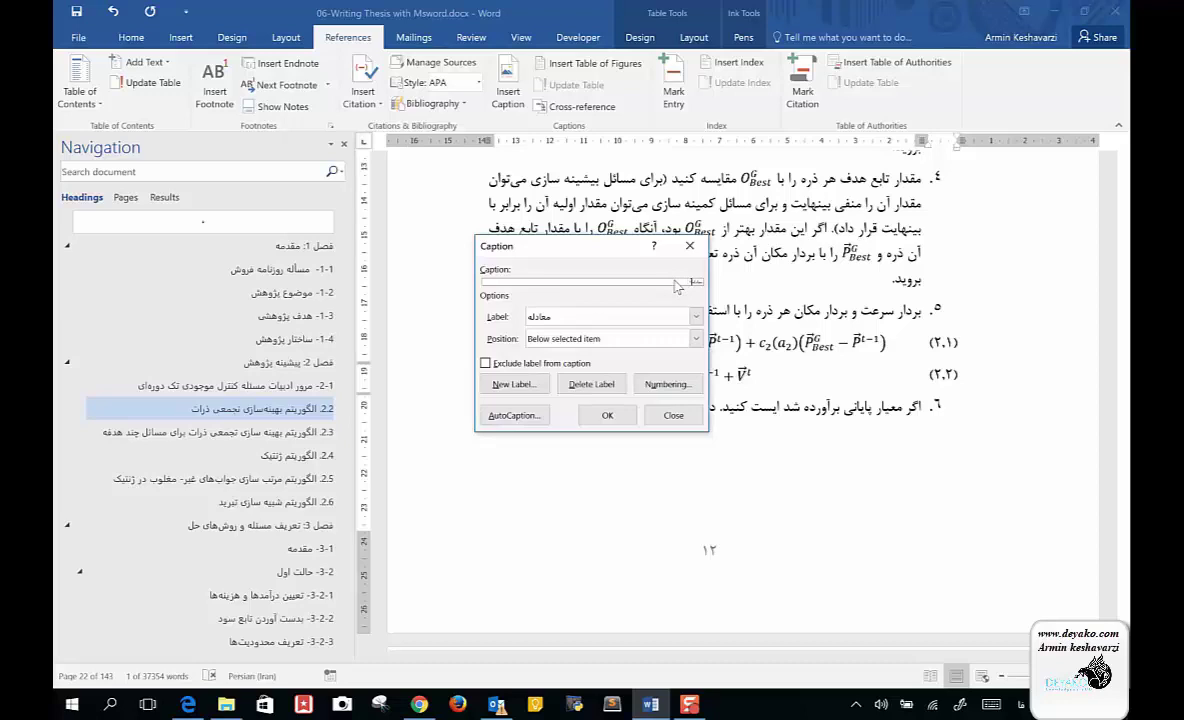
Use label معادله, exclude it from the caption, and number by chapter using Heading 1.
left_click(695, 316)
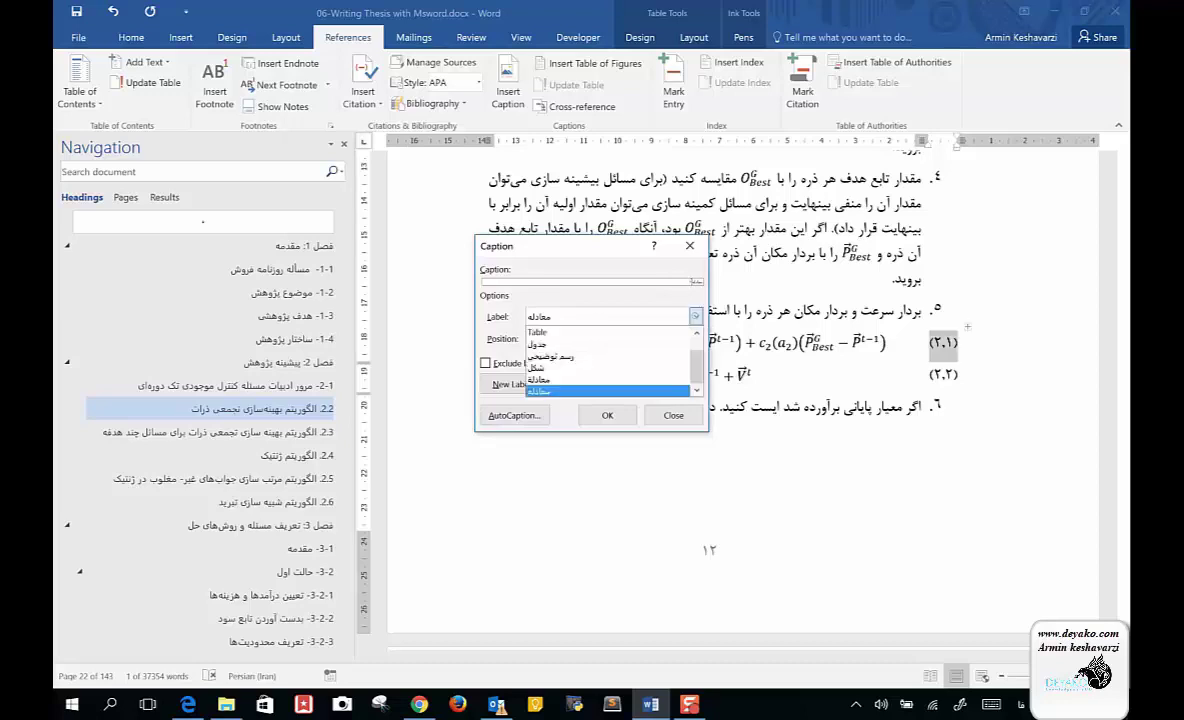
left_click(560, 391)
left_click(486, 363)
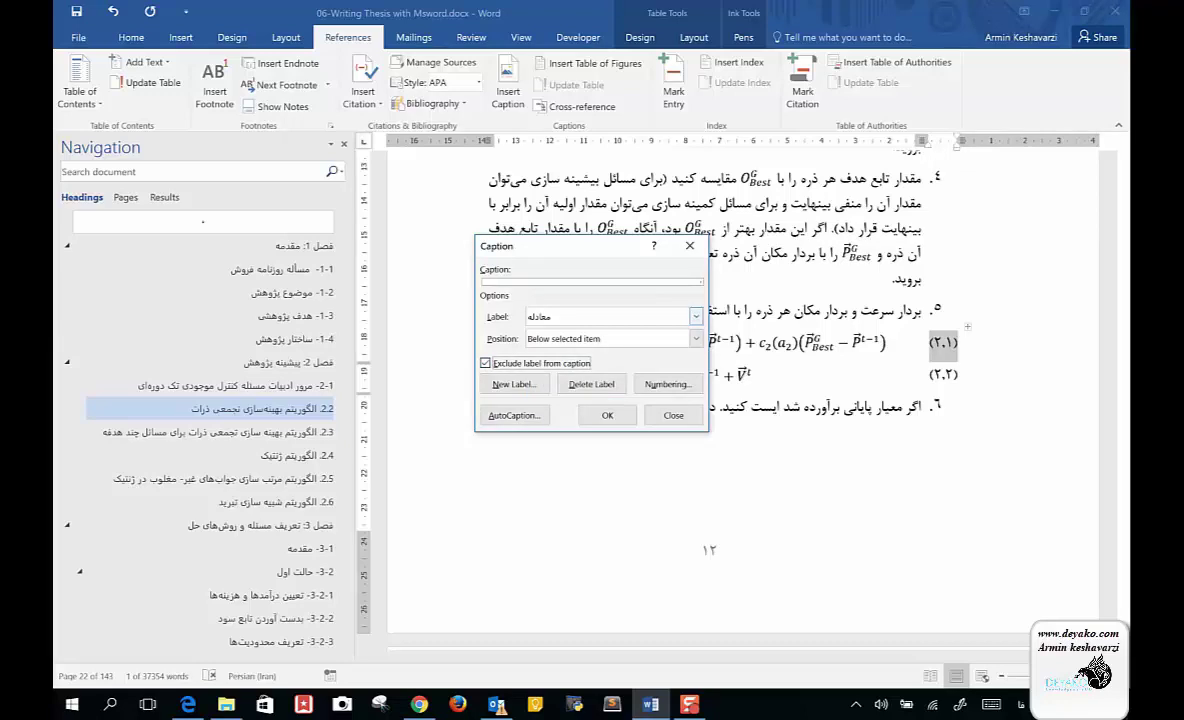
left_click(667, 384)
left_click(495, 308)
left_click(685, 329)
left_click(647, 345)
left_click(598, 406)
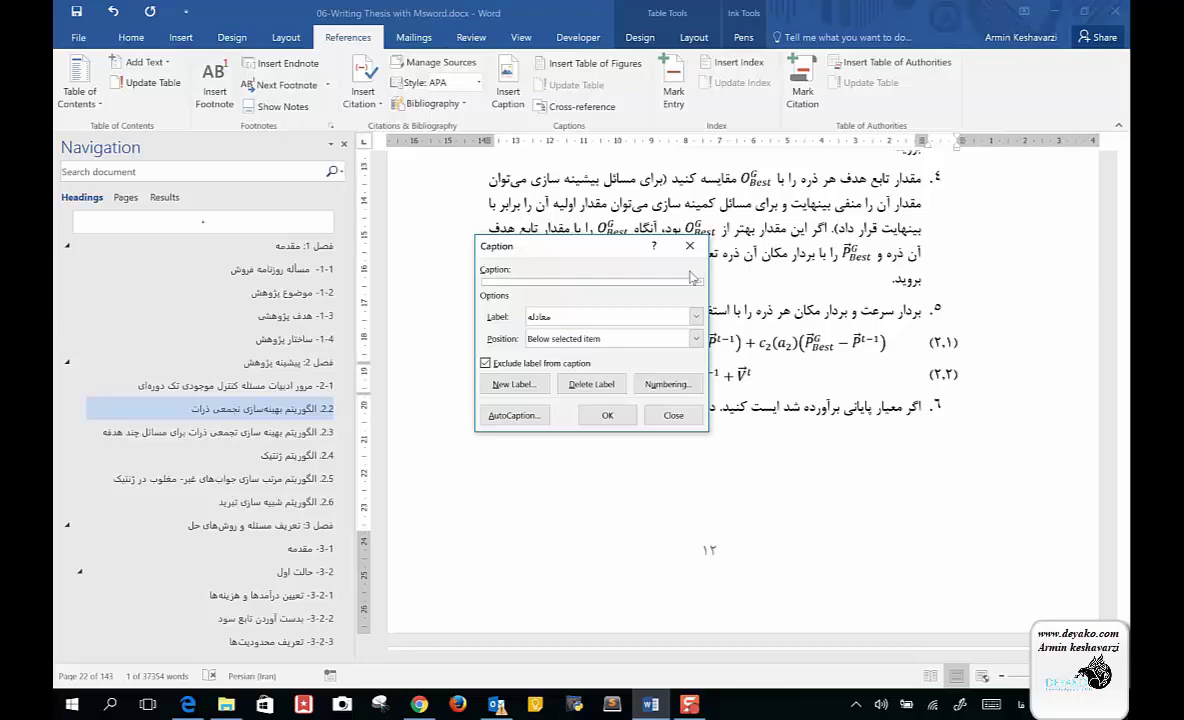
Insert the equation caption and wrap its number in parentheses.
left_click(607, 415)
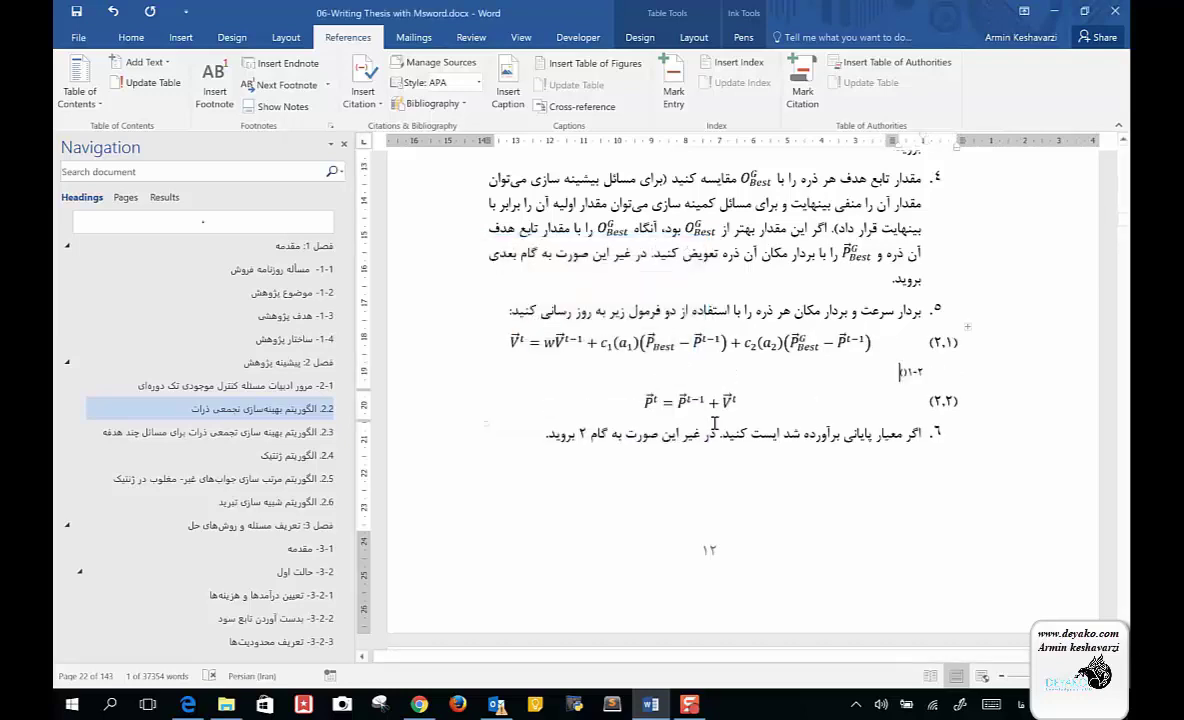
left_click(892, 368)
type("(")
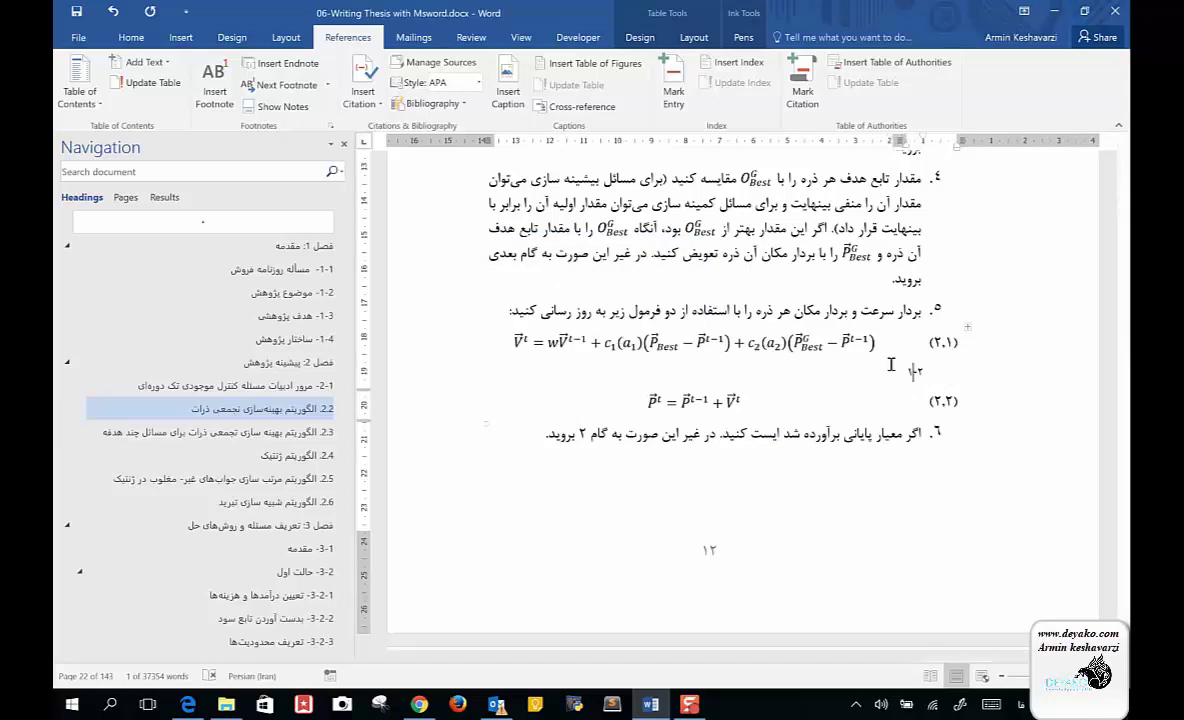
key("End")
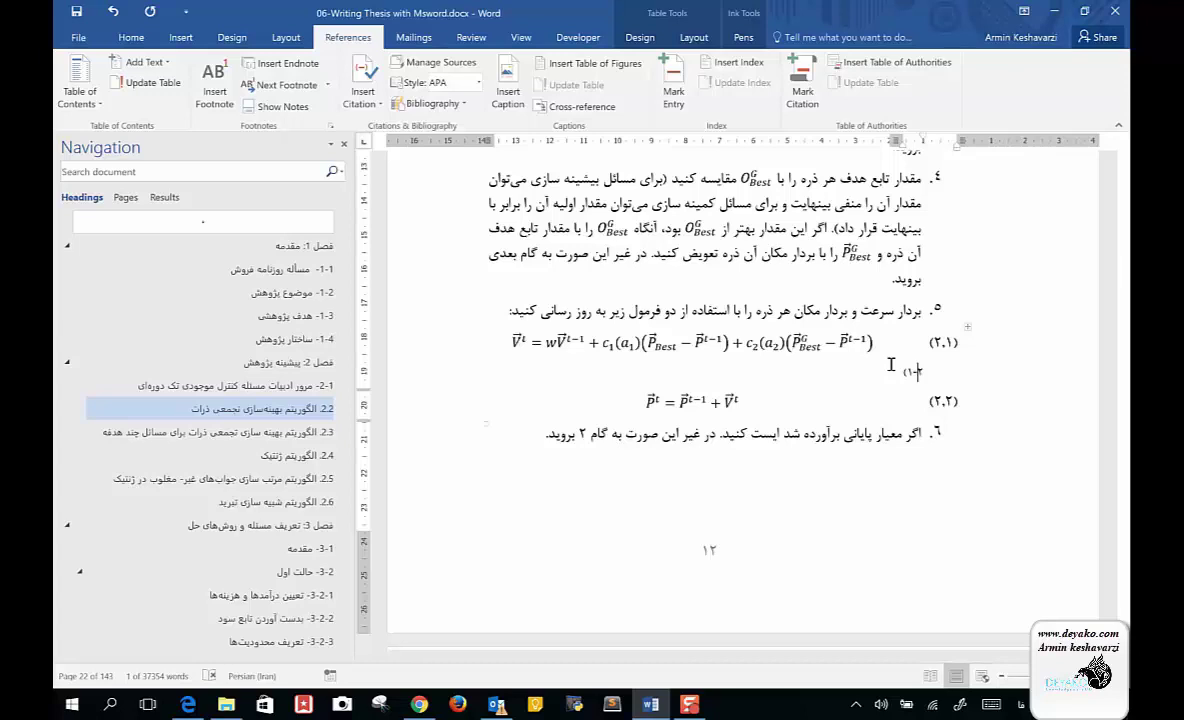
type(")")
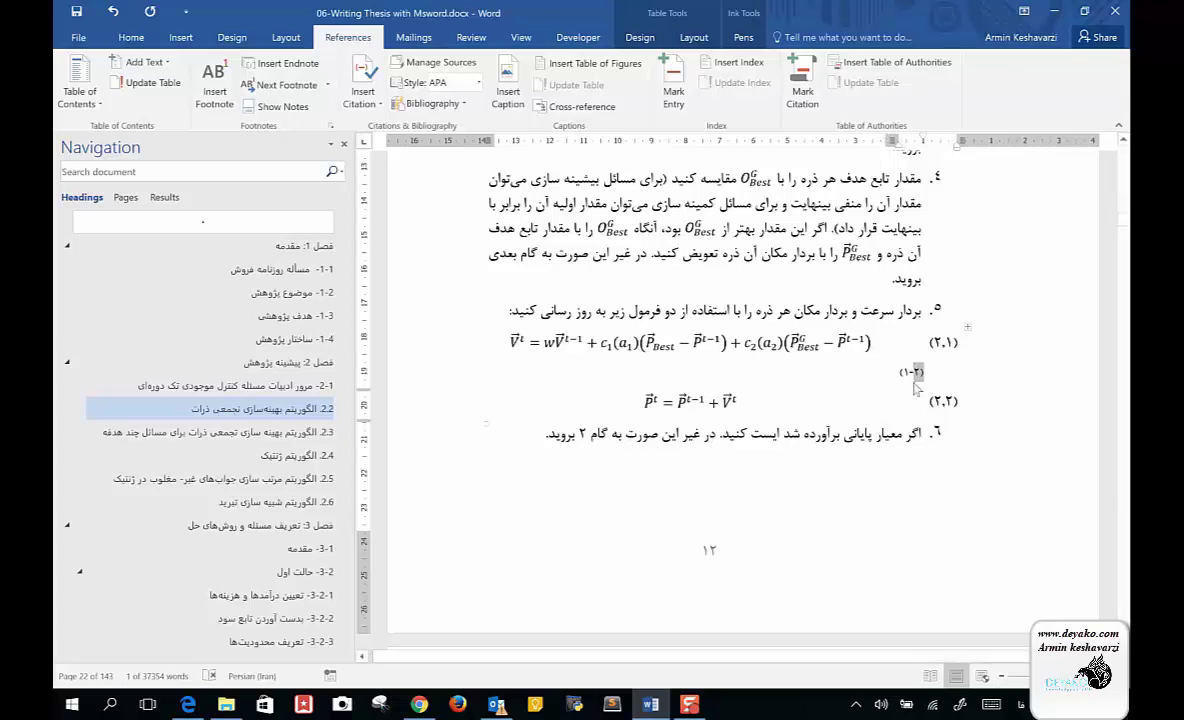
Undo the trial caption line and jump back to the table of contents at the document start.
left_click(895, 370)
double_click(903, 372)
left_click(875, 375)
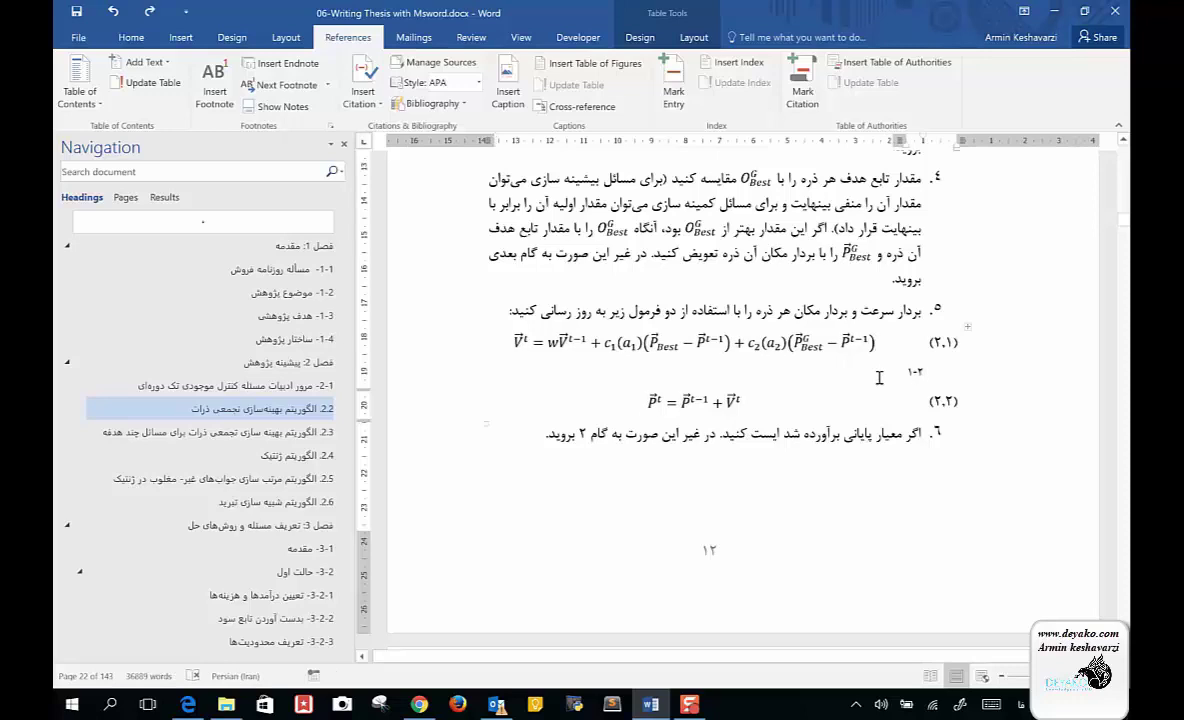
type("(")
left_click(879, 377)
key("ctrl+z")
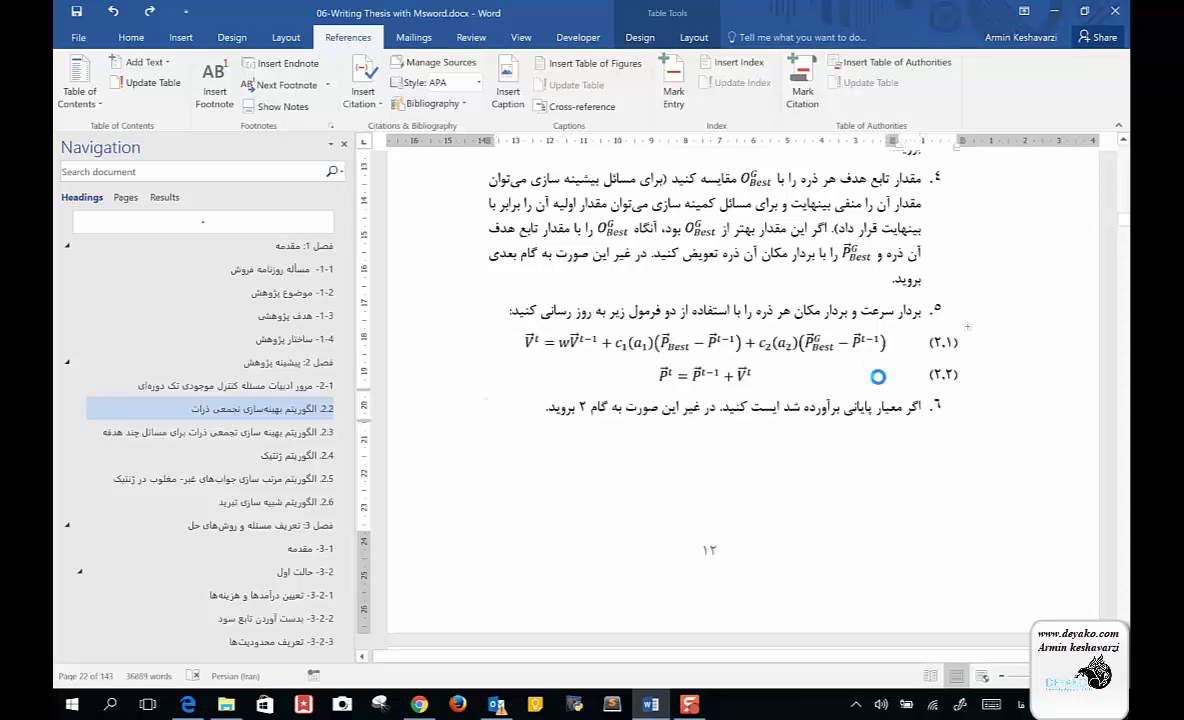
key("ctrl+Home")
Use Redo in the Quick Access Toolbar to return to the equations on page 22.
scroll(879, 377, "down", 2)
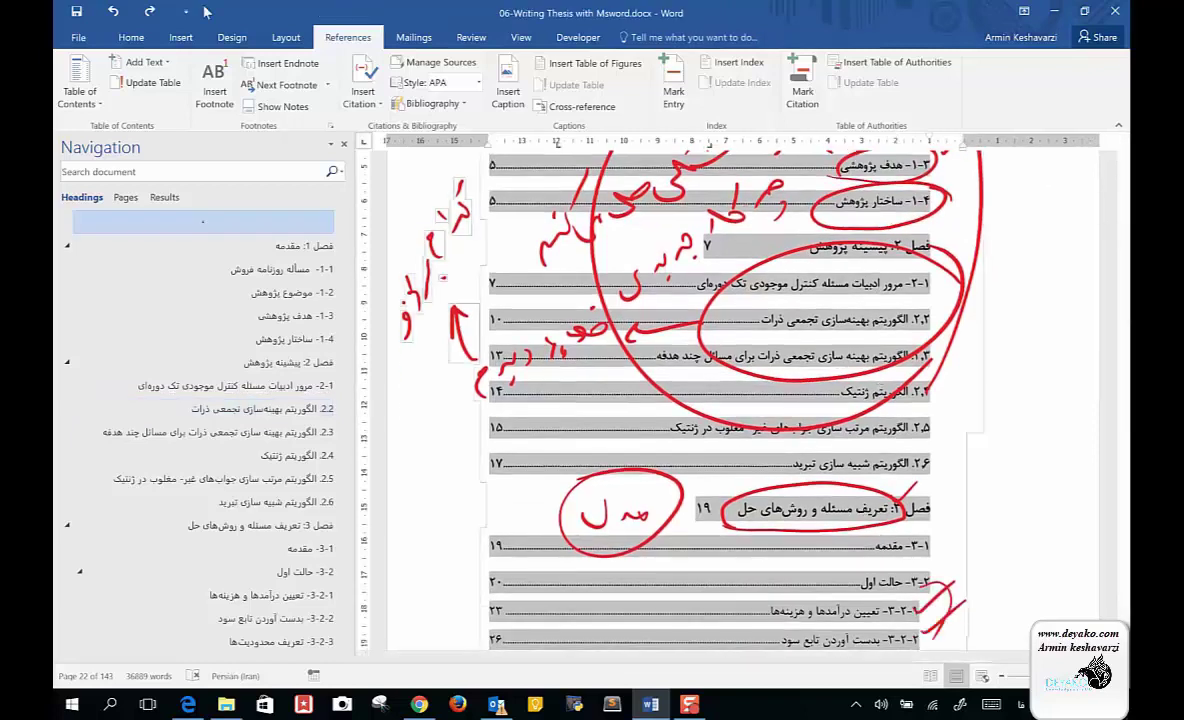
left_click(149, 12)
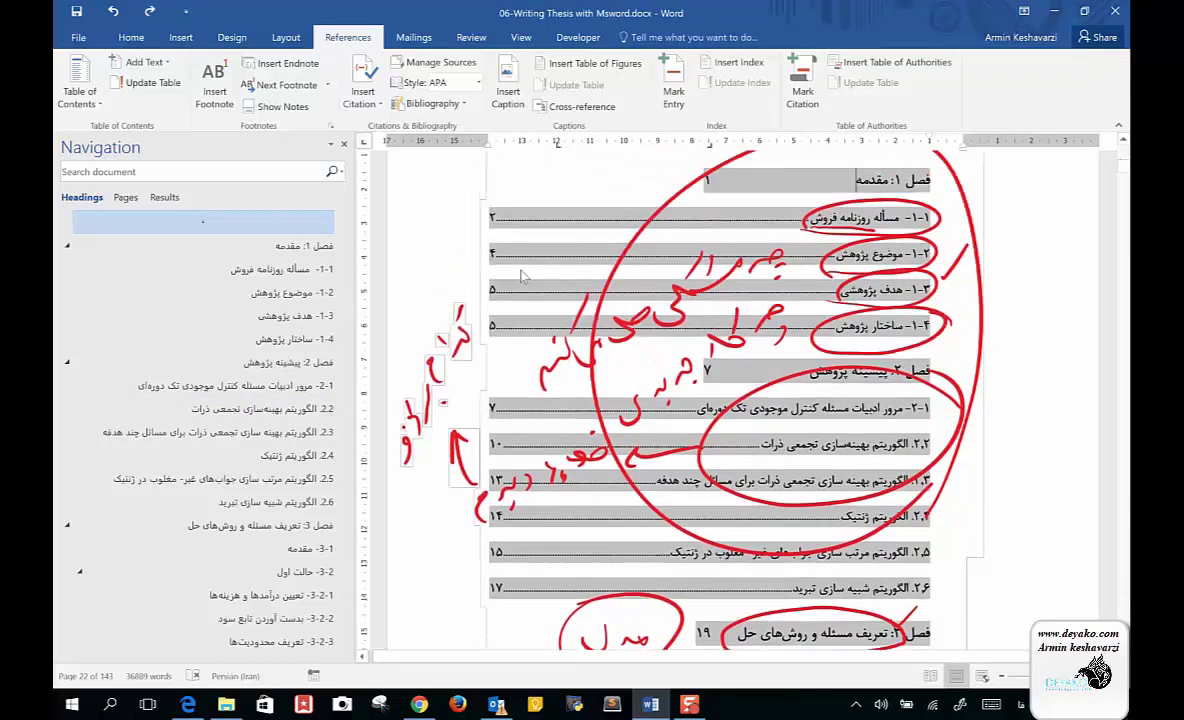
left_click(149, 12)
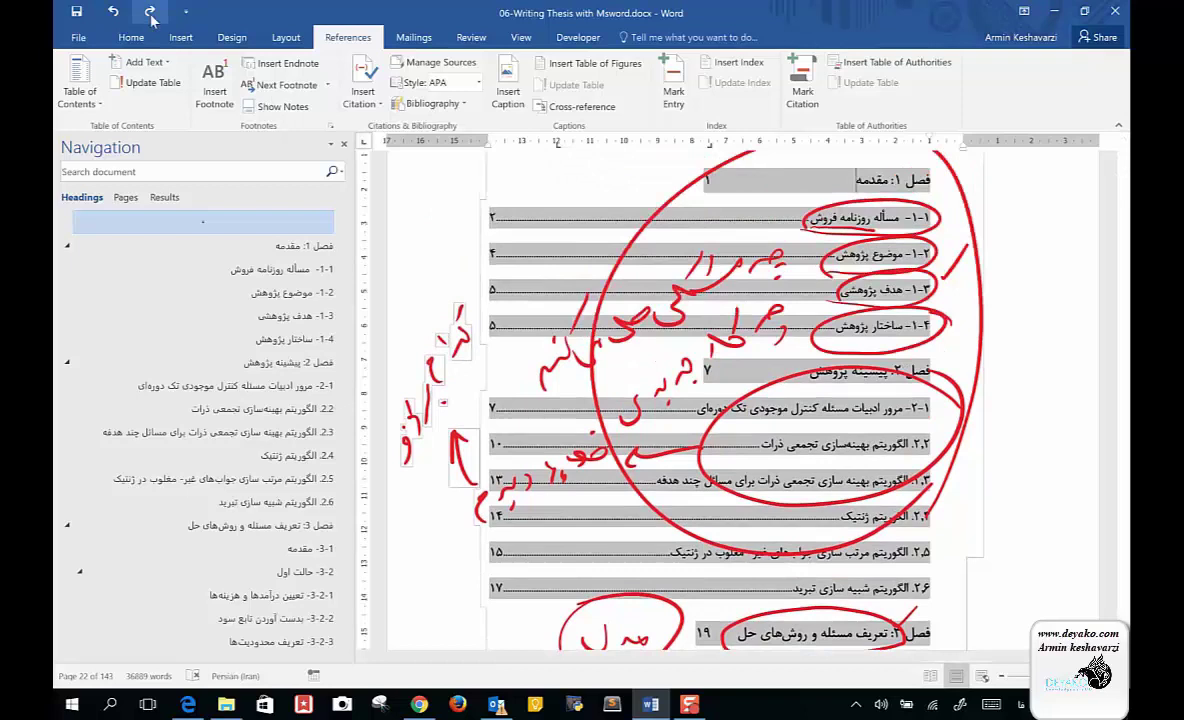
Scroll down to section 3-2's Figure ۳-۱ 'شمای کلی مسأله' and its caption.
scroll(904, 548, "down", 5)
scroll(904, 548, "down", 3)
scroll(904, 548, "down", 1)
scroll(904, 548, "down", 1)
scroll(904, 548, "down", 1)
scroll(904, 548, "down", 1)
scroll(904, 548, "down", 2)
scroll(904, 548, "down", 3)
scroll(904, 548, "down", 1)
scroll(904, 548, "down", 1)
scroll(904, 548, "down", 1)
scroll(904, 548, "down", 1)
scroll(904, 548, "down", 1)
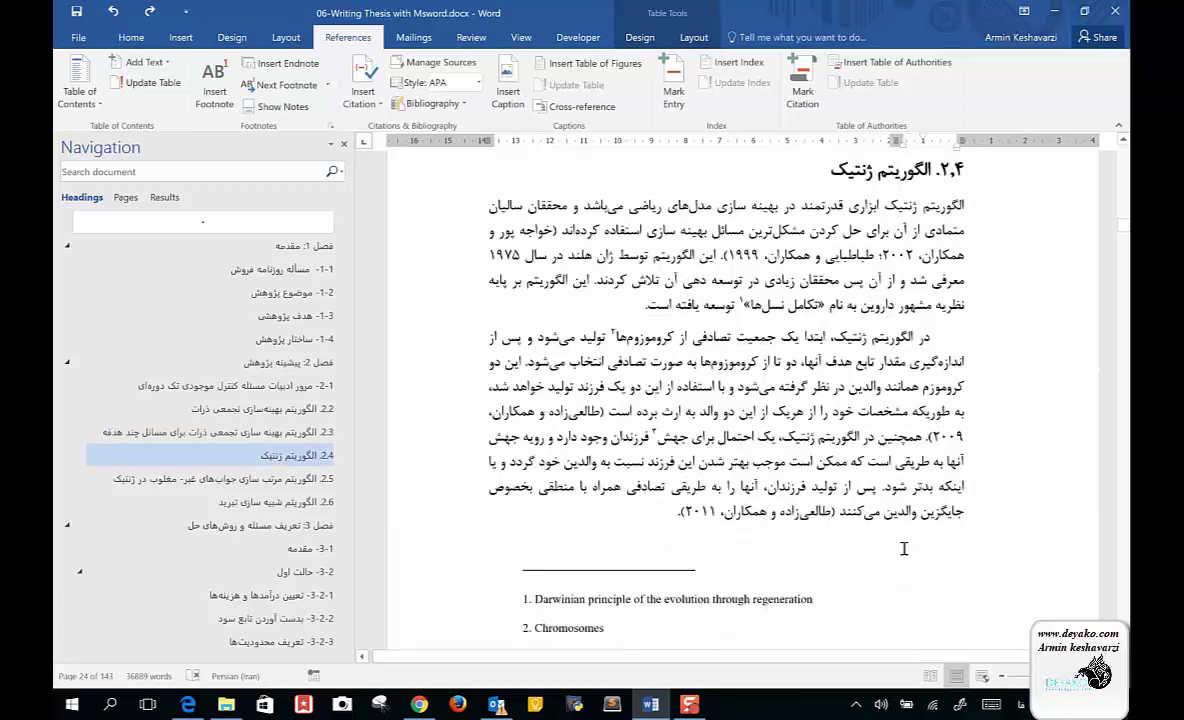
scroll(904, 548, "down", 1)
scroll(904, 548, "down", 1)
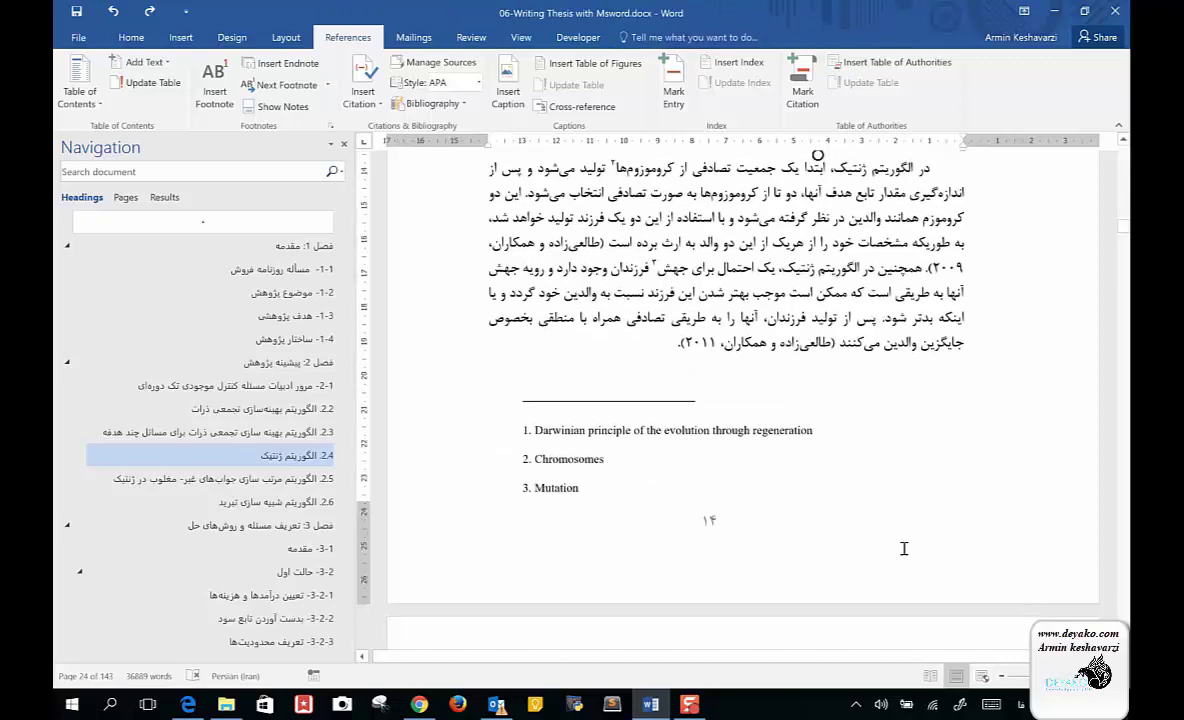
scroll(904, 548, "down", 5)
scroll(904, 548, "down", 1)
scroll(904, 548, "down", 4)
scroll(904, 548, "down", 1)
scroll(904, 548, "down", 3)
scroll(904, 548, "down", 5)
scroll(904, 548, "down", 8)
scroll(904, 548, "down", 6)
scroll(904, 548, "down", 5)
scroll(904, 548, "down", 3)
scroll(904, 548, "down", 5)
scroll(904, 548, "down", 8)
scroll(904, 548, "down", 10)
scroll(904, 548, "down", 8)
scroll(904, 548, "down", 10)
scroll(904, 548, "down", 2)
scroll(904, 548, "down", 8)
scroll(904, 548, "up", 12)
scroll(904, 548, "down", 12)
scroll(904, 548, "down", 8)
scroll(904, 548, "down", 8)
scroll(904, 548, "down", 8)
scroll(904, 548, "down", 10)
scroll(904, 548, "down", 8)
scroll(904, 548, "down", 1)
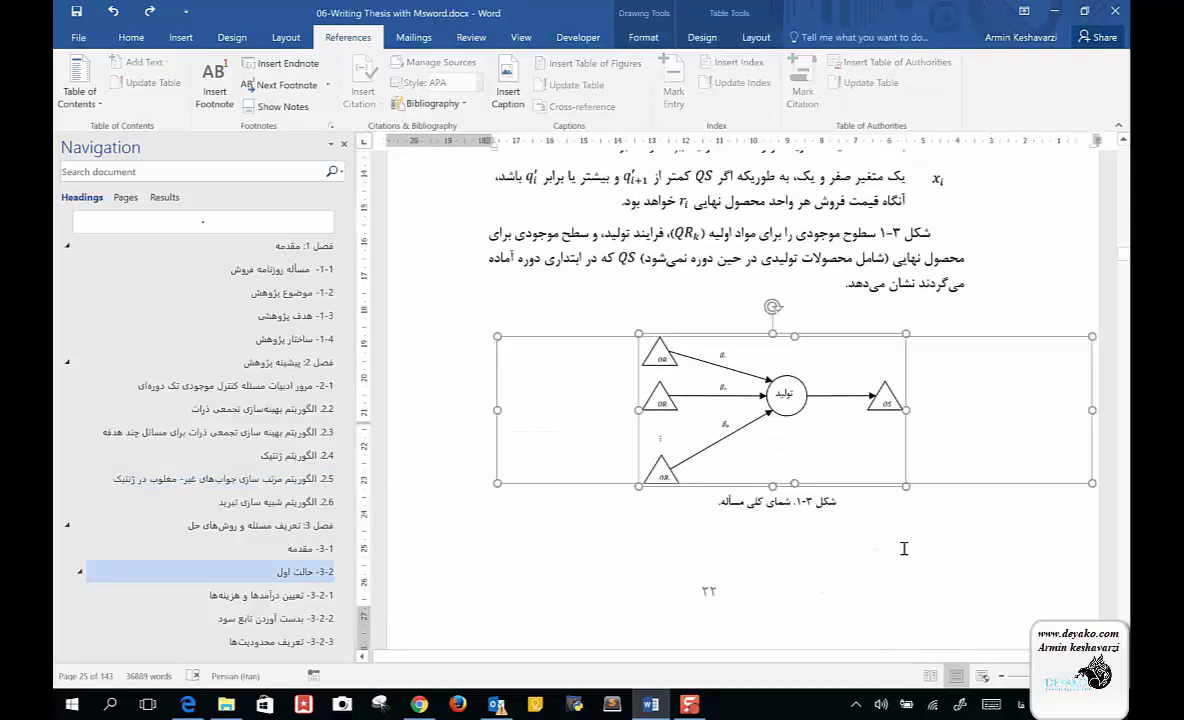
Scroll to the chapter 3 constraint equations and place the caret inside an inline equation twice.
scroll(904, 548, "down", 3)
scroll(904, 548, "down", 3)
scroll(904, 548, "down", 8)
scroll(904, 548, "down", 3)
scroll(904, 548, "down", 8)
scroll(904, 548, "down", 5)
scroll(904, 548, "down", 8)
scroll(904, 548, "down", 1)
scroll(904, 548, "down", 8)
scroll(904, 548, "up", 1)
scroll(904, 548, "up", 5)
scroll(904, 548, "down", 2)
scroll(904, 548, "down", 2)
scroll(904, 548, "down", 5)
scroll(904, 548, "down", 3)
scroll(904, 548, "down", 1)
scroll(904, 548, "down", 2)
scroll(904, 548, "down", 5)
scroll(904, 548, "up", 1)
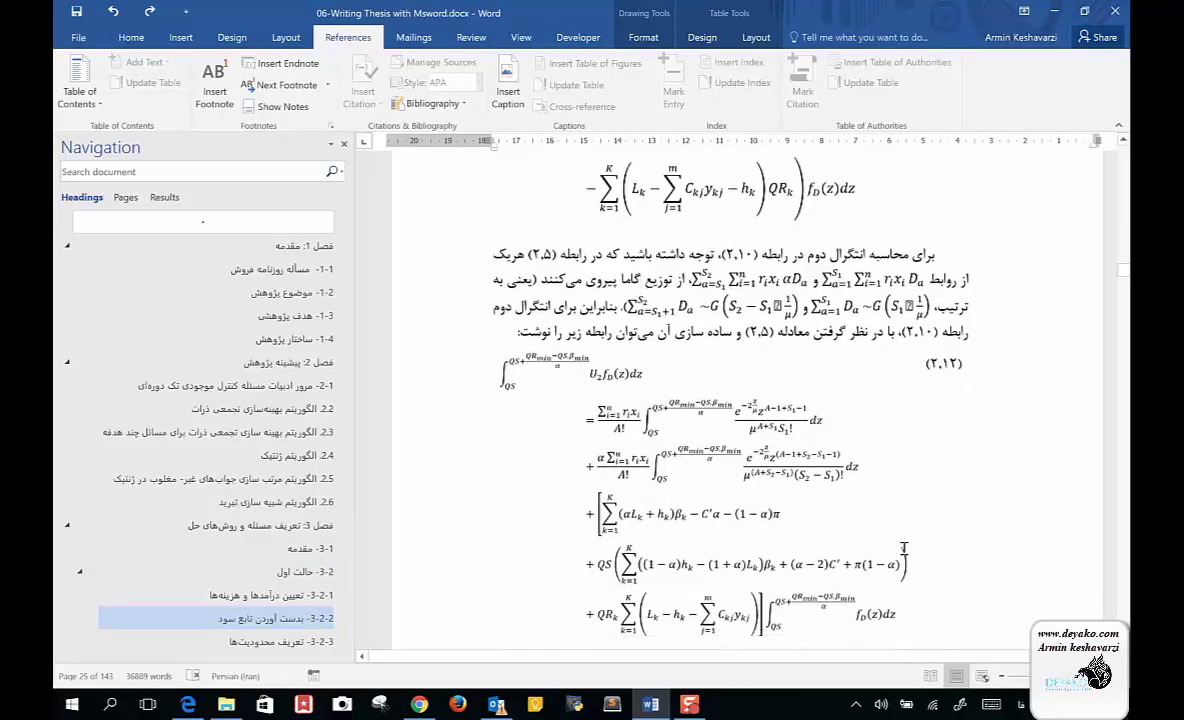
scroll(904, 548, "down", 3)
scroll(904, 548, "up", 1)
scroll(904, 548, "up", 3)
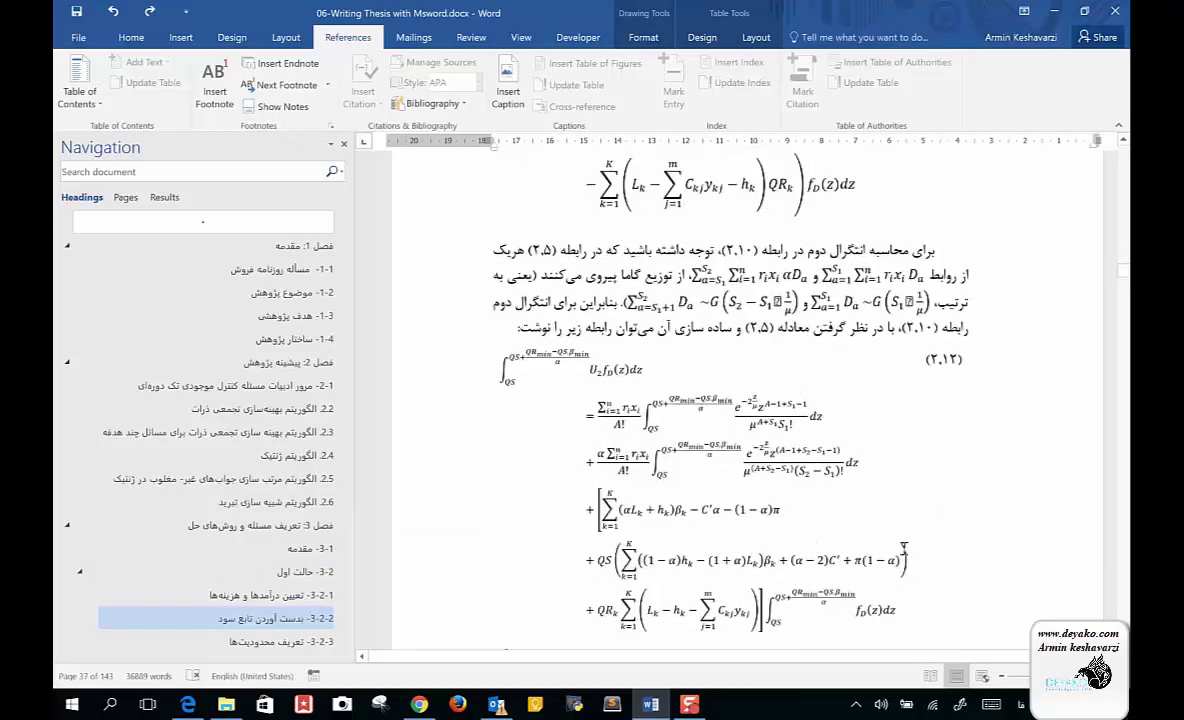
left_click(767, 308)
left_click(810, 330)
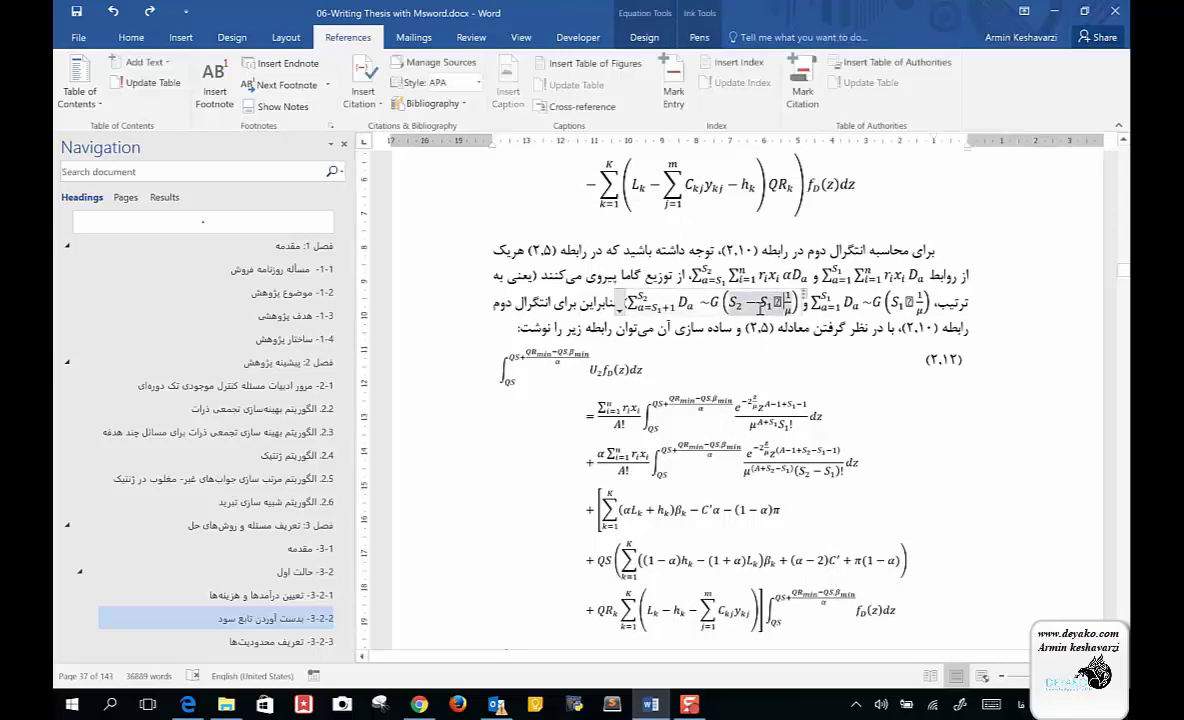
left_click(777, 304)
left_click(851, 329)
Scroll down to section 3-3-1's Figure ۳-۲, the particle velocity-update diagram on page 45.
scroll(851, 329, "down", 1)
scroll(851, 329, "down", 1)
scroll(851, 329, "down", 5)
scroll(850, 329, "down", 5)
scroll(851, 329, "down", 3)
scroll(851, 329, "down", 3)
scroll(851, 329, "down", 3)
scroll(851, 329, "down", 1)
scroll(851, 329, "down", 2)
scroll(851, 329, "down", 1)
scroll(851, 329, "down", 2)
scroll(851, 329, "down", 6)
scroll(851, 329, "down", 3)
scroll(851, 329, "down", 3)
scroll(851, 329, "down", 3)
scroll(851, 329, "down", 3)
scroll(851, 329, "down", 3)
scroll(851, 329, "down", 5)
scroll(851, 329, "down", 5)
scroll(851, 329, "down", 5)
scroll(851, 329, "up", 2)
scroll(851, 329, "down", 5)
scroll(851, 329, "down", 5)
scroll(851, 329, "down", 5)
scroll(851, 329, "down", 5)
scroll(851, 329, "down", 5)
scroll(851, 329, "down", 5)
scroll(851, 329, "down", 5)
scroll(851, 329, "down", 5)
scroll(851, 329, "down", 5)
Select the figure's purple, red, orange and green circles and the vector label in turn.
left_click(813, 330)
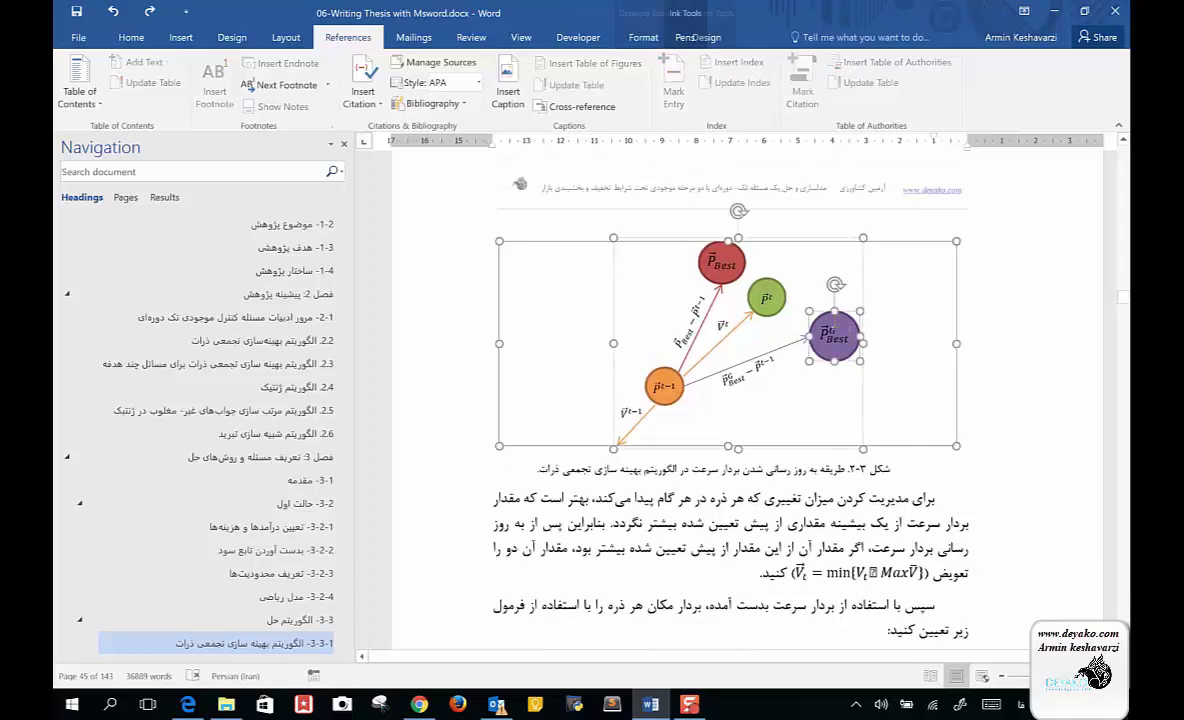
left_click(720, 262)
left_click(664, 386)
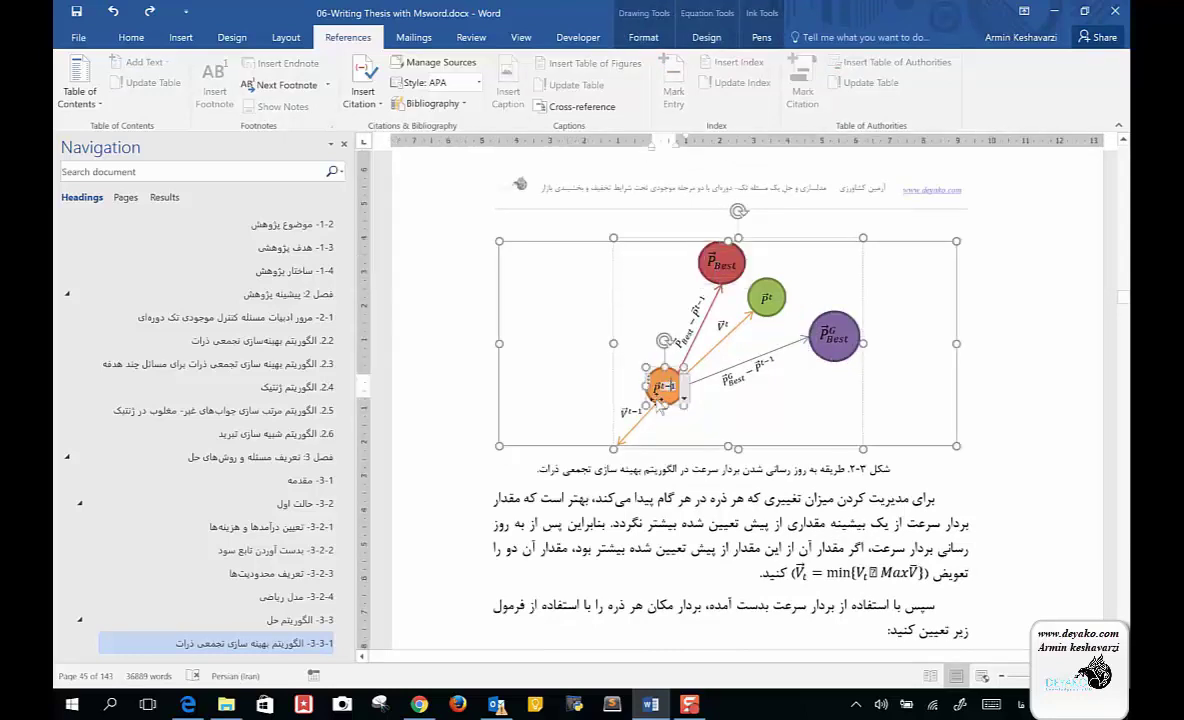
left_click(763, 304)
left_click(749, 378)
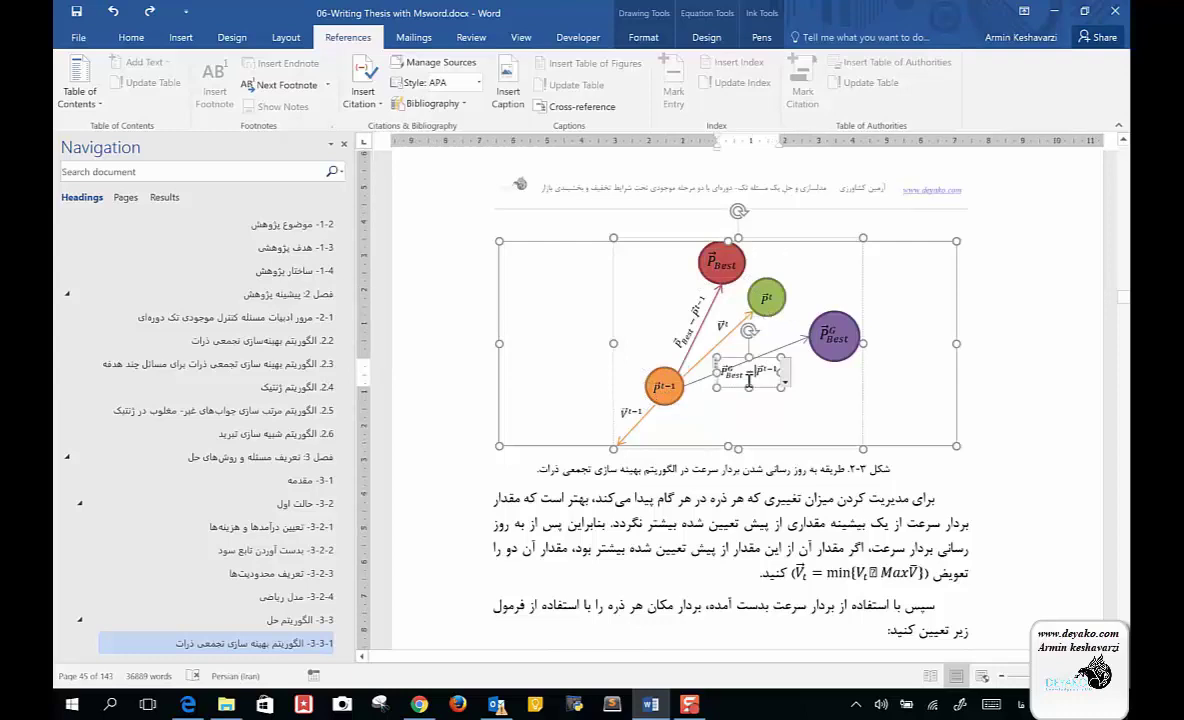
Add an empty line after Figure ۳-۲'s caption and open the Choose a SmartArt Graphic dialog.
left_click(956, 494)
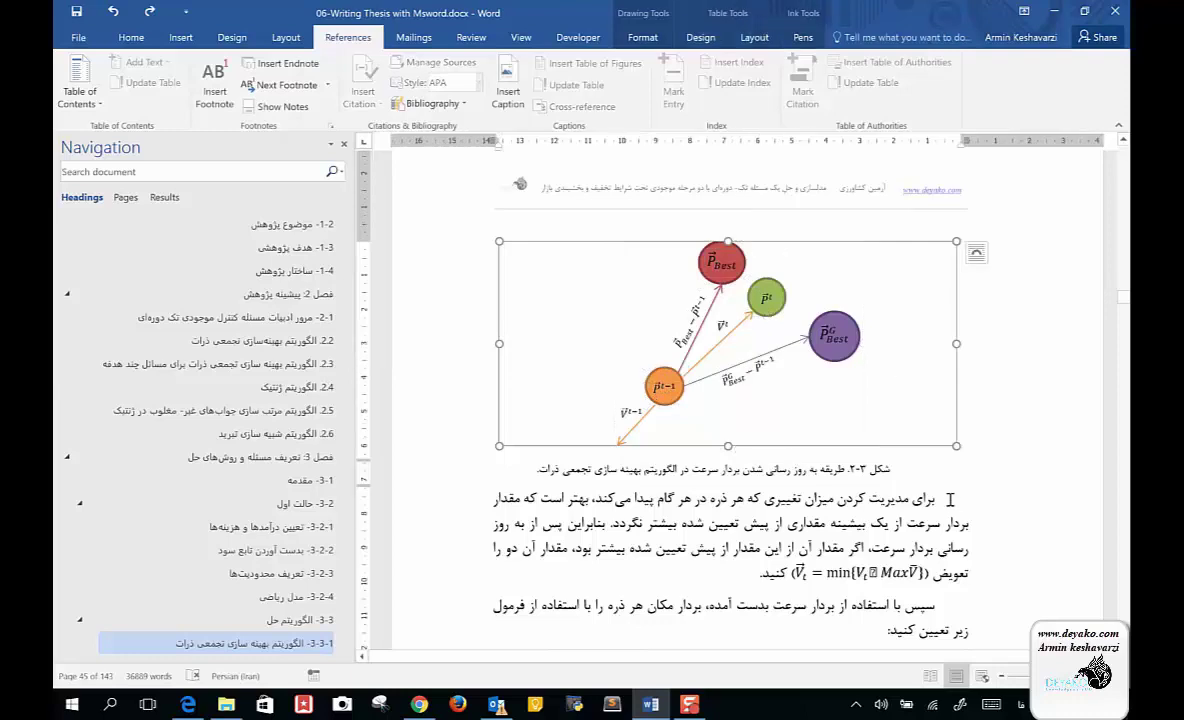
key("Return")
left_click(956, 494)
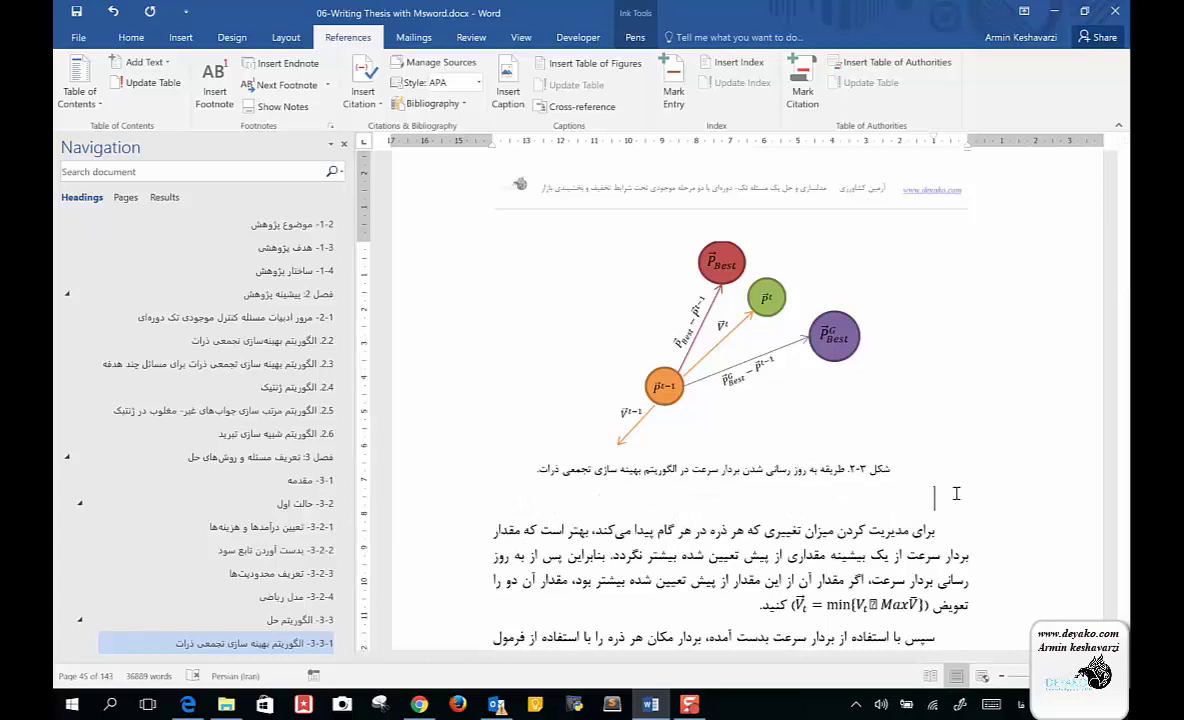
key("alt+n")
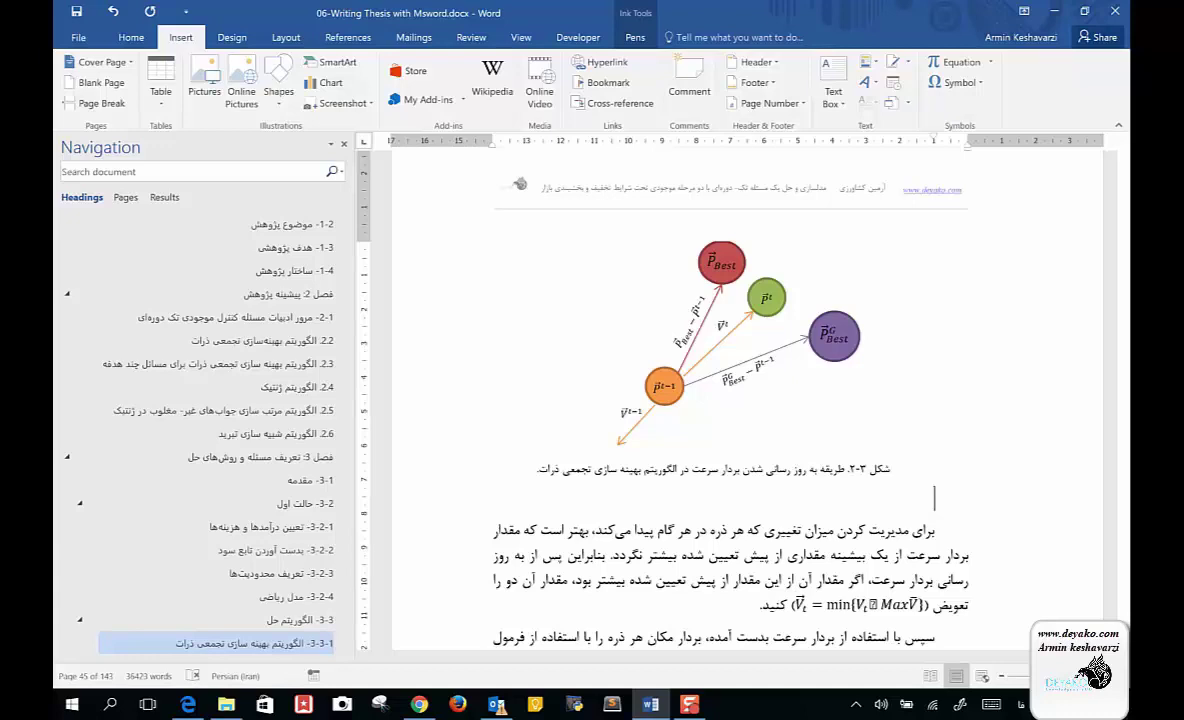
left_click(330, 62)
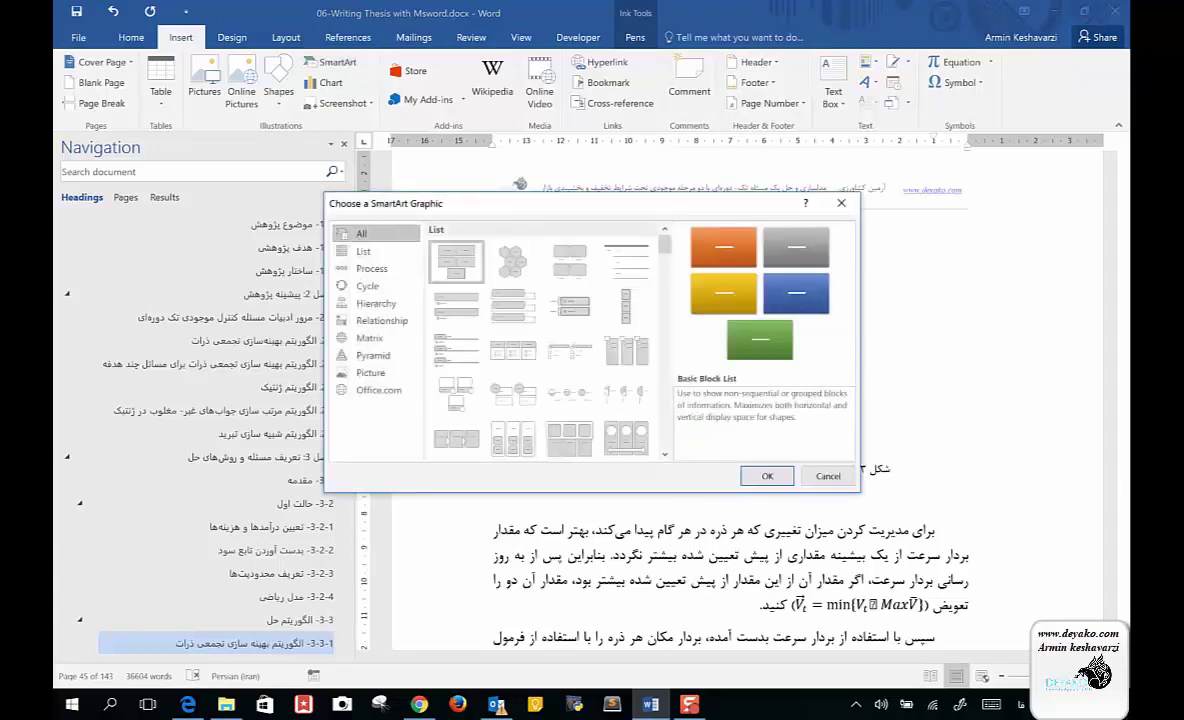
Insert a Process > Continuous Block Process SmartArt below the caption, then delete it.
left_click(368, 268)
left_click(437, 337)
left_click(767, 476)
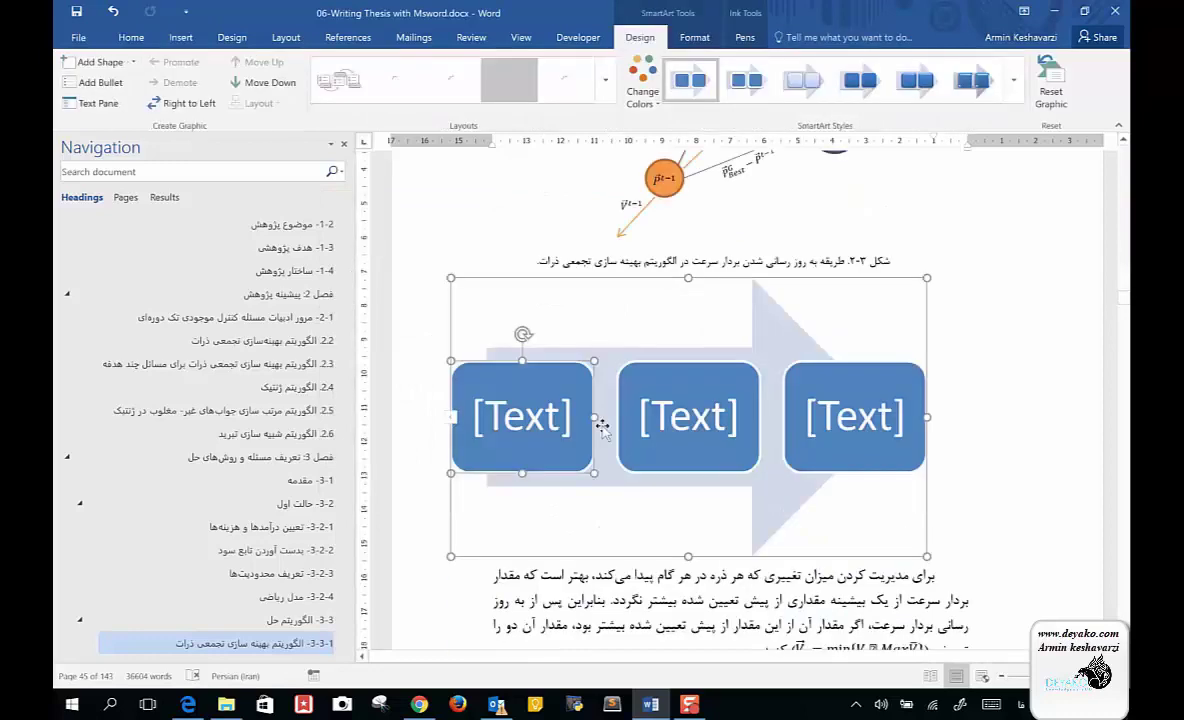
left_click(897, 283)
key("Delete")
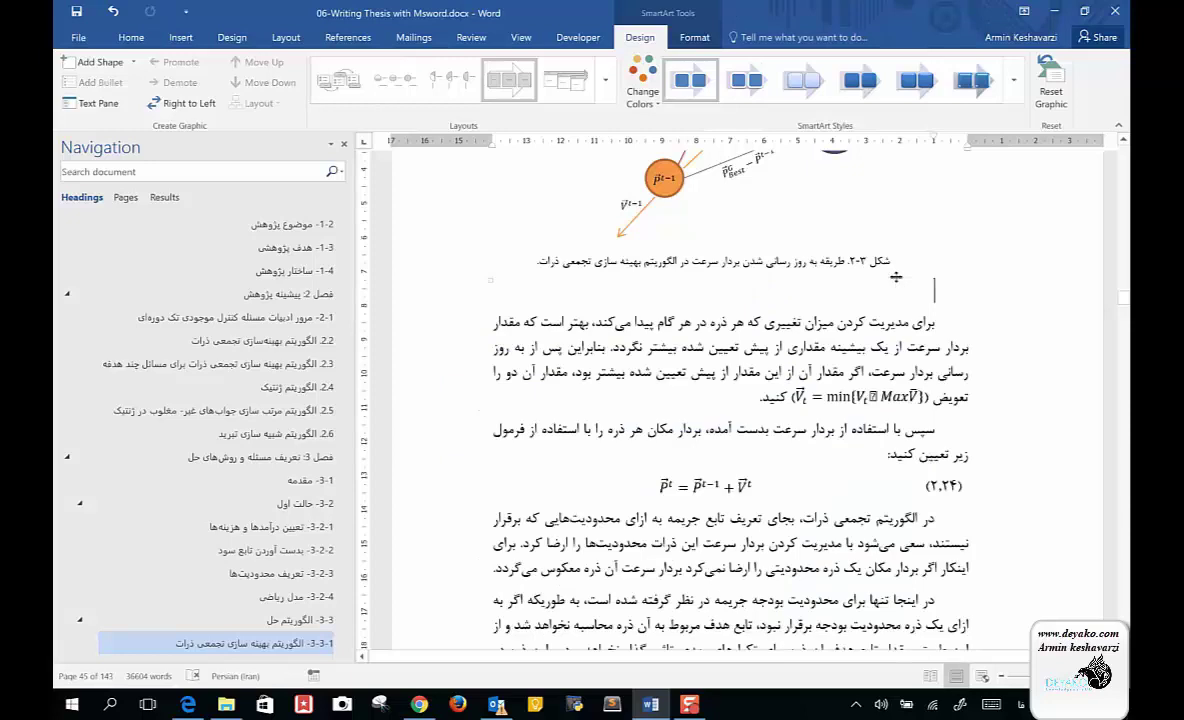
left_click(181, 38)
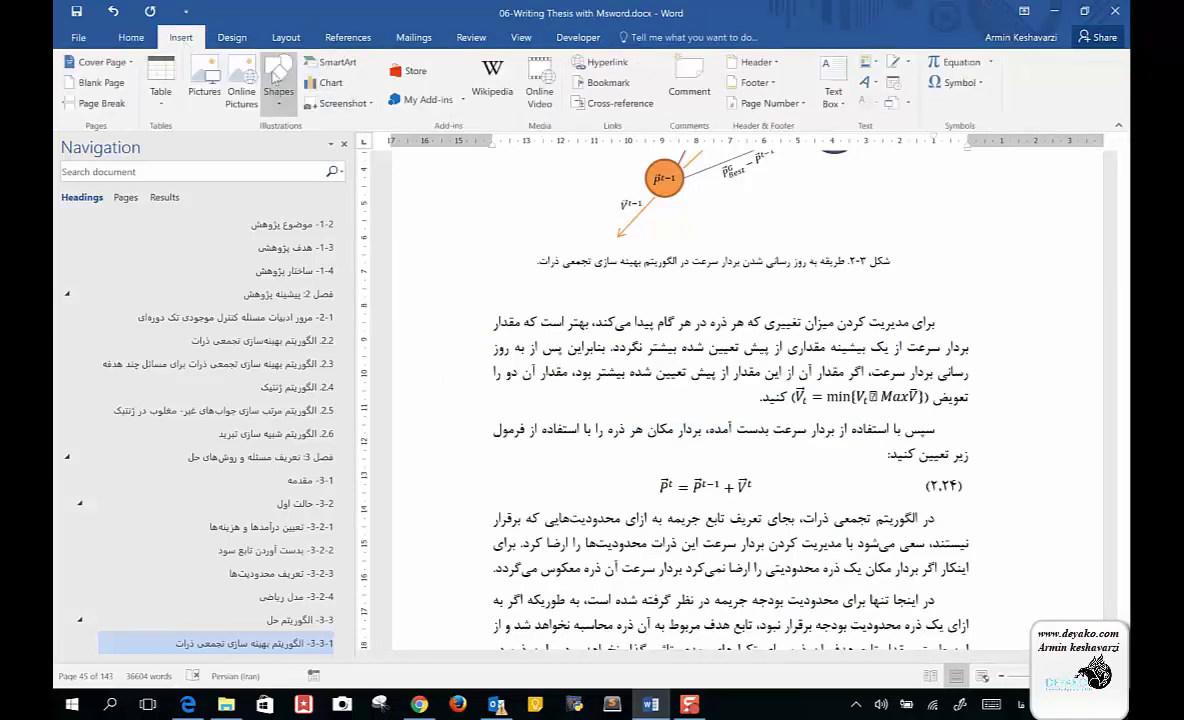
Add a new drawing canvas below the caption and draw a circle with orange outline and pale light-green fill.
left_click(277, 78)
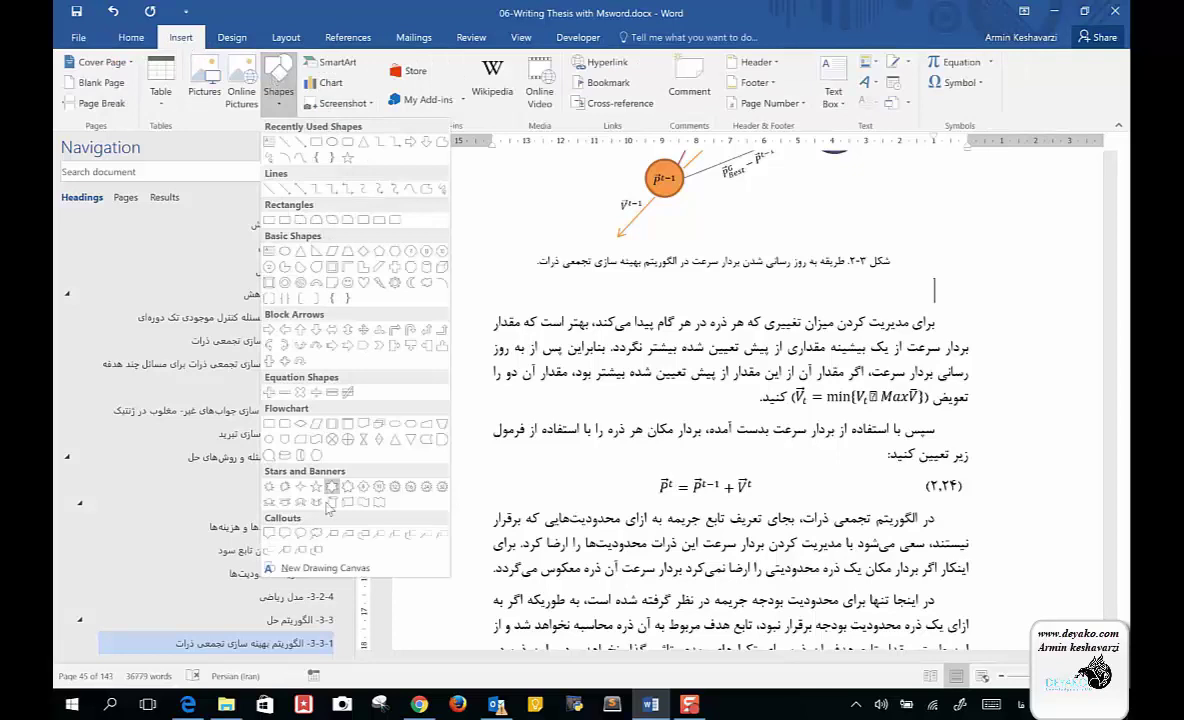
left_click(356, 582)
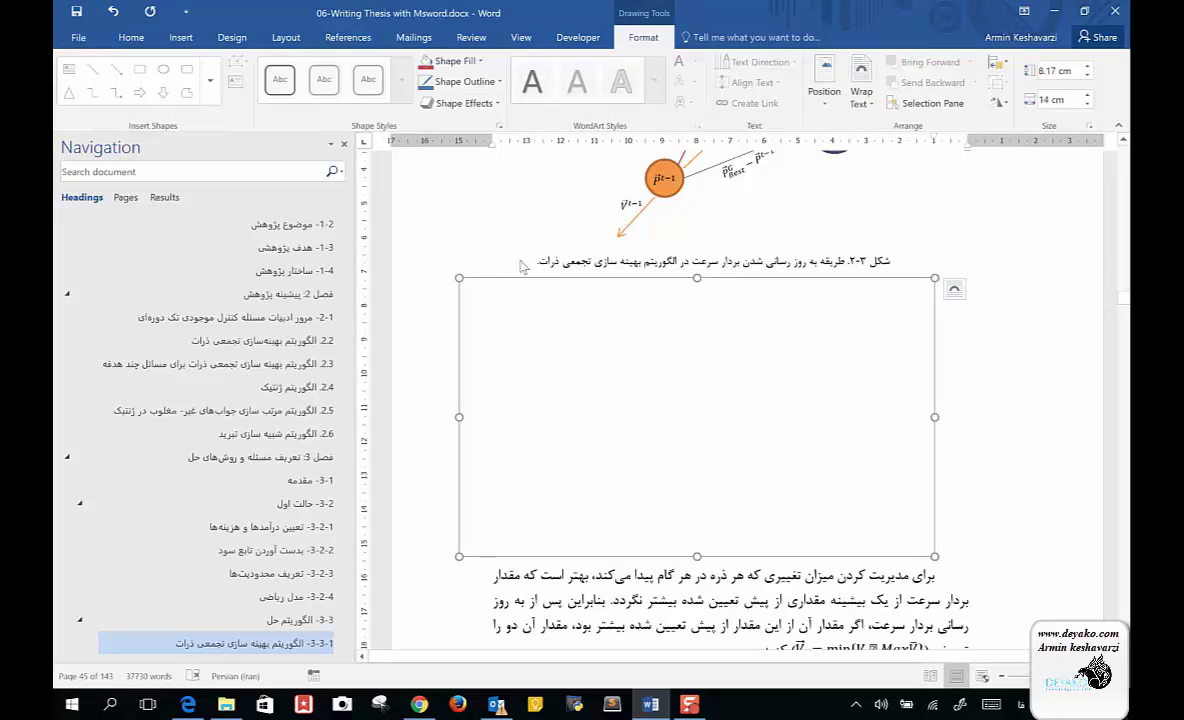
left_click(183, 39)
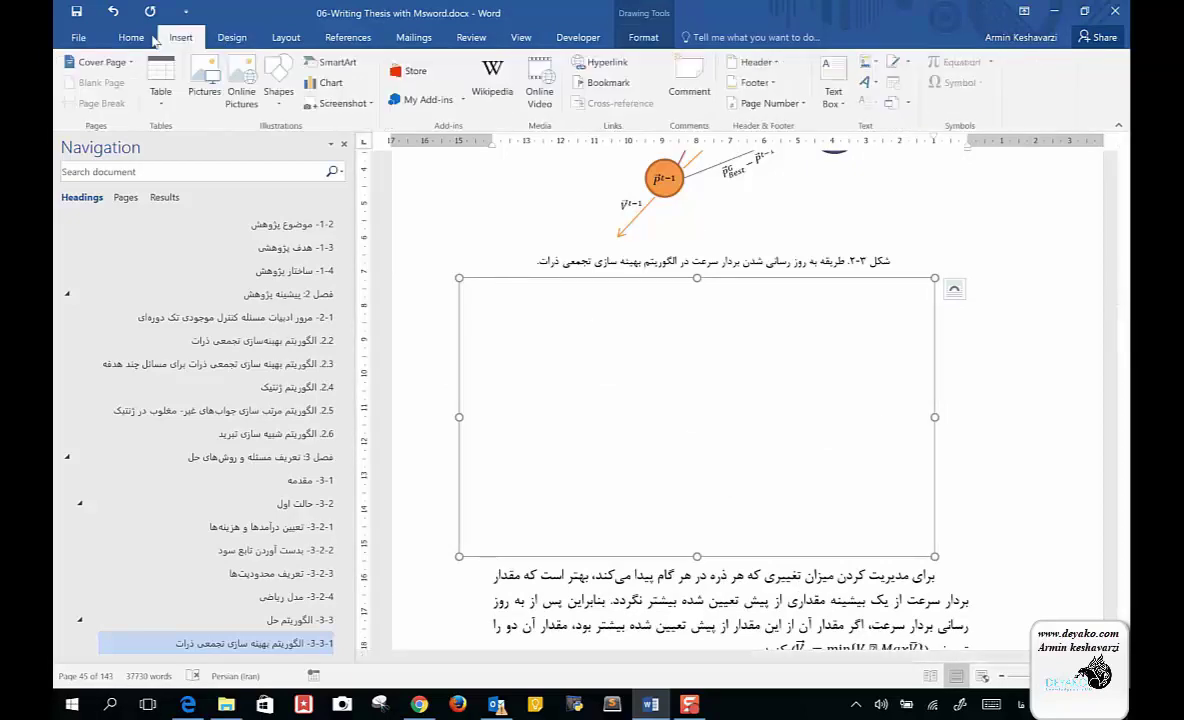
left_click(282, 80)
left_click(332, 144)
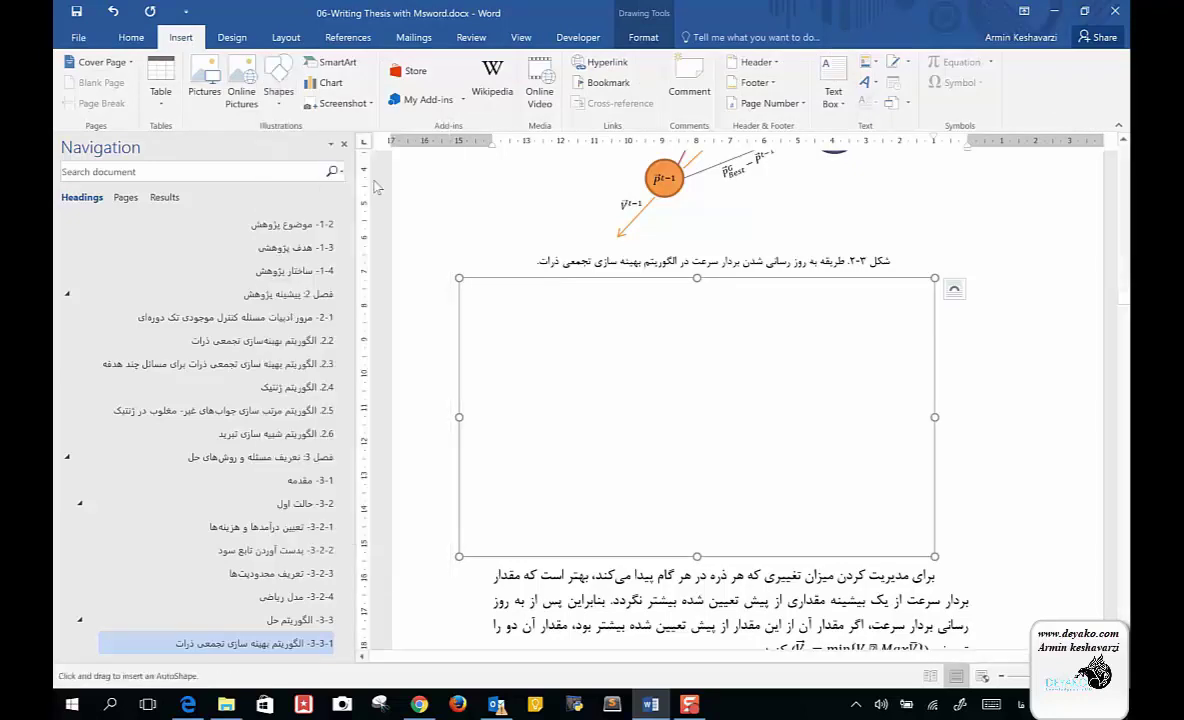
left_click_drag(581, 341, 527, 399)
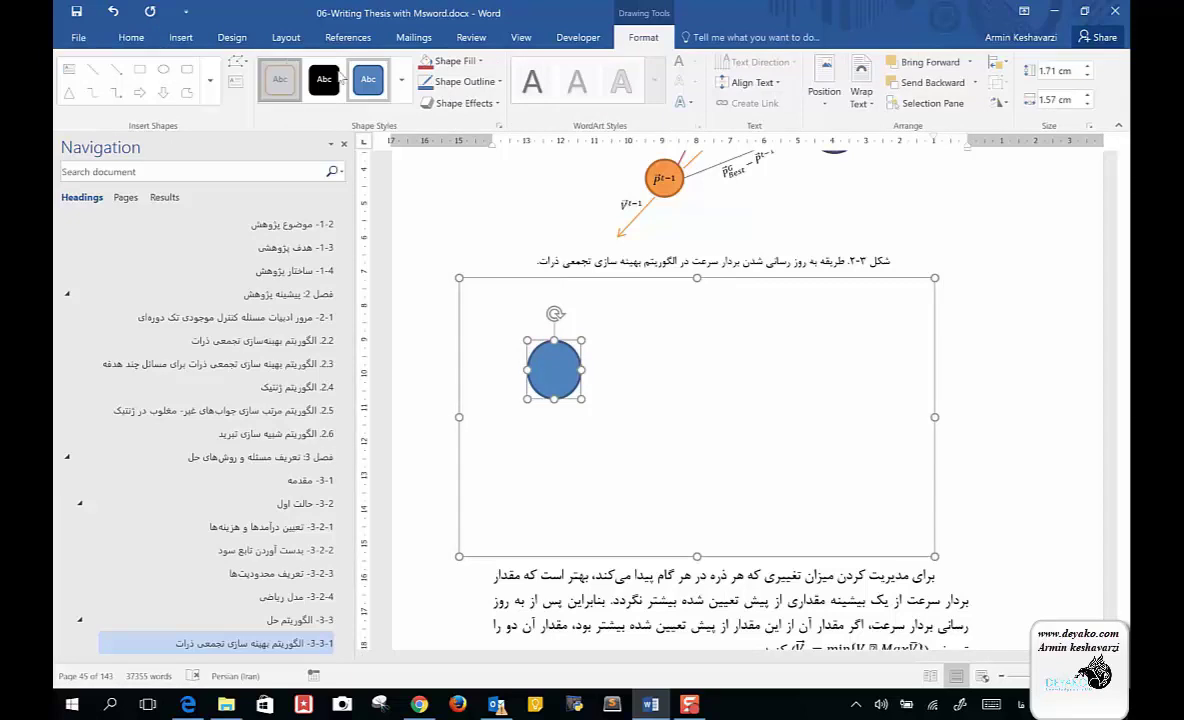
left_click(280, 79)
left_click(456, 61)
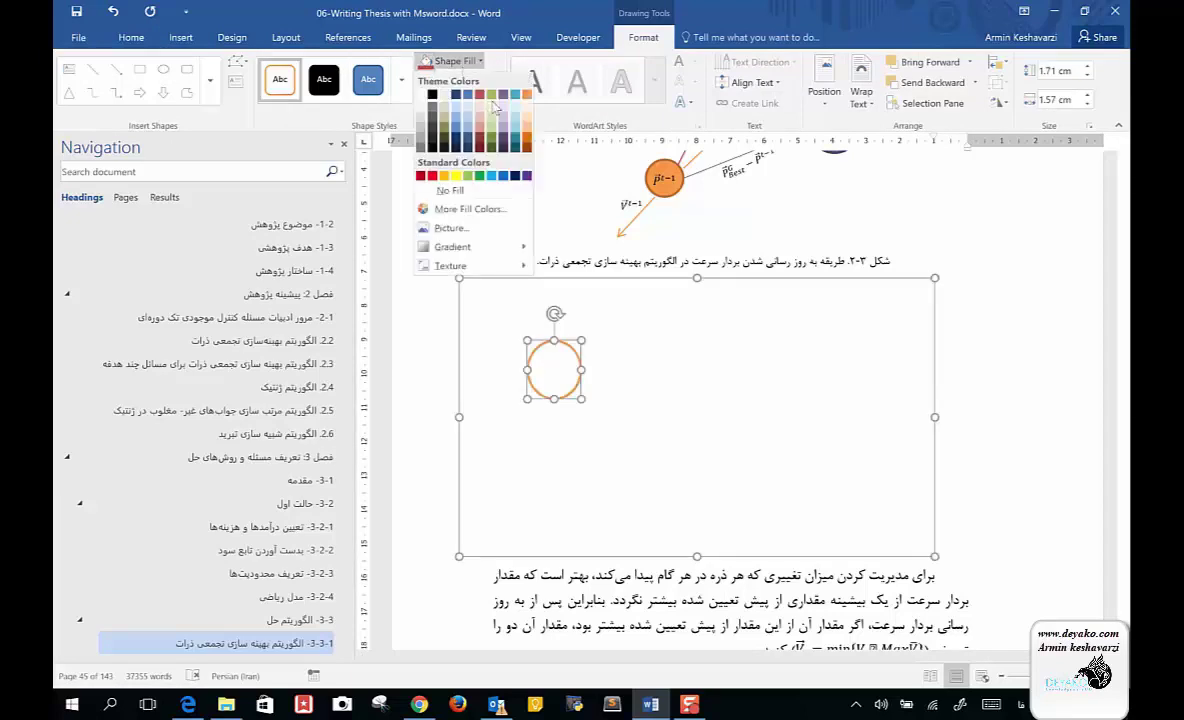
left_click(493, 113)
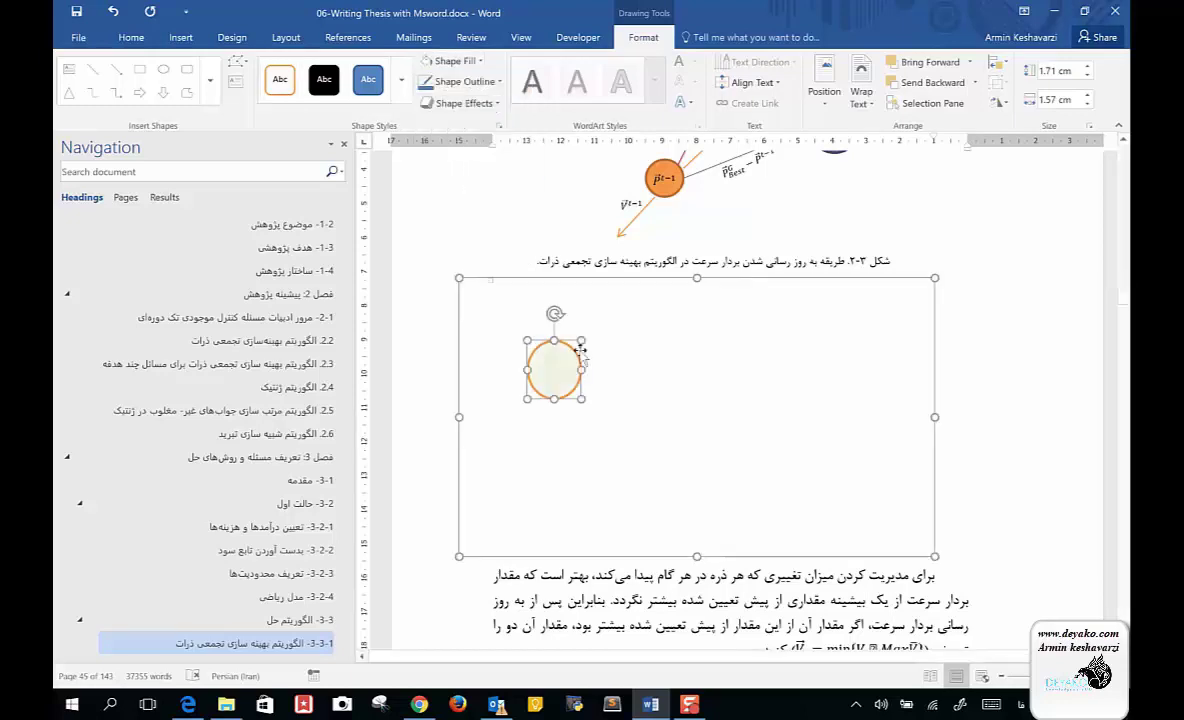
Draw a rectangle on the canvas below and to the right of the circle.
scroll(752, 229, "up", 3)
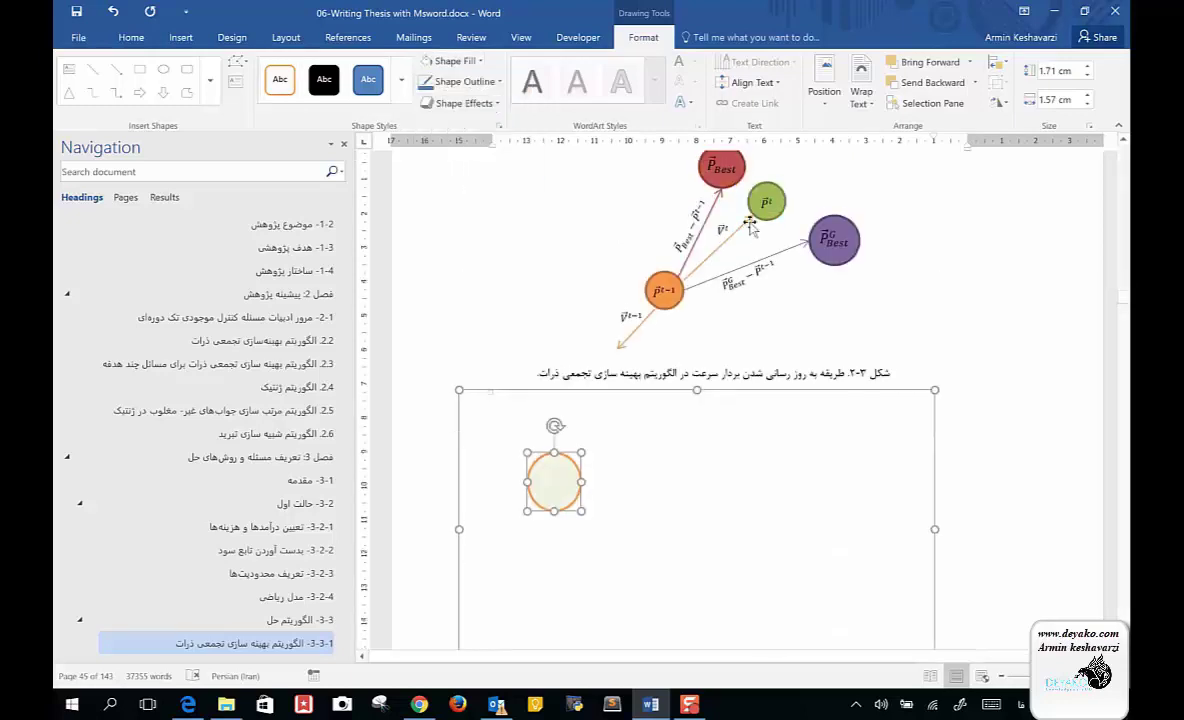
left_click(181, 38)
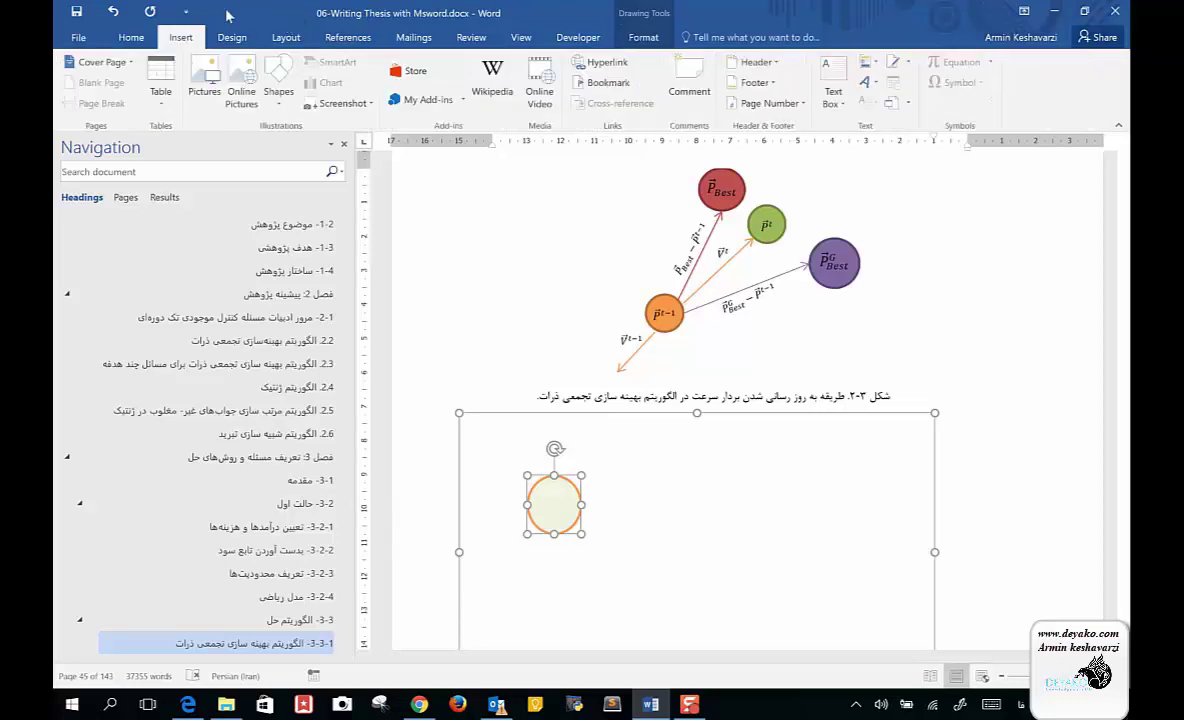
left_click(642, 38)
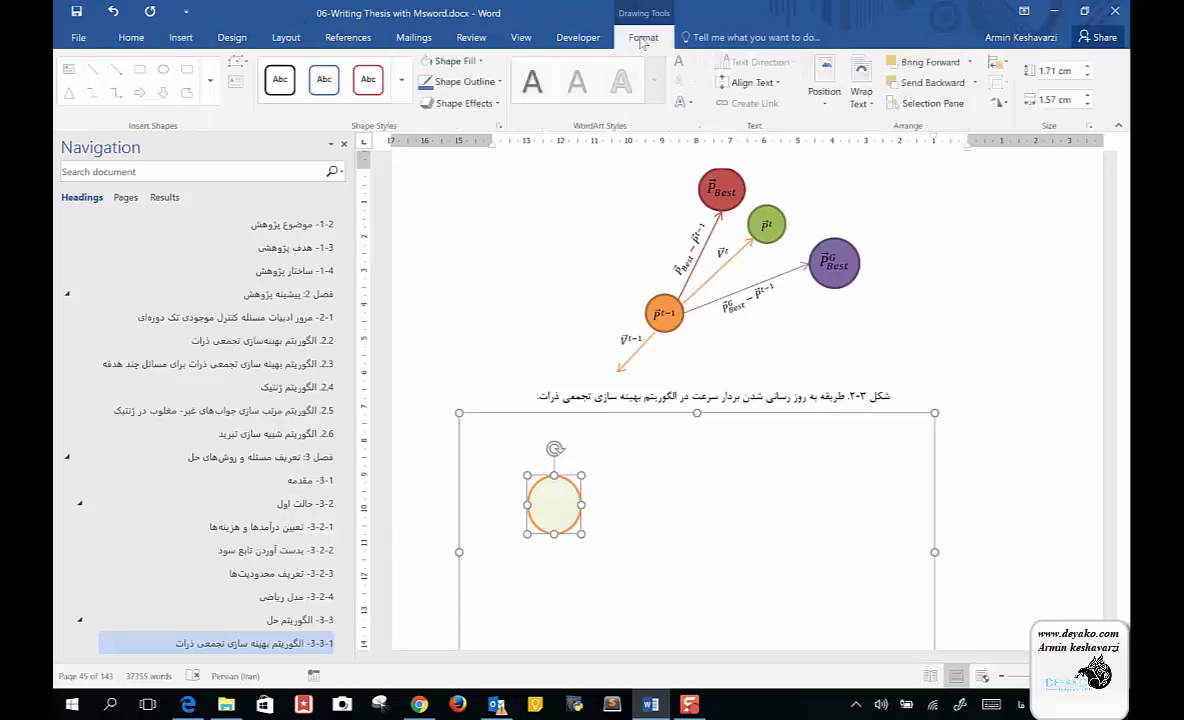
key("Escape")
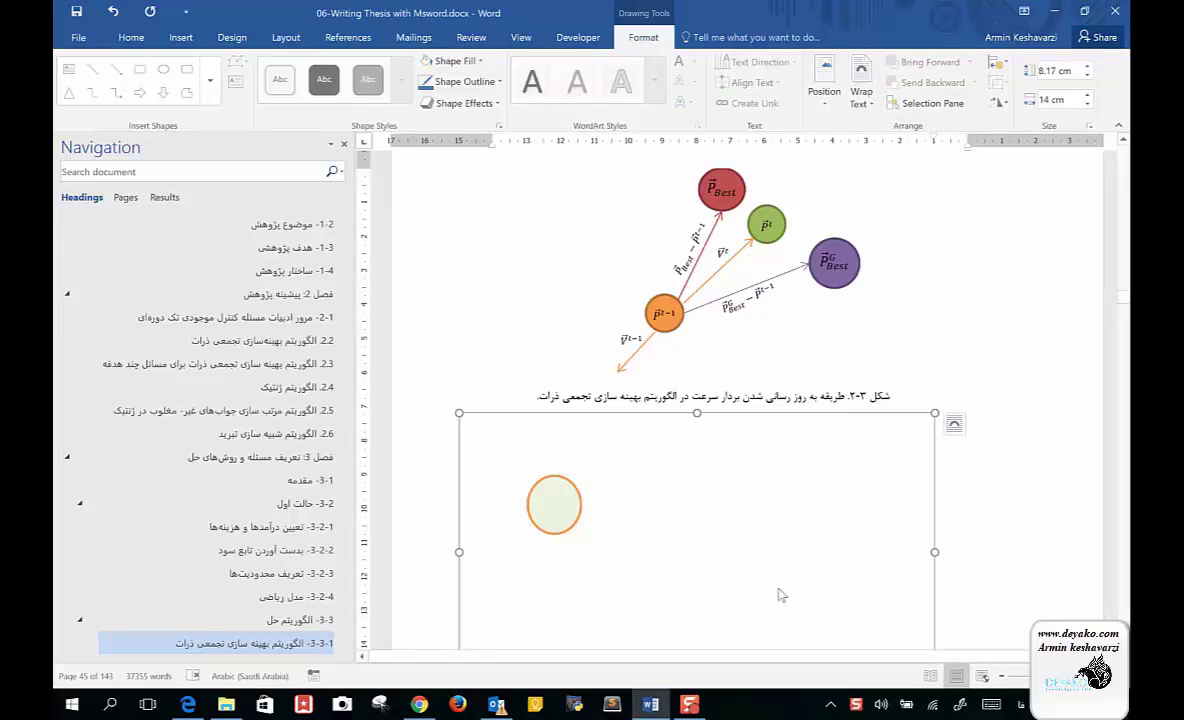
left_click(139, 69)
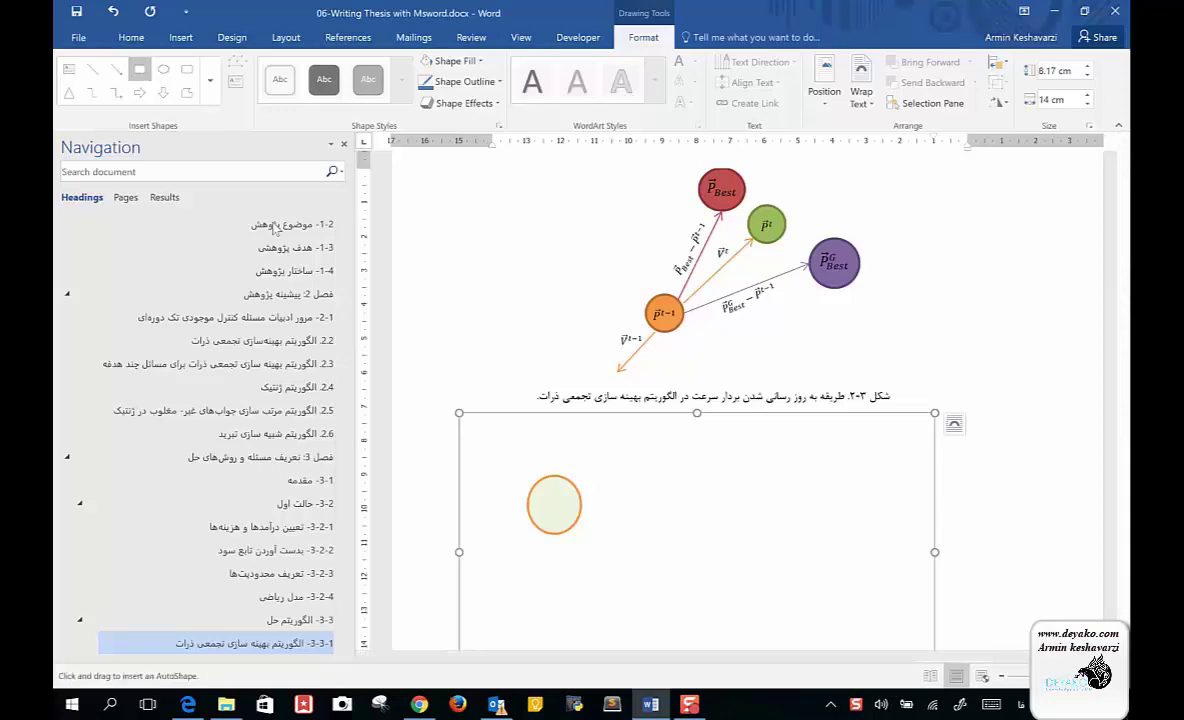
left_click_drag(673, 536, 806, 597)
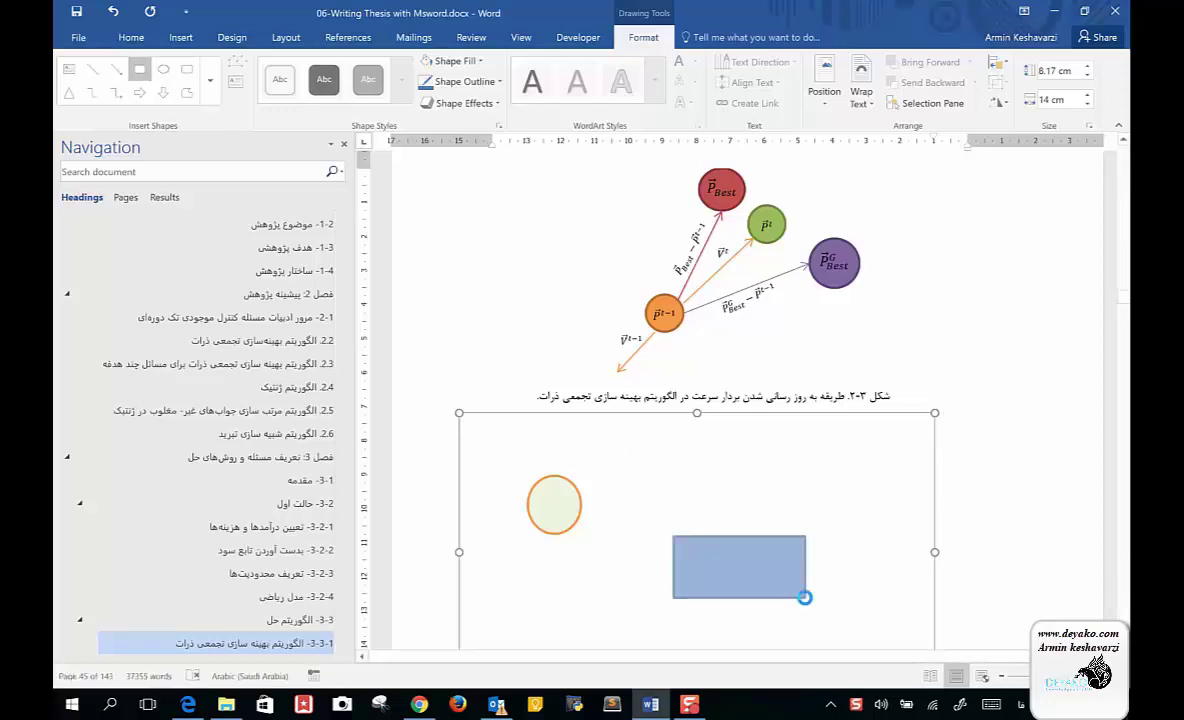
Draw a straight line from the circle's edge to the rectangle's corner.
scroll(806, 598, "down", 3)
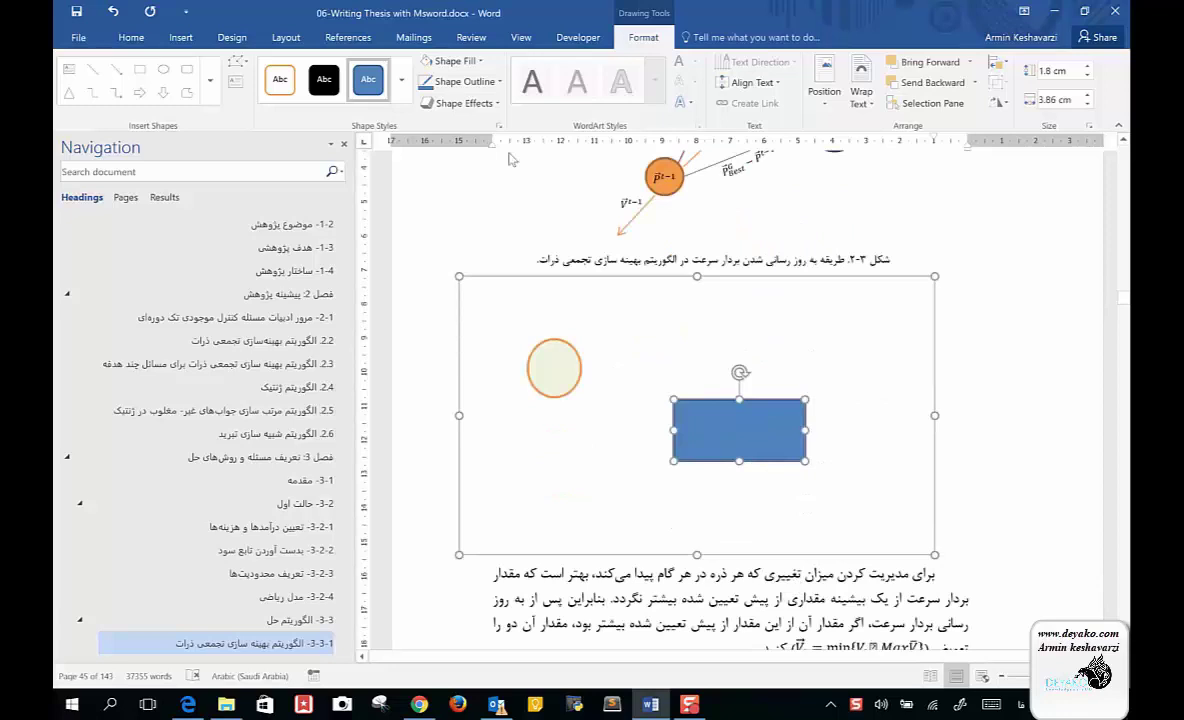
left_click(116, 69)
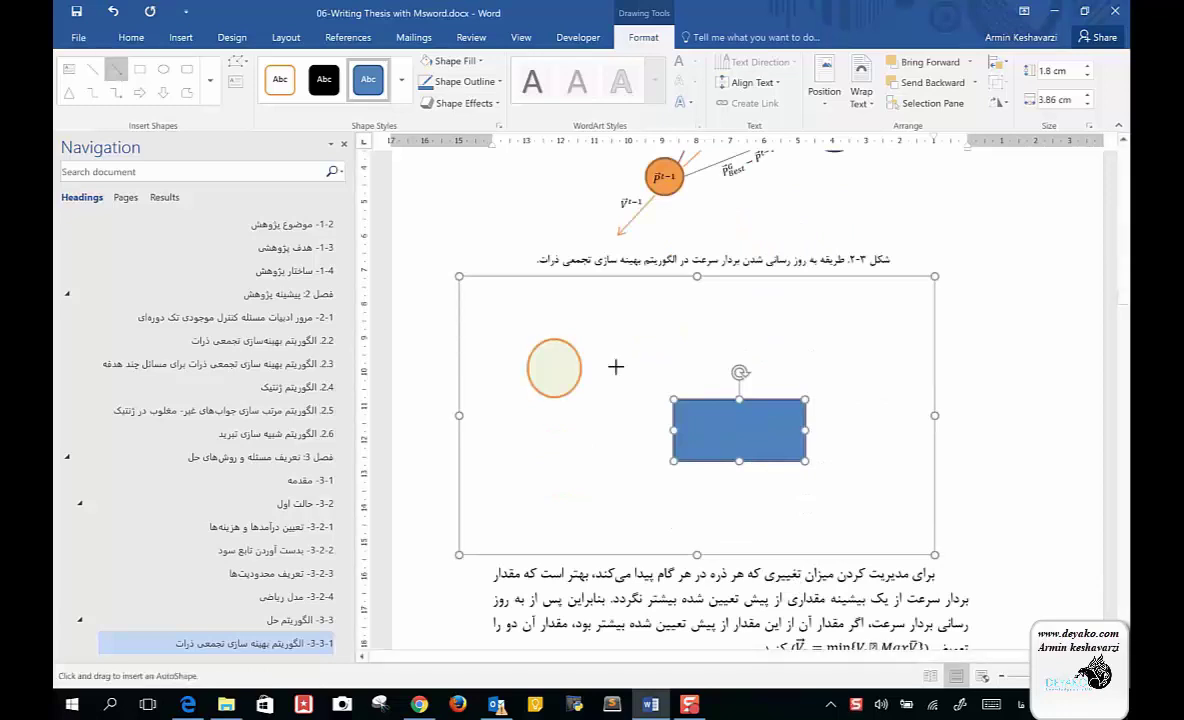
left_click_drag(582, 368, 674, 397)
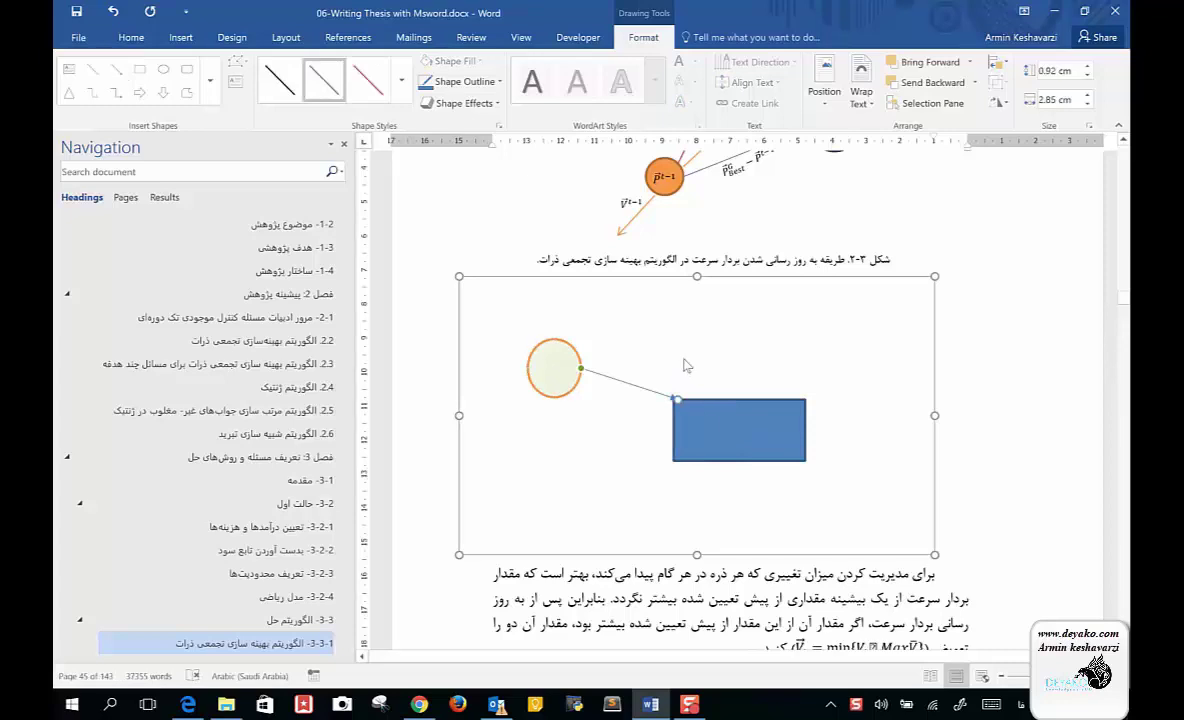
left_click(686, 366)
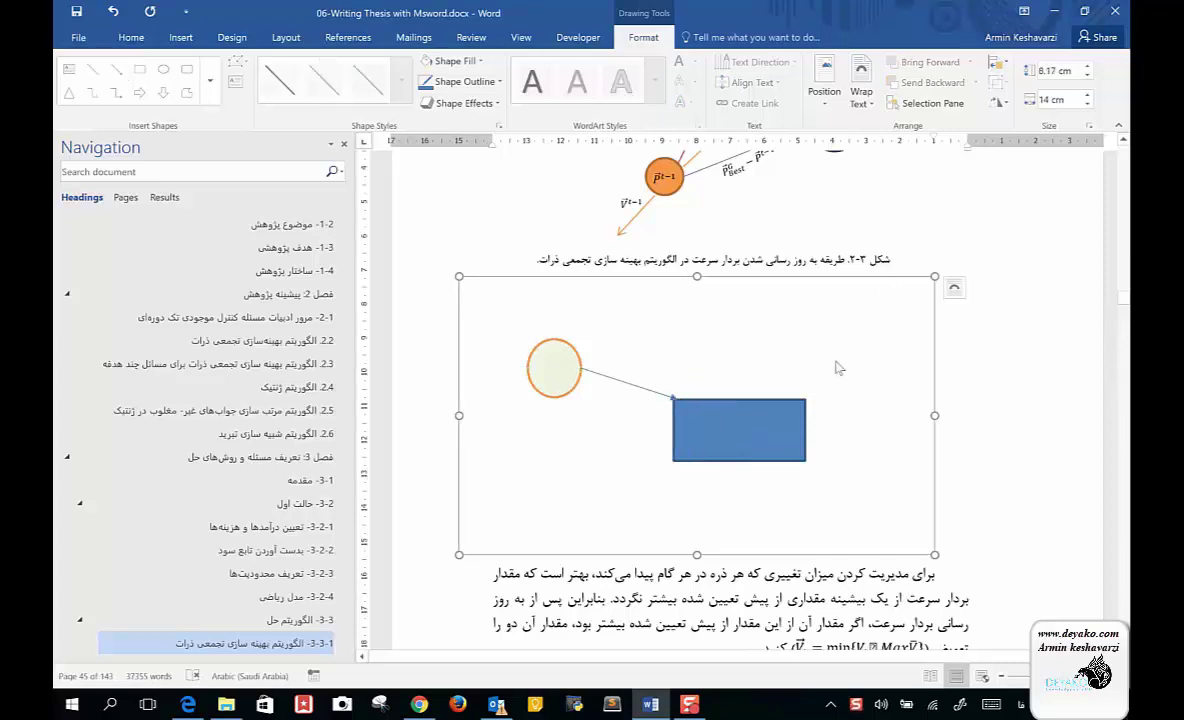
Leave the drawing canvas and scroll down through the pseudo-code.
scroll(840, 392, "down", 2)
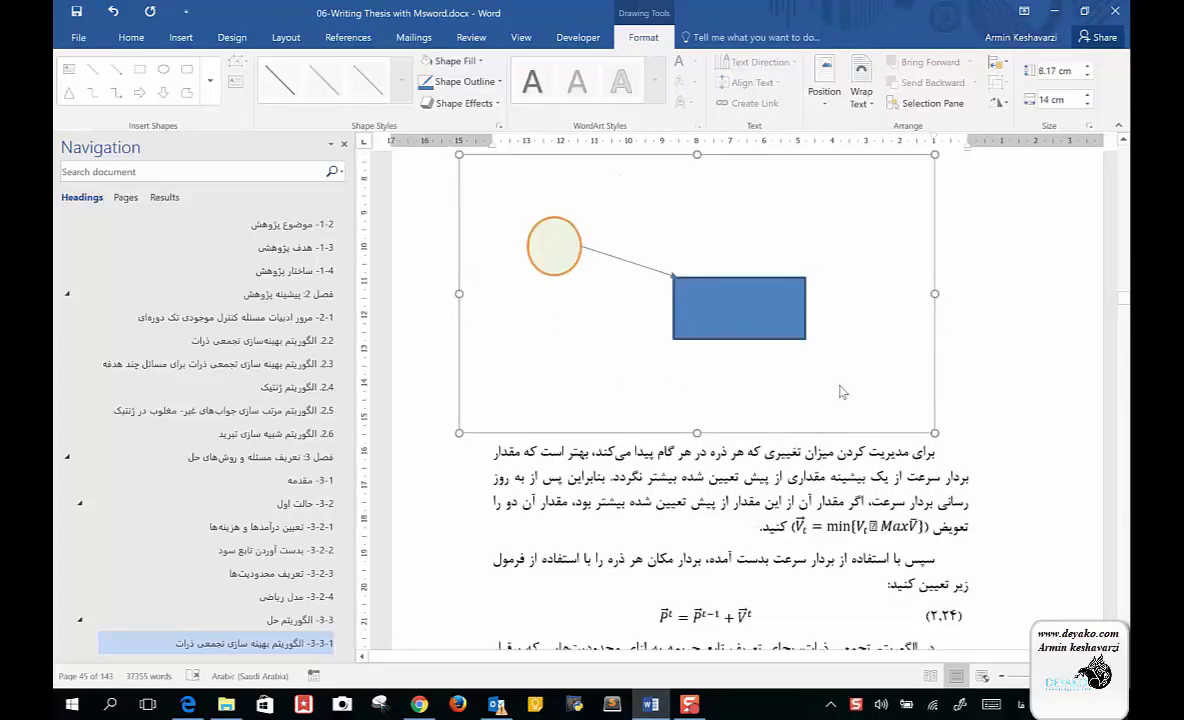
left_click(817, 467)
scroll(817, 467, "down", 2)
scroll(817, 470, "down", 2)
scroll(817, 472, "down", 1)
scroll(817, 473, "down", 3)
scroll(816, 475, "down", 2)
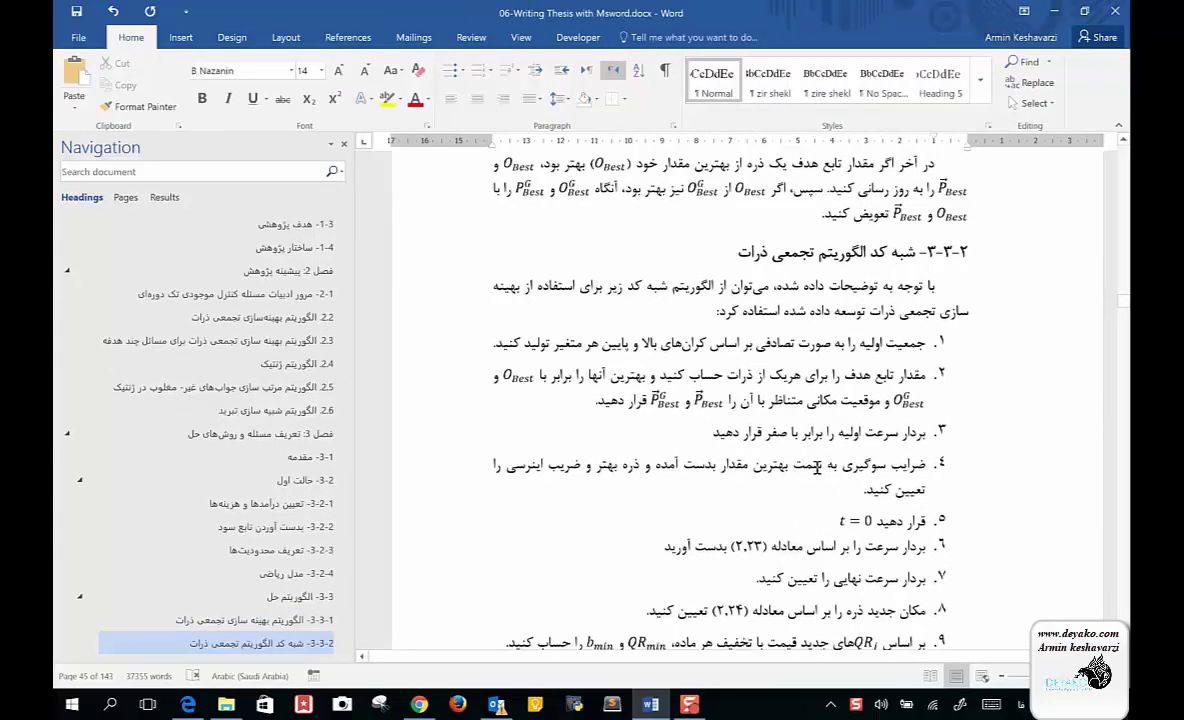
scroll(818, 474, "down", 4)
scroll(817, 473, "down", 4)
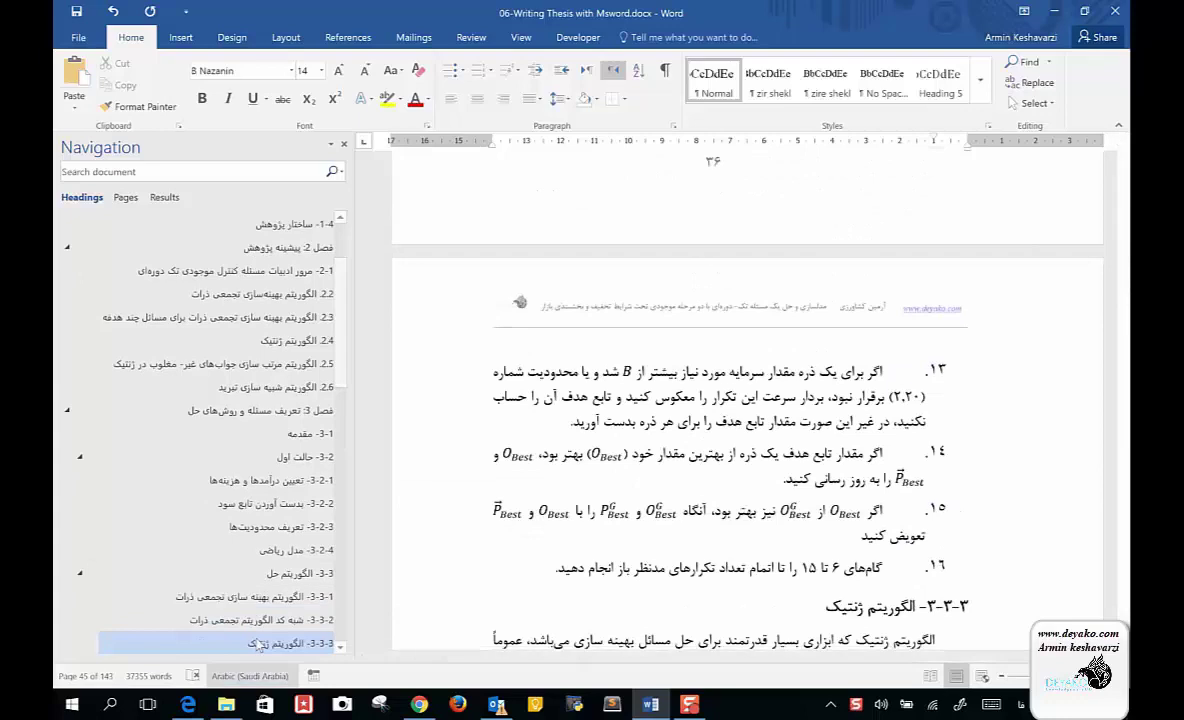
scroll(260, 630, "down", 5)
scroll(268, 300, "up", 3)
scroll(251, 386, "down", 3)
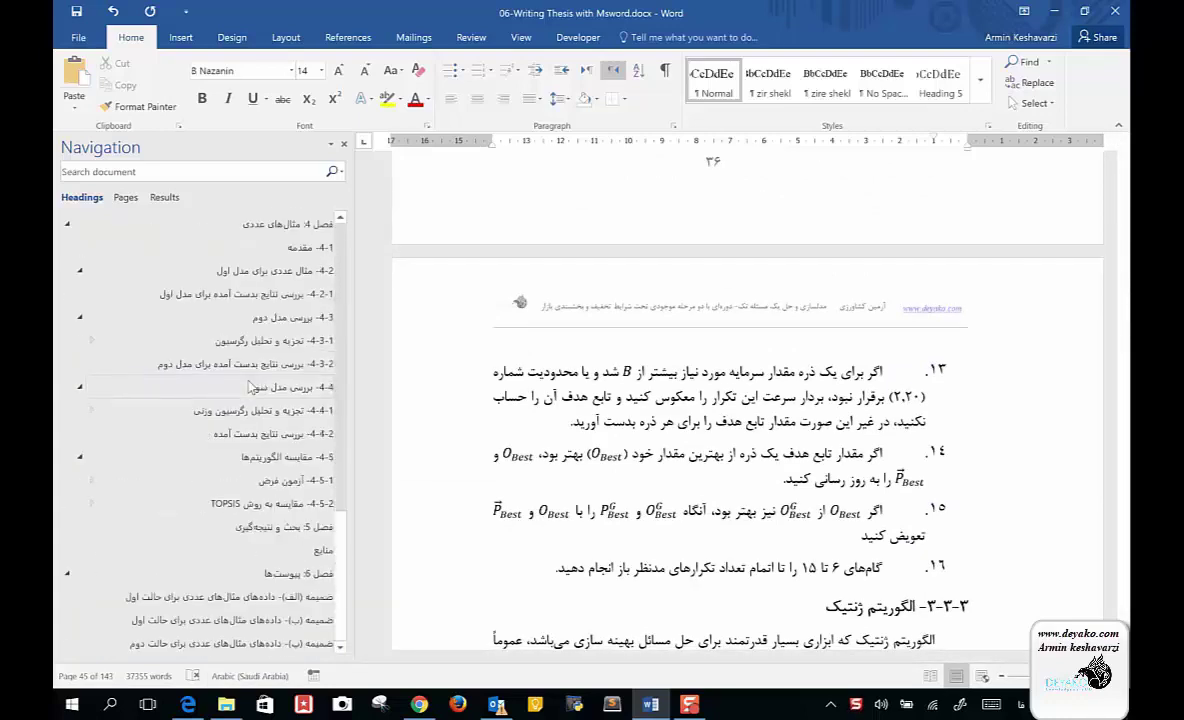
Jump to Chapter 5 from the Navigation pane and scroll down to the منابع reference list.
left_click(273, 536)
scroll(660, 440, "down", 3)
scroll(660, 440, "down", 3)
scroll(660, 440, "down", 3)
scroll(660, 440, "down", 3)
scroll(660, 440, "down", 3)
scroll(660, 437, "down", 2)
scroll(660, 437, "down", 3)
scroll(660, 437, "down", 1)
scroll(660, 437, "up", 4)
scroll(660, 437, "up", 3)
scroll(660, 437, "up", 3)
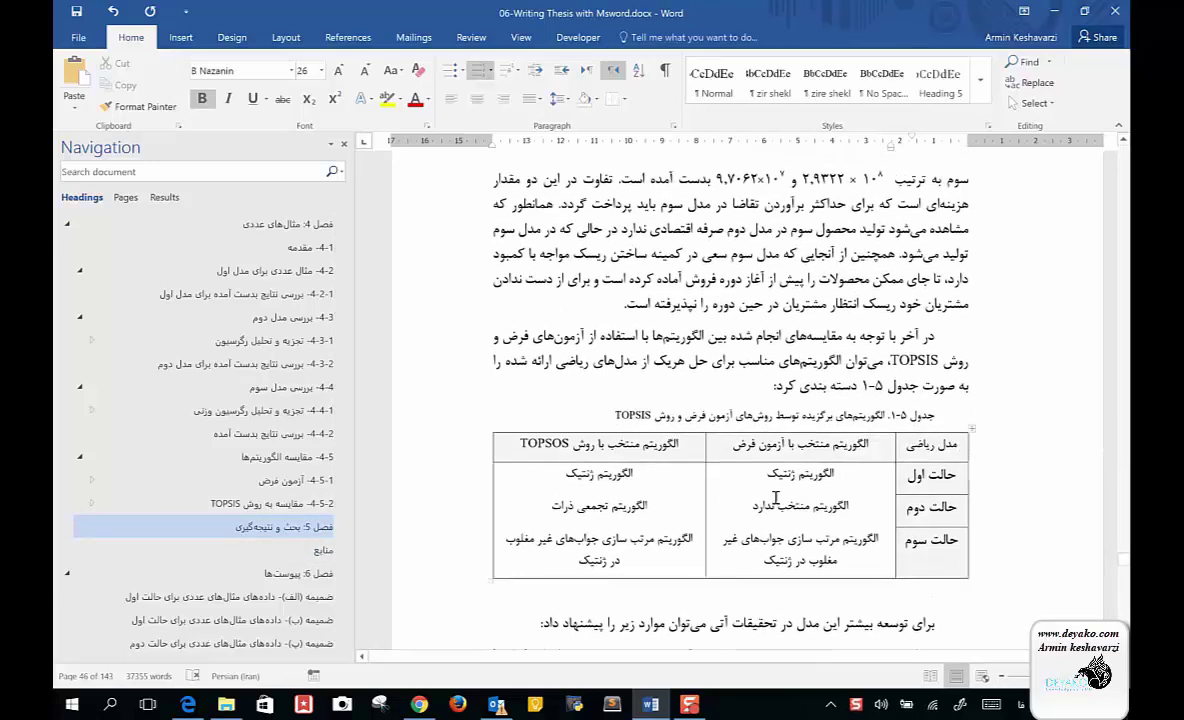
scroll(708, 608, "down", 5)
scroll(737, 457, "down", 6)
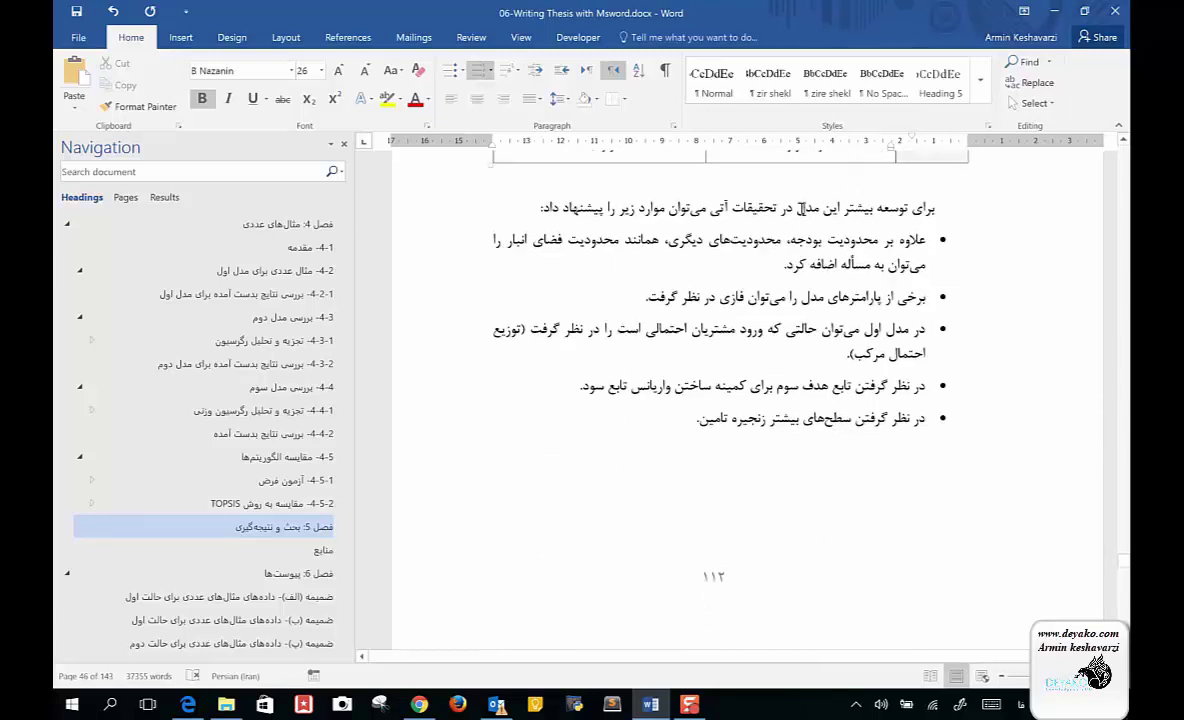
scroll(769, 519, "down", 5)
scroll(769, 519, "down", 5)
scroll(769, 519, "down", 6)
scroll(769, 519, "down", 5)
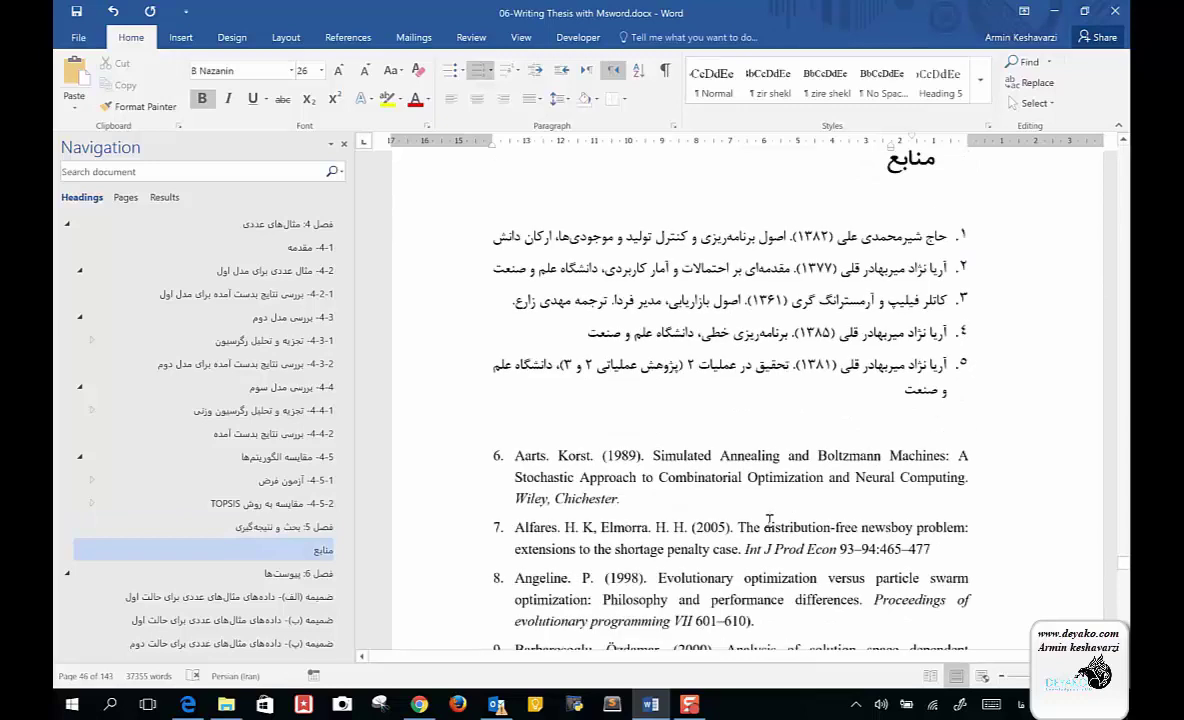
scroll(816, 456, "down", 5)
Check English reference 9, scroll on to entries 41–46, and show the References tab.
left_click(816, 463)
scroll(828, 316, "down", 6)
scroll(828, 316, "down", 5)
scroll(828, 316, "down", 10)
scroll(828, 316, "down", 6)
scroll(828, 316, "down", 8)
scroll(828, 316, "down", 5)
scroll(828, 316, "down", 5)
left_click(362, 37)
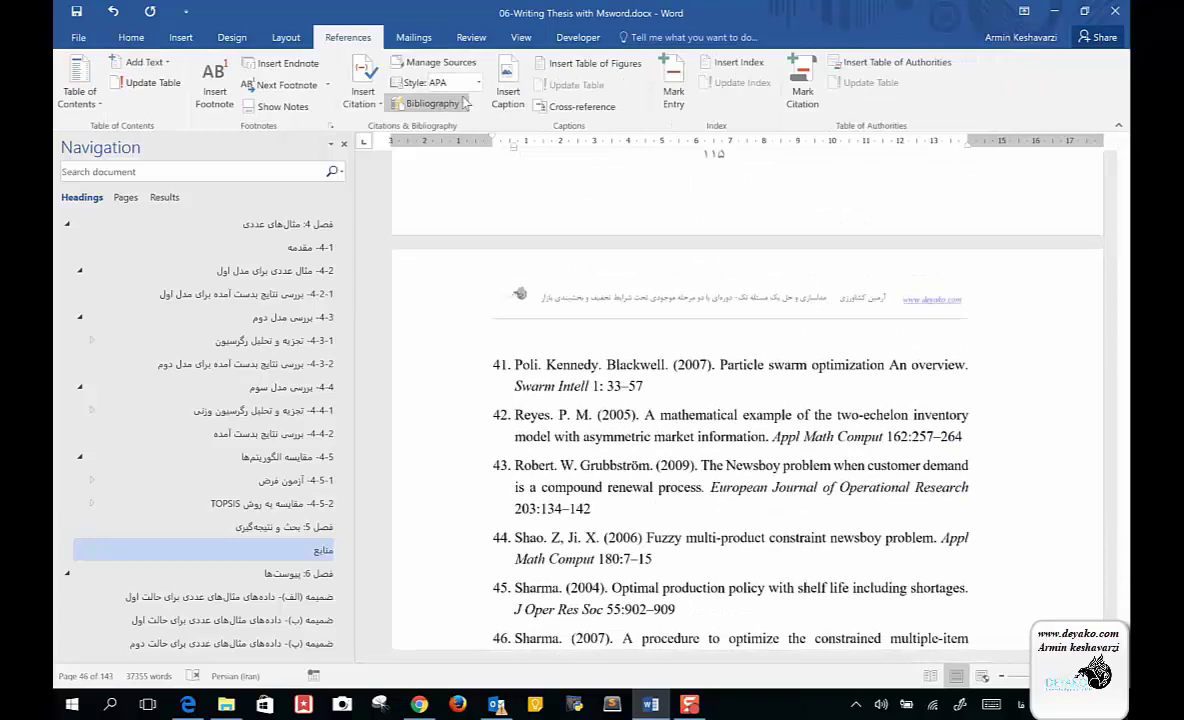
Scroll to the Chapter 6 appendices and select the entire first appendix table.
scroll(696, 529, "down", 7)
scroll(696, 529, "down", 6)
scroll(696, 529, "down", 5)
scroll(696, 529, "down", 2)
scroll(696, 529, "down", 5)
scroll(696, 529, "down", 4)
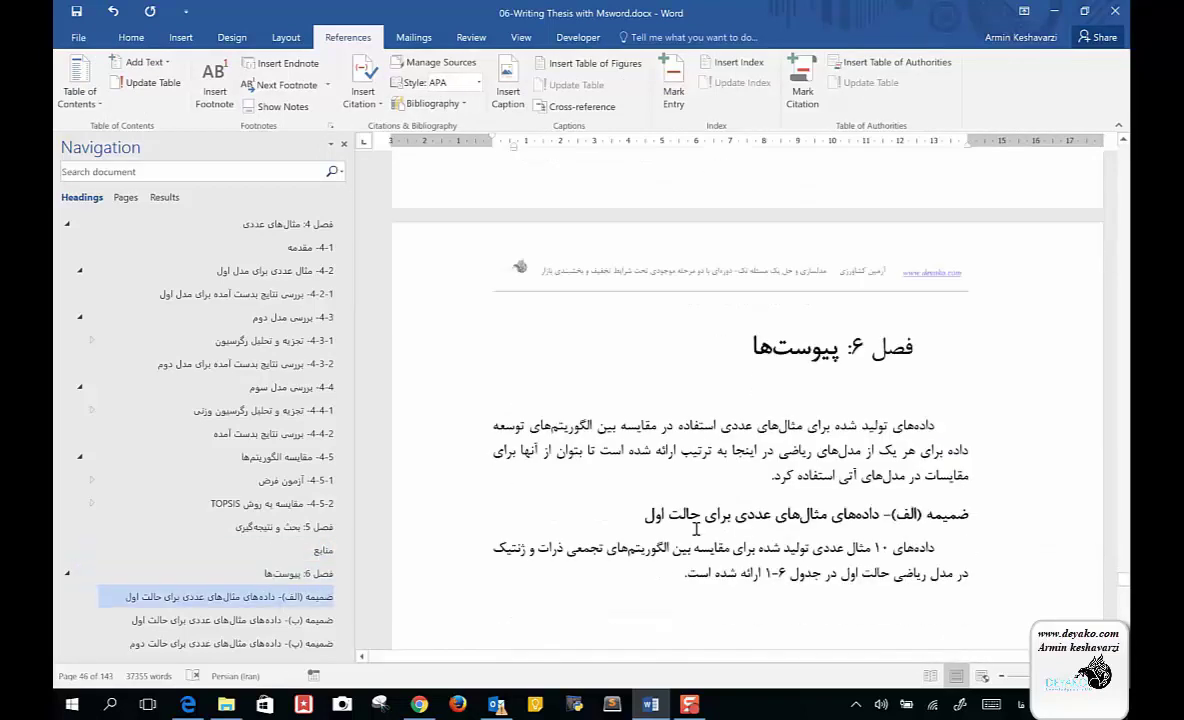
left_click(759, 420)
scroll(760, 418, "down", 3)
scroll(760, 418, "down", 3)
scroll(760, 418, "down", 4)
scroll(760, 418, "down", 4)
scroll(760, 418, "down", 5)
scroll(758, 409, "up", 2)
scroll(790, 392, "up", 1)
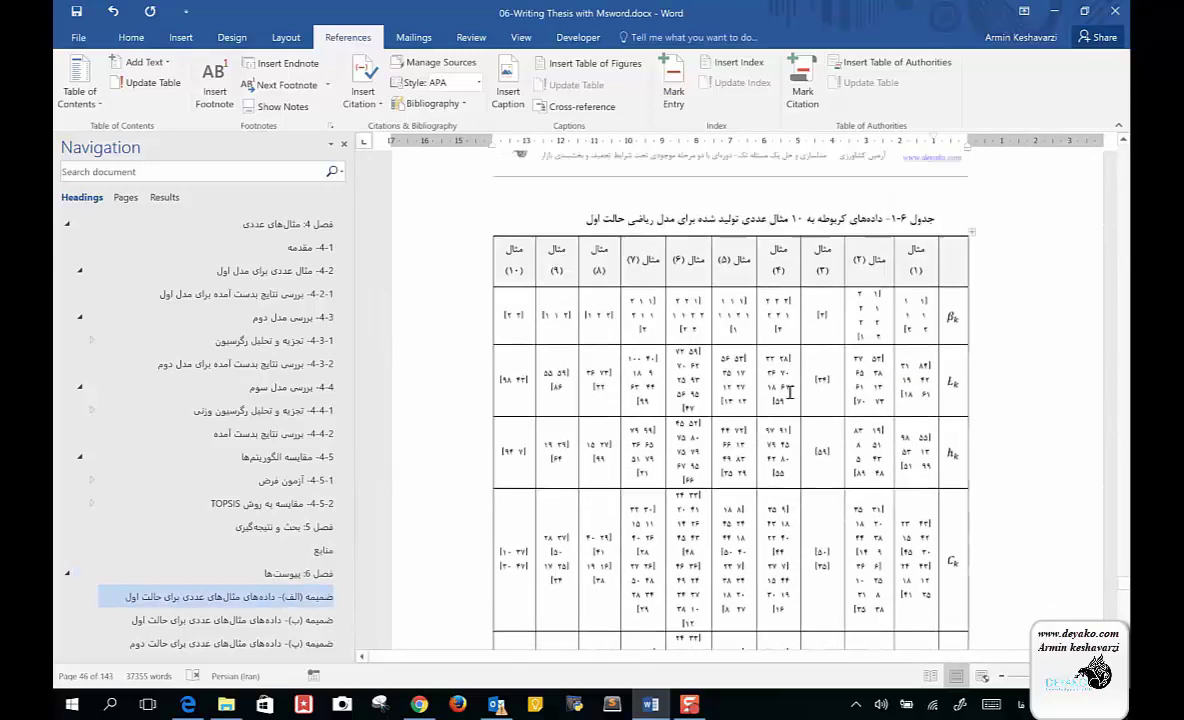
left_click(954, 251)
left_click(973, 240)
Move to Appendix ب's Table ۶-۲ and select the text of its first row.
scroll(900, 450, "down", 4)
scroll(900, 450, "down", 4)
scroll(900, 455, "down", 3)
scroll(899, 456, "down", 2)
scroll(899, 452, "down", 3)
scroll(899, 452, "down", 2)
scroll(899, 452, "down", 1)
scroll(899, 454, "down", 5)
scroll(899, 456, "down", 2)
scroll(899, 456, "down", 4)
scroll(899, 452, "down", 3)
scroll(899, 450, "down", 3)
scroll(899, 450, "down", 1)
scroll(899, 450, "down", 4)
left_click(673, 536)
left_click_drag(673, 536, 674, 541)
scroll(673, 540, "down", 3)
scroll(673, 540, "down", 3)
scroll(673, 537, "down", 3)
scroll(673, 536, "up", 5)
scroll(673, 536, "up", 2)
scroll(673, 536, "up", 2)
scroll(673, 535, "up", 3)
scroll(673, 536, "up", 1)
scroll(690, 480, "up", 3)
scroll(748, 367, "up", 1)
Turn on Repeat Header Rows for Table ۶-۲'s داده‌ها header row.
left_click(800, 317)
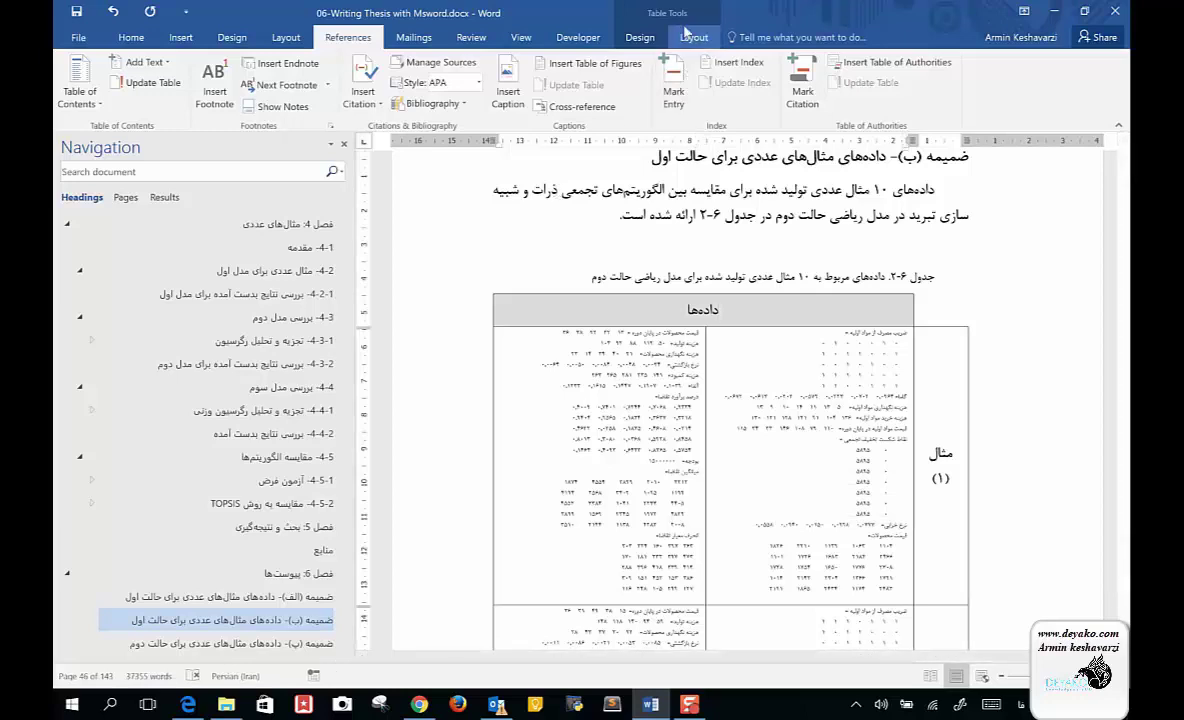
left_click(687, 38)
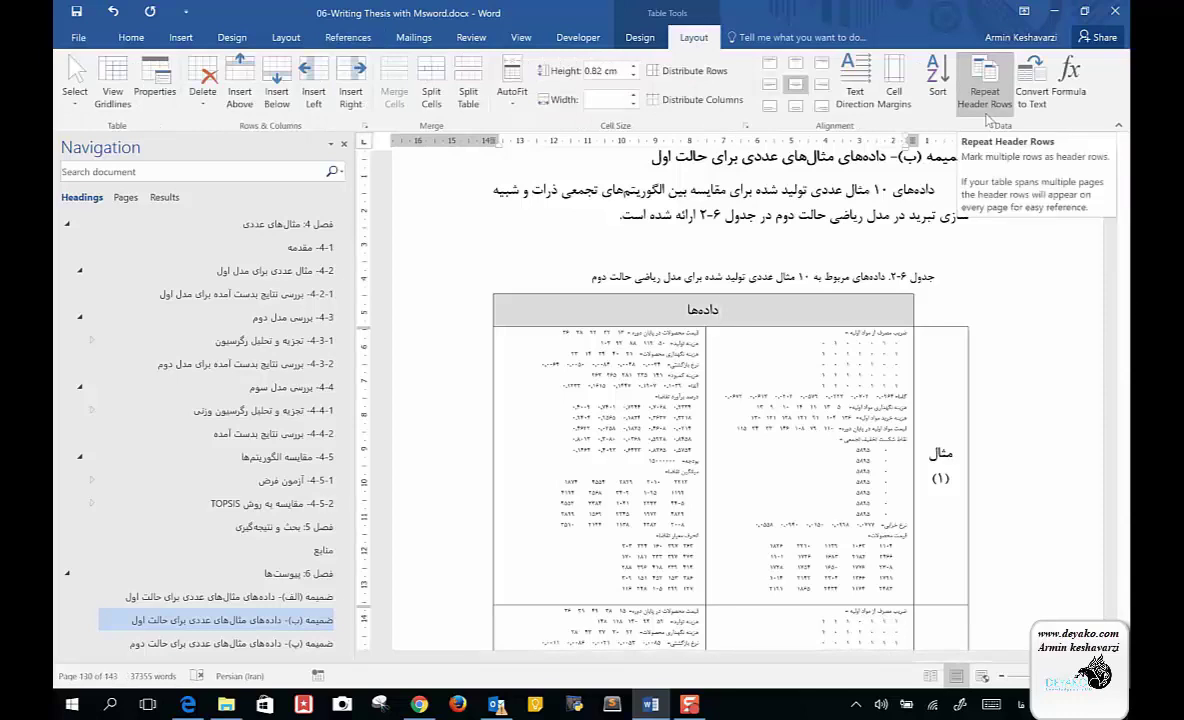
left_click(985, 95)
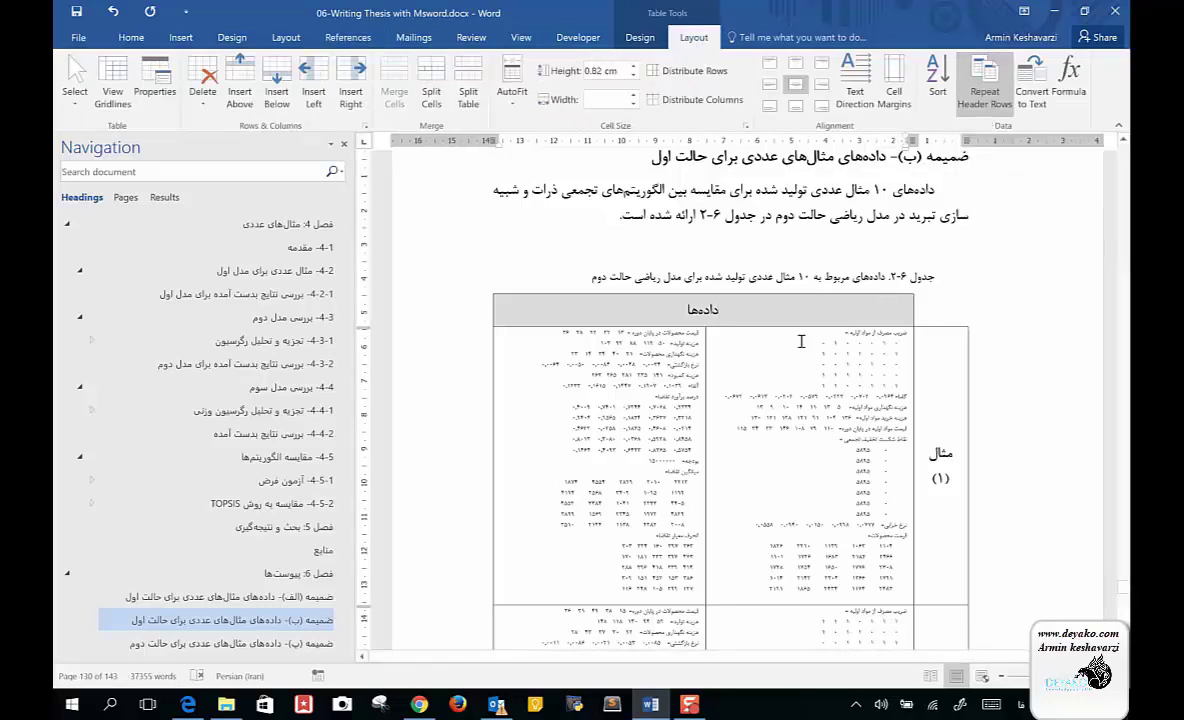
left_click_drag(926, 308, 766, 318)
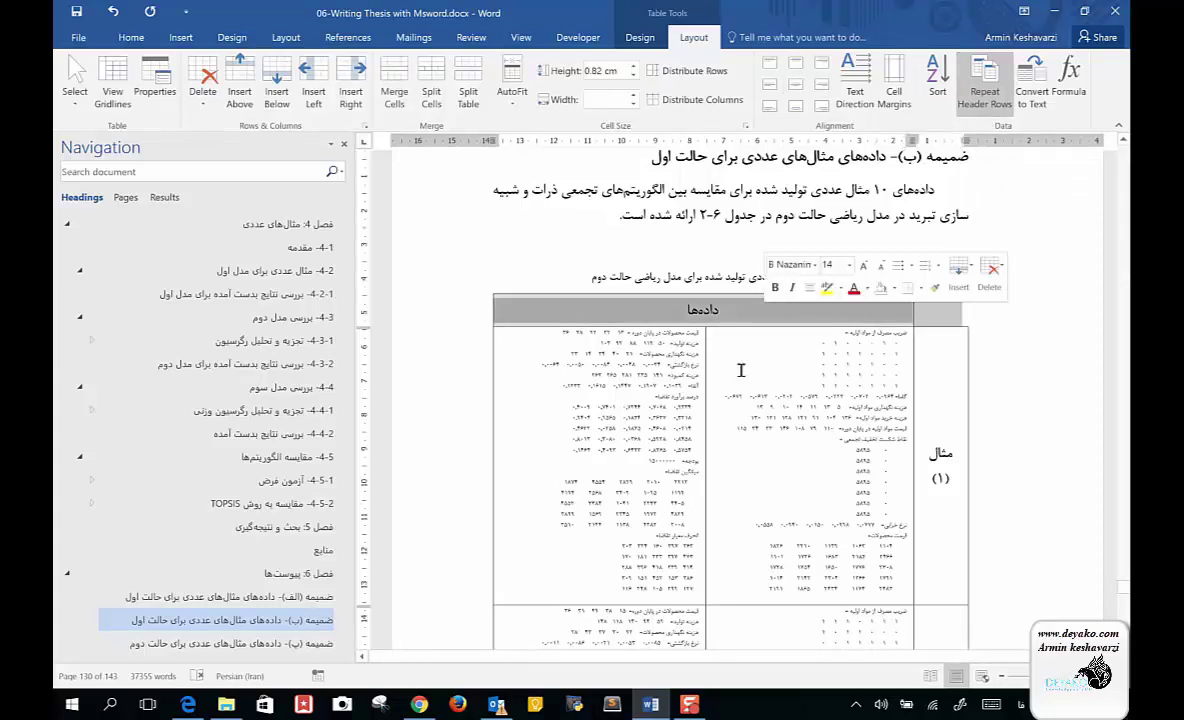
Confirm the داده‌ها header repeats on the next page, then return to the original header cell.
scroll(724, 458, "down", 4)
scroll(724, 458, "down", 4)
scroll(724, 460, "down", 4)
scroll(724, 461, "down", 3)
left_click(722, 456)
scroll(722, 456, "down", 1)
scroll(724, 456, "down", 10)
scroll(724, 456, "down", 5)
scroll(724, 460, "down", 3)
scroll(740, 400, "down", 3)
triple_click(713, 437)
scroll(713, 441, "up", 5)
scroll(713, 441, "up", 5)
scroll(713, 441, "up", 5)
scroll(713, 441, "up", 3)
scroll(713, 441, "up", 5)
scroll(700, 450, "up", 3)
scroll(690, 455, "up", 1)
left_click(684, 459)
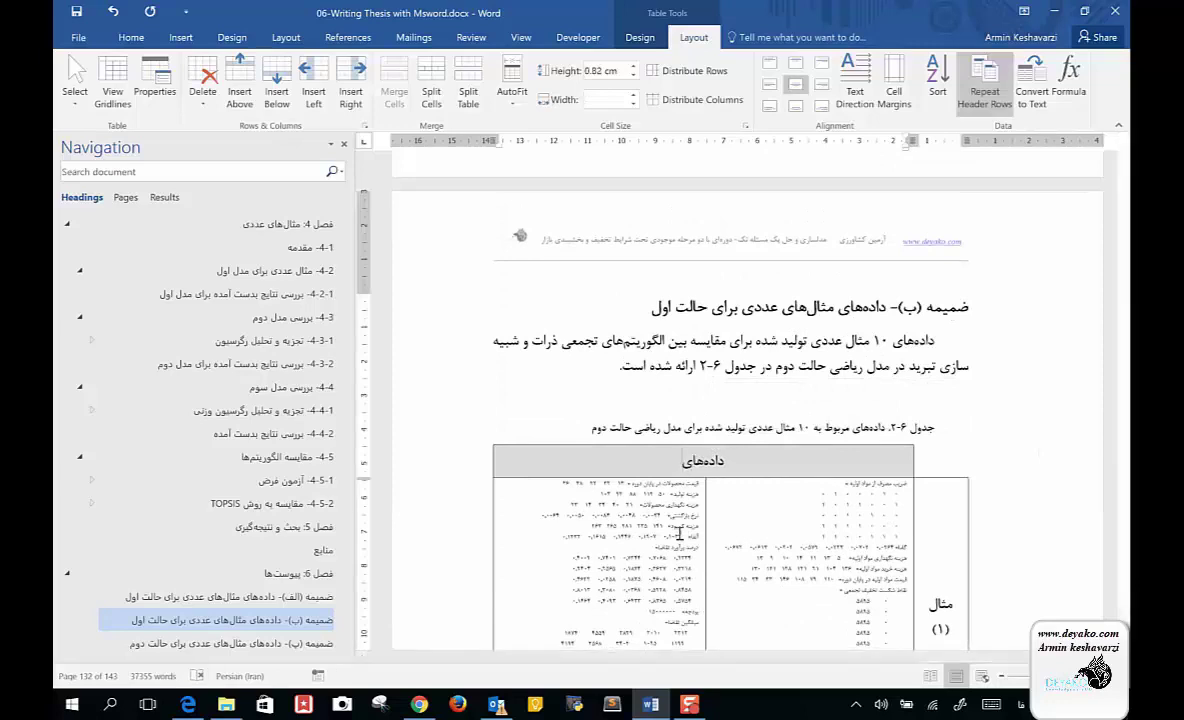
scroll(686, 587, "down", 5)
scroll(686, 590, "down", 3)
scroll(686, 590, "up", 1)
scroll(709, 517, "down", 2)
scroll(709, 517, "down", 3)
scroll(709, 517, "down", 3)
scroll(790, 375, "down", 8)
scroll(790, 375, "down", 7)
scroll(790, 375, "down", 5)
scroll(790, 375, "down", 1)
scroll(787, 370, "down", 7)
scroll(787, 370, "down", 2)
scroll(787, 370, "down", 5)
scroll(787, 370, "down", 4)
scroll(787, 370, "down", 6)
scroll(787, 370, "down", 3)
scroll(787, 370, "down", 5)
scroll(787, 370, "down", 3)
scroll(787, 370, "down", 5)
scroll(787, 370, "down", 3)
scroll(787, 370, "down", 5)
scroll(787, 370, "down", 4)
scroll(787, 370, "down", 5)
scroll(787, 370, "down", 2)
scroll(787, 370, "down", 5)
scroll(787, 370, "down", 5)
scroll(787, 370, "down", 4)
scroll(787, 370, "down", 5)
scroll(787, 370, "down", 1)
scroll(787, 370, "down", 4)
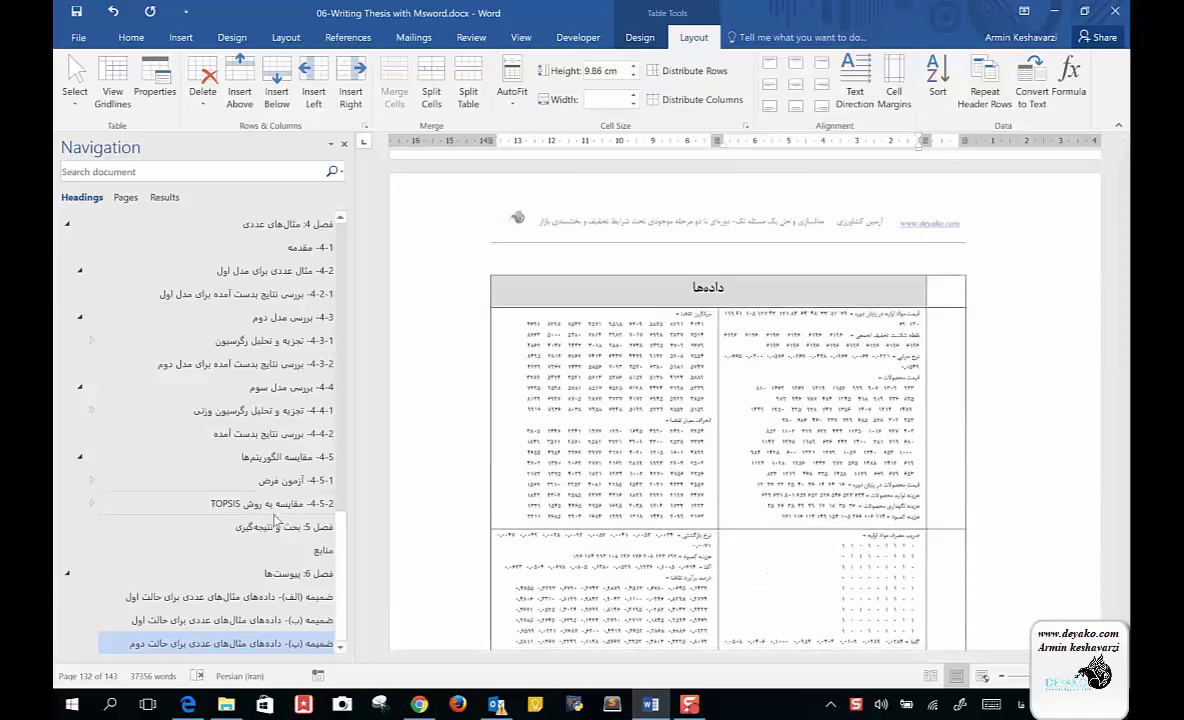
scroll(635, 425, "down", 5)
scroll(636, 428, "down", 2)
scroll(637, 431, "down", 4)
scroll(637, 431, "down", 5)
scroll(637, 431, "down", 3)
scroll(637, 431, "down", 1)
scroll(638, 431, "down", 3)
scroll(638, 431, "down", 3)
scroll(638, 431, "down", 5)
scroll(638, 432, "down", 4)
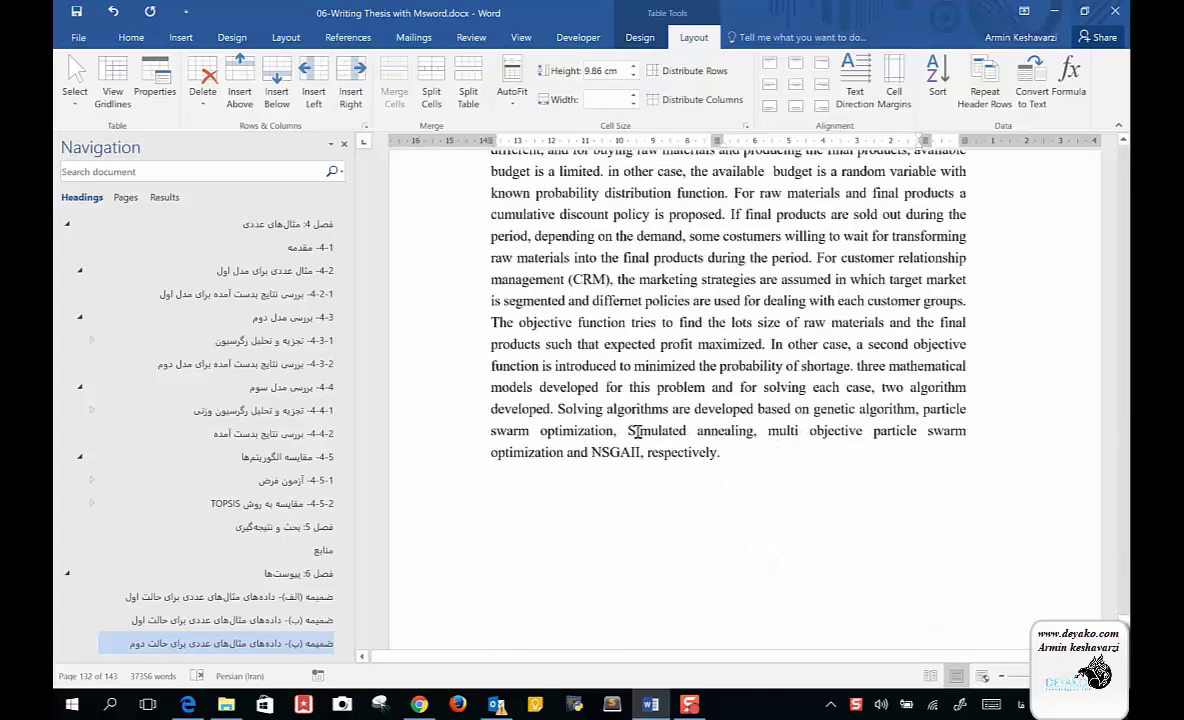
scroll(637, 431, "up", 5)
scroll(575, 370, "up", 4)
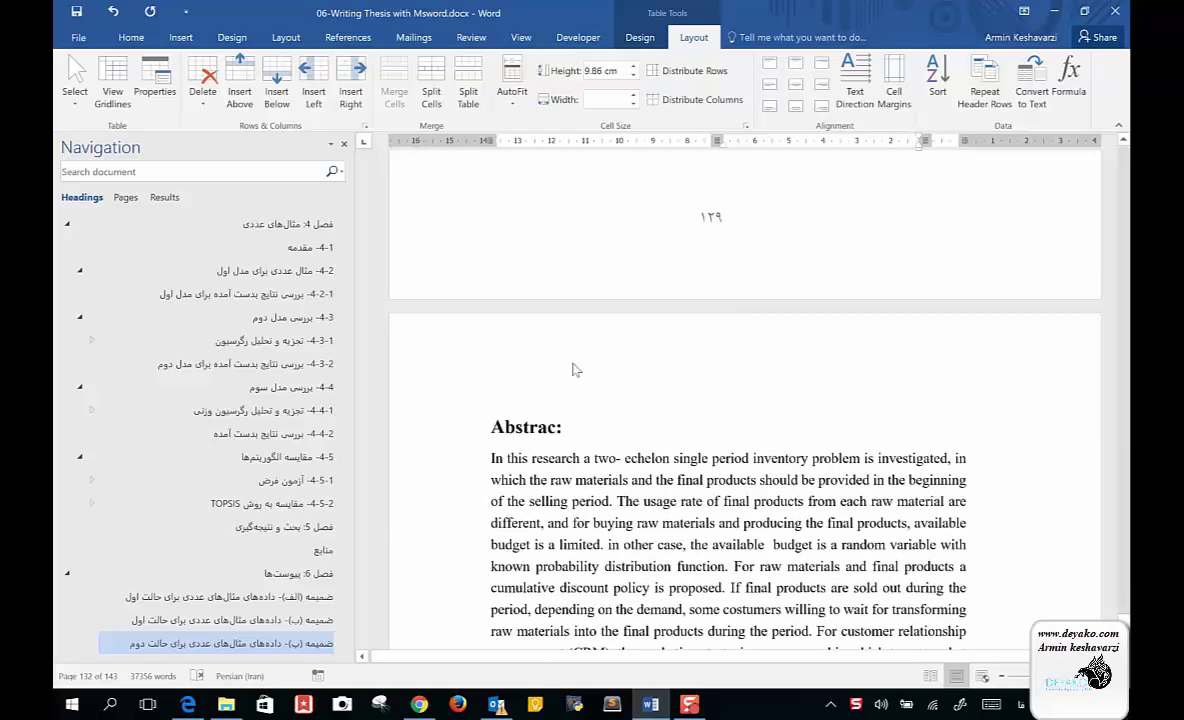
double_click(545, 432)
left_click(550, 480)
scroll(551, 472, "down", 3)
scroll(550, 472, "down", 8)
scroll(550, 472, "down", 6)
scroll(551, 470, "down", 6)
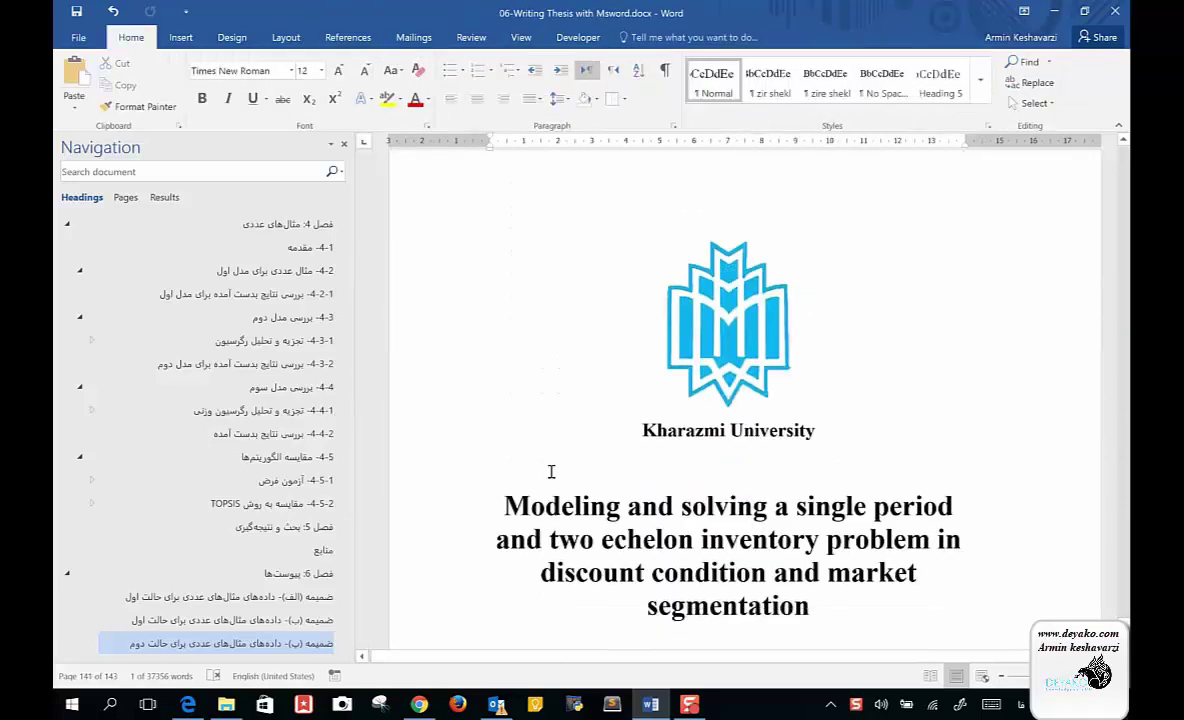
left_click(551, 470)
scroll(644, 387, "down", 4)
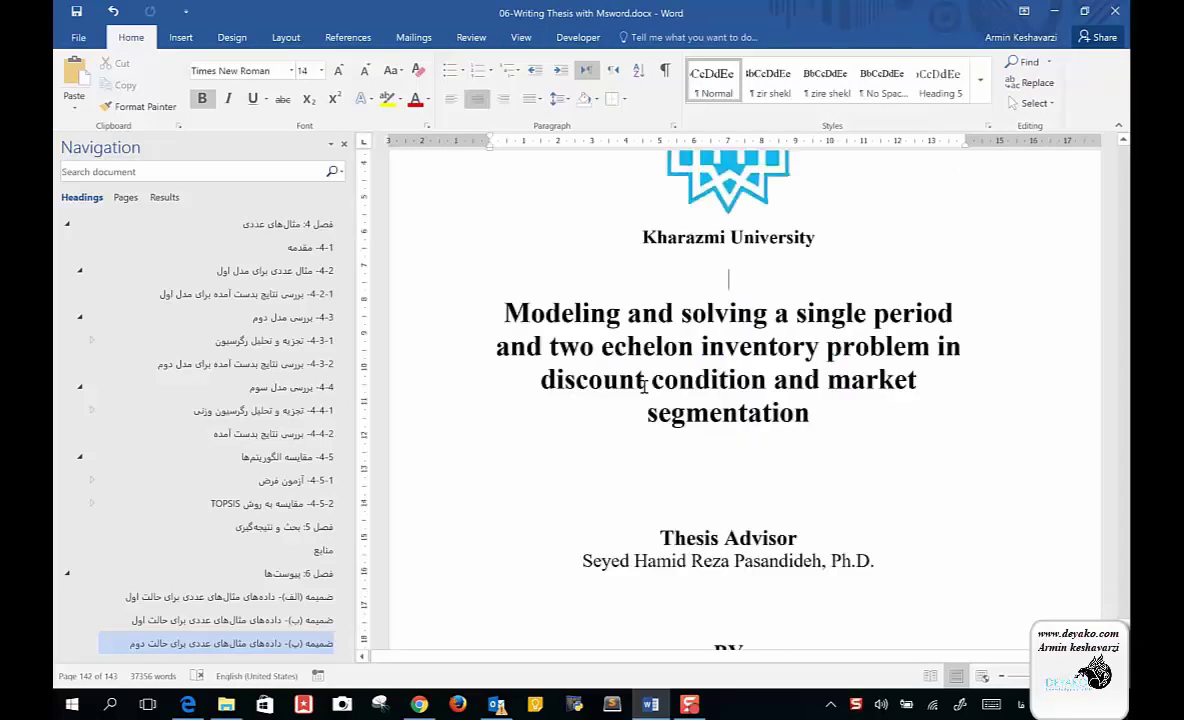
scroll(644, 387, "down", 3)
scroll(644, 387, "down", 5)
scroll(644, 387, "down", 3)
scroll(644, 387, "up", 5)
scroll(644, 387, "up", 2)
scroll(644, 387, "up", 3)
scroll(644, 387, "up", 3)
scroll(644, 387, "up", 3)
scroll(643, 386, "up", 3)
scroll(643, 386, "down", 2)
scroll(643, 386, "up", 3)
scroll(643, 386, "up", 10)
scroll(643, 385, "up", 8)
scroll(643, 385, "up", 2)
scroll(643, 385, "up", 3)
scroll(643, 385, "up", 5)
scroll(643, 385, "up", 5)
scroll(643, 385, "up", 3)
scroll(643, 385, "up", 5)
scroll(643, 385, "up", 1)
scroll(643, 385, "up", 5)
scroll(643, 385, "up", 3)
scroll(643, 385, "up", 1)
scroll(643, 385, "up", 2)
scroll(643, 385, "up", 3)
scroll(652, 385, "up", 5)
scroll(652, 385, "up", 3)
scroll(648, 386, "up", 3)
scroll(646, 386, "up", 3)
scroll(645, 387, "up", 3)
scroll(645, 387, "up", 3)
scroll(645, 387, "up", 3)
scroll(645, 387, "up", 3)
scroll(644, 388, "up", 3)
scroll(644, 388, "up", 3)
scroll(644, 388, "up", 3)
scroll(644, 388, "up", 3)
scroll(644, 387, "up", 3)
scroll(644, 387, "up", 3)
scroll(644, 388, "up", 3)
scroll(645, 392, "up", 3)
scroll(645, 392, "down", 3)
scroll(645, 390, "down", 2)
scroll(645, 385, "down", 2)
scroll(645, 381, "down", 3)
scroll(645, 383, "down", 5)
scroll(645, 383, "down", 2)
scroll(645, 382, "down", 4)
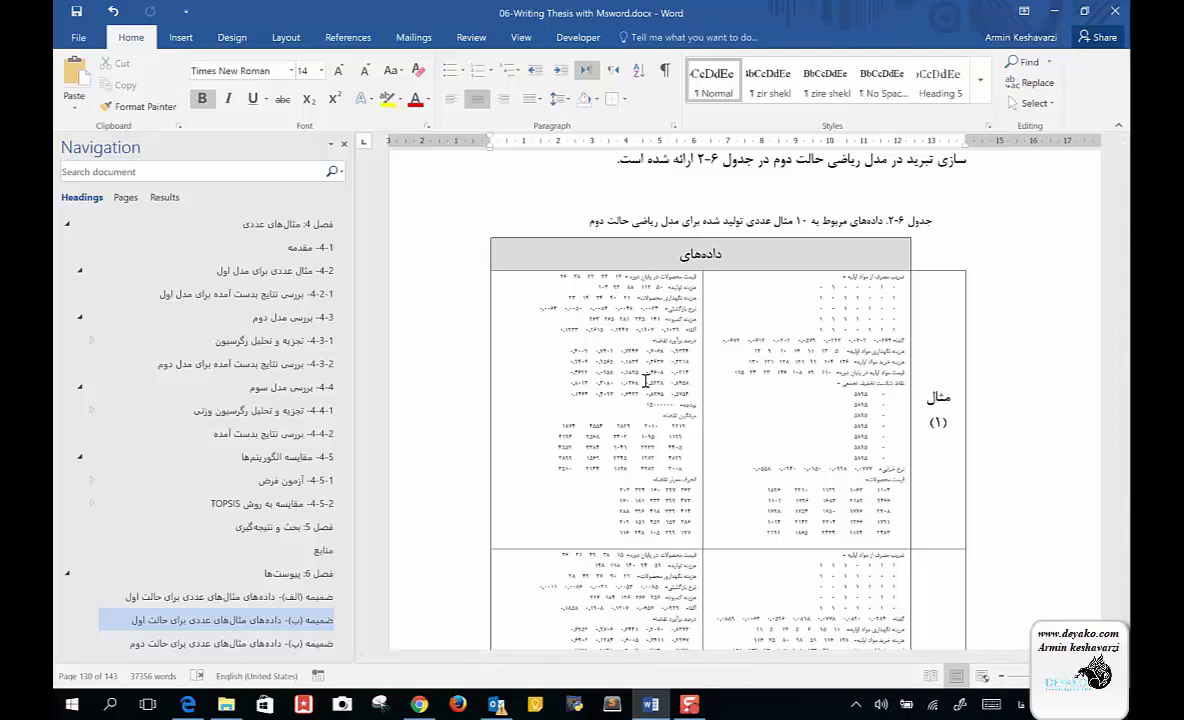
scroll(647, 381, "down", 4)
scroll(647, 381, "down", 3)
scroll(647, 383, "down", 4)
scroll(645, 387, "down", 3)
scroll(645, 387, "down", 4)
scroll(645, 385, "down", 5)
scroll(645, 380, "down", 1)
scroll(645, 381, "down", 4)
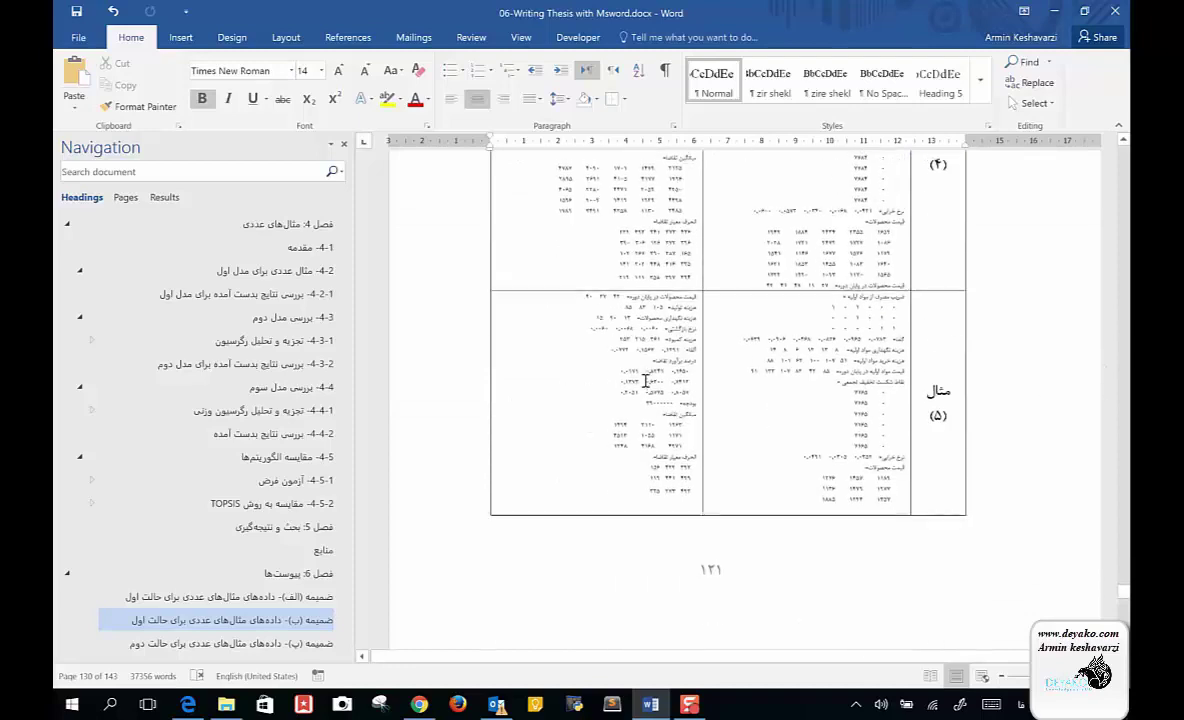